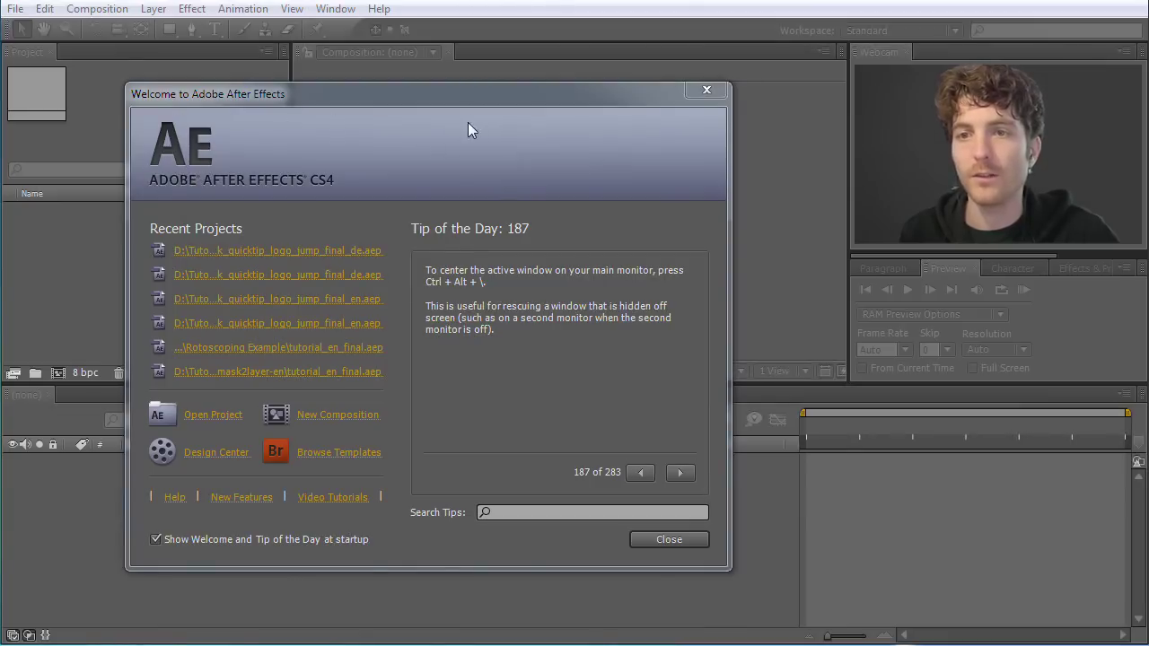
Step: Close the welcome screen to get to the empty project workspace
left_click(675, 542)
left_click(657, 538)
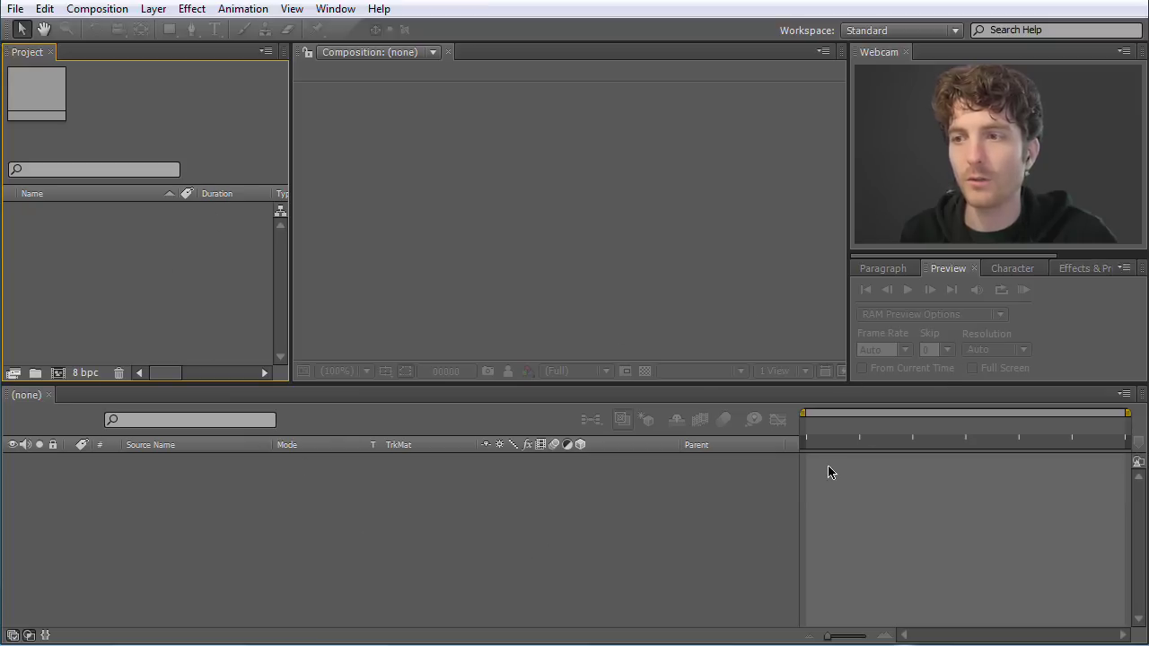
Step: Examine the Character, Paragraph, Preview and Effects & Presets panels as well as the Project, Composition and Timeline panels
left_click(1080, 326)
left_click(1009, 268)
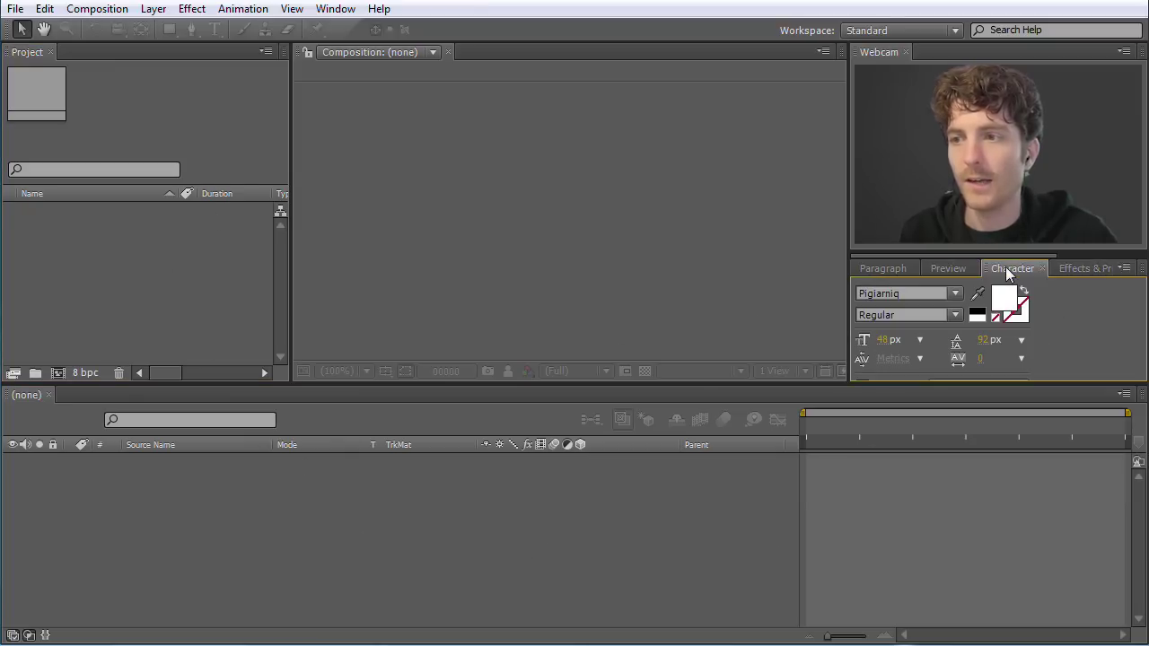
left_click(889, 267)
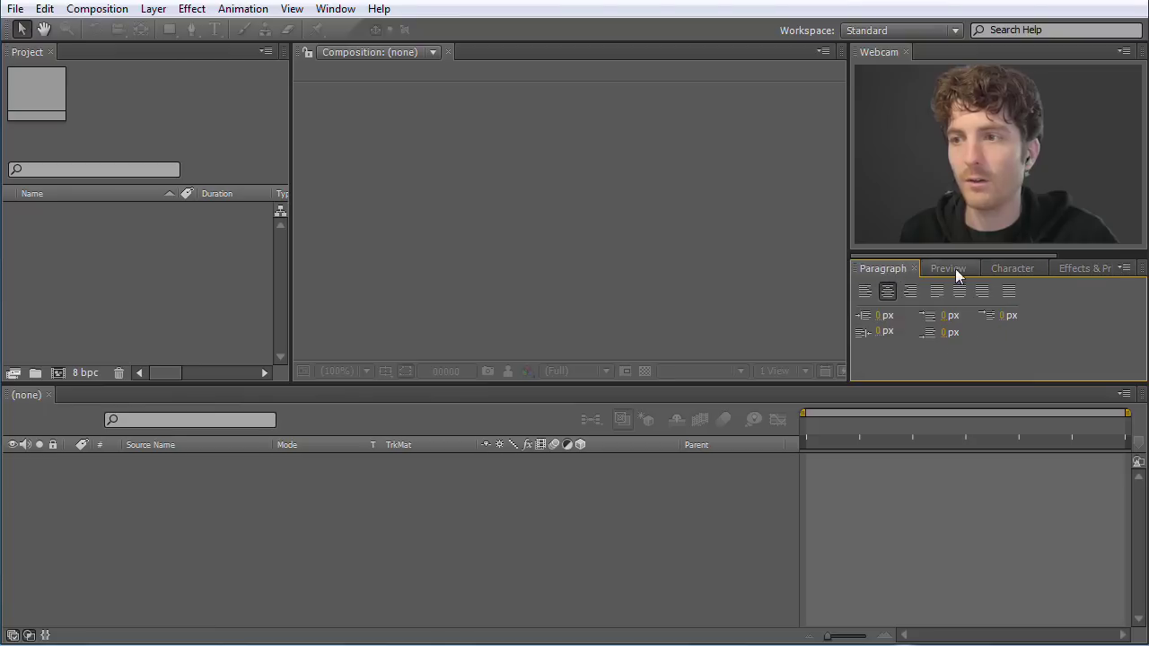
left_click(1084, 269)
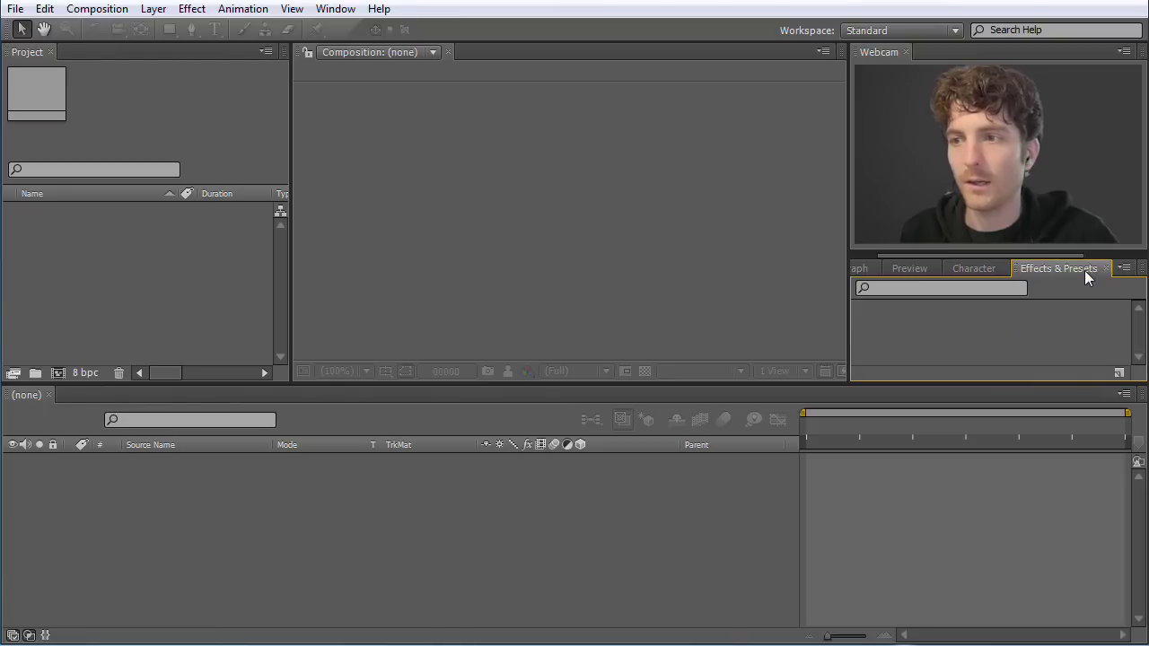
left_click(971, 270)
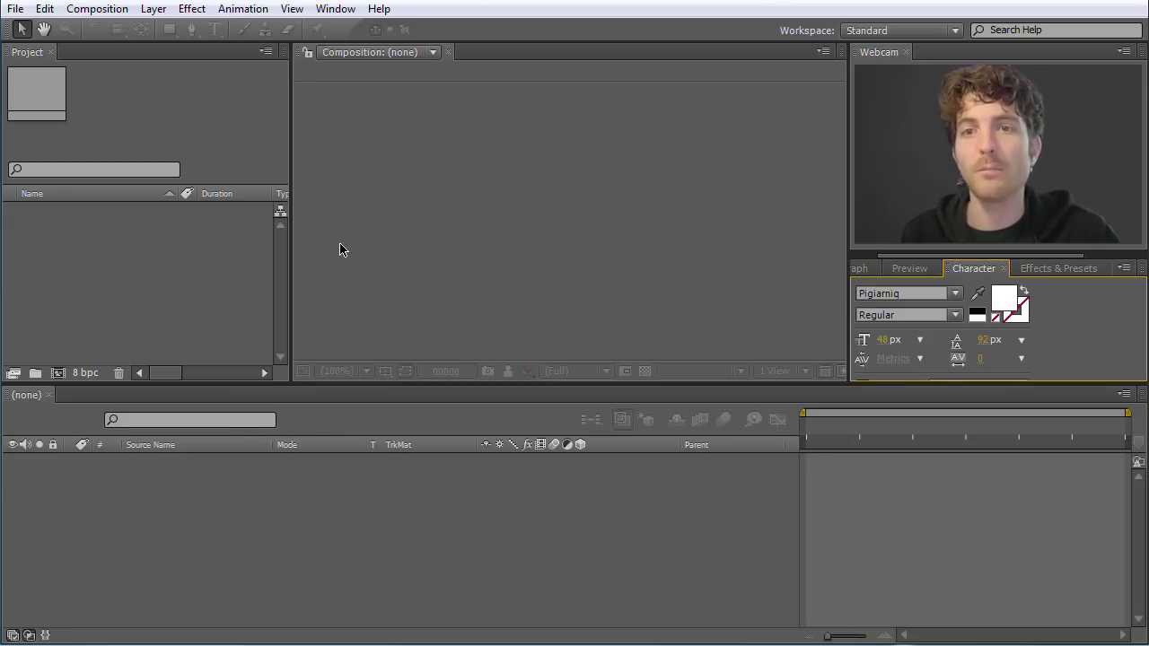
left_click(202, 137)
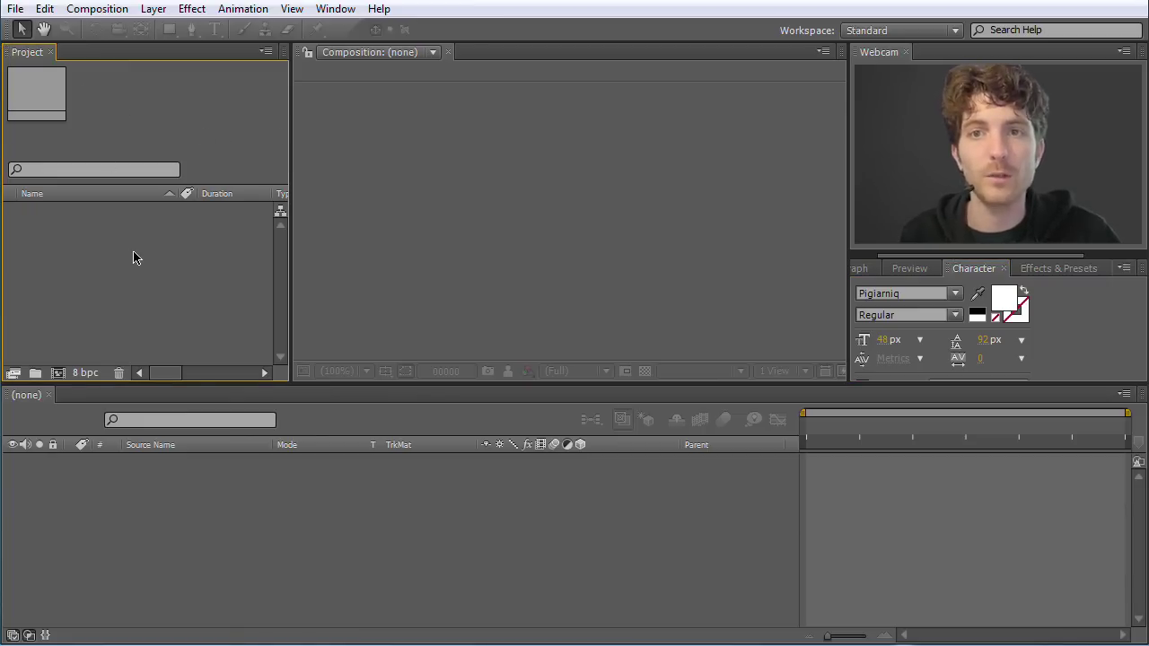
left_click(579, 268)
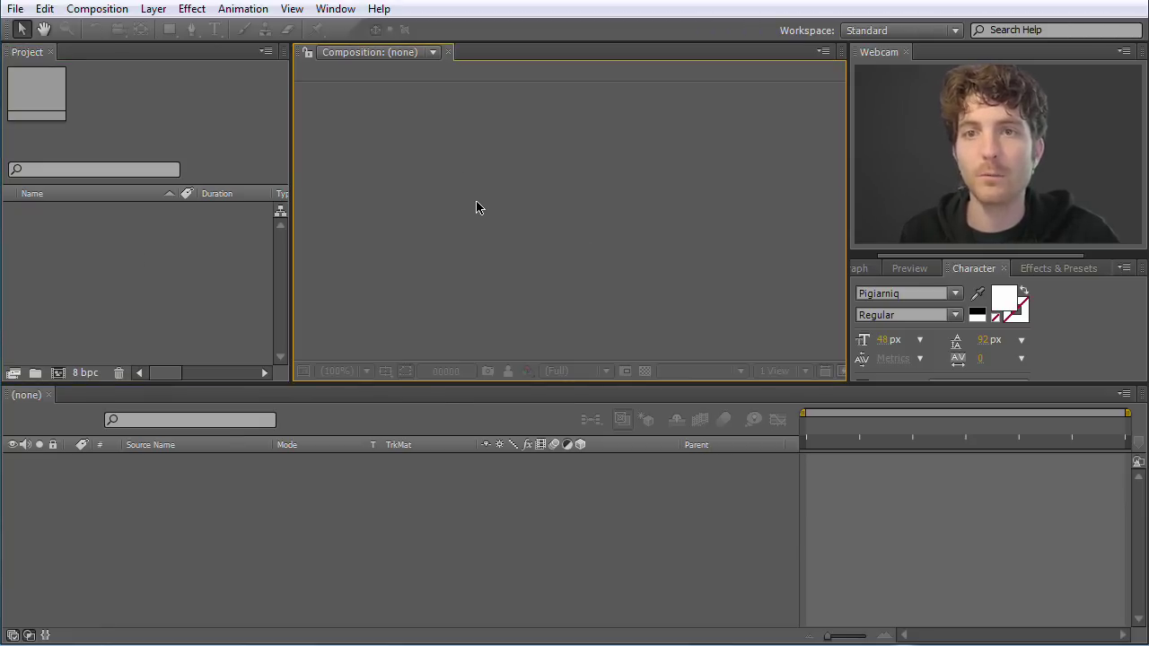
left_click(427, 588)
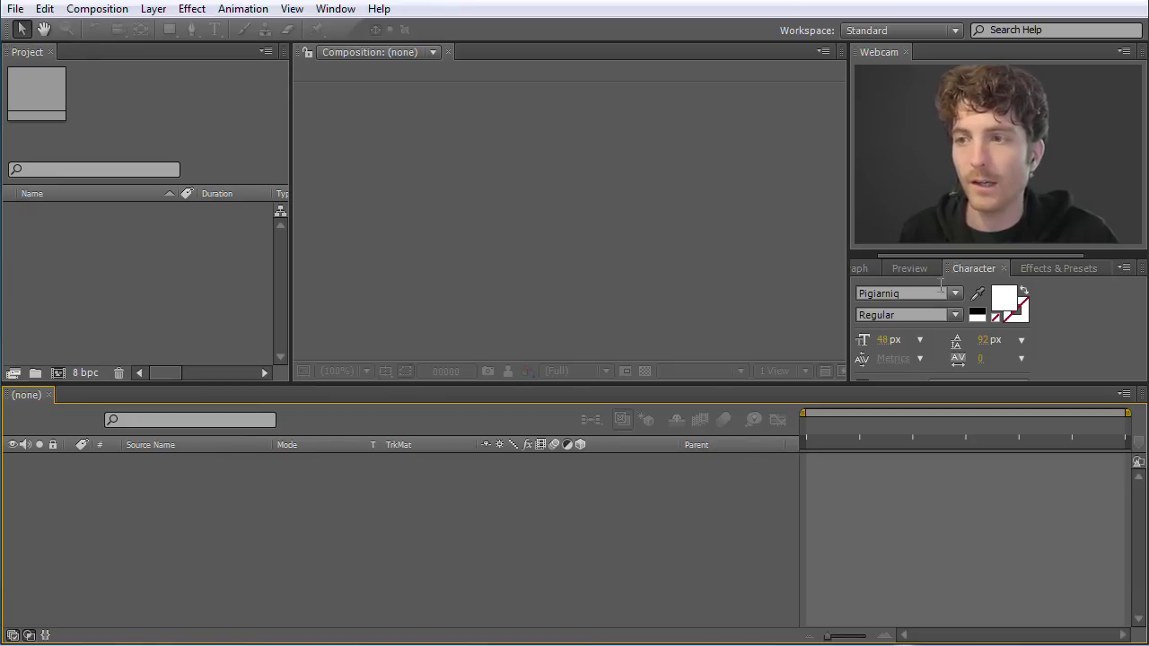
left_click(1040, 268)
left_click(905, 269)
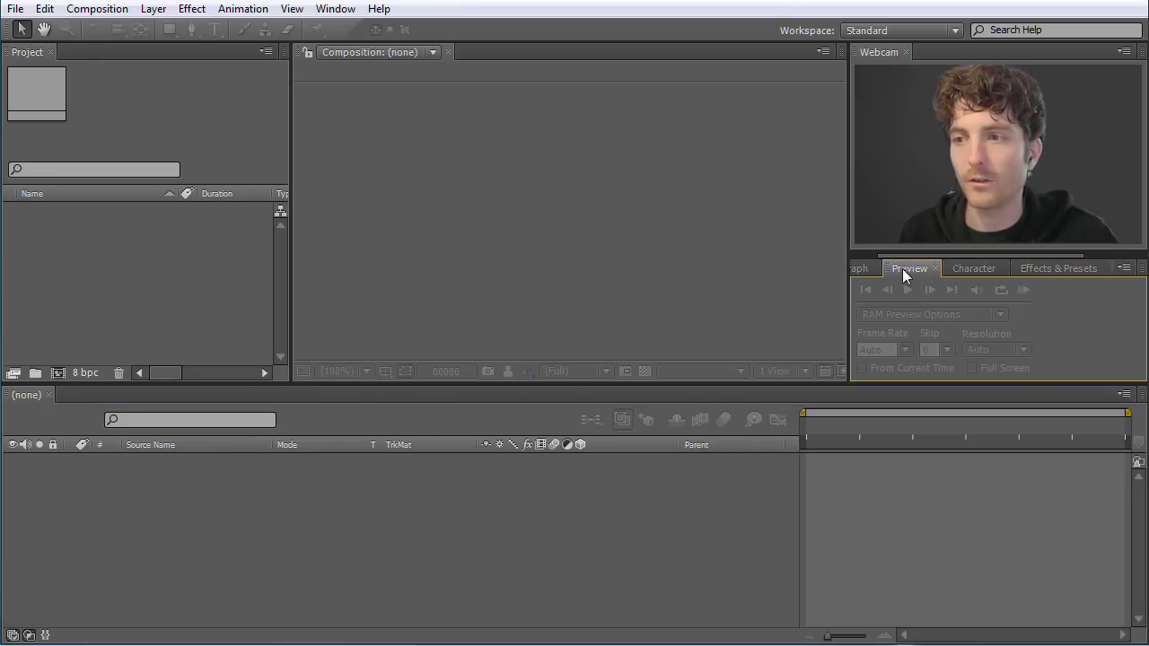
left_click(968, 271)
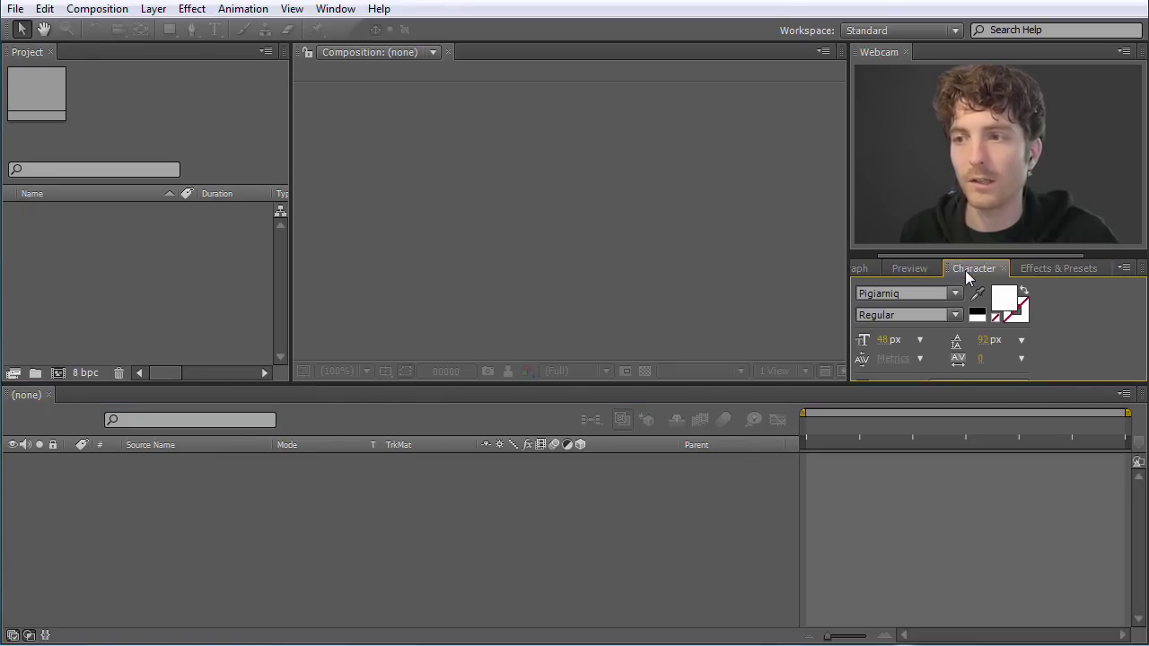
left_click(861, 271)
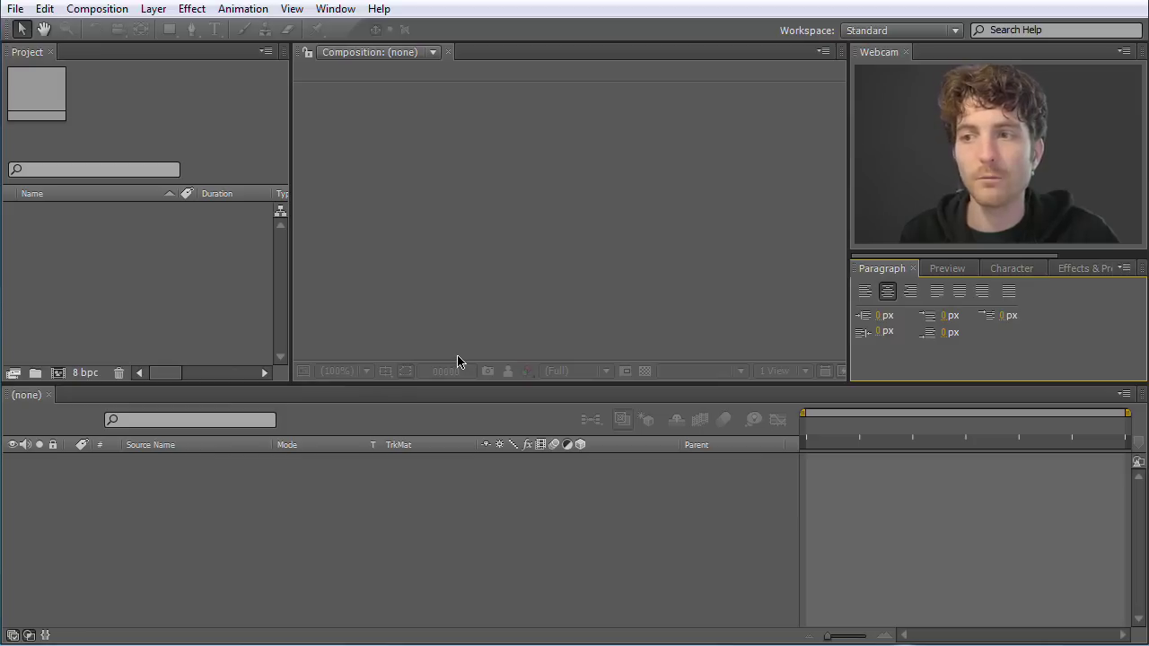
left_click(212, 123)
left_click(400, 160)
left_click(410, 437)
left_click(226, 250)
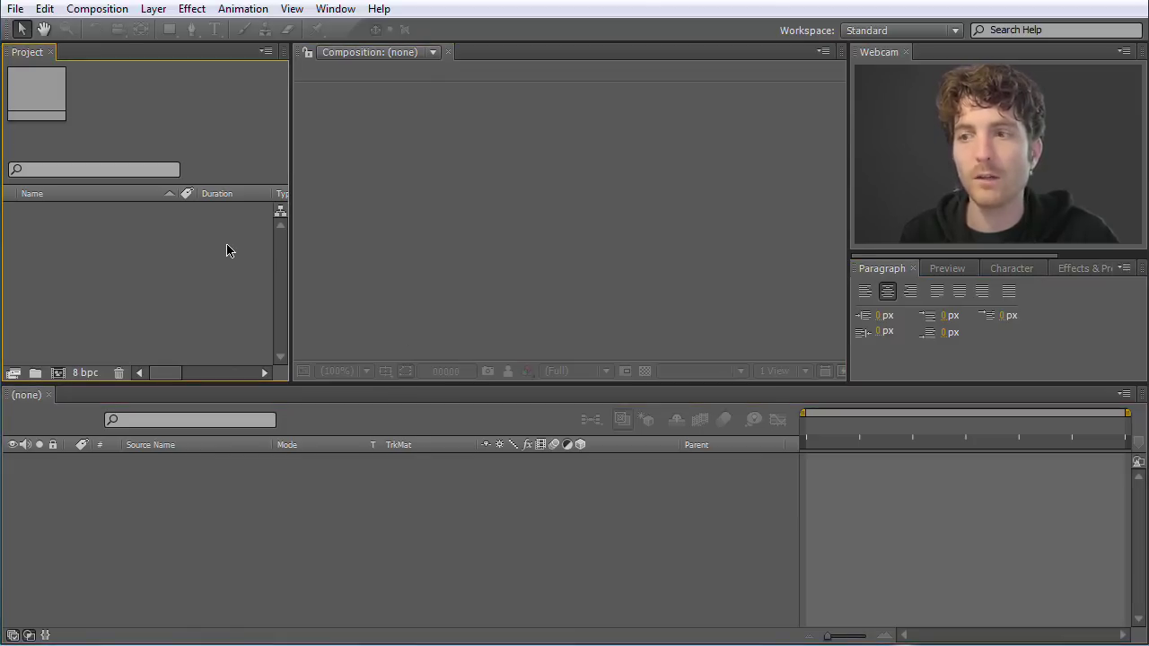
Step: Dock the Character panel in the same group as the Composition viewer and widen the Project panel slightly
left_click(1015, 269)
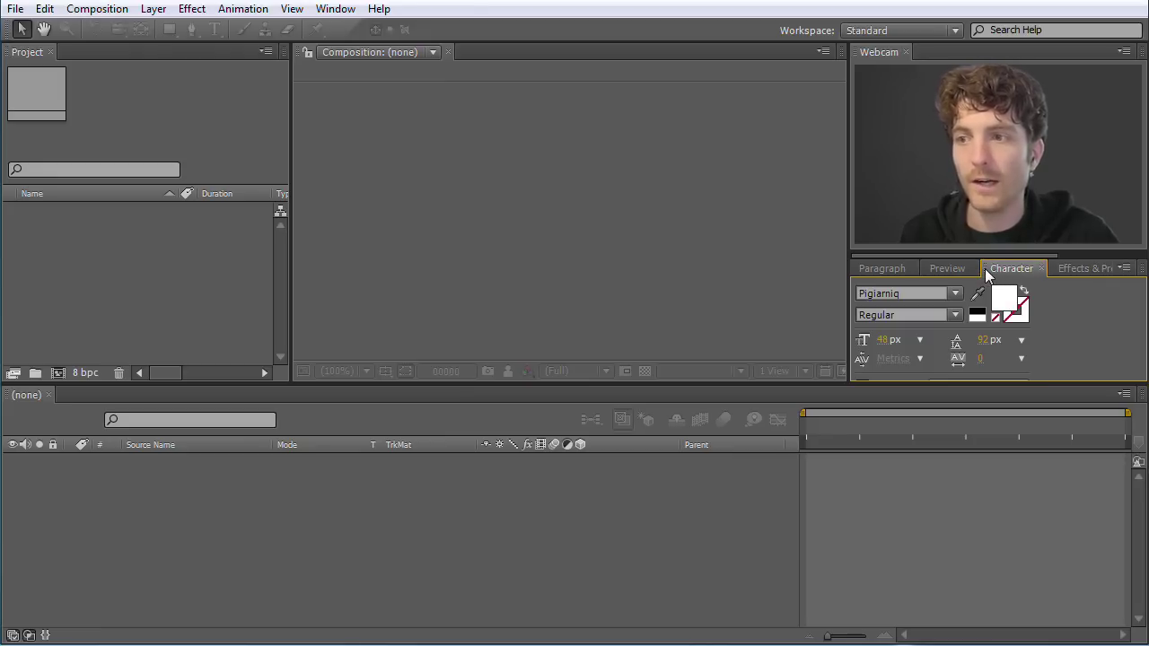
left_click_drag(984, 268, 495, 223)
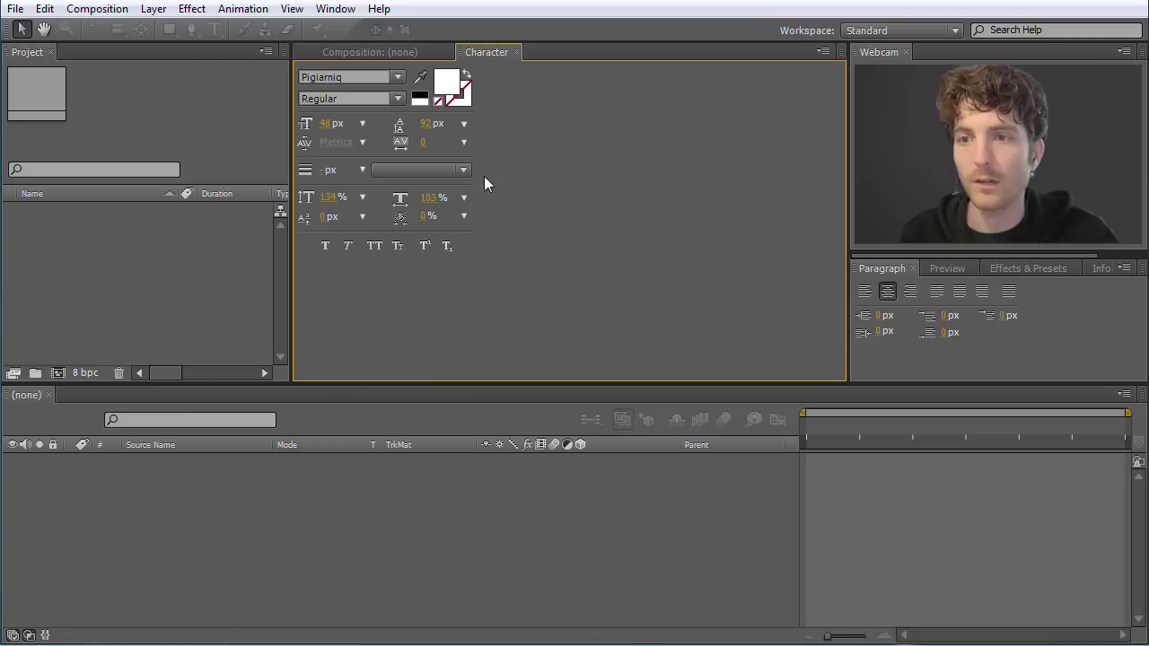
mouse_move(291, 142)
left_mouse_down()
mouse_move(225, 143)
mouse_move(309, 144)
left_mouse_up()
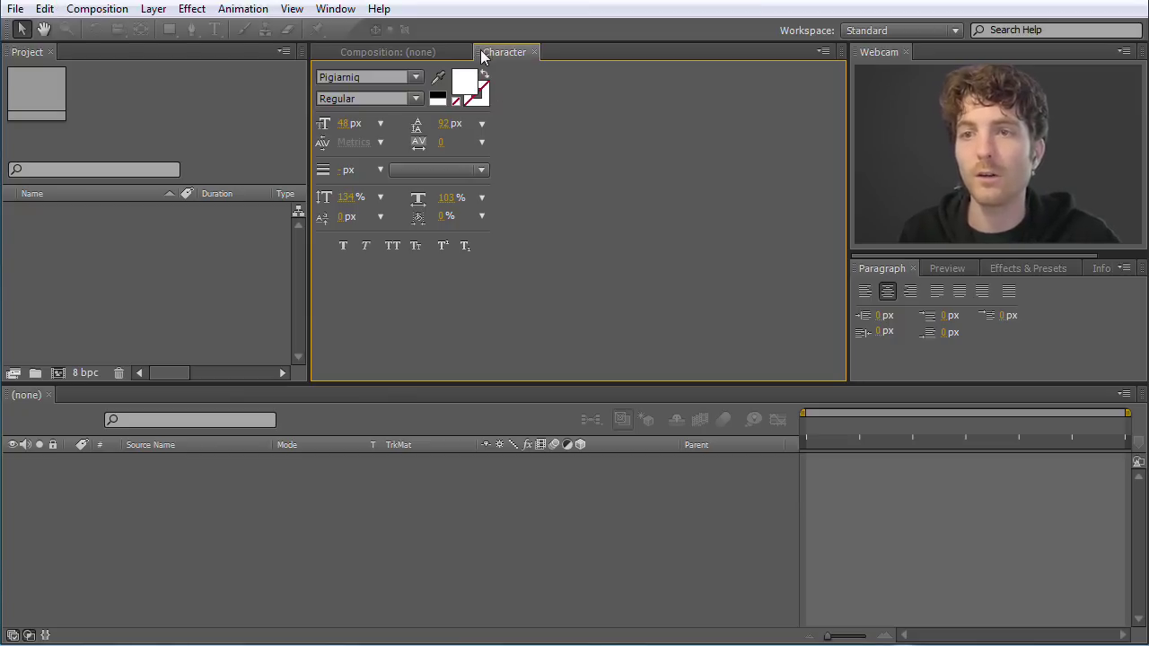
Step: Move the Character panel back into the panel group that holds Effects & Presets, Info and Align
left_click(123, 88)
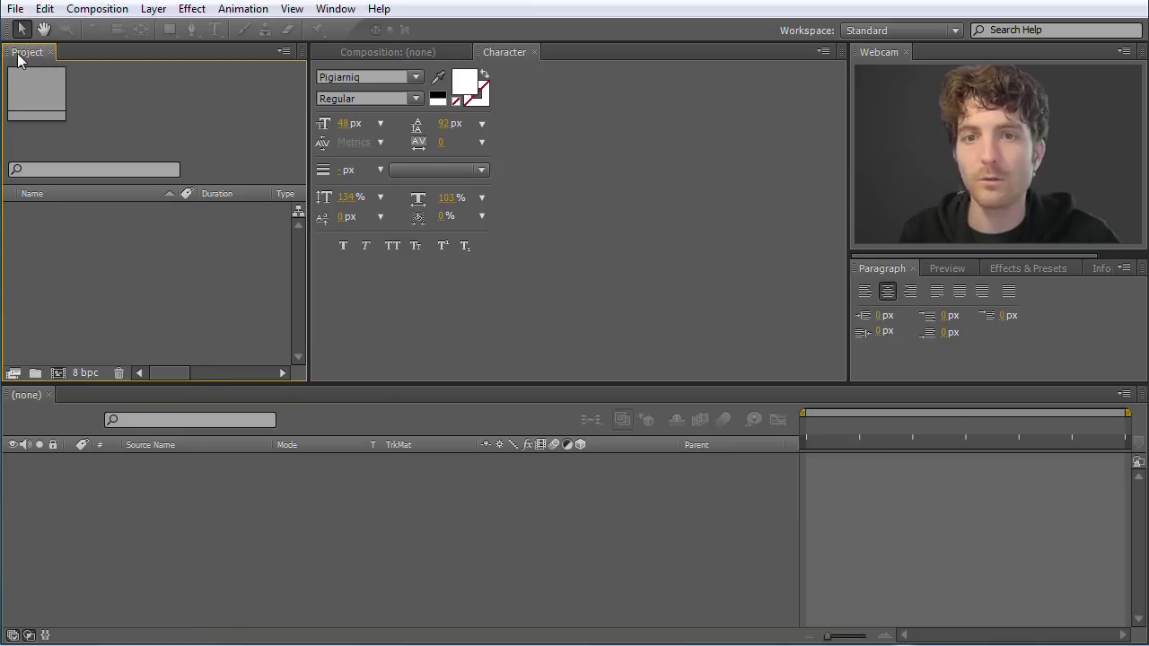
left_click(344, 9)
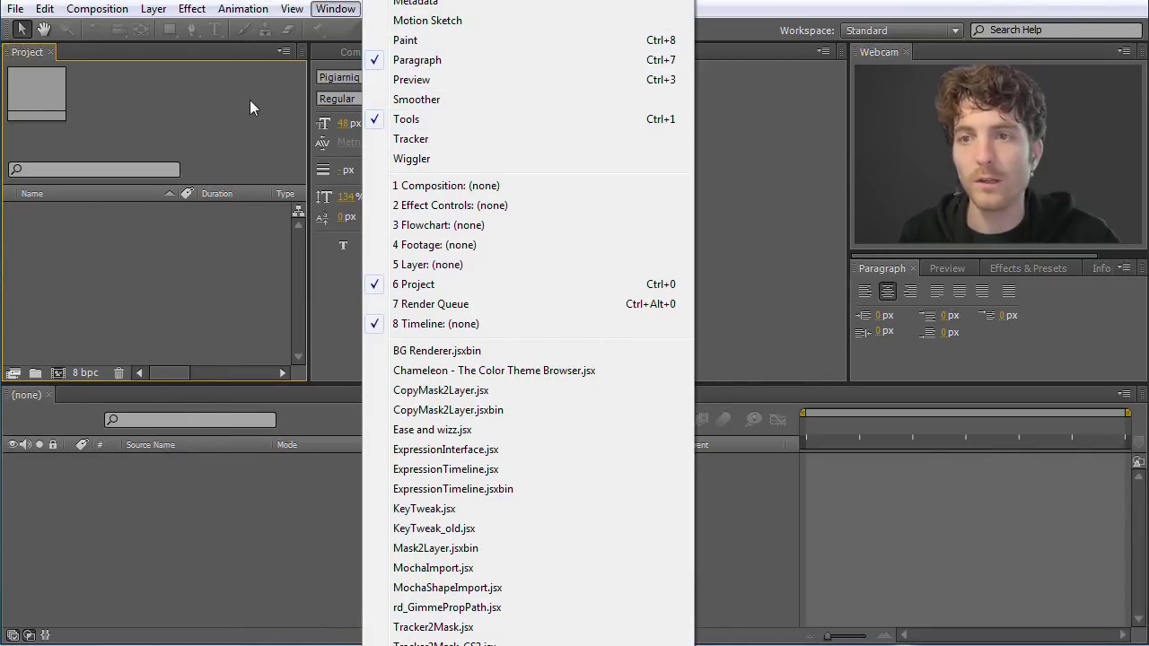
left_click(209, 115)
left_click_drag(480, 56, 1008, 321)
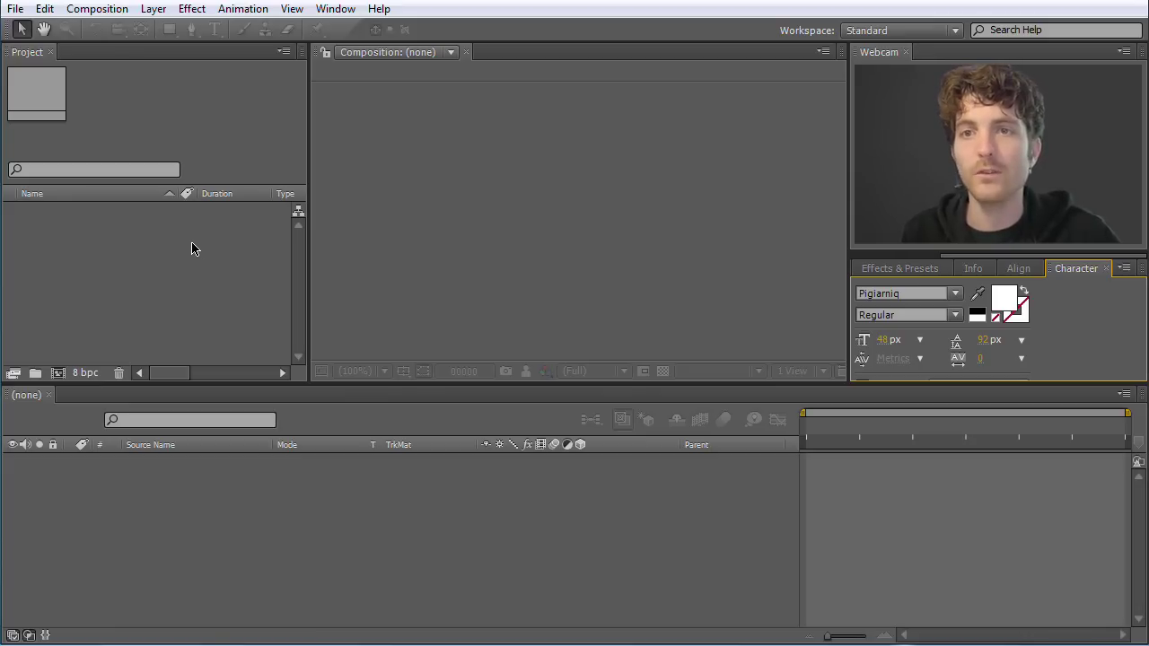
right_click(136, 250)
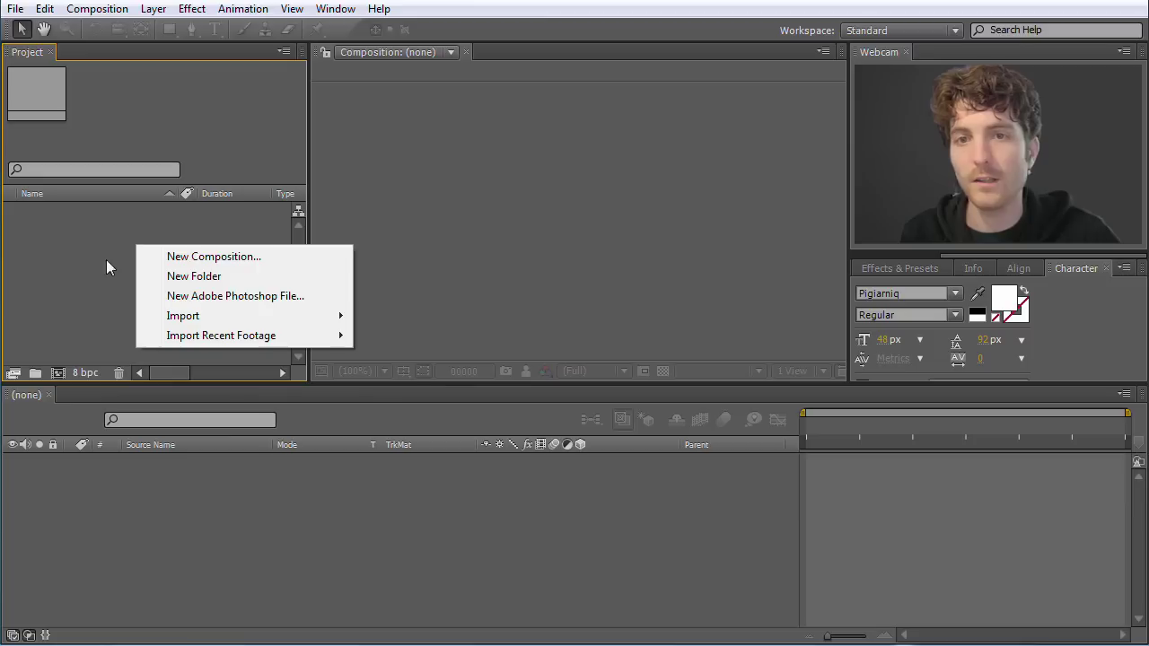
mouse_move(206, 316)
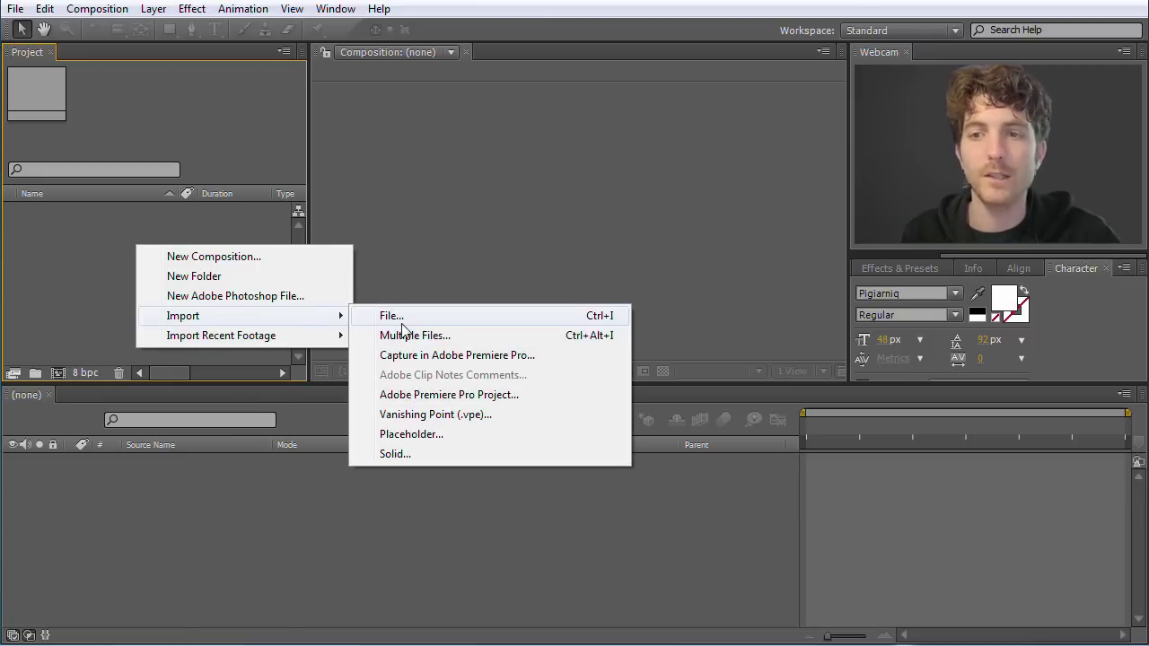
left_click(77, 269)
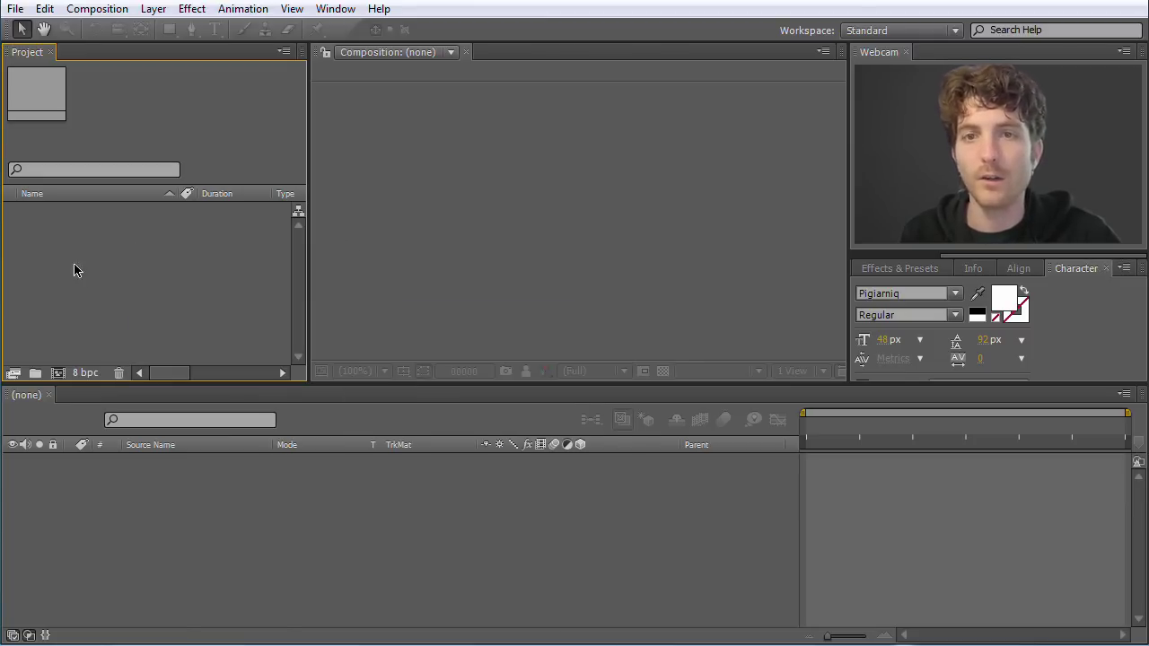
left_click(15, 9)
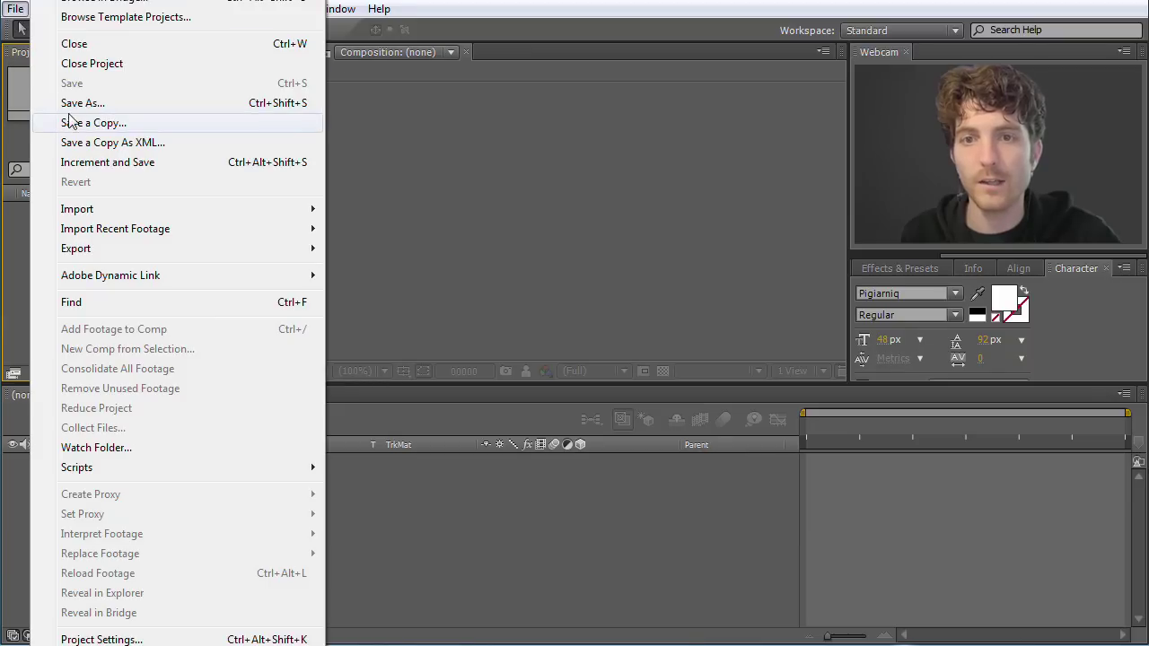
mouse_move(248, 210)
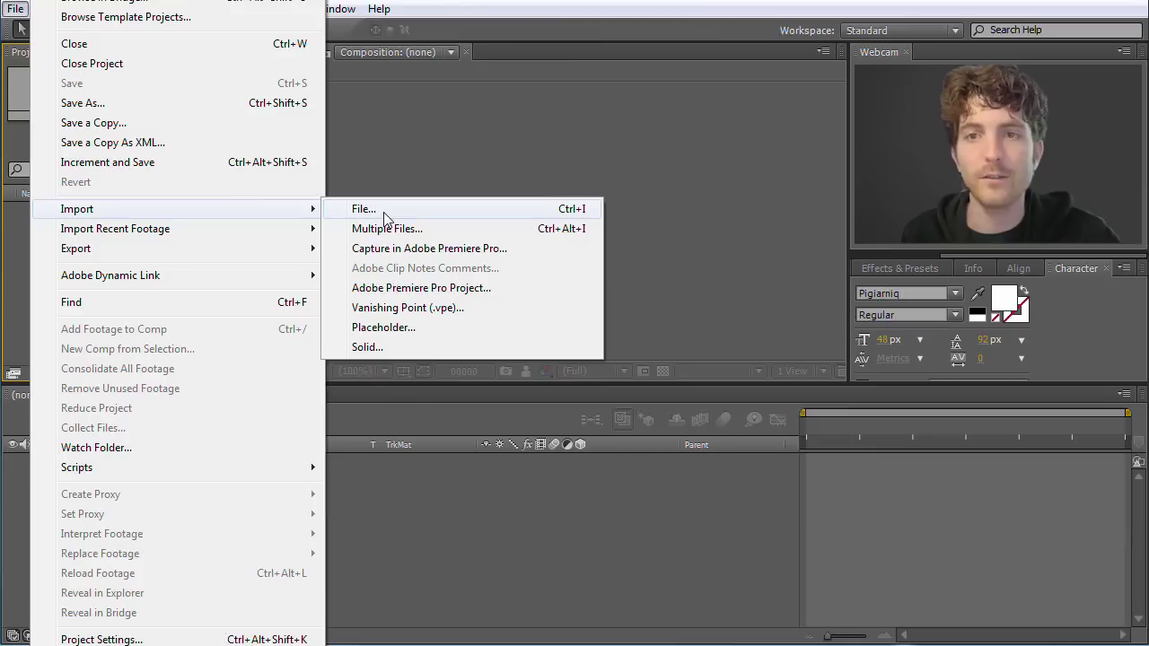
left_click(411, 174)
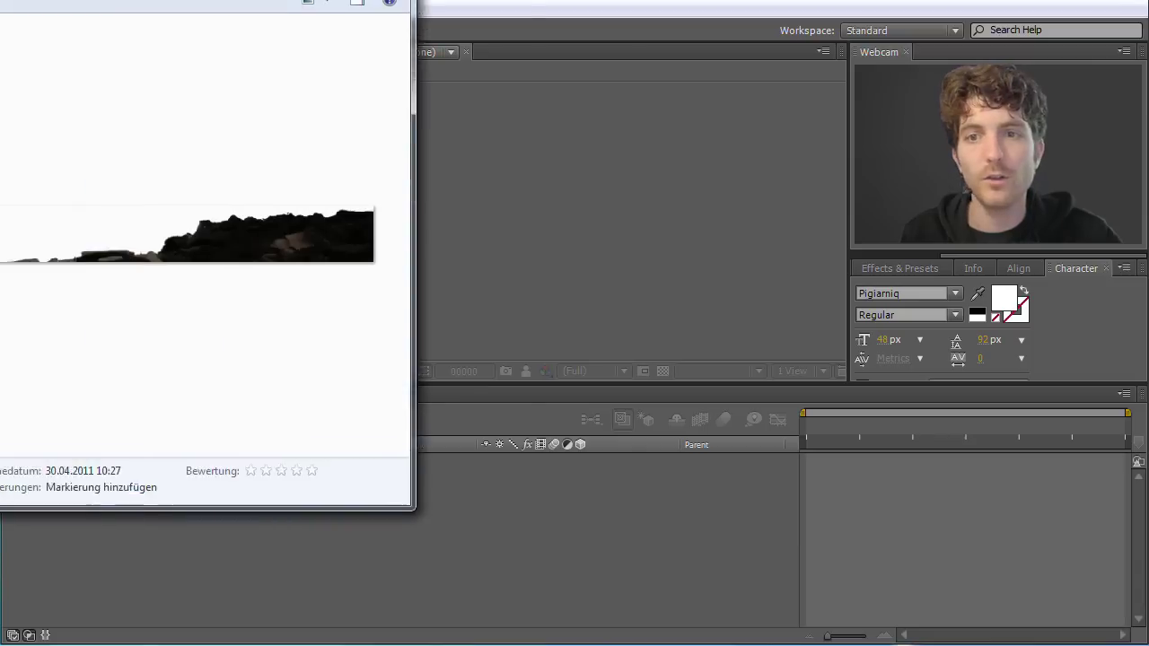
Step: In Windows Explorer, preview ArcRipper01a.mov, foreground.tif and plate_en.mp4 in the download package's en folder
left_click_drag(0, 9, 183, 62)
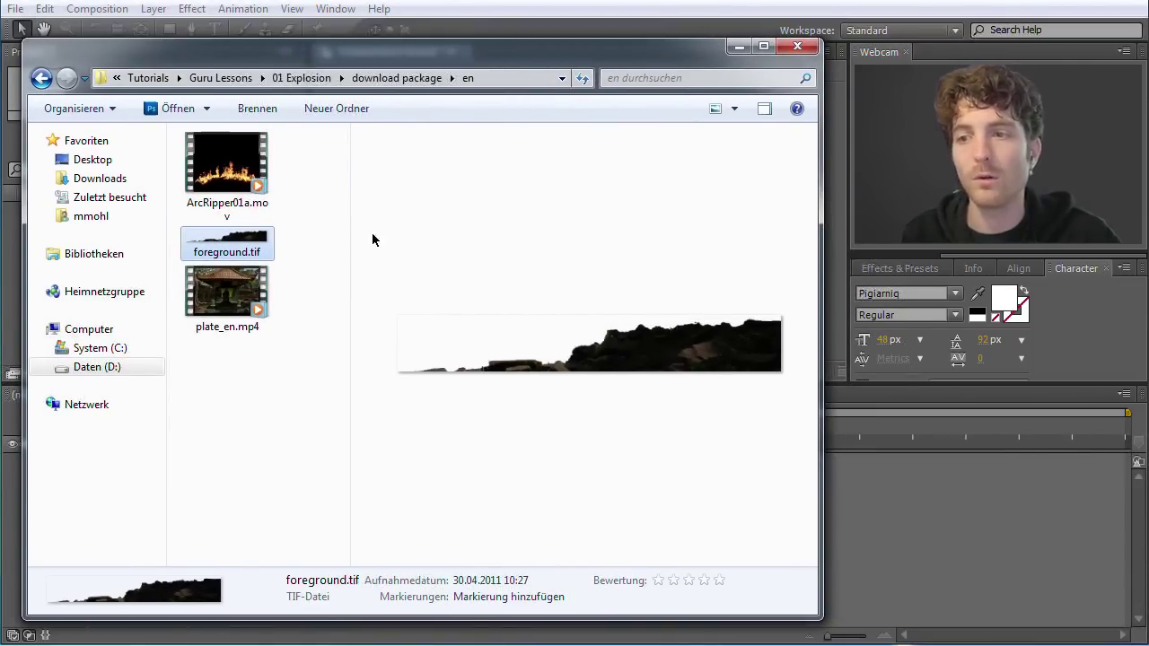
left_click_drag(821, 621, 787, 576)
left_click(233, 171)
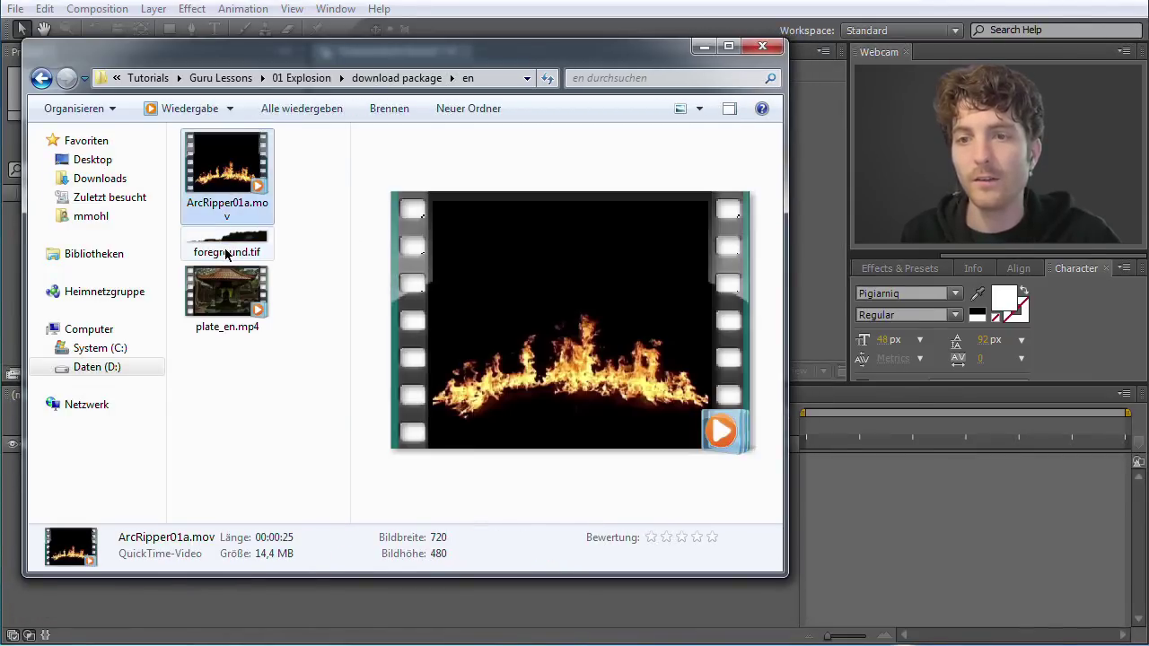
left_click(225, 247)
left_click(230, 293)
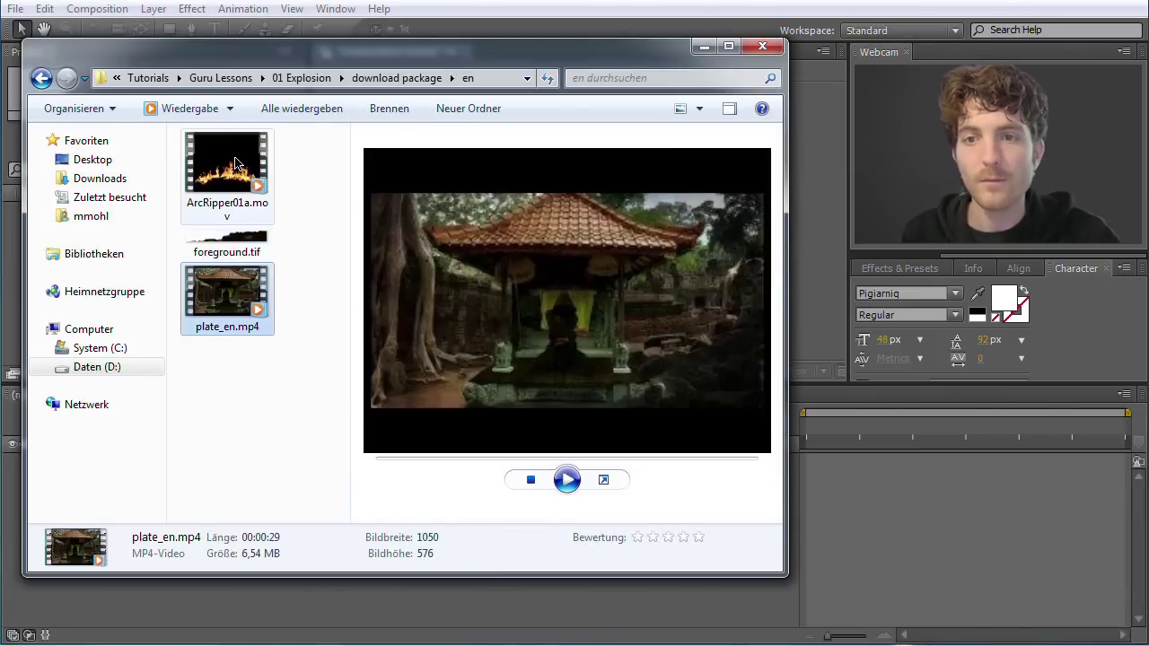
left_click(237, 186)
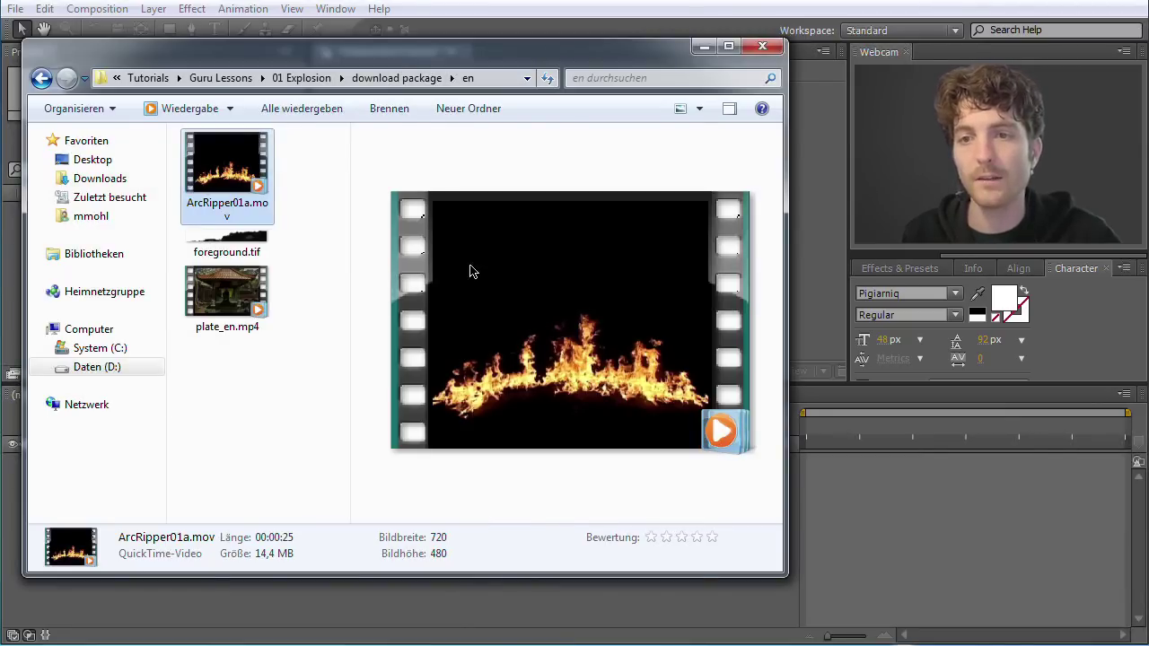
left_click(242, 292)
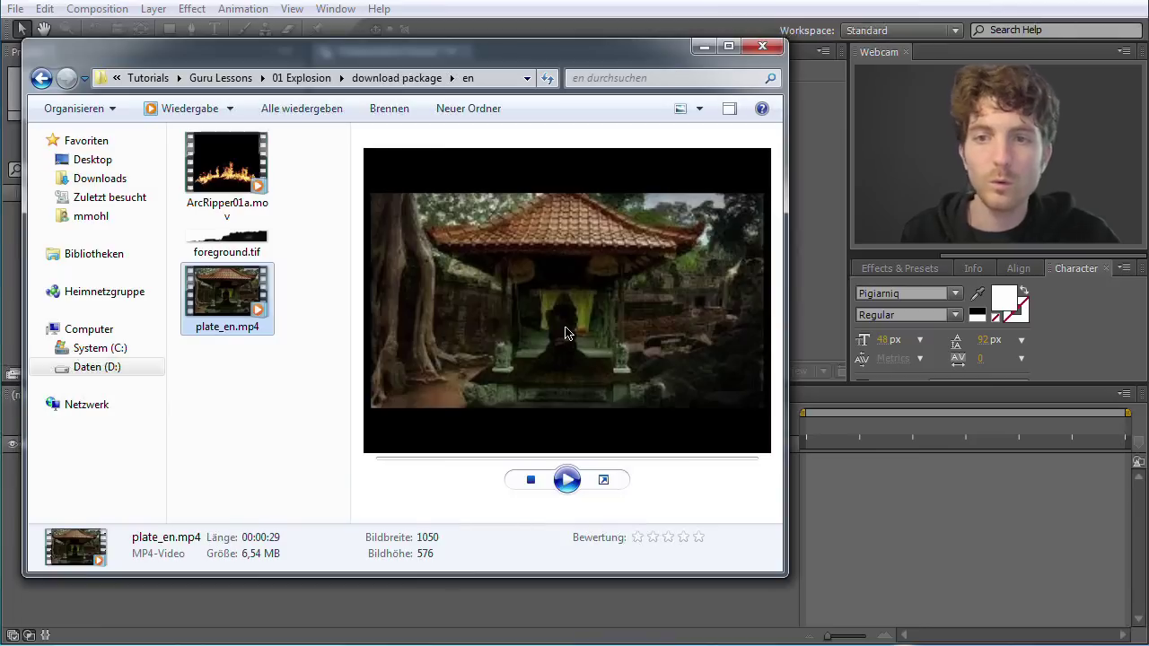
left_click(236, 245)
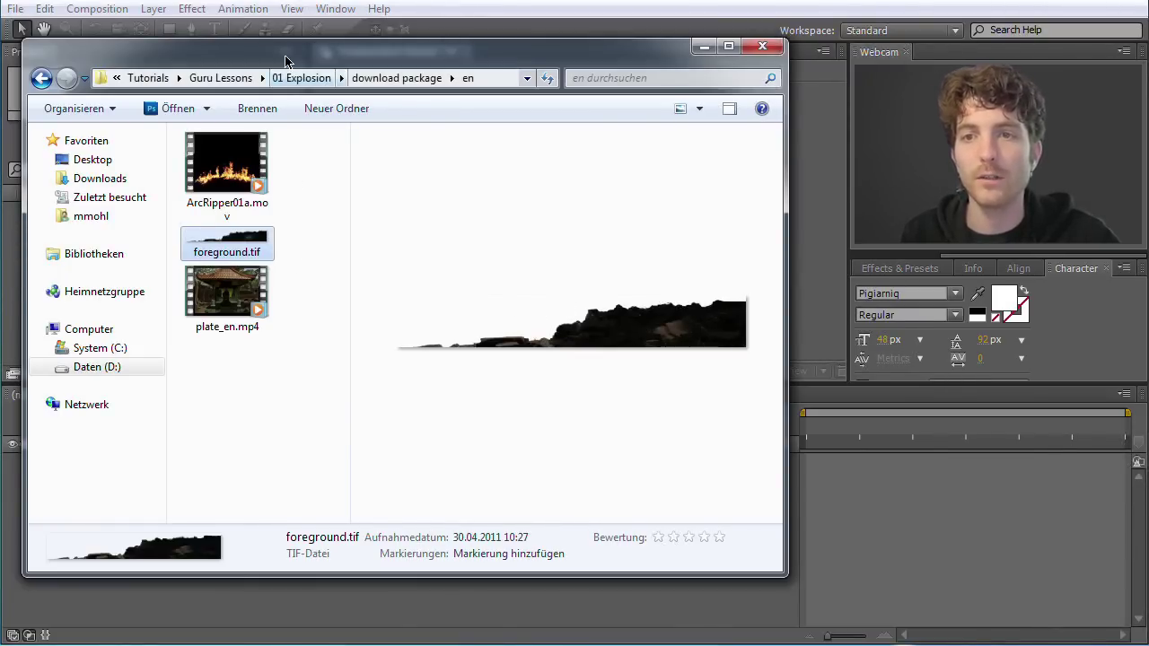
Step: Import ArcRipper01a.mov, foreground.tif and plate_en.mp4 from the Explorer folder into the After Effects project
left_click_drag(286, 59, 326, 65)
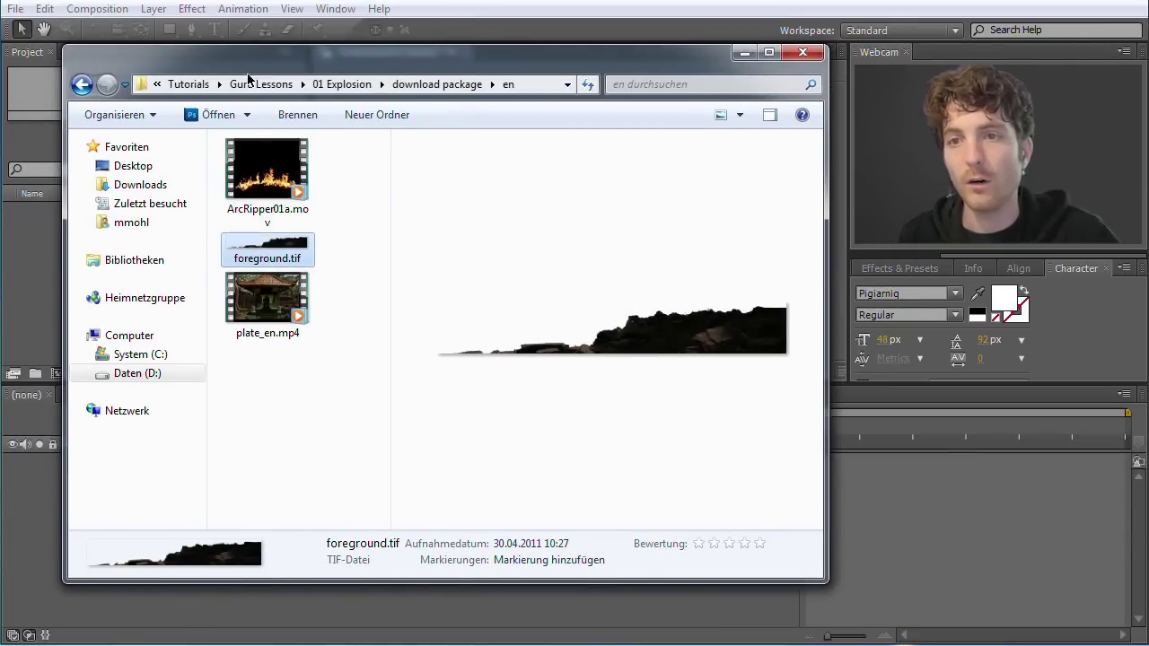
left_click_drag(826, 584, 679, 444)
left_click_drag(325, 65, 470, 199)
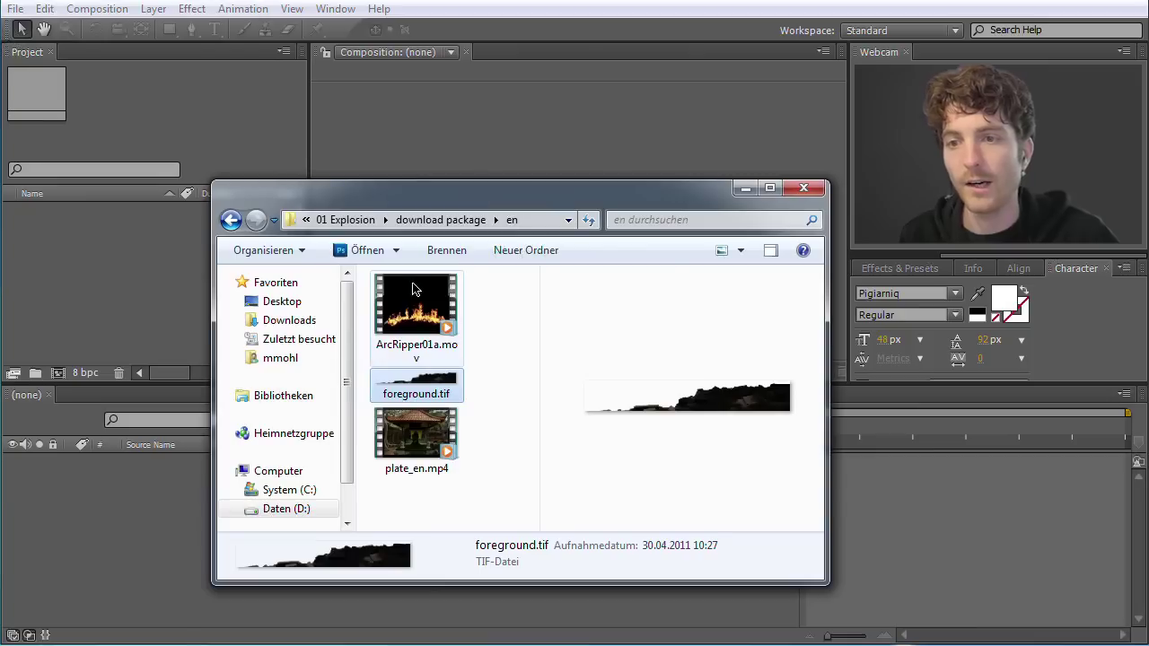
left_click(415, 309)
left_click(429, 439, "shift")
left_click_drag(429, 439, 115, 281)
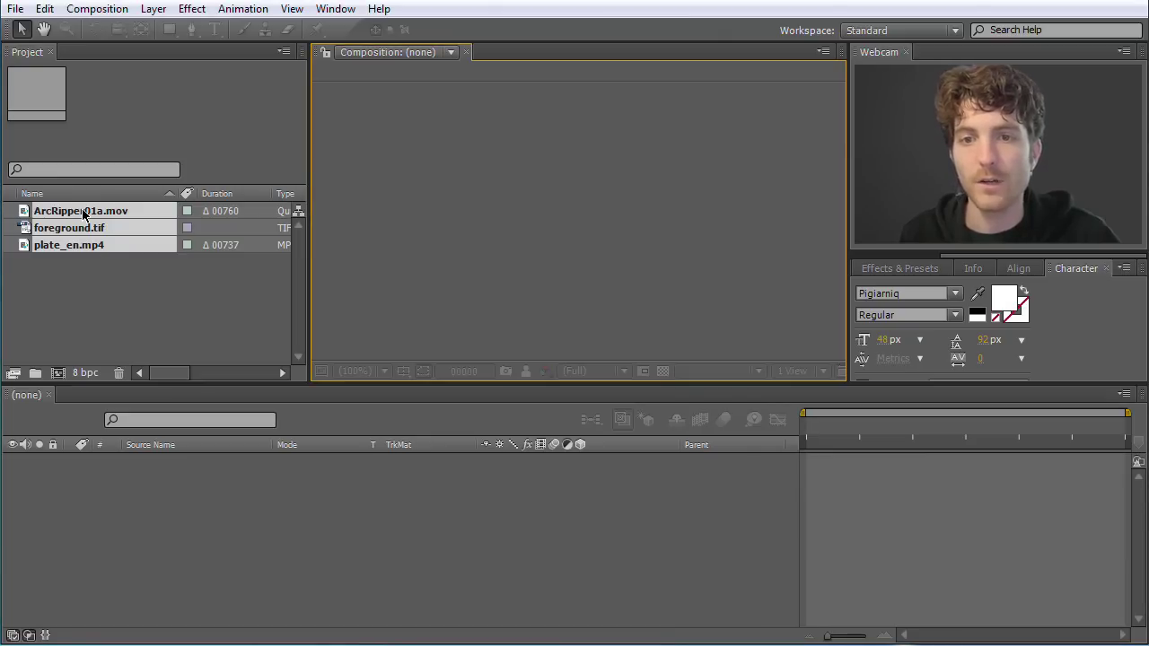
left_click(123, 277)
Step: Check the footage details of plate_en.mp4, foreground.tif and ArcRipper01a.mov in the project
left_click(65, 245)
left_click(63, 229)
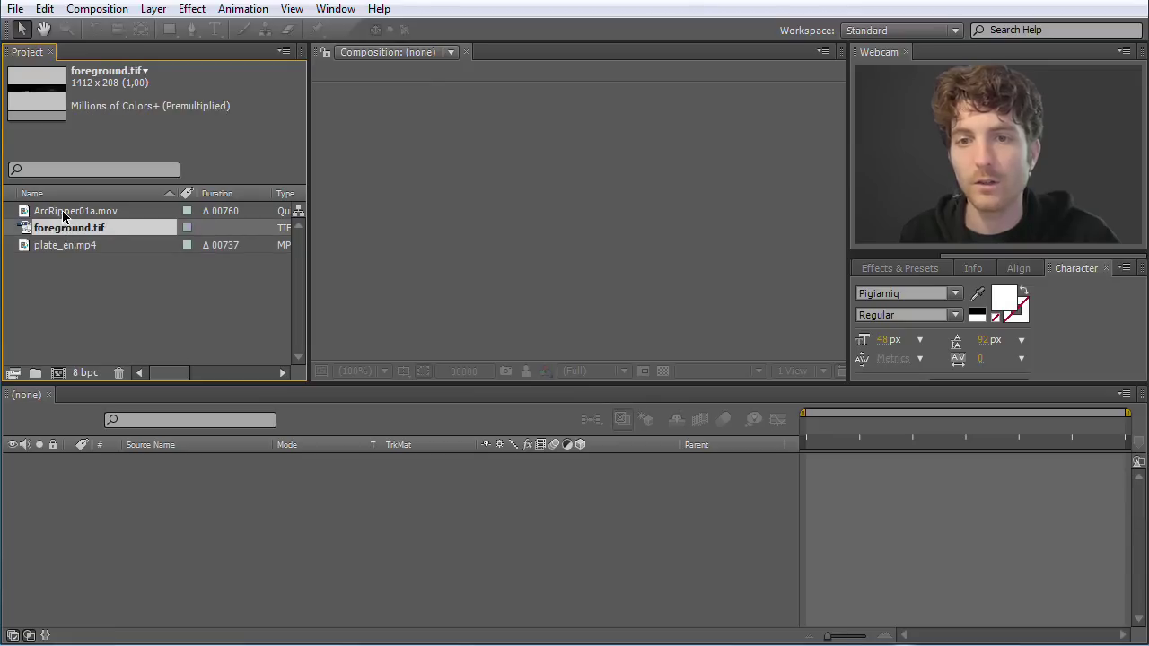
left_click(63, 213)
left_click(72, 249)
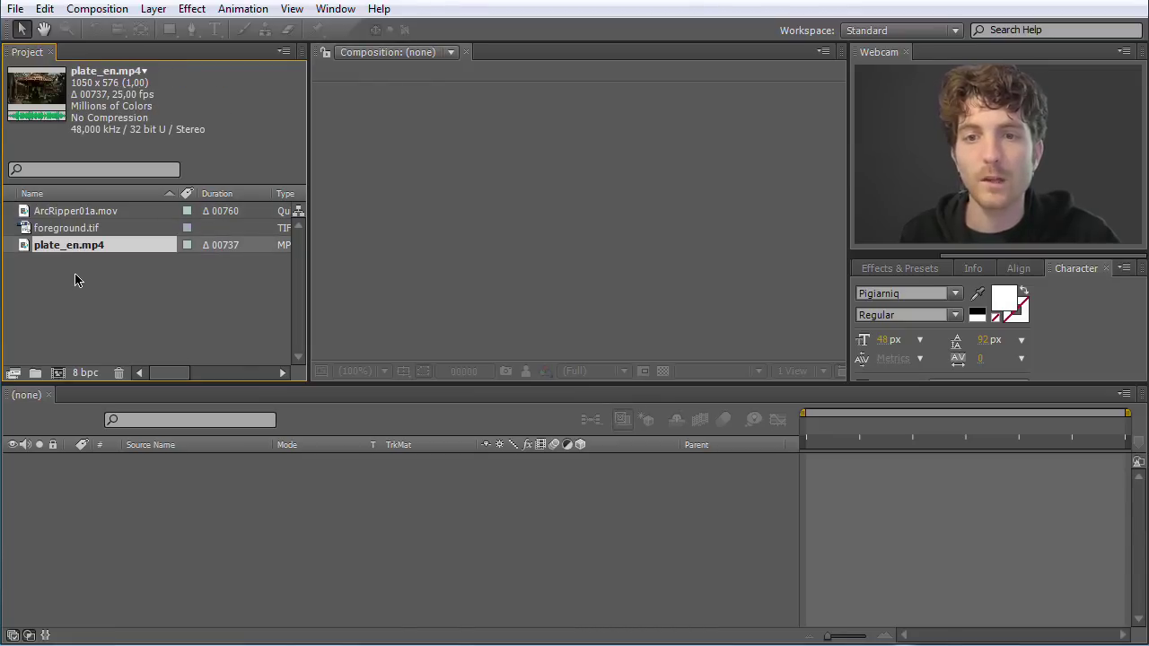
Step: Rename the plate_en.mp4 footage in the project as Guru Clip
left_click(77, 279)
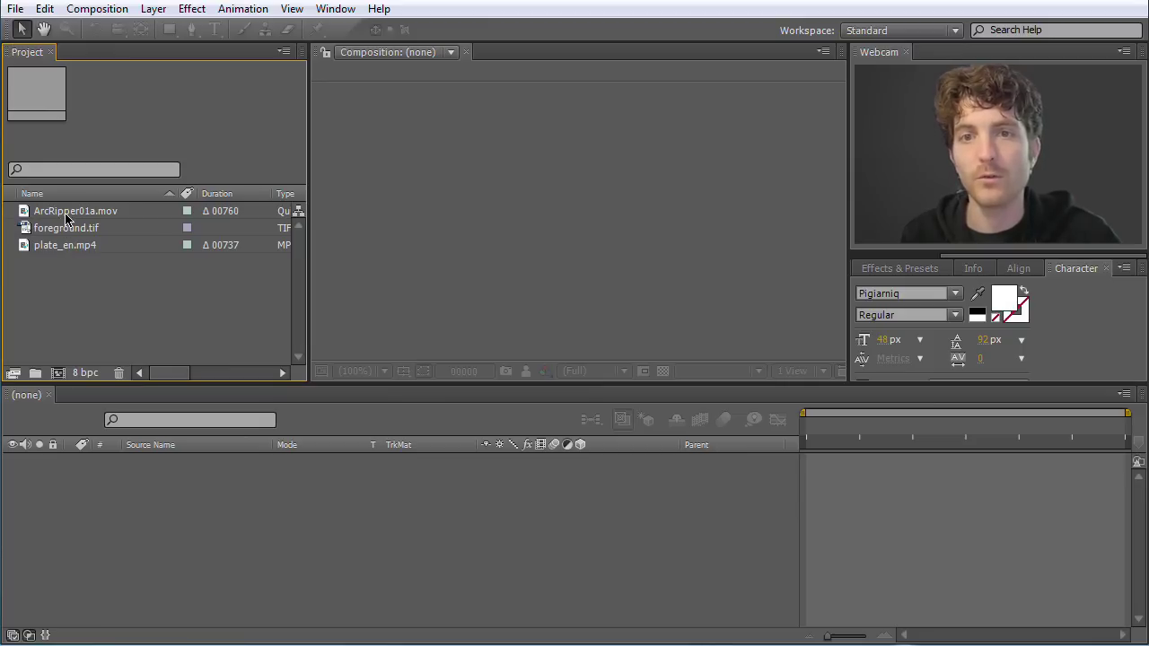
left_click(66, 253)
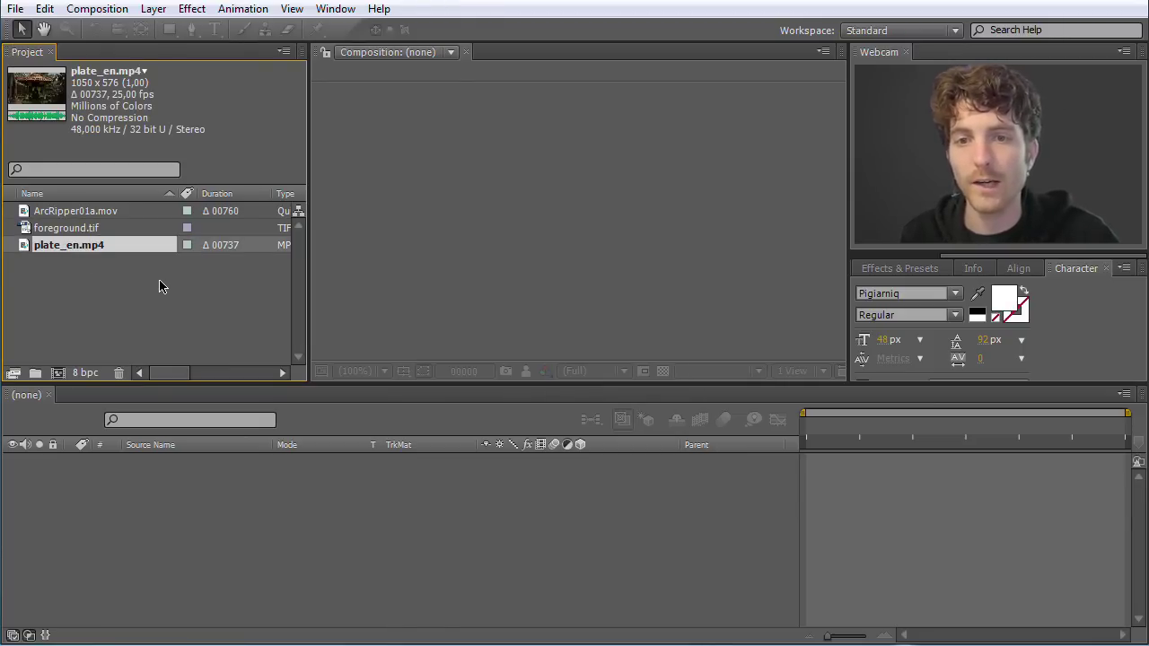
left_click(97, 284)
left_click(71, 249)
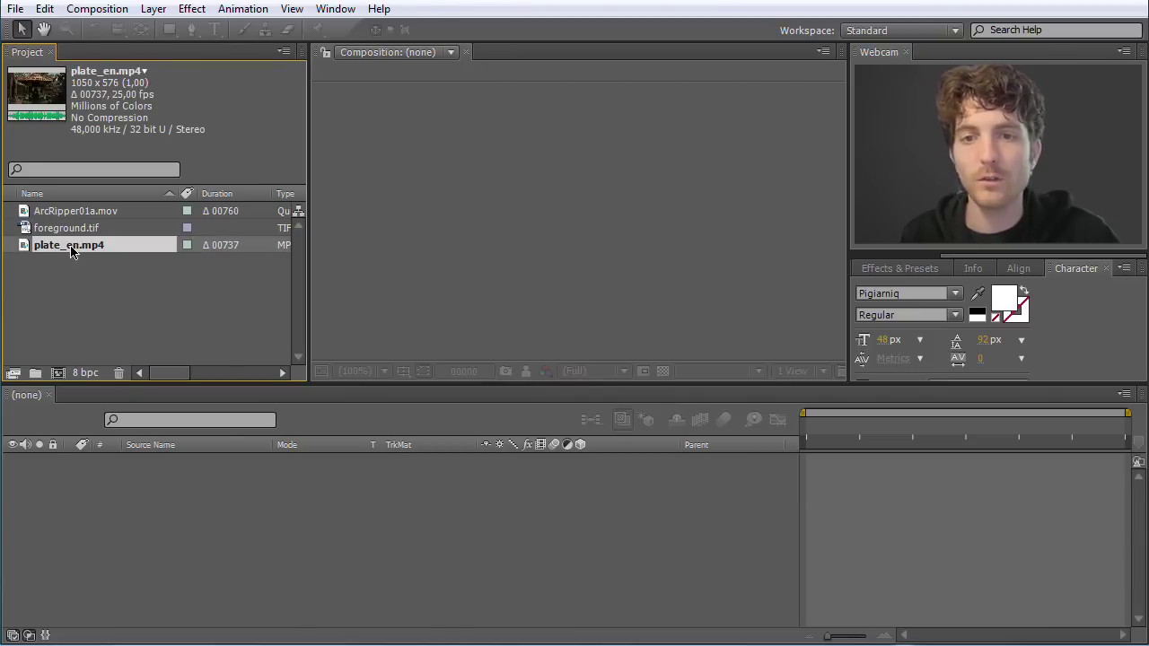
key("Return")
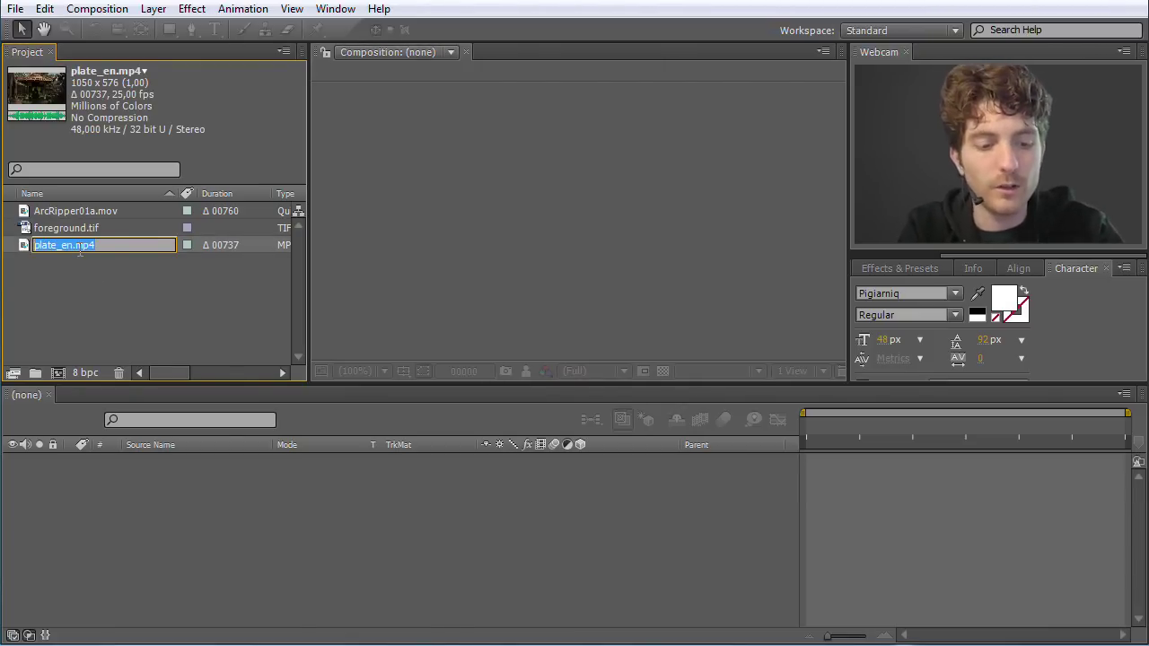
type("Guru")
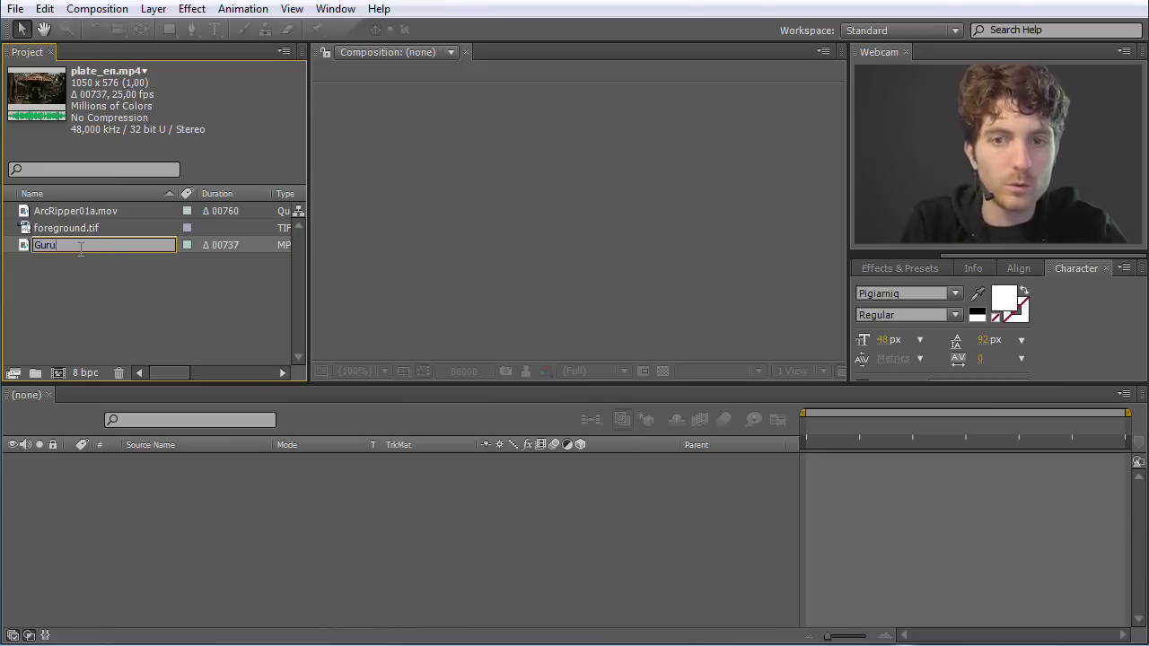
type(" Clip")
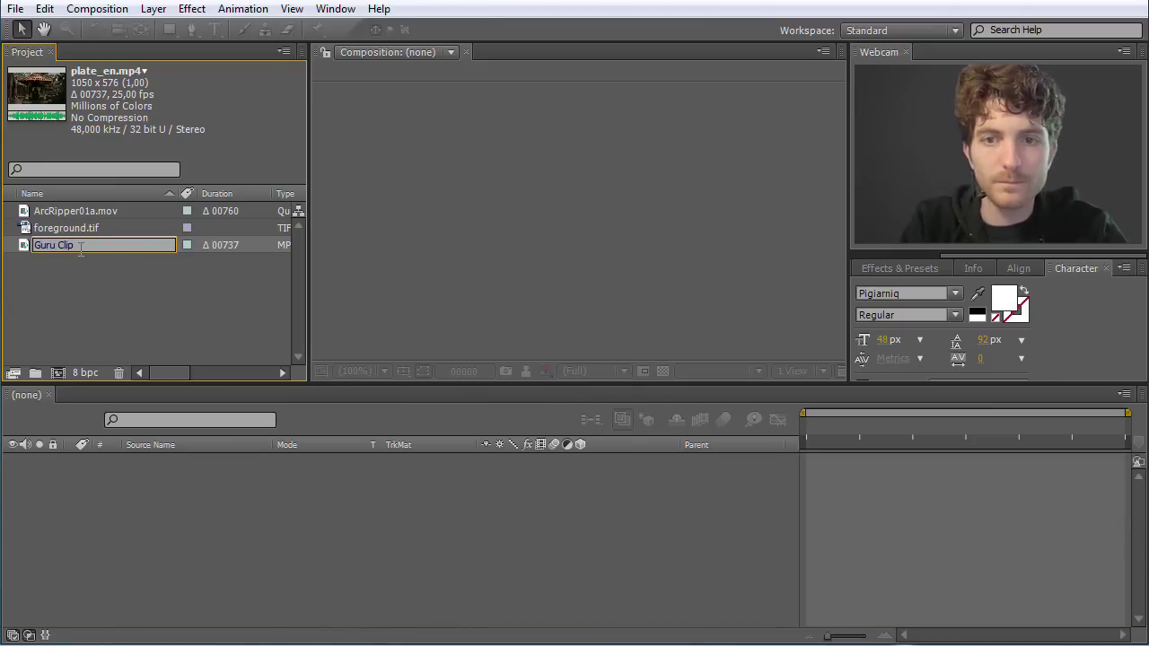
key("Return")
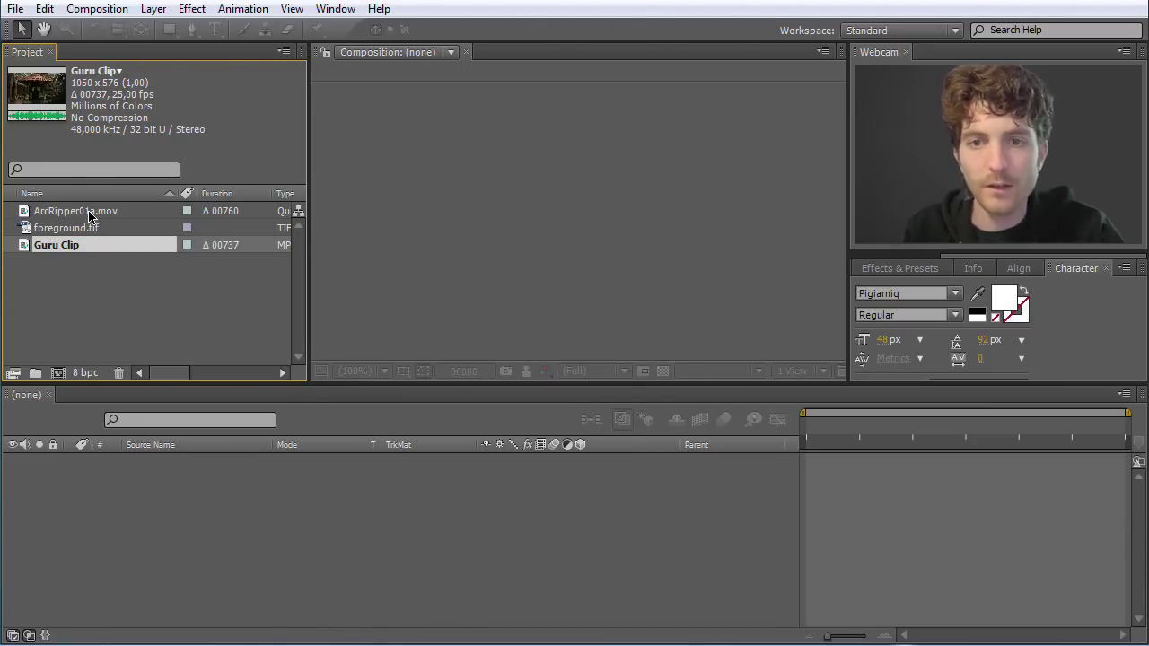
Step: Rename the ArcRipper01a.mov footage in the project as Fire
left_click(89, 213)
key("Return")
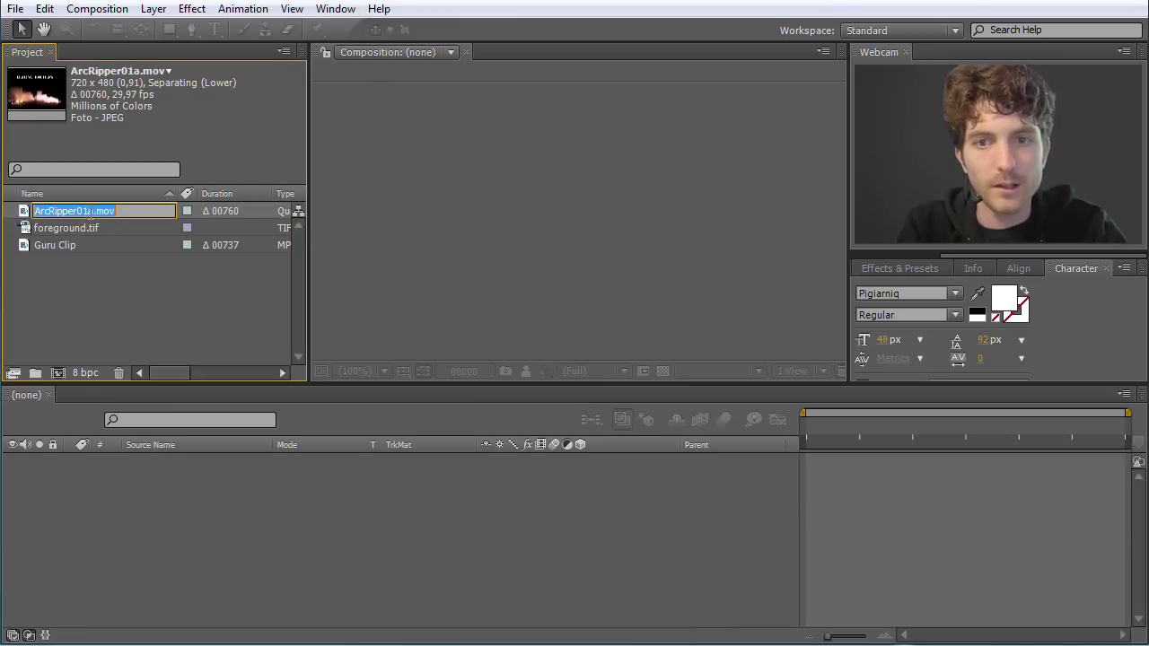
type("Fire")
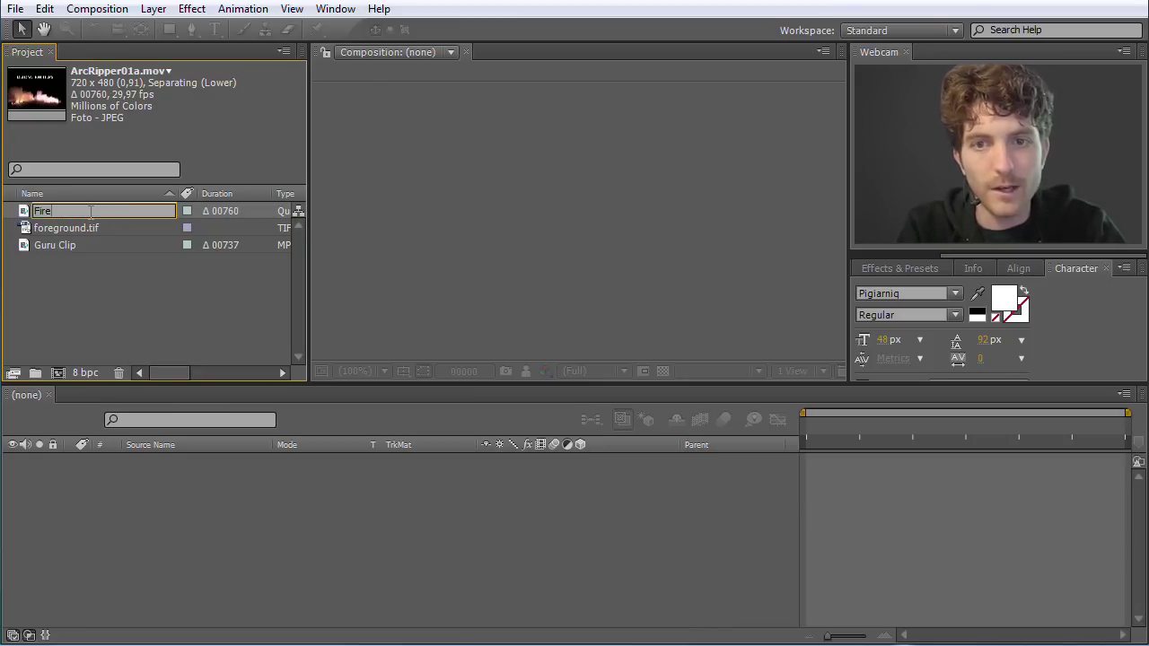
key("Return")
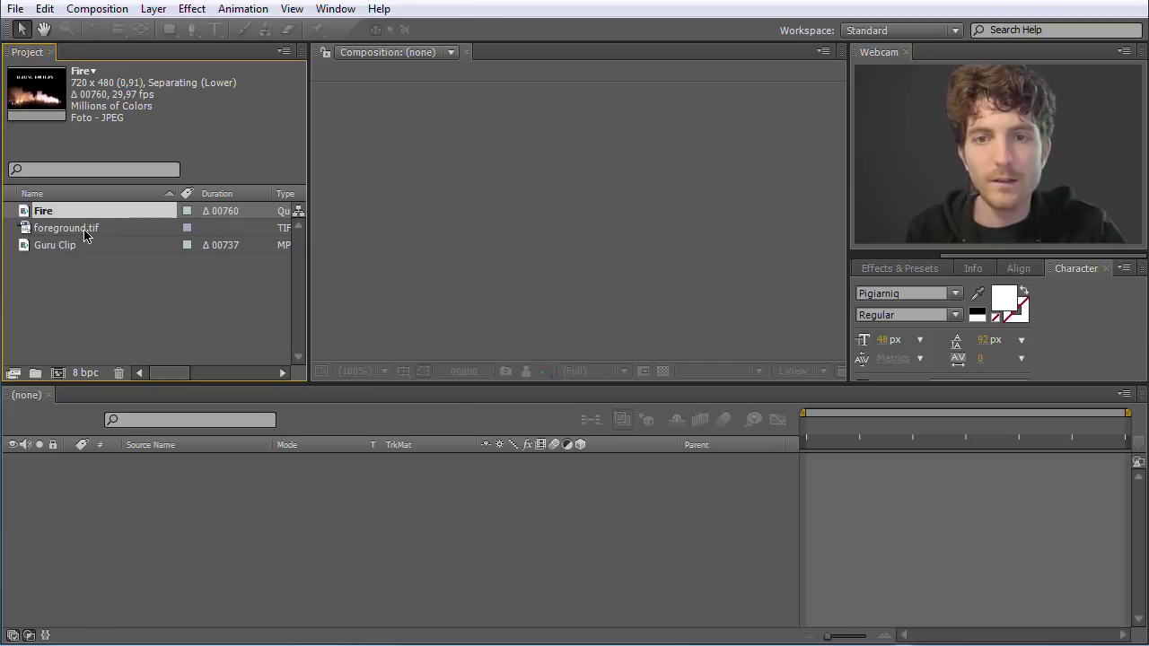
Step: Rename the foreground.tif footage in the project as stones and clear the selection
left_click(84, 231)
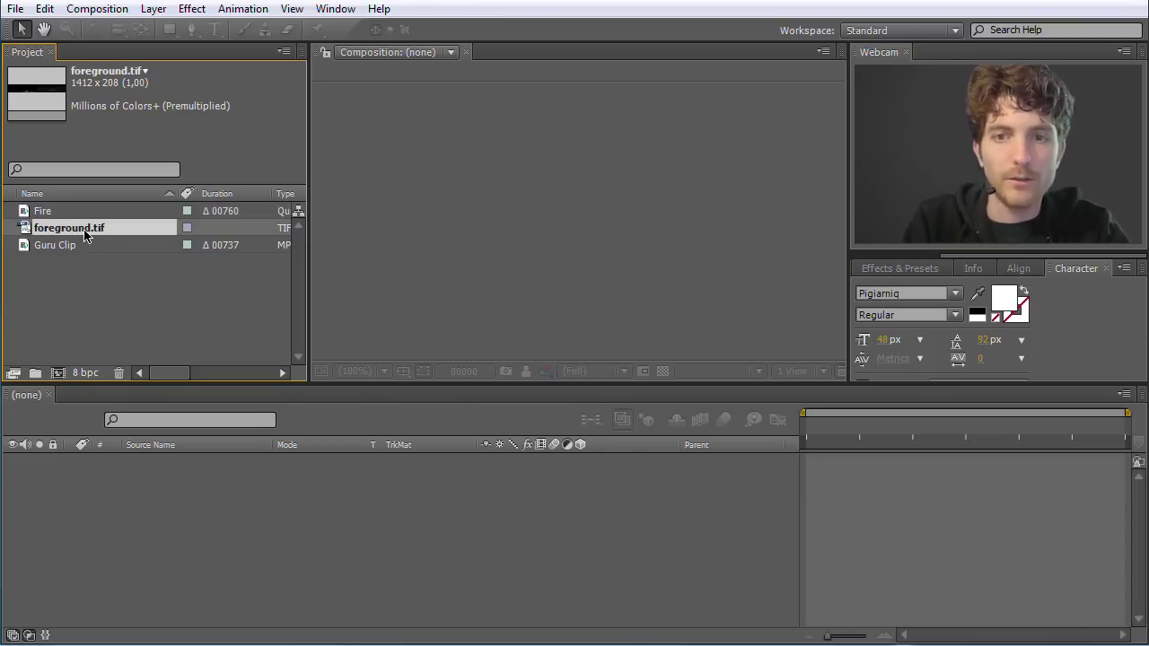
key("Return")
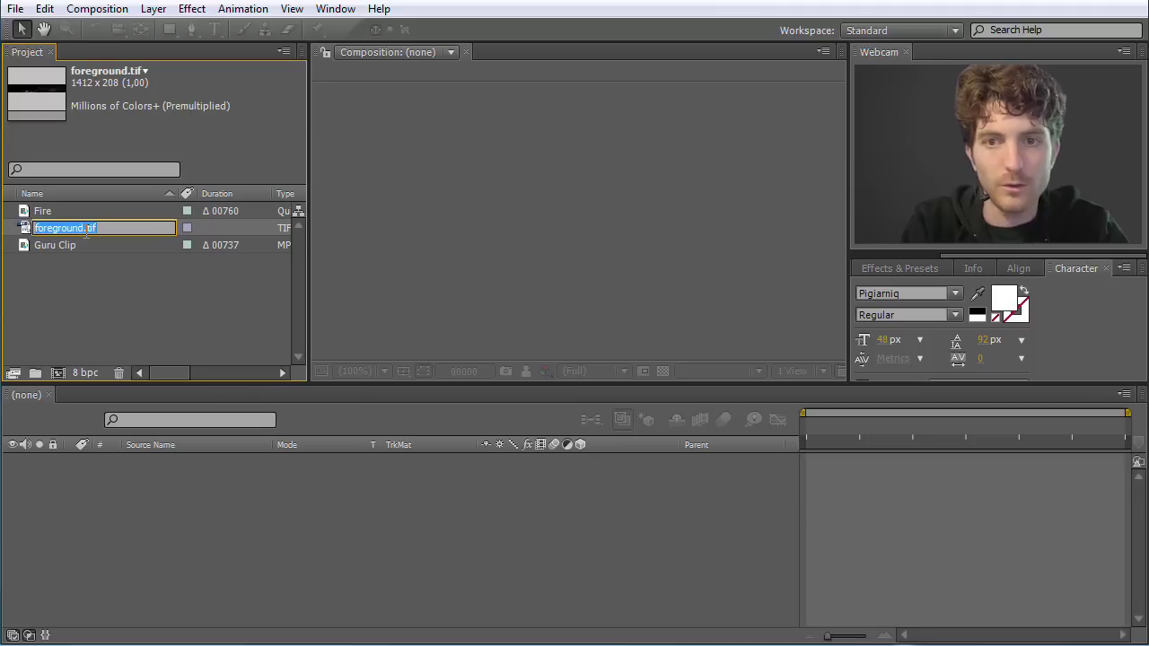
type("s")
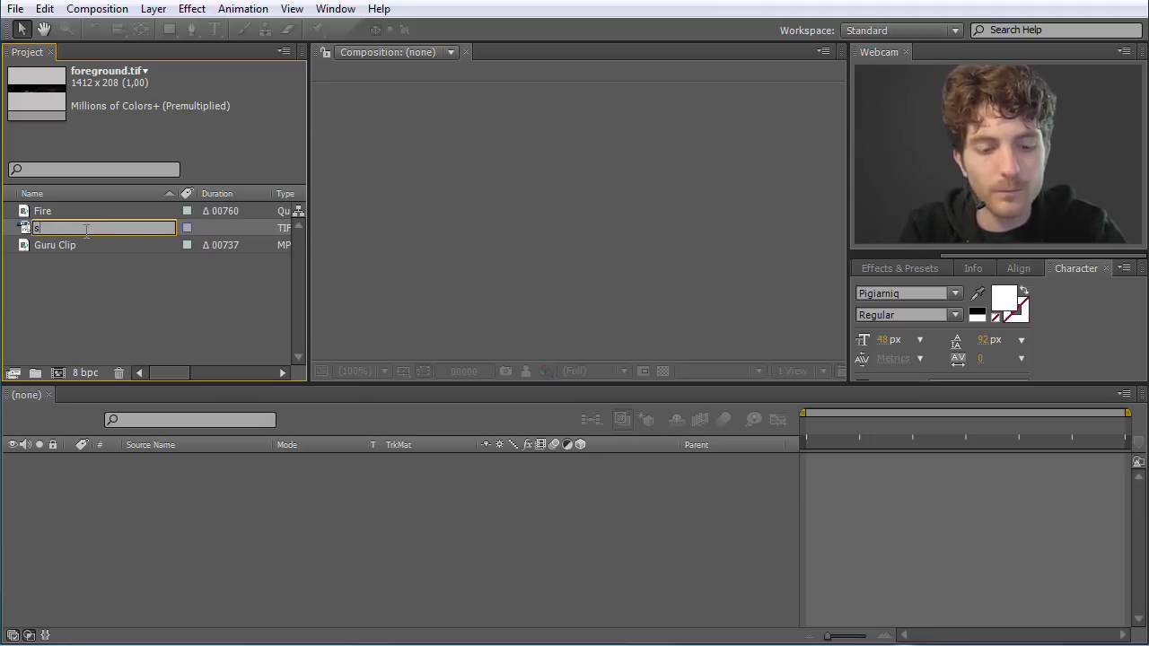
type("tones")
key("Return")
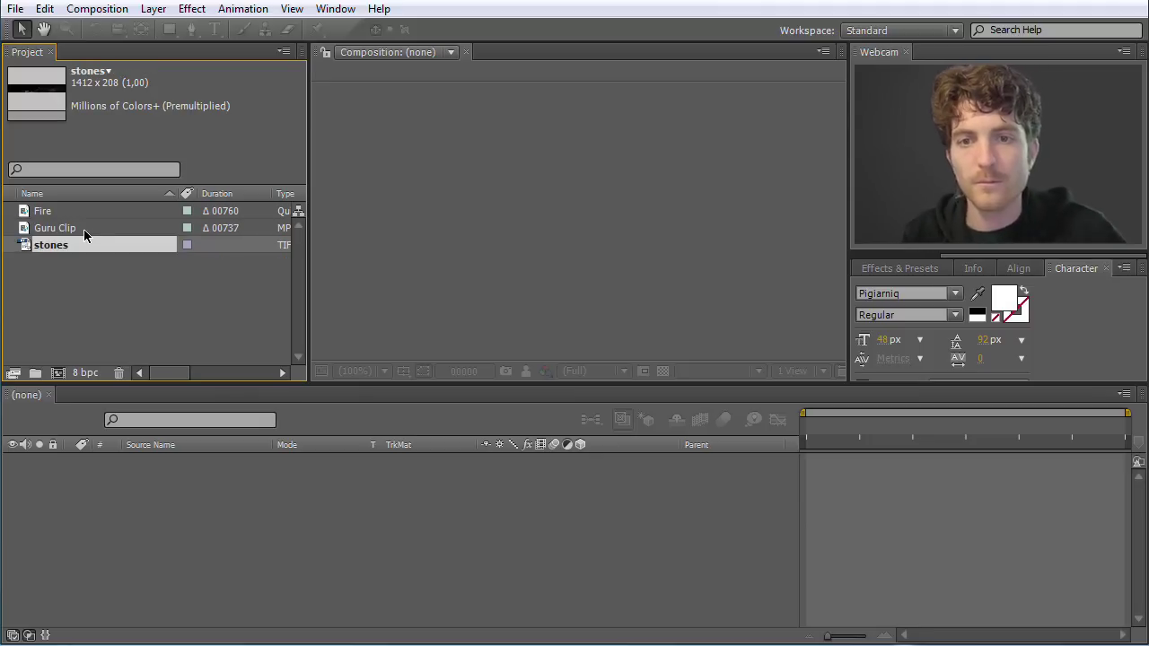
left_click(87, 279)
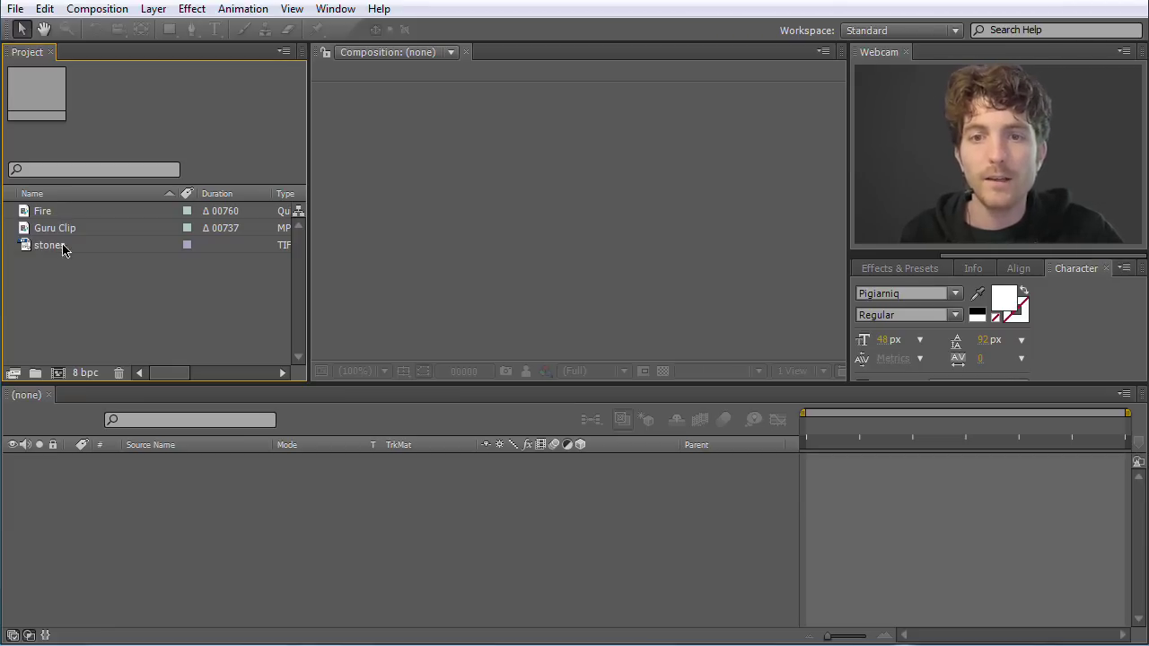
right_click(77, 286)
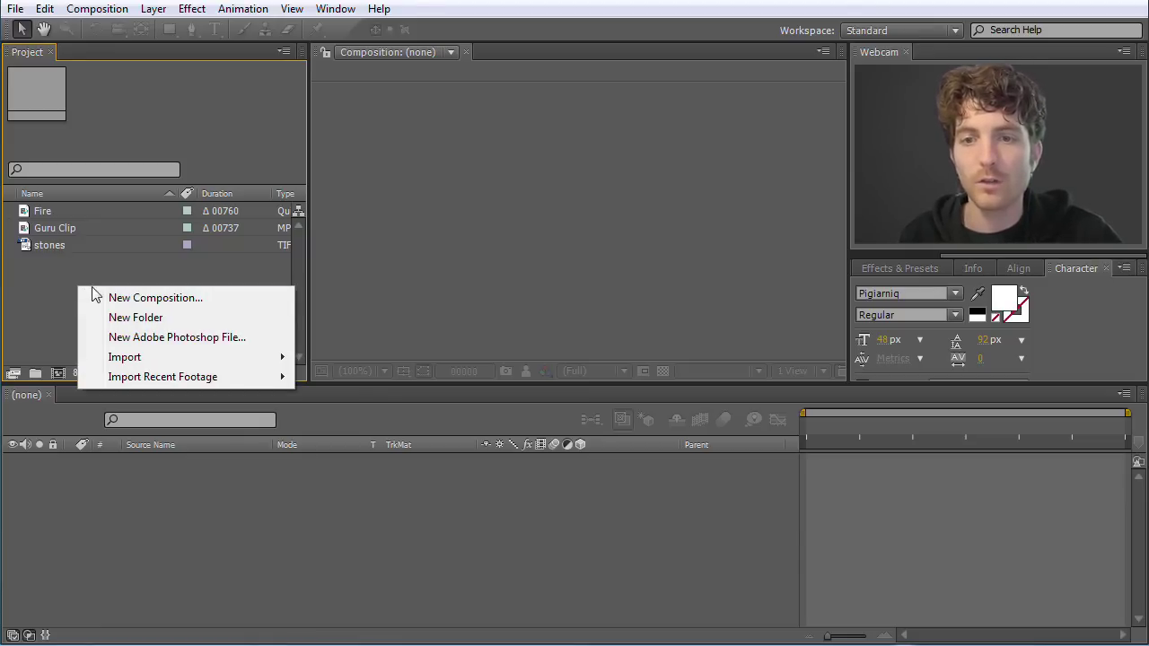
left_click(147, 282)
right_click(88, 285)
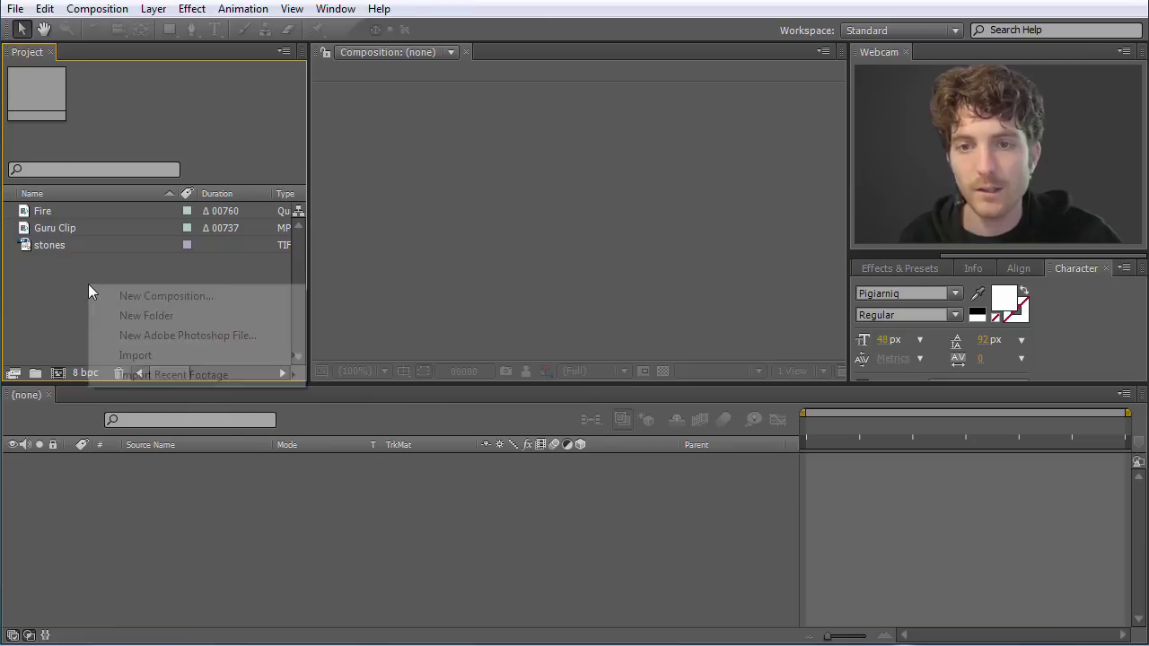
mouse_move(192, 364)
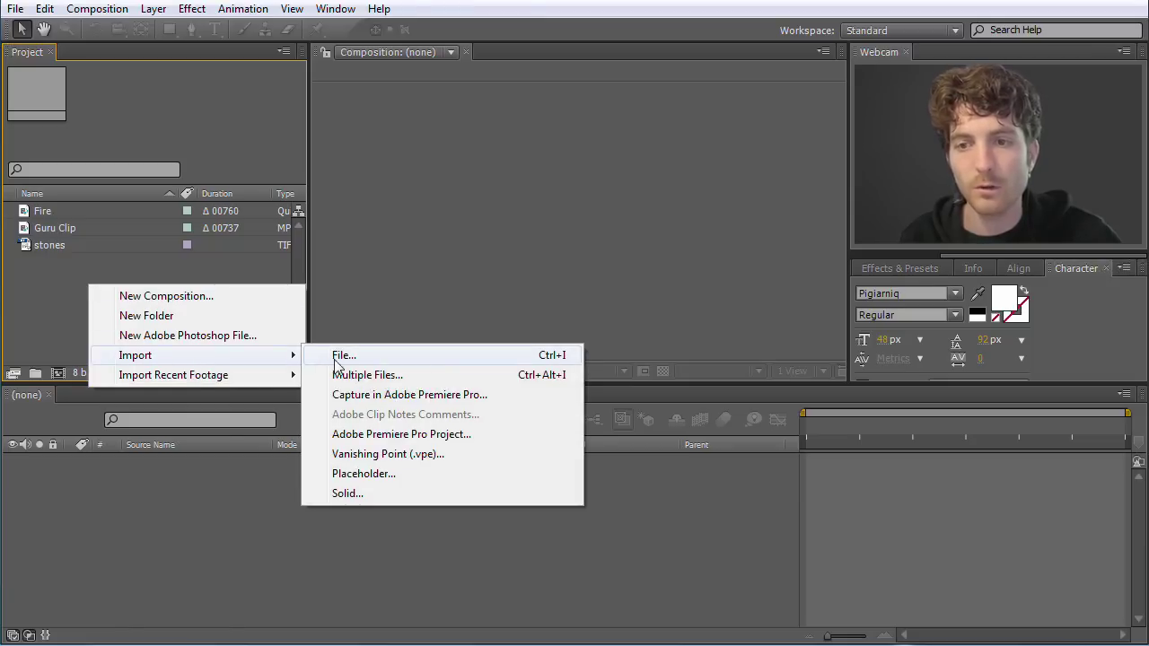
left_click(171, 298)
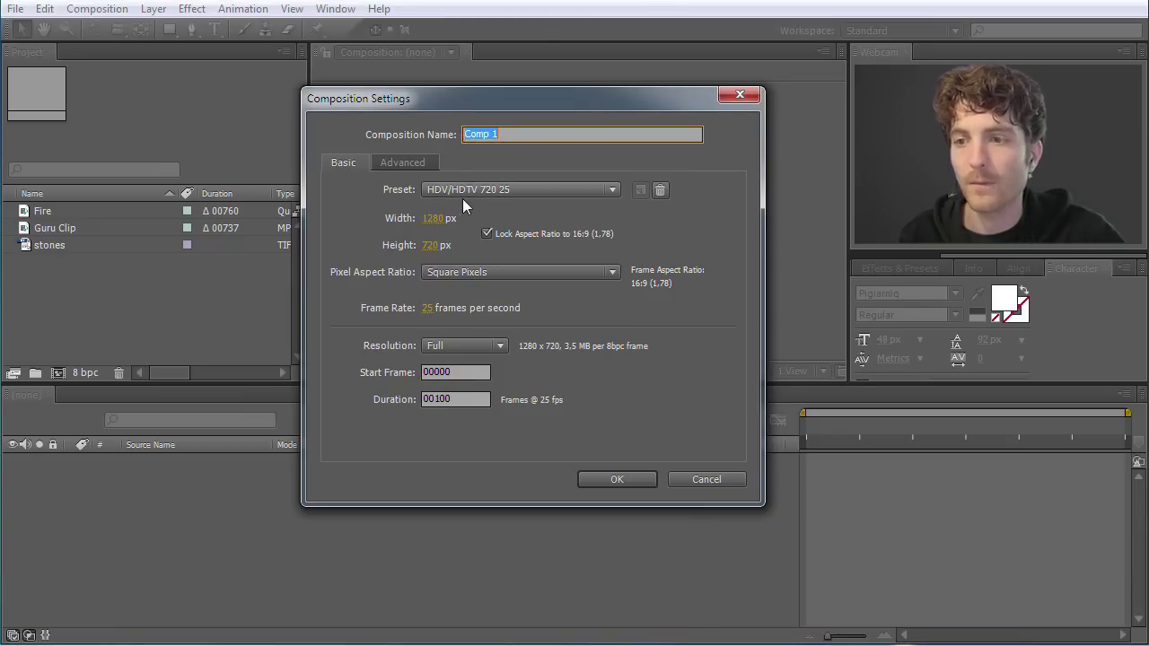
left_click(715, 481)
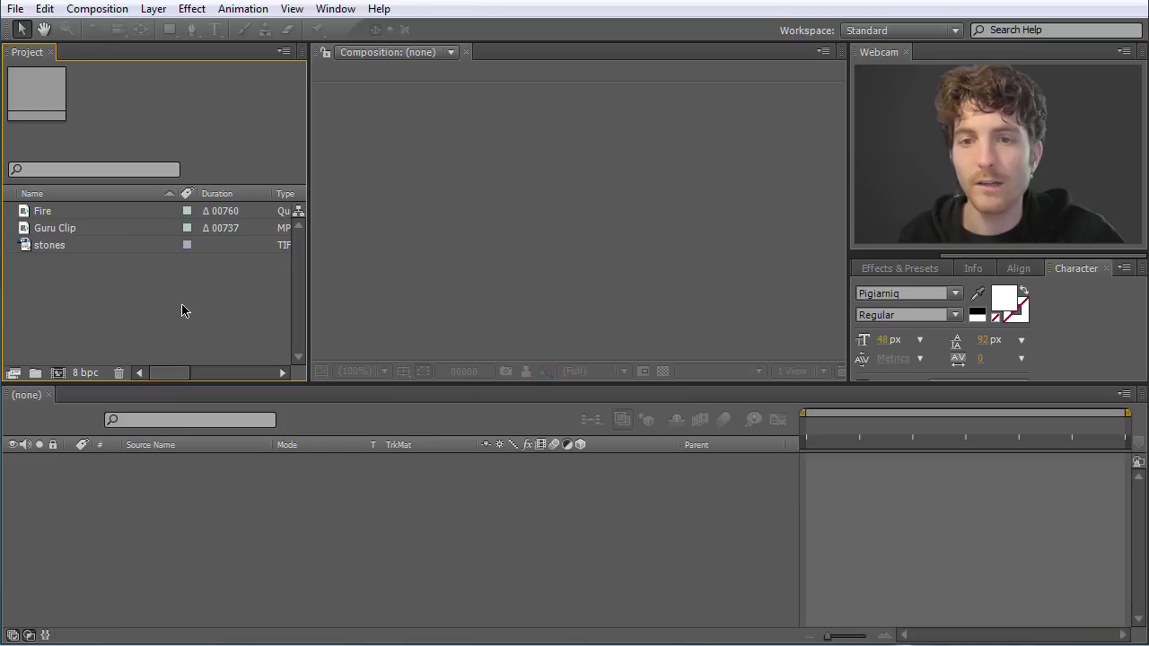
right_click(64, 304)
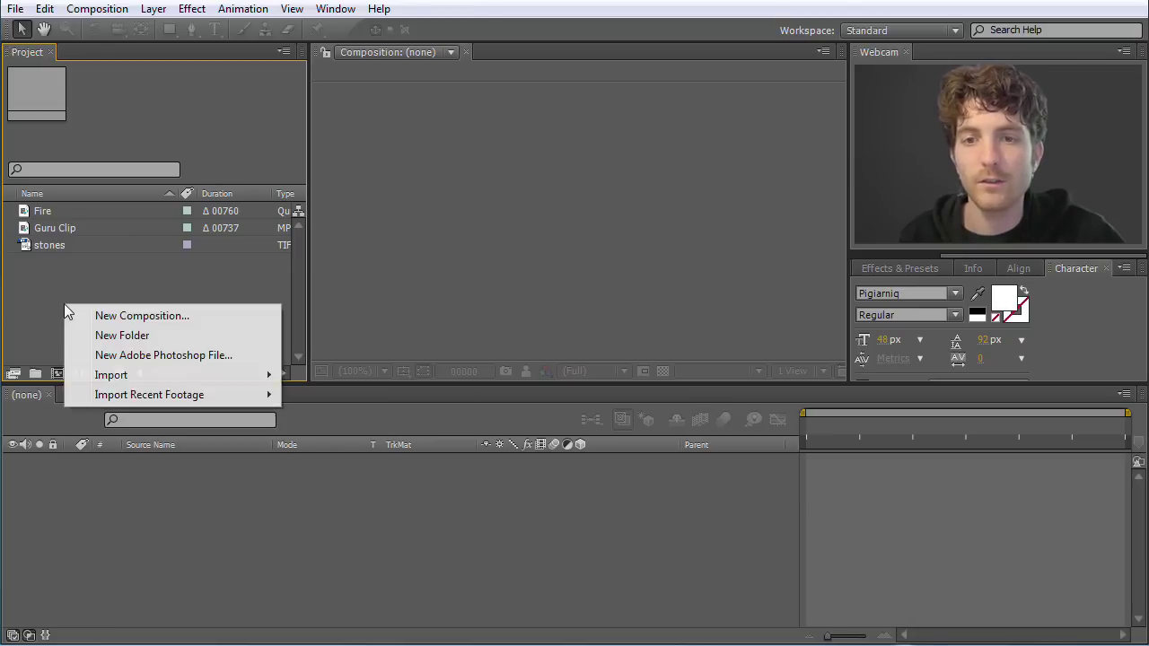
left_click(139, 289)
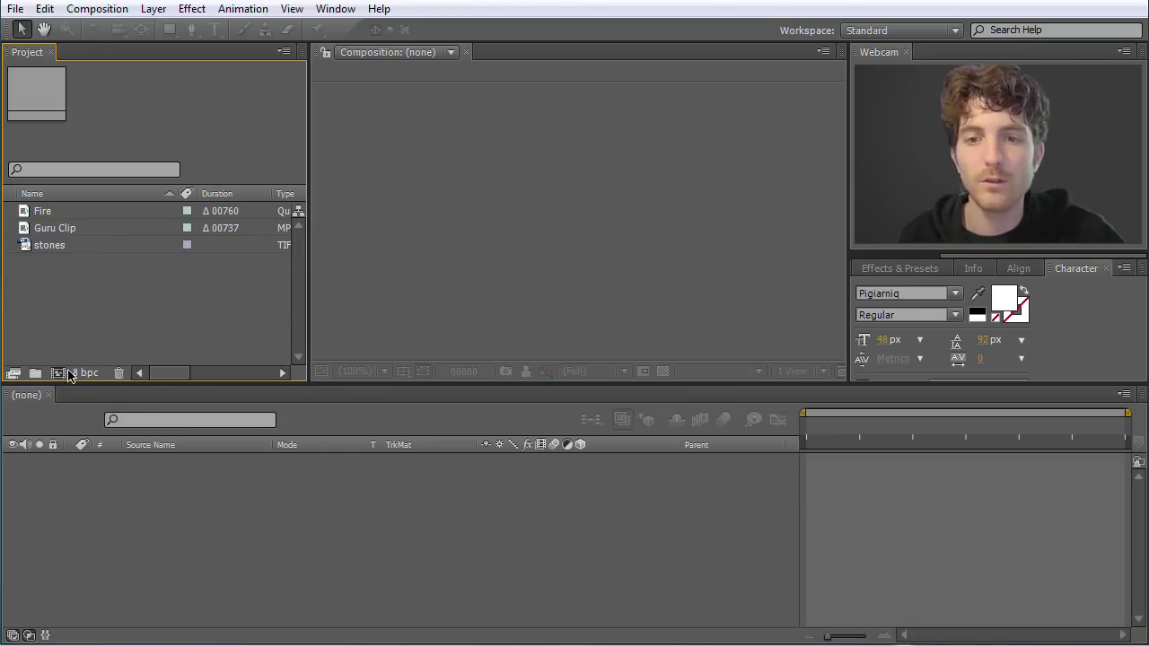
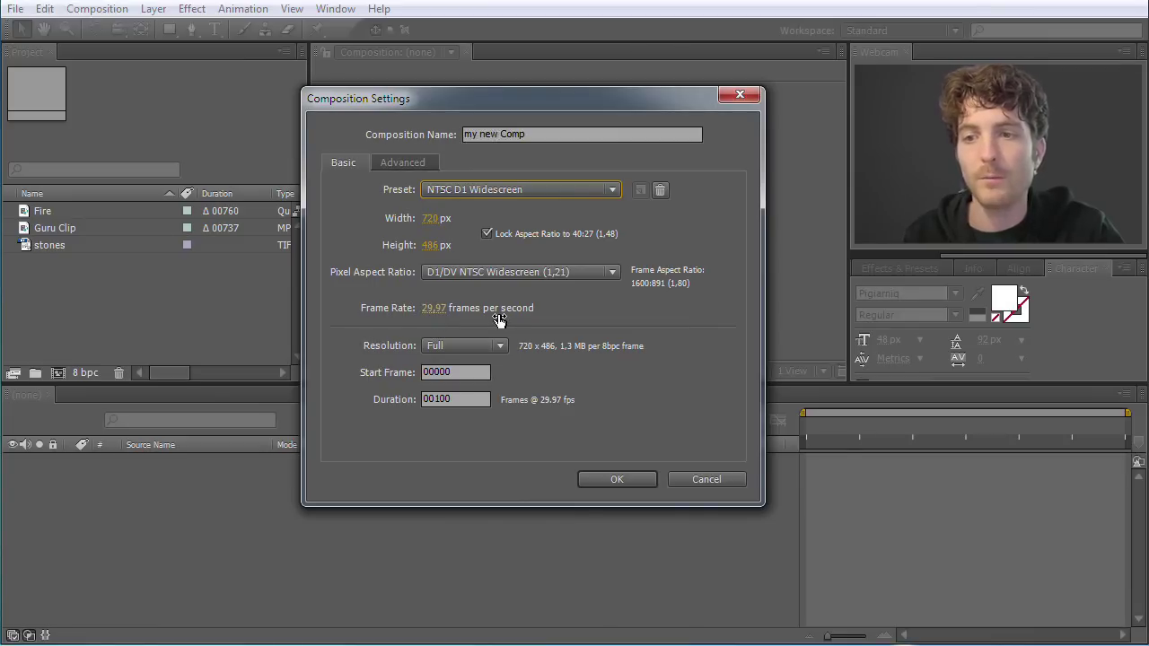
Step: Create a composition named my new Comp with the NTSC D1 Widescreen preset and 120 frames duration, and select it in the project
left_click(617, 479)
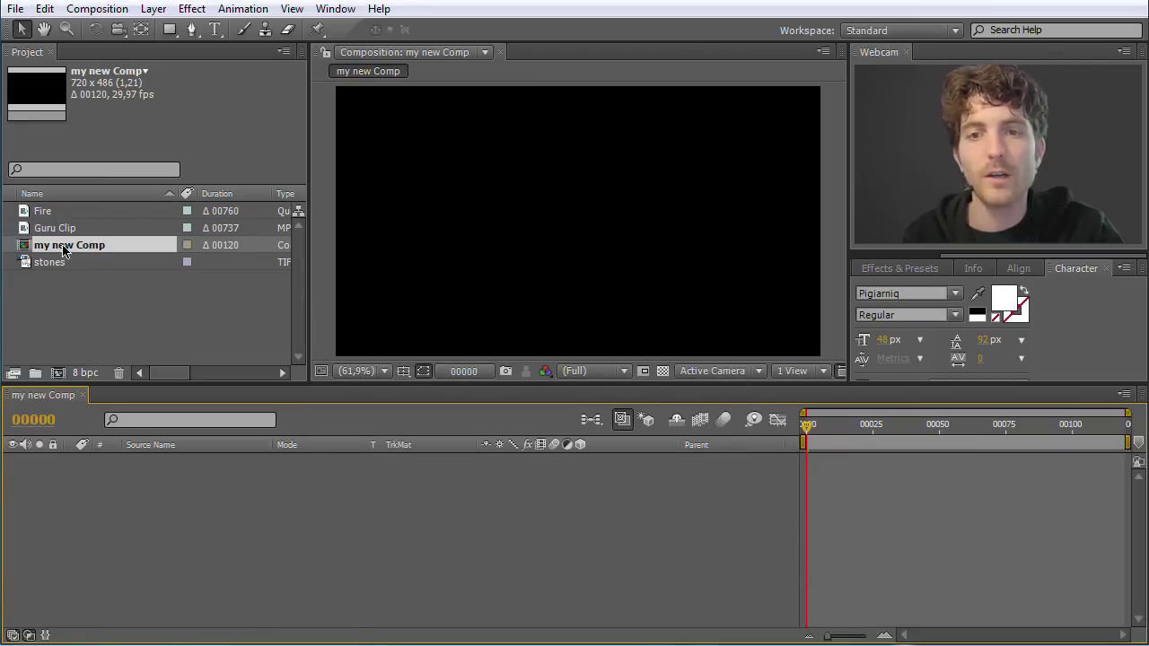
left_click(62, 282)
left_click(64, 246)
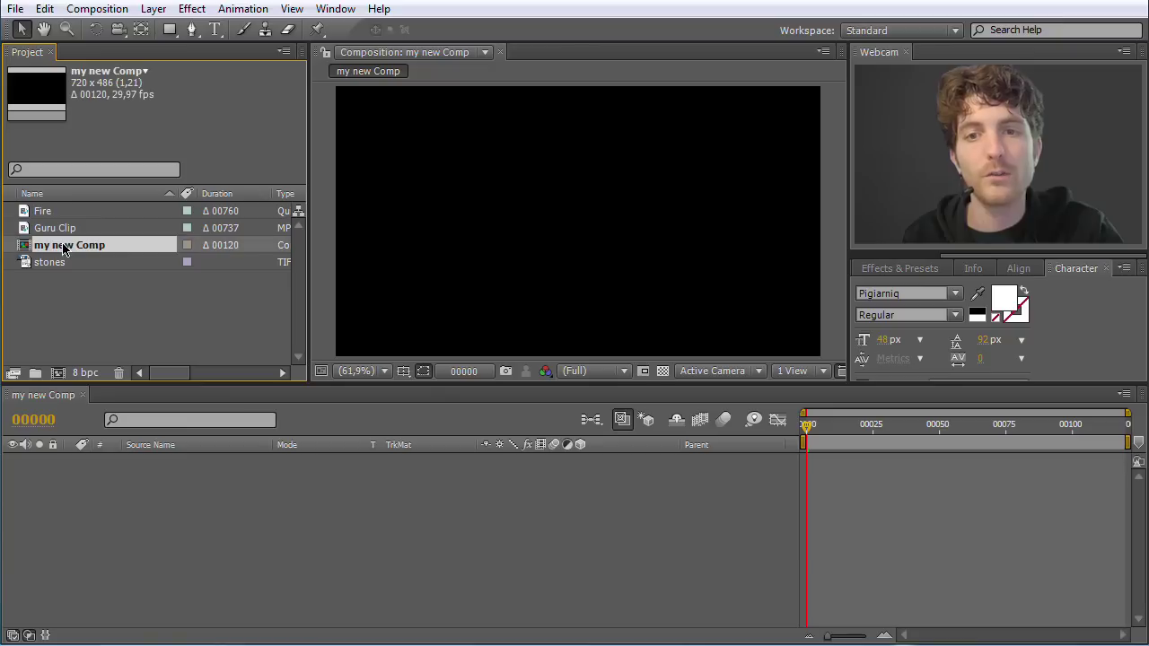
left_click(81, 310)
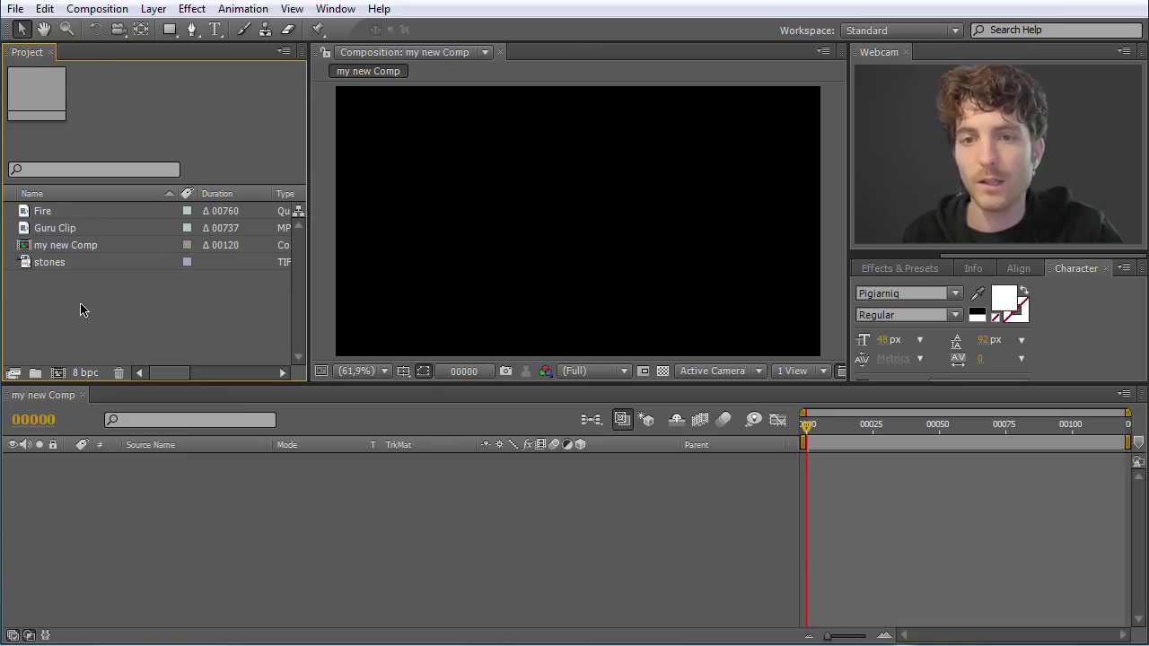
left_click(32, 249)
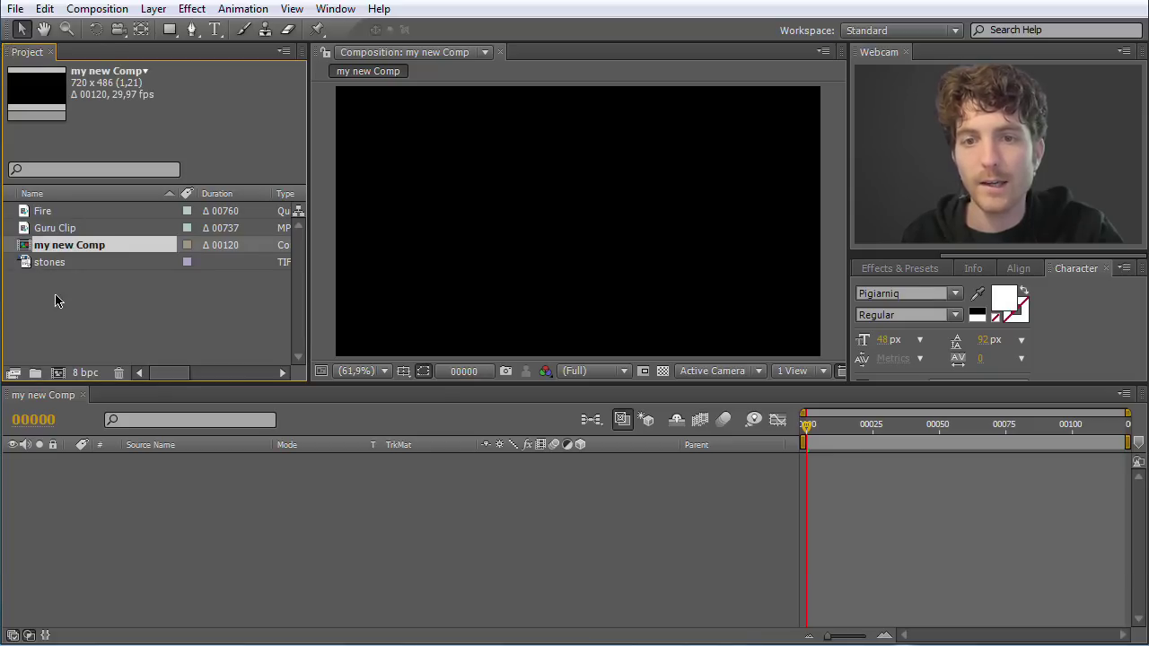
Step: Scrub the empty timeline of my new Comp to frame 30 and clear the project selection
left_click(44, 395)
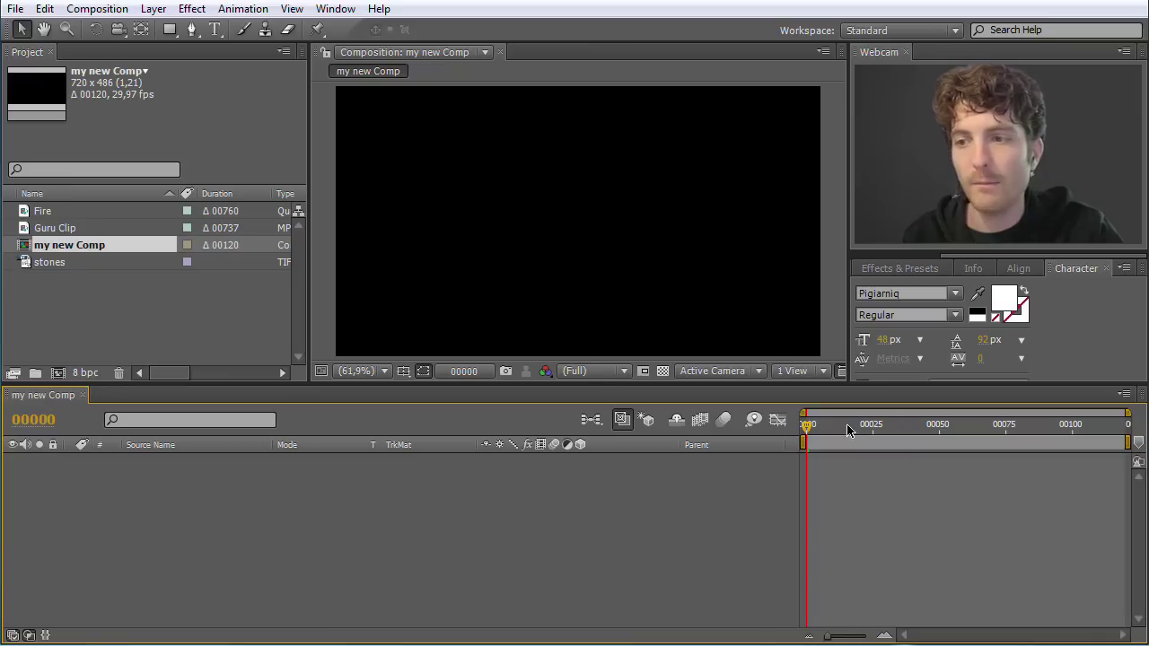
left_click_drag(813, 427, 880, 437)
left_click(126, 326)
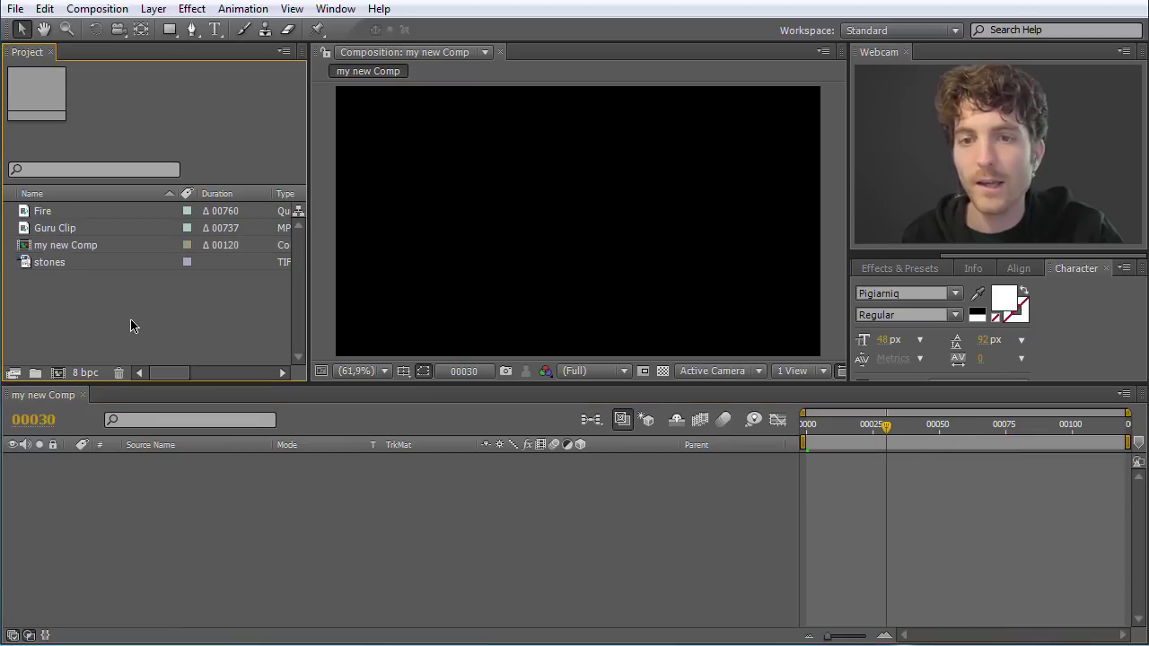
Step: Add Guru Clip as a layer to the my new Comp timeline and move the current time to frame 60
left_click(30, 231)
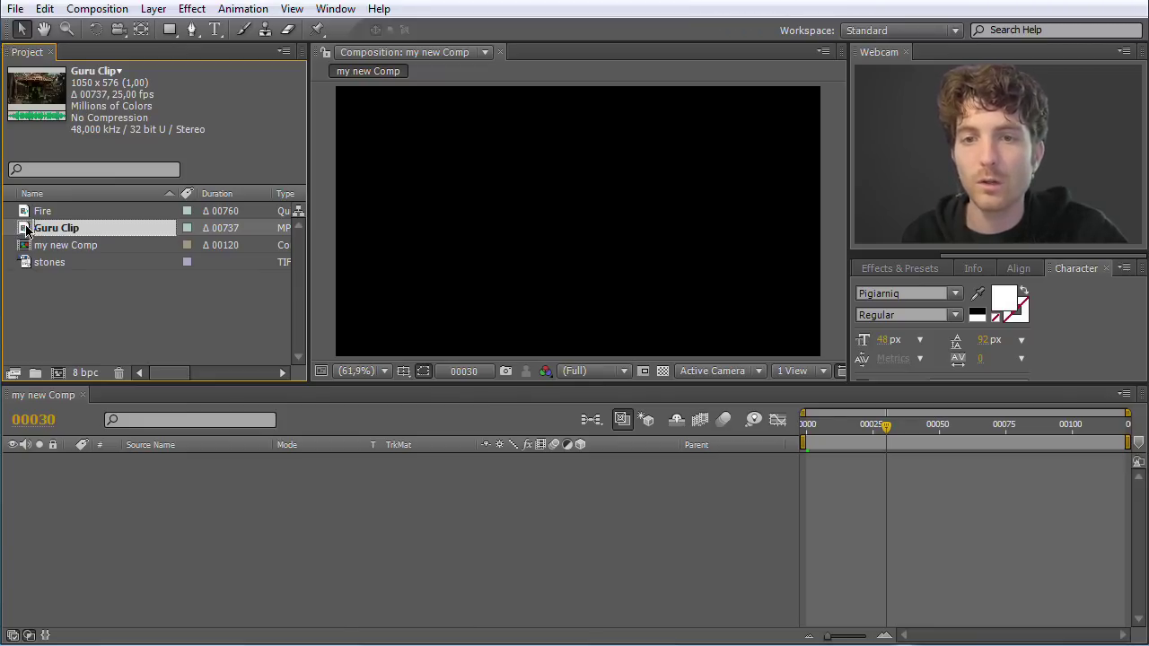
left_click_drag(27, 230, 219, 528)
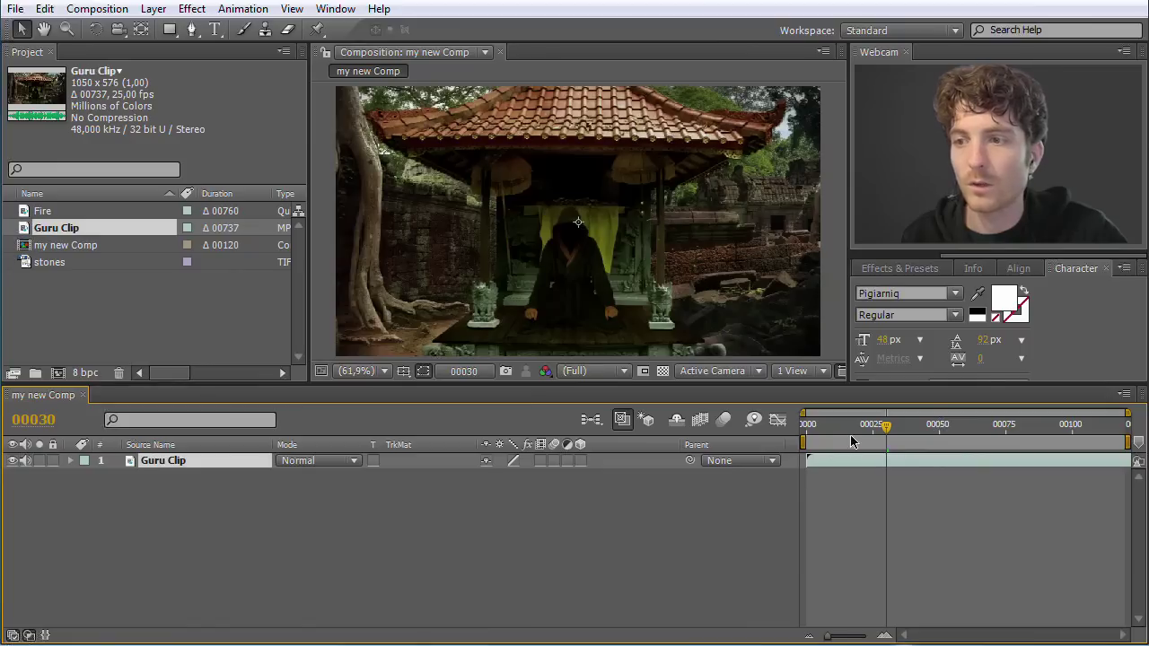
left_click_drag(891, 429, 966, 444)
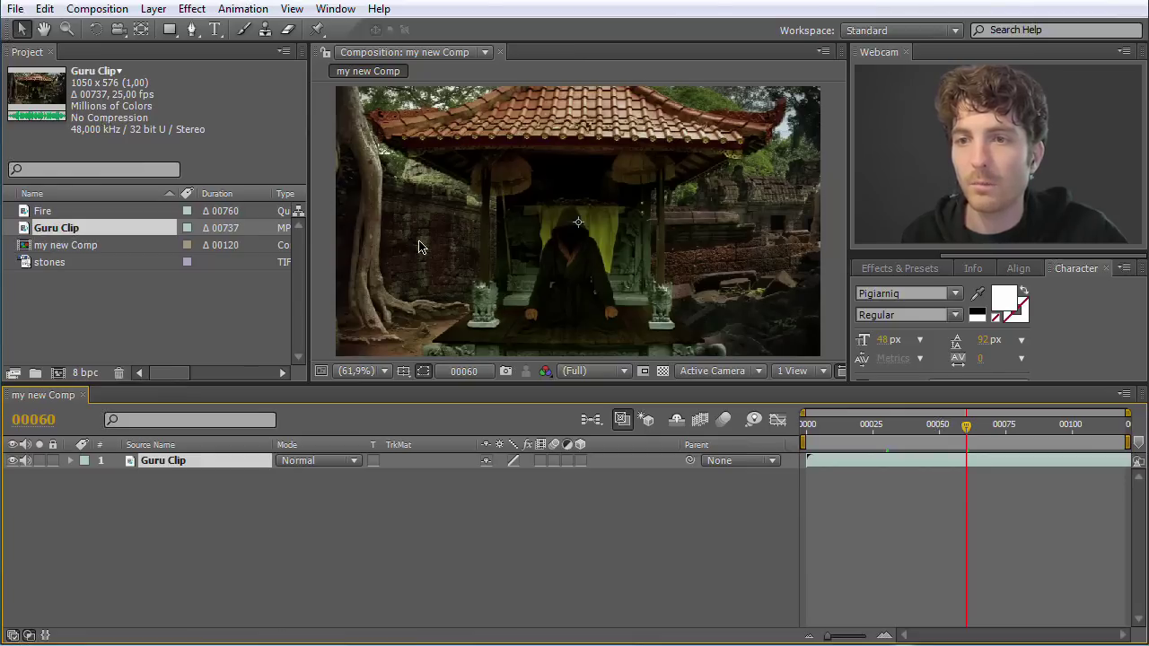
Step: Compare the frame sizes of Guru Clip and my new Comp, viewing the layer's outline around the composition at 50% zoom
left_click(50, 232)
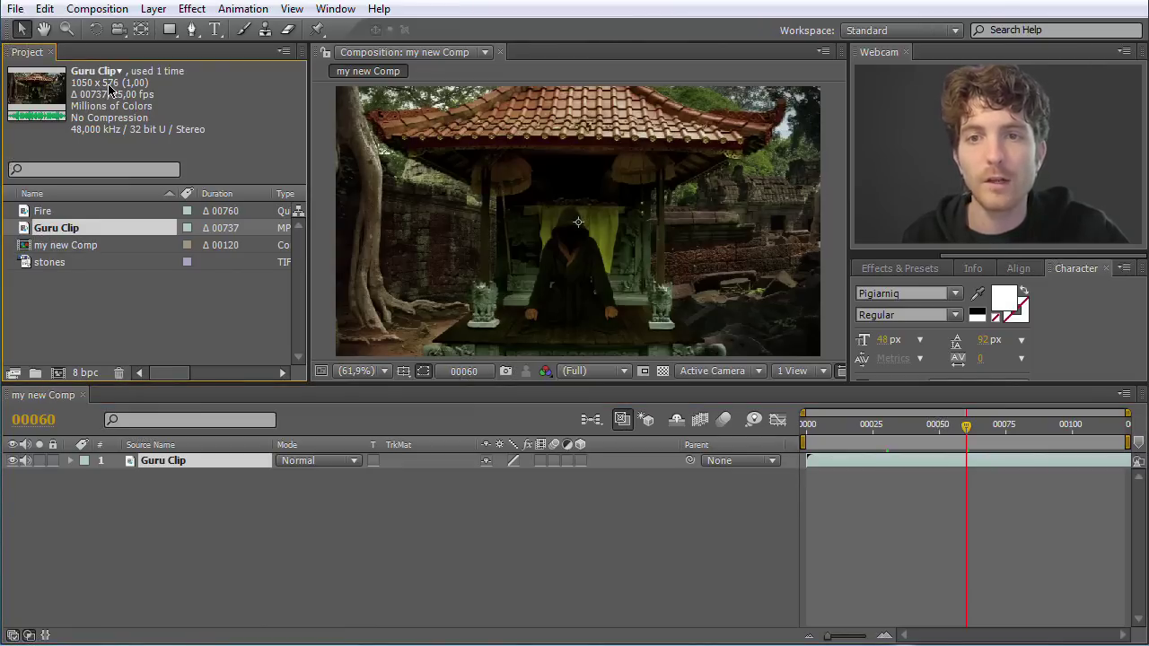
left_click(56, 246)
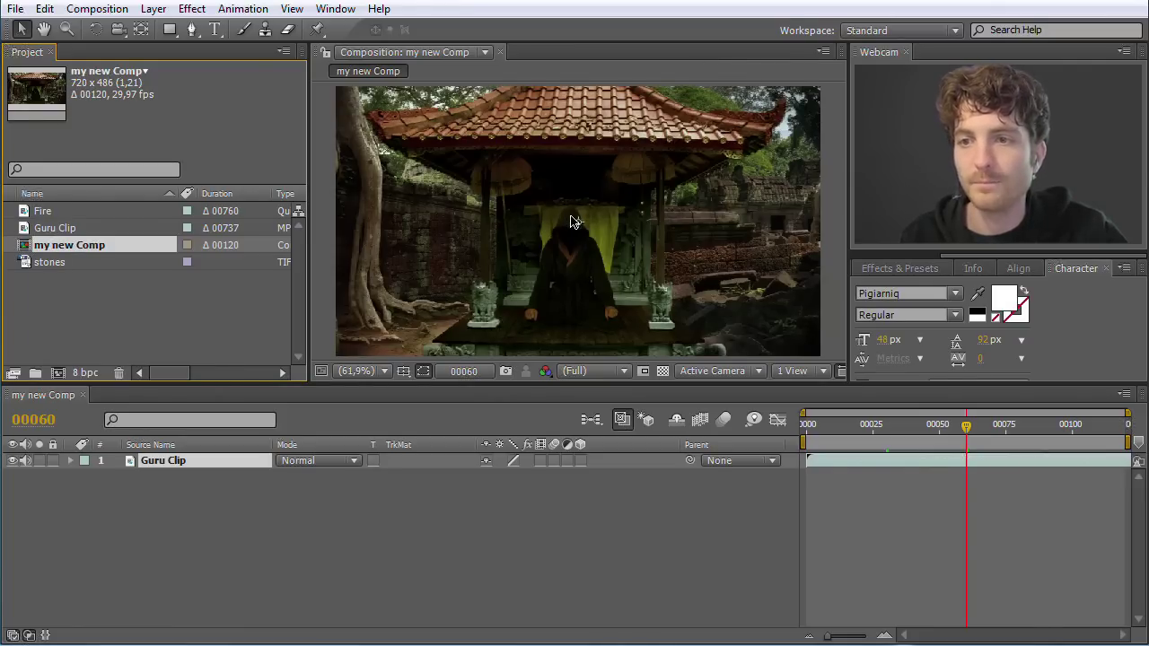
scroll(571, 226, "down", 1)
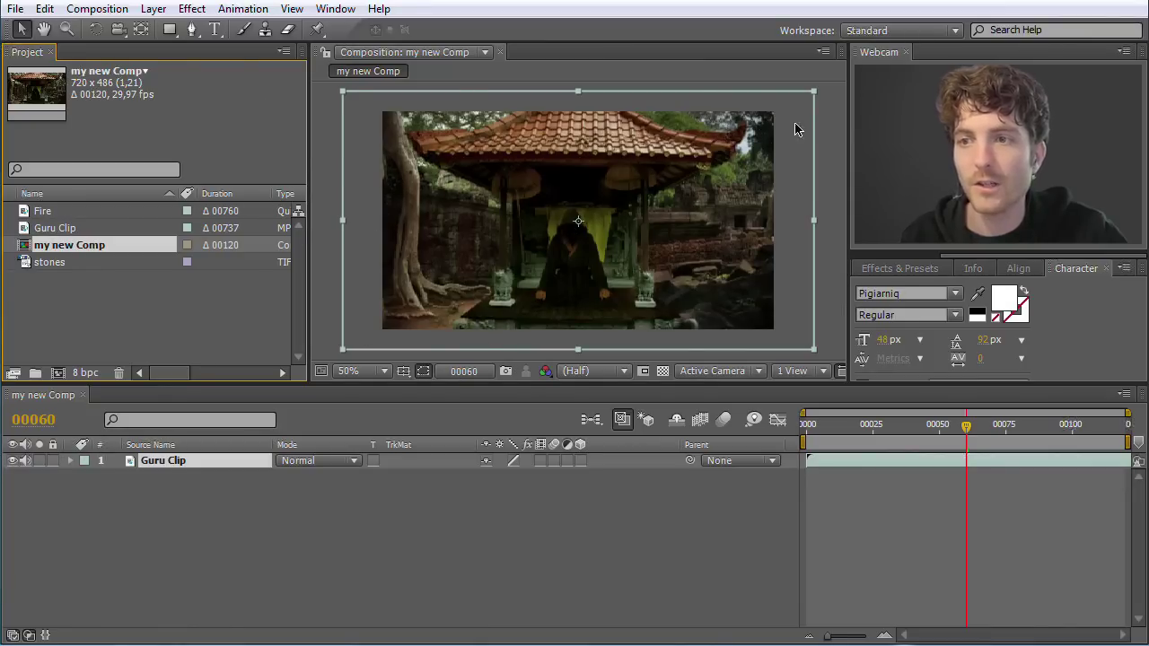
Step: Examine the my new Comp frame at different magnifications around the hooded figure, ending at 50% zoom
scroll(587, 243, "up", 1)
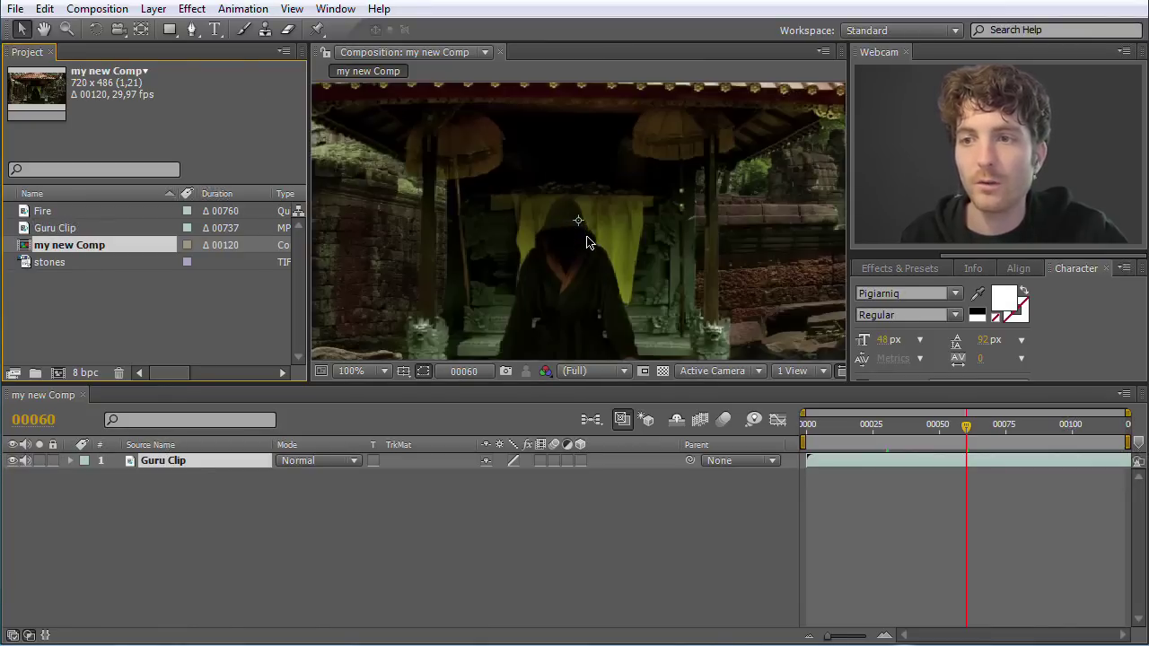
scroll(587, 242, "down", 4)
scroll(588, 242, "up", 1)
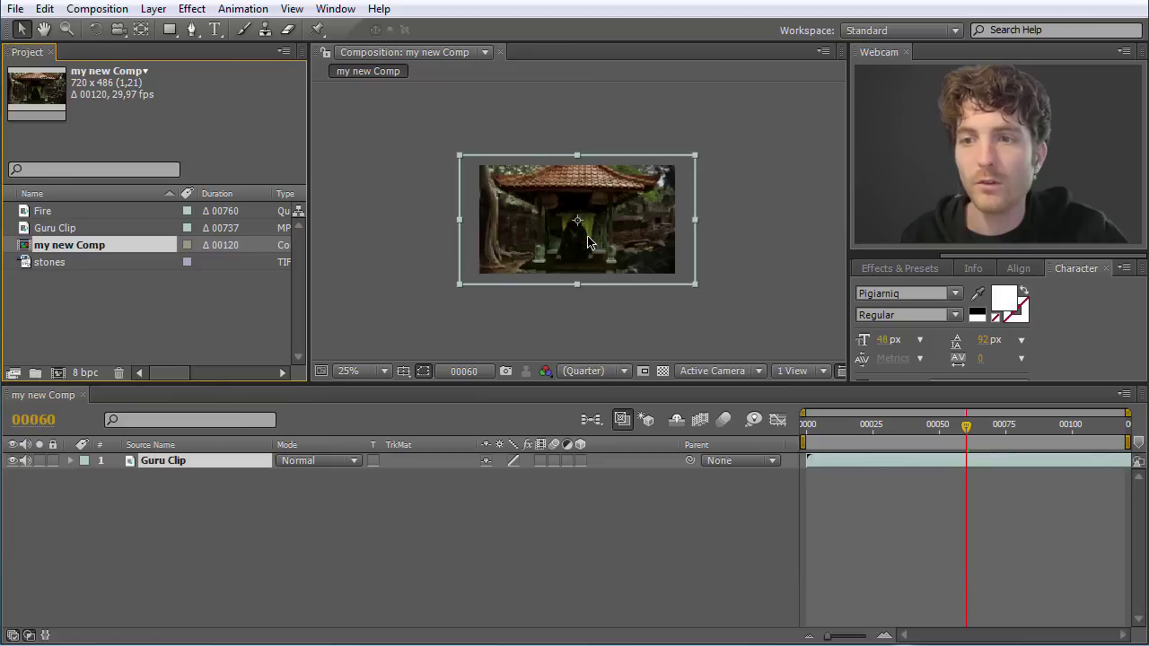
scroll(587, 242, "up", 3)
scroll(588, 242, "down", 1)
scroll(588, 243, "down", 2)
scroll(587, 243, "up", 4)
scroll(588, 242, "down", 2)
scroll(587, 242, "down", 1)
scroll(588, 242, "up", 1)
scroll(588, 242, "down", 2)
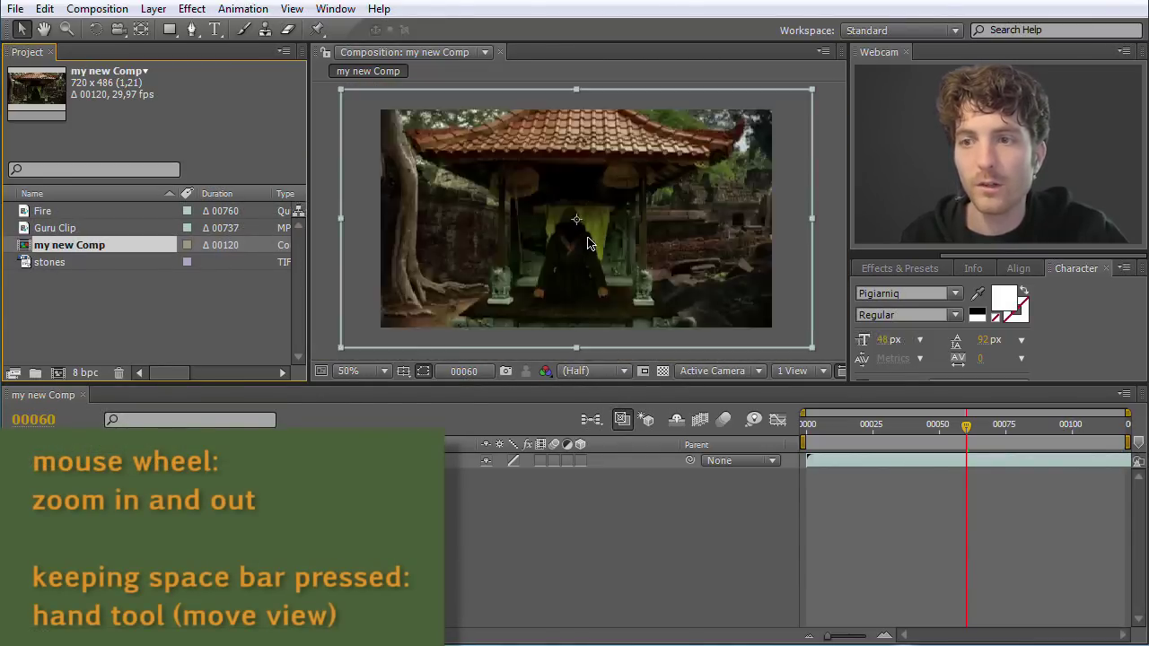
scroll(588, 242, "up", 1)
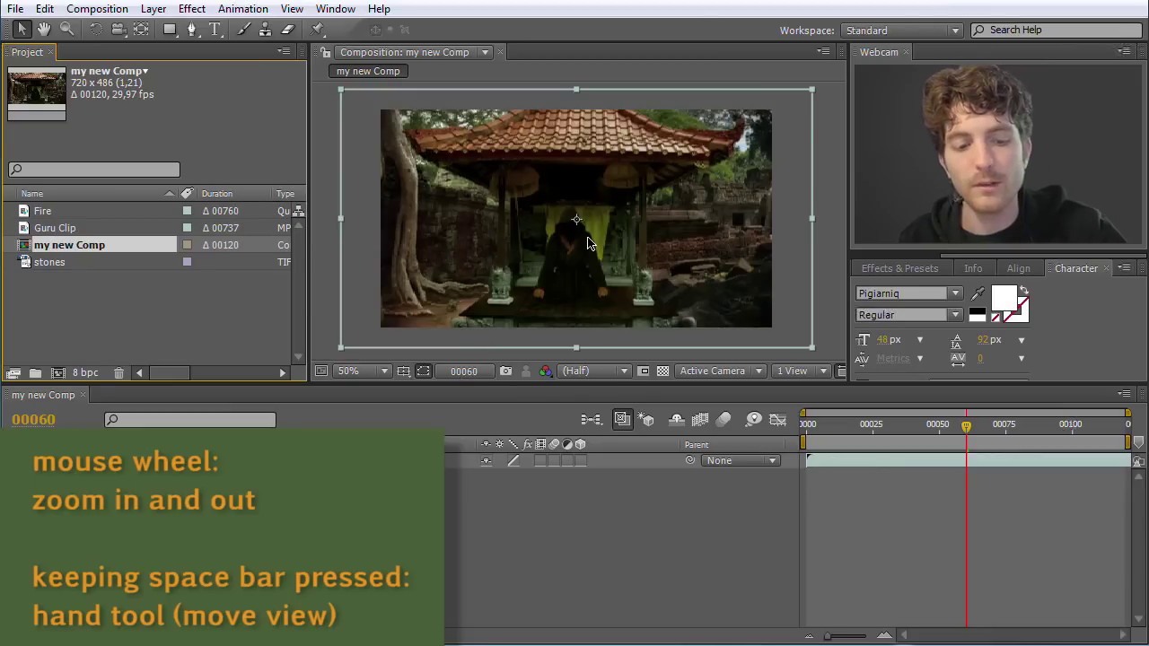
Step: Inspect the temple and hooded figure at 50%, 200% and 100% zoom, shifting the composition view with the temporary Hand tool
key("space")
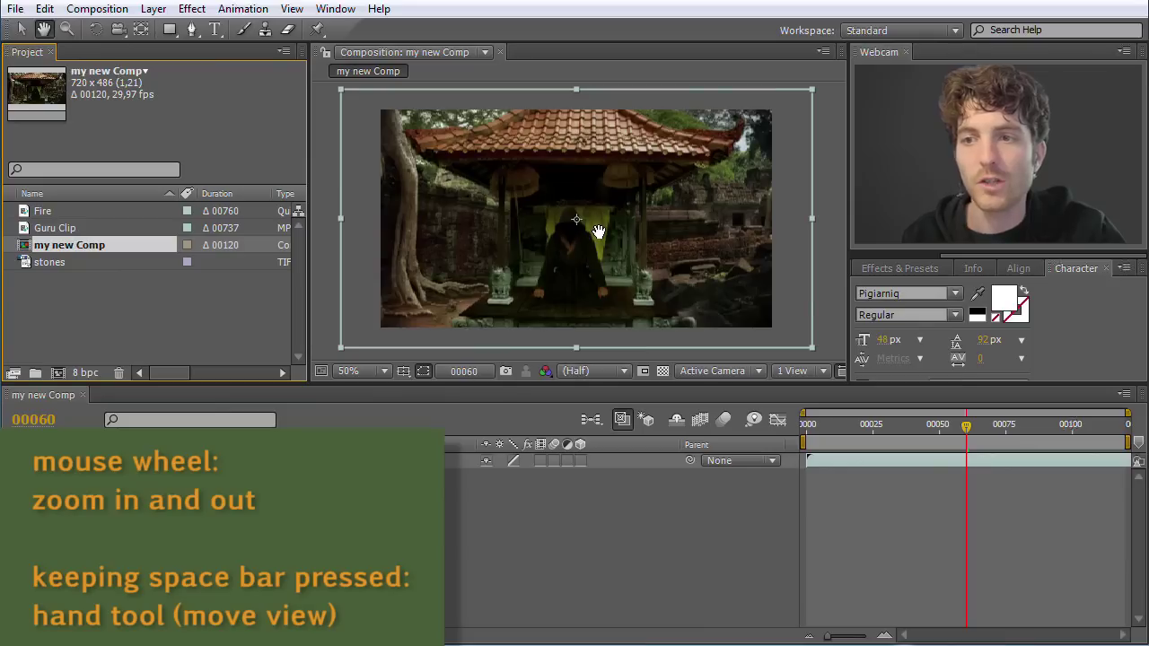
mouse_move(601, 231)
left_mouse_down()
mouse_move(526, 238)
mouse_move(652, 236)
mouse_move(541, 235)
mouse_move(585, 236)
left_mouse_up()
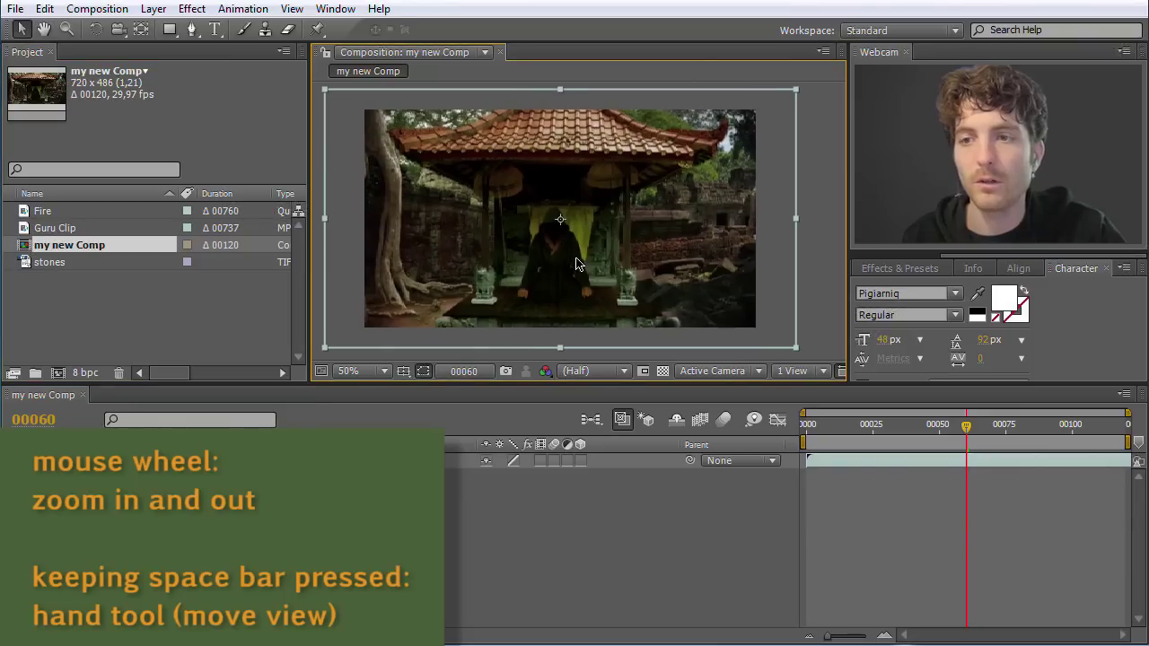
scroll(583, 277, "up", 1)
scroll(583, 276, "up", 1)
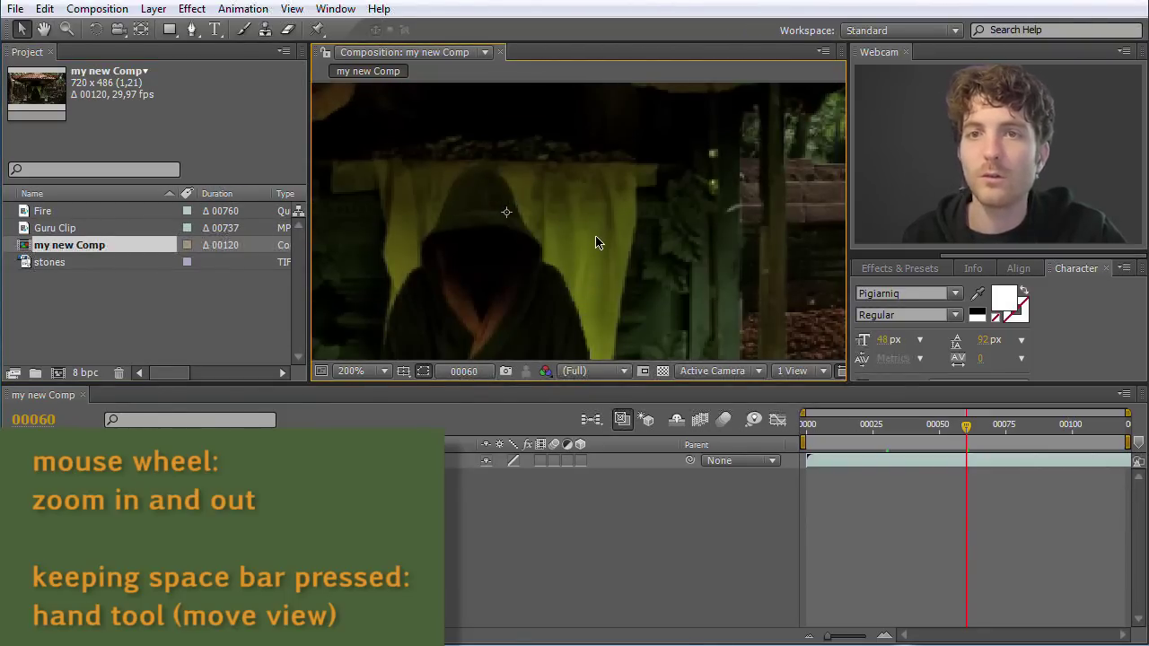
scroll(565, 249, "down", 2)
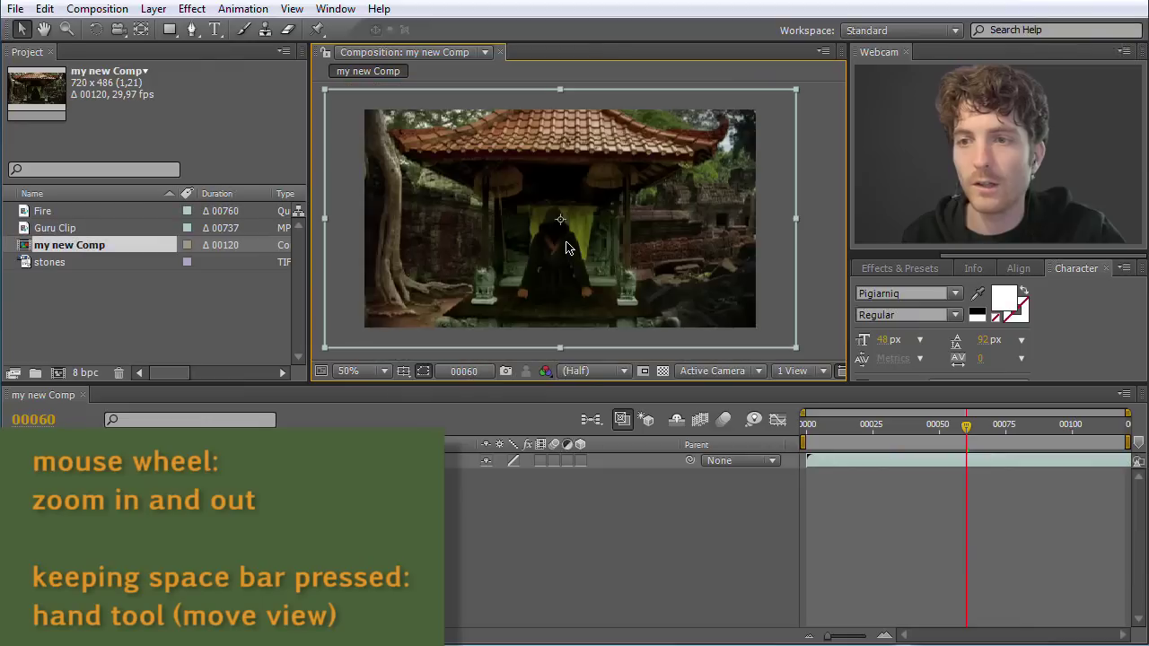
scroll(567, 247, "up", 1)
key("space")
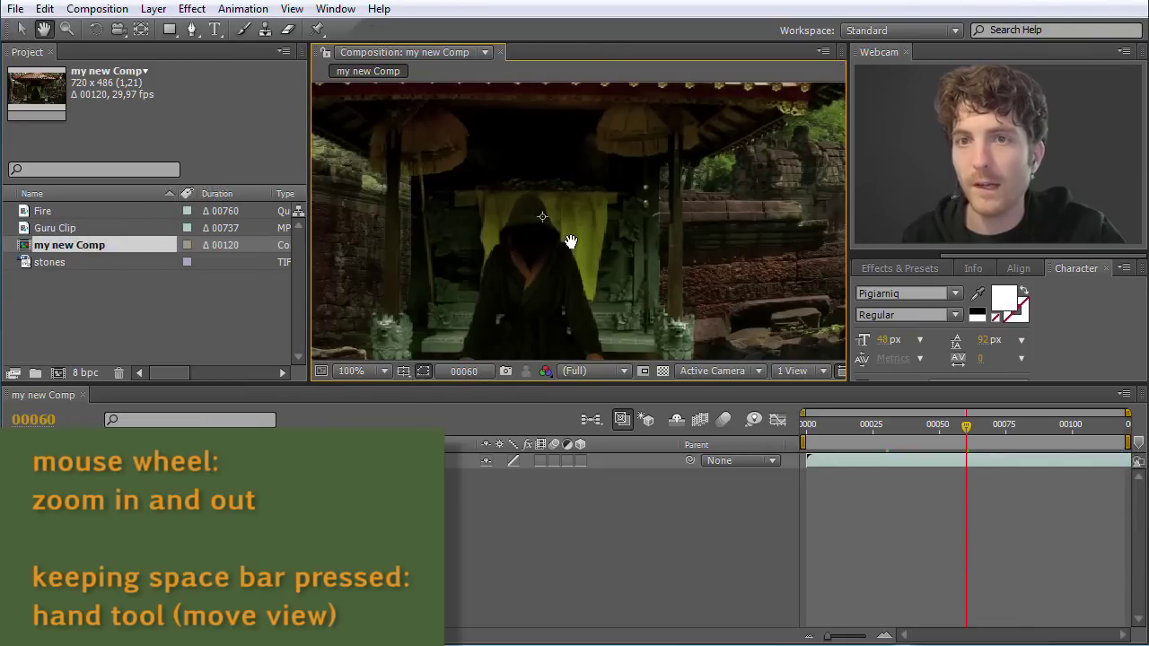
left_click_drag(577, 238, 616, 232)
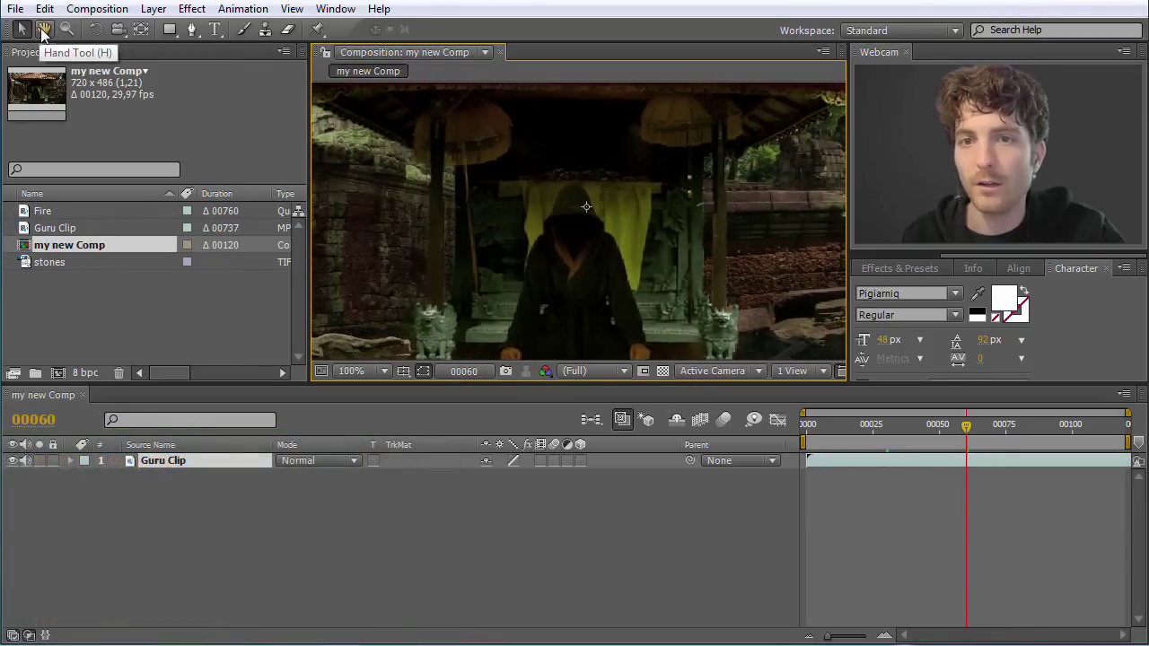
Step: Shift the composition view with the Hand tool and enlarge the hooded figure to 300% with the Zoom tool, returning to 50%
left_click(23, 34)
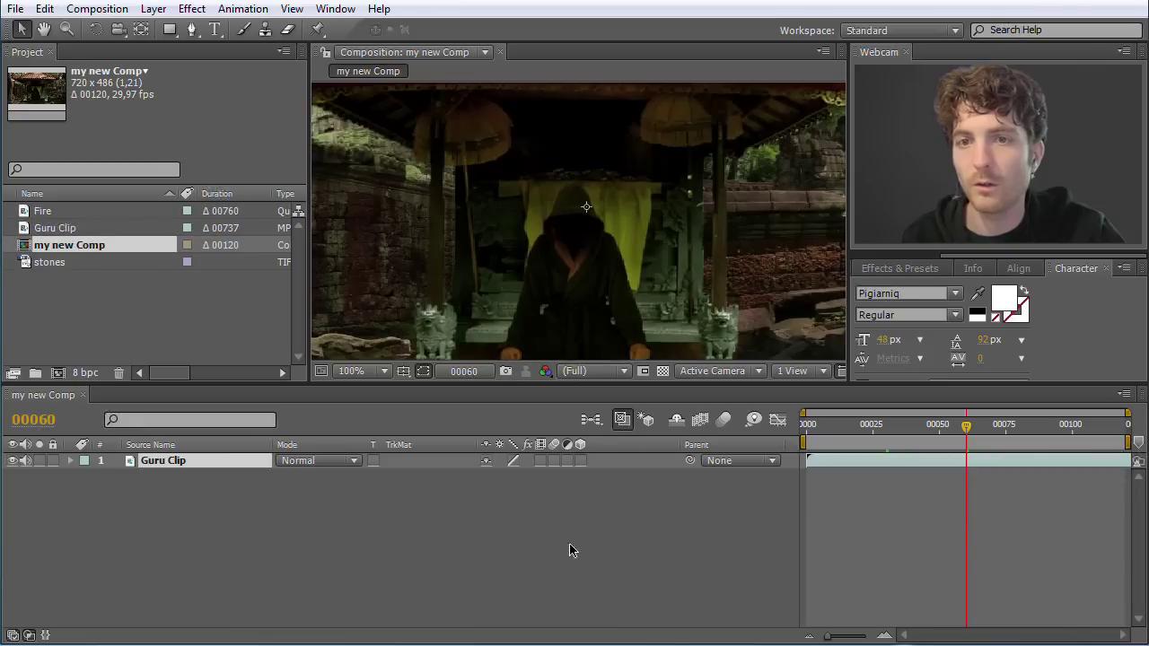
left_click(42, 33)
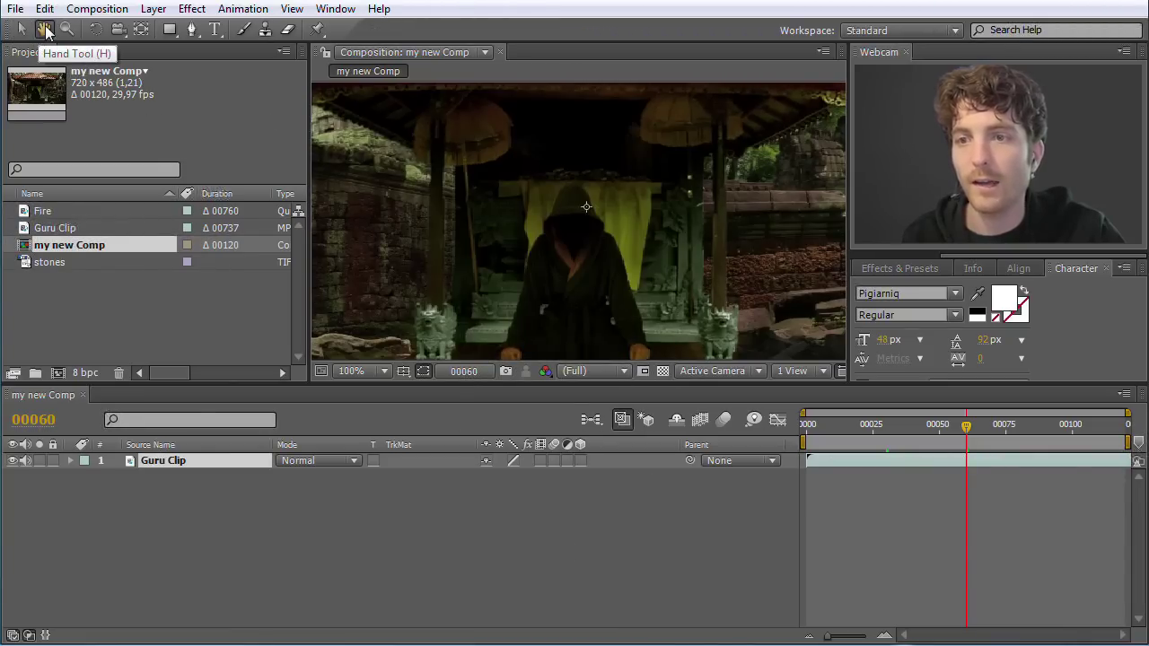
left_click_drag(503, 211, 533, 186)
left_click(66, 29)
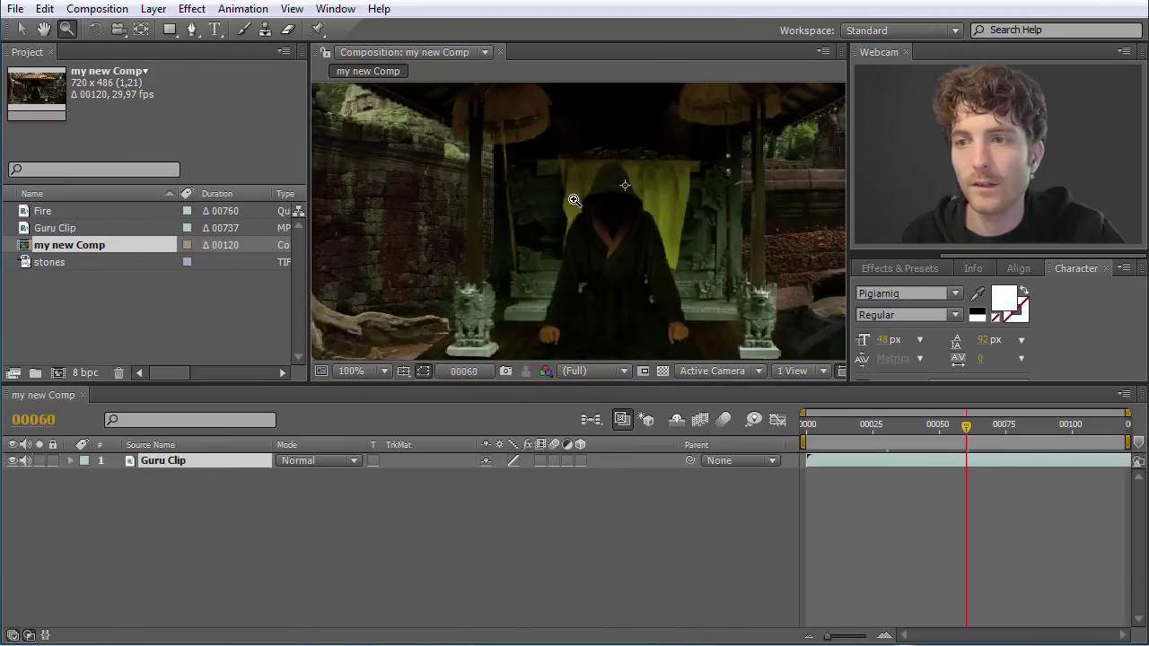
left_click_drag(539, 142, 759, 311)
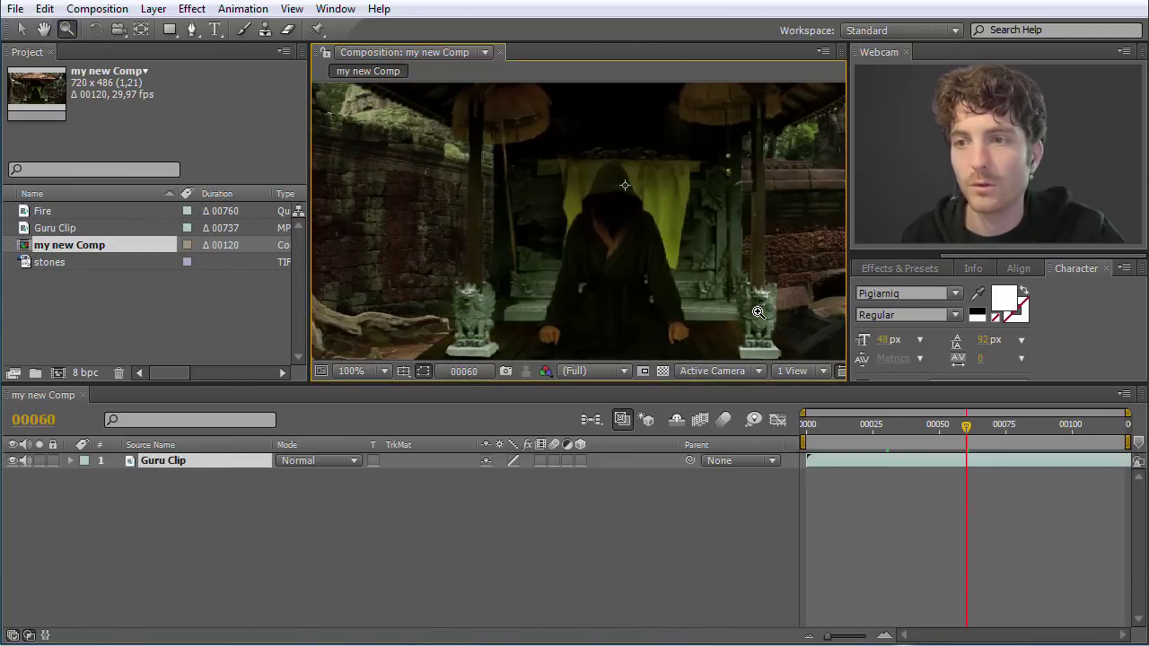
left_click_drag(522, 173, 679, 254)
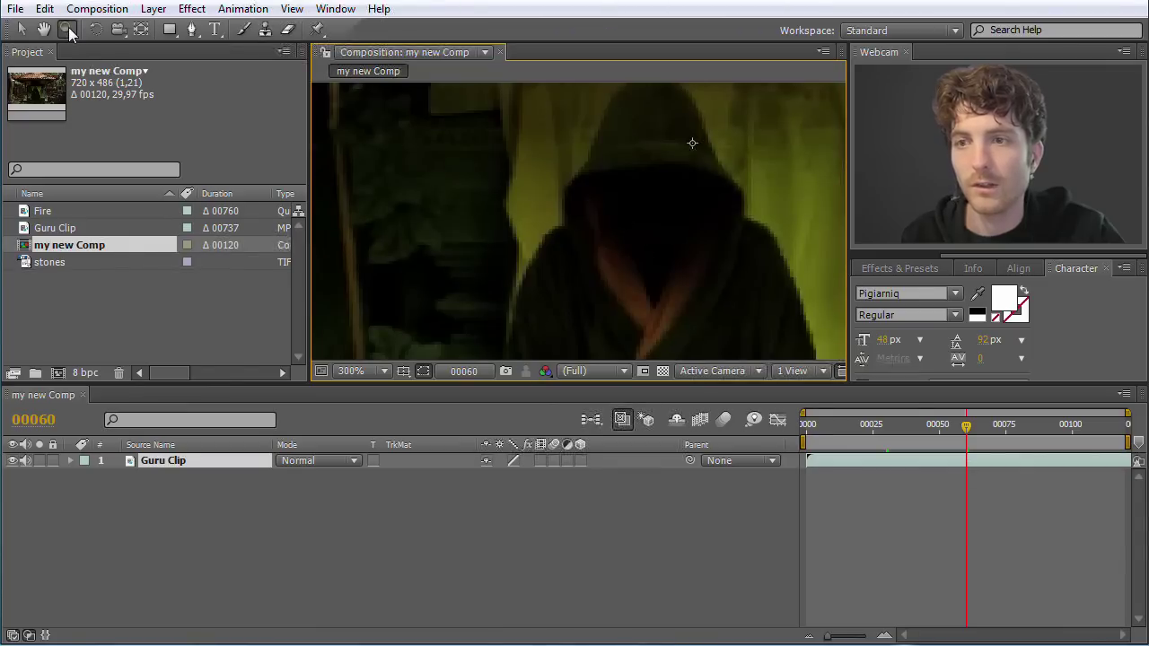
scroll(715, 257, "up", 1)
scroll(708, 257, "down", 5)
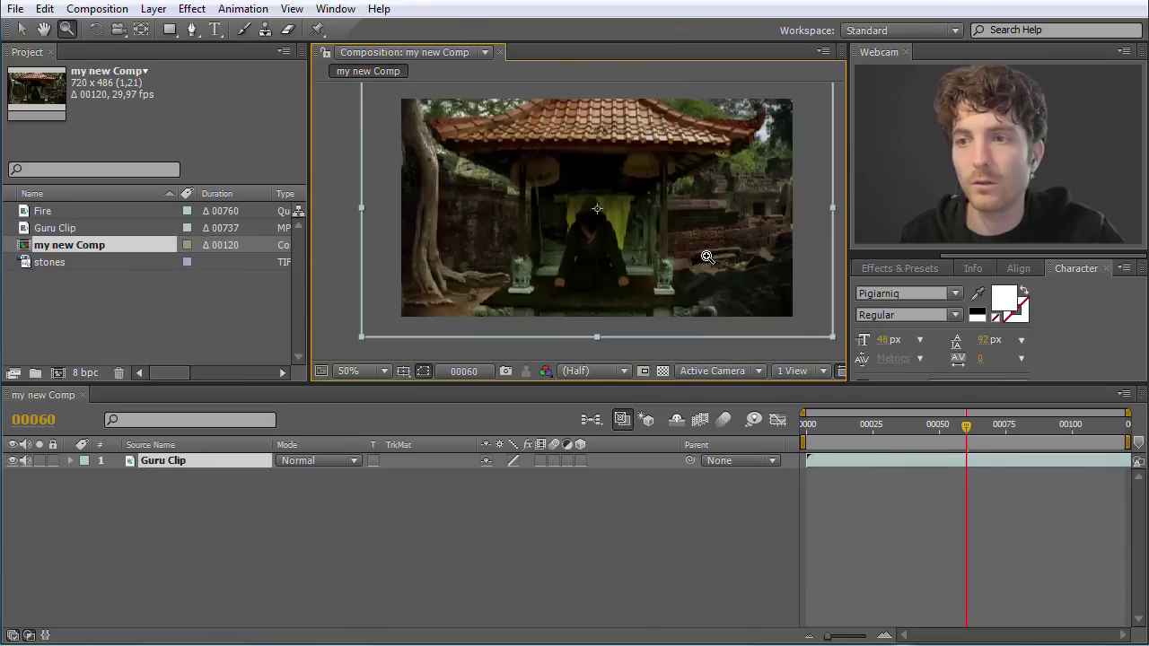
Step: View my new Comp at 100%, shift the view with the Hand tool, and return to the Selection tool and 50% zoom
key("slash")
key("h")
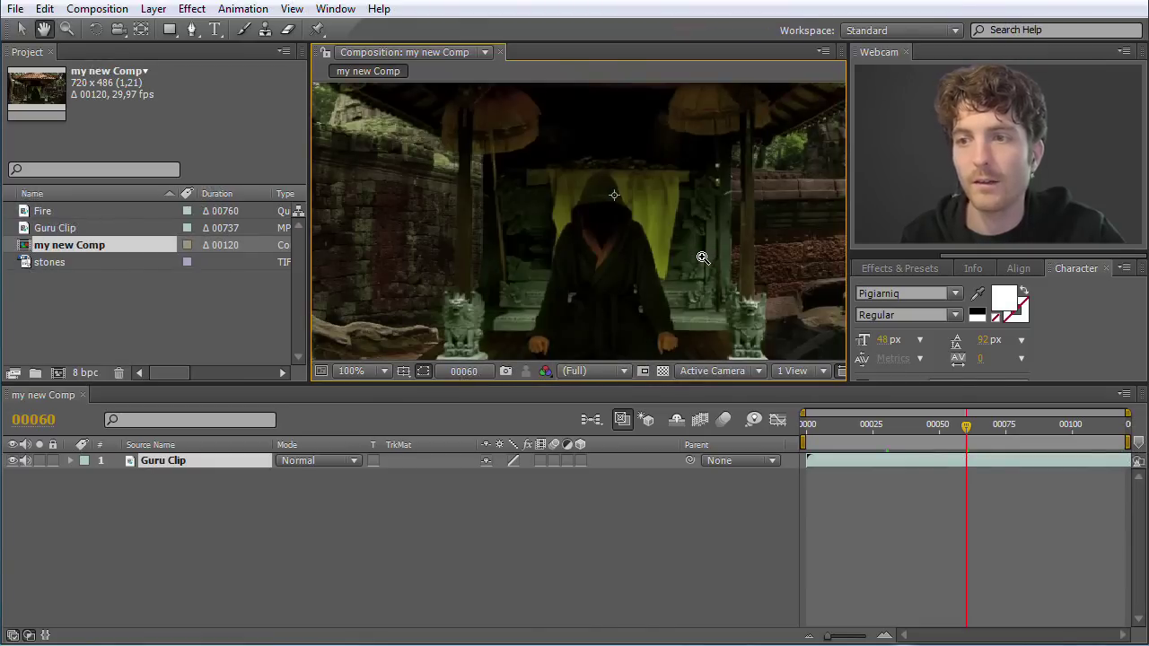
left_click_drag(523, 230, 515, 268)
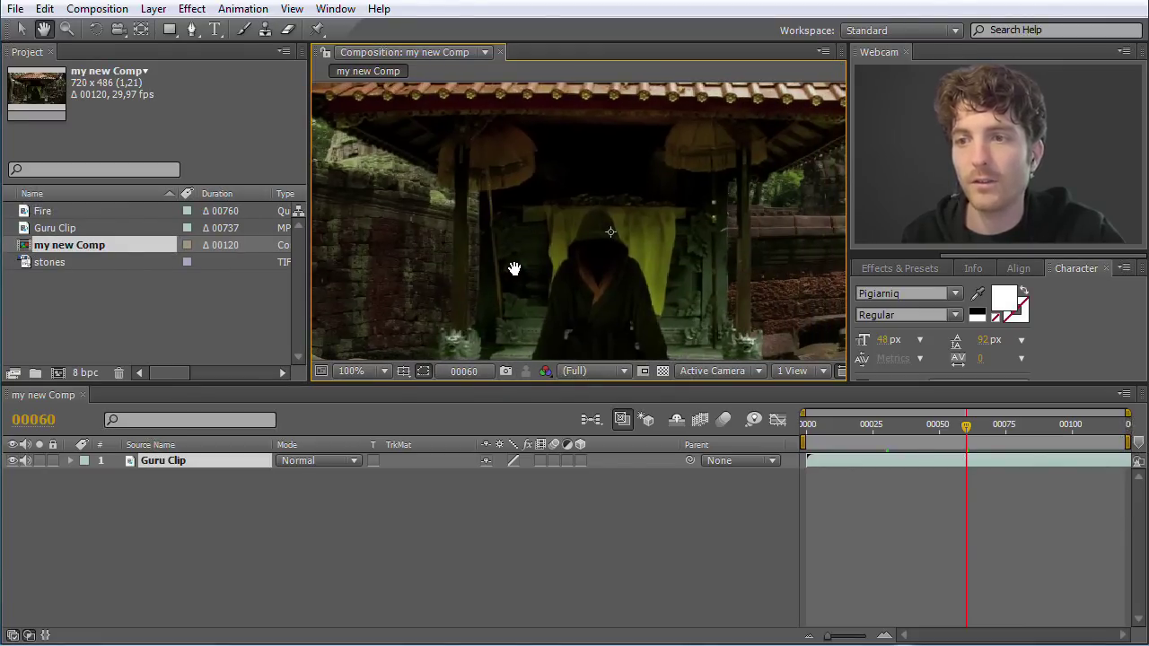
left_click(22, 29)
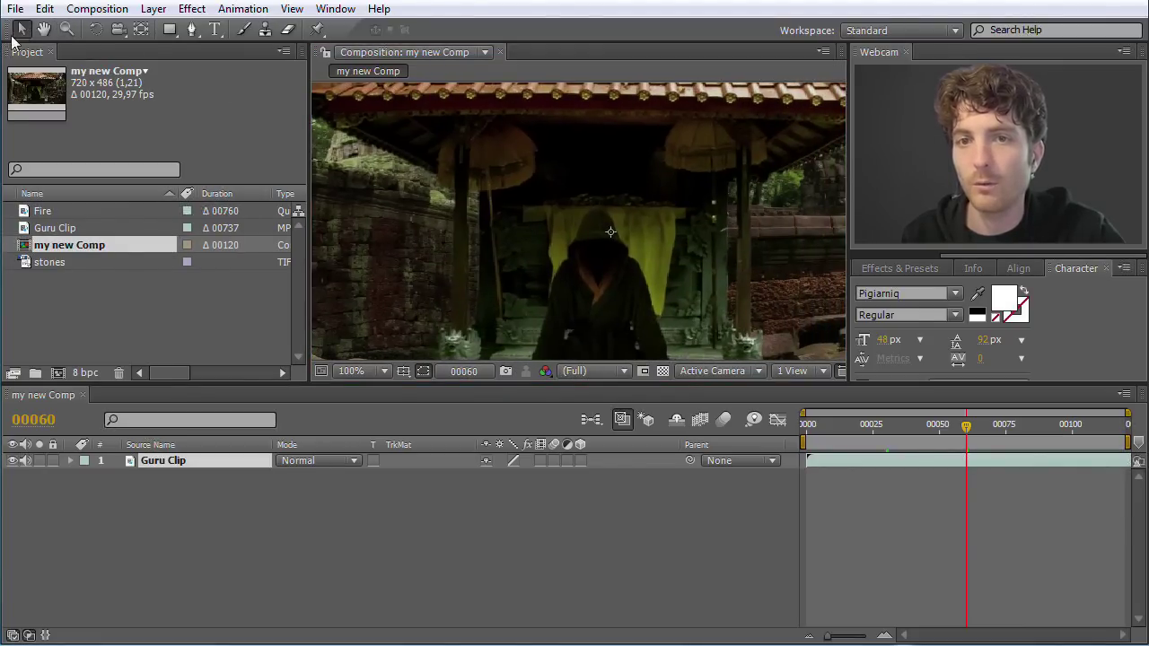
scroll(498, 287, "down", 2)
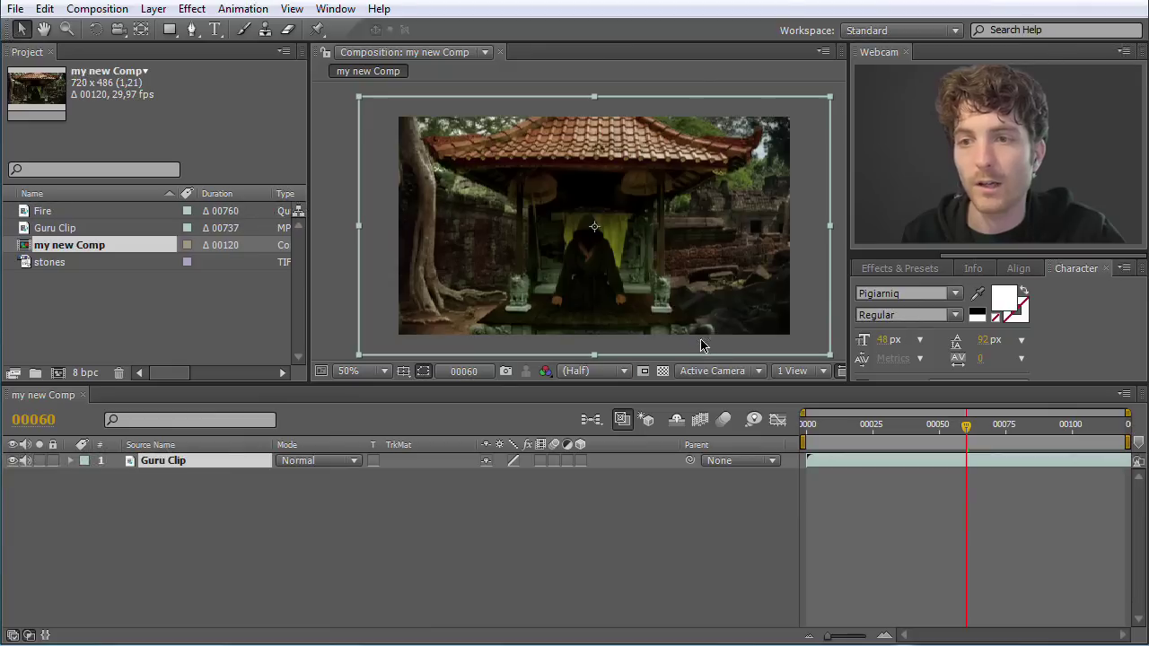
left_click(142, 332)
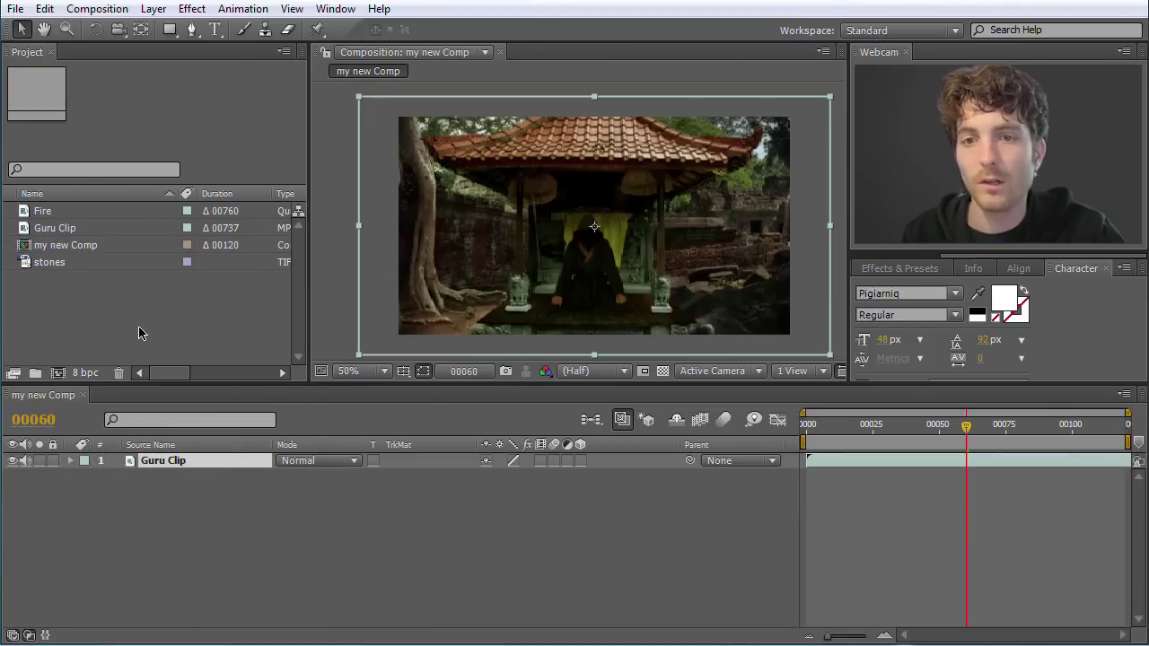
right_click(81, 307)
right_click(59, 299)
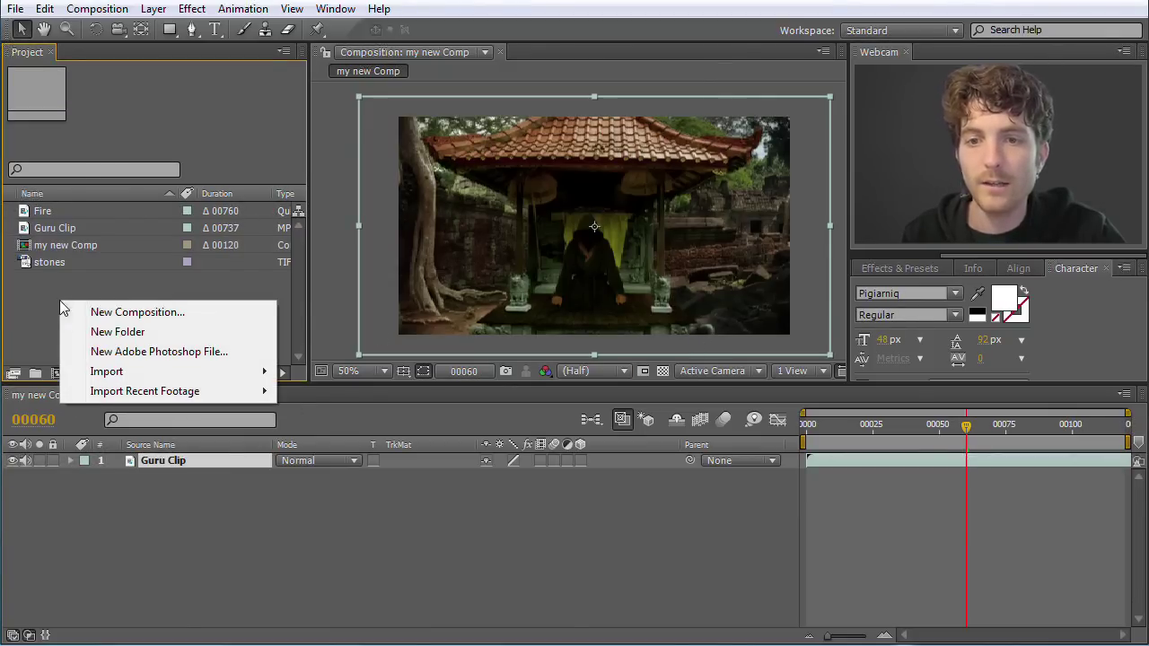
left_click(106, 313)
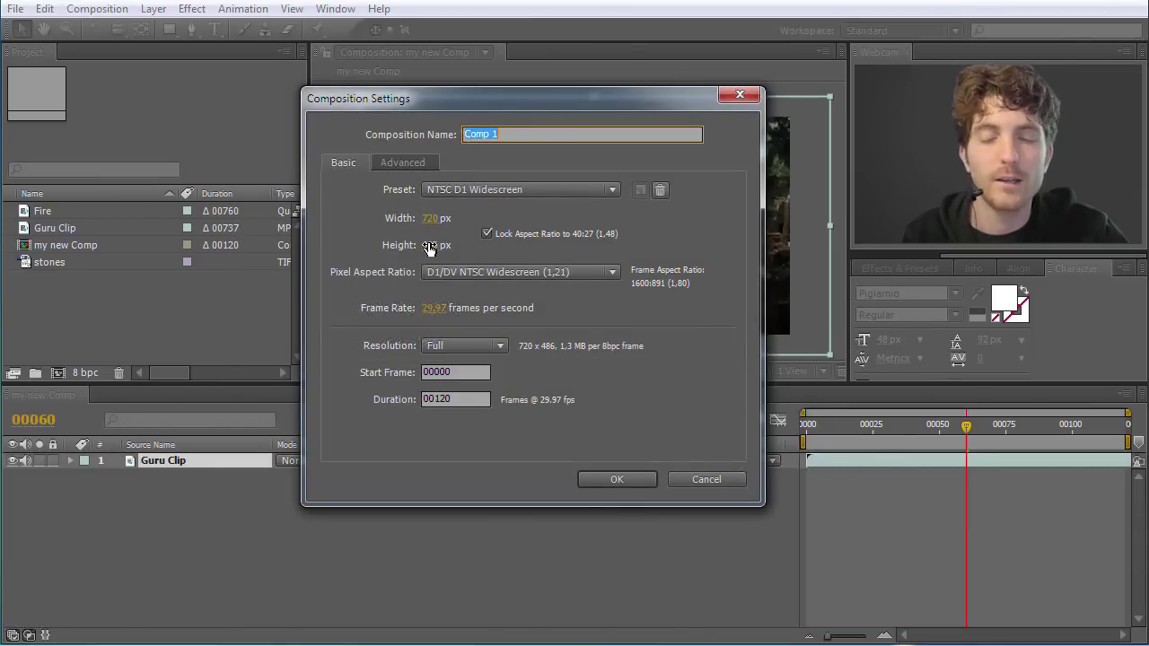
left_click(719, 481)
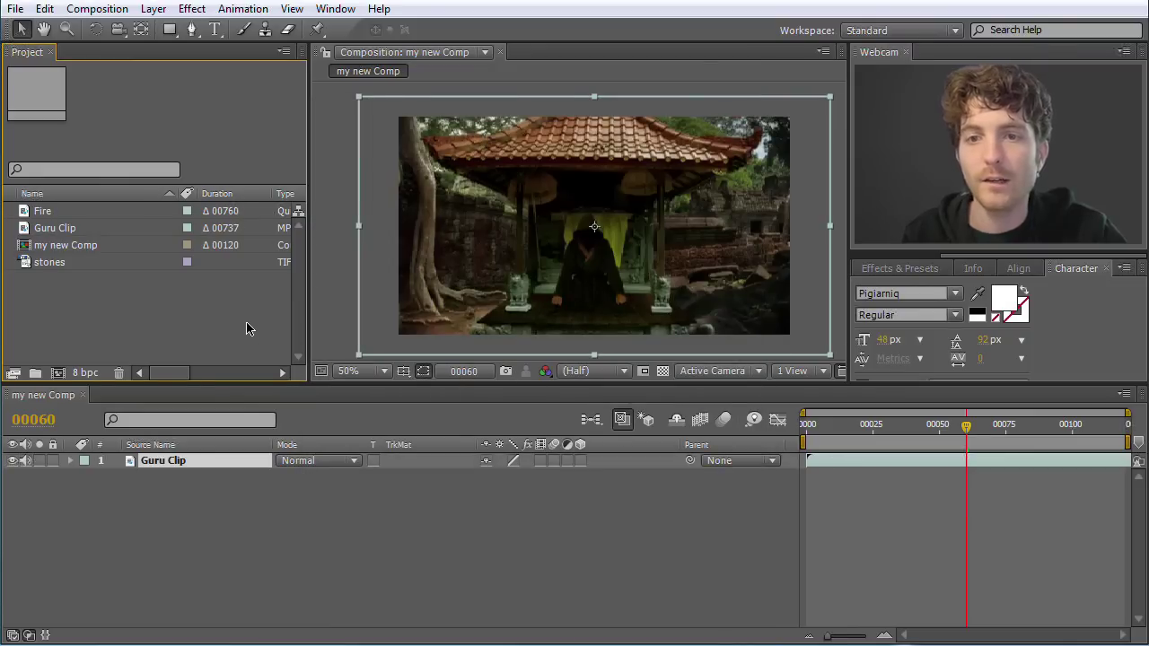
Step: Create a new composition directly from the Guru Clip footage so that it takes over the clip's settings
left_click(60, 231)
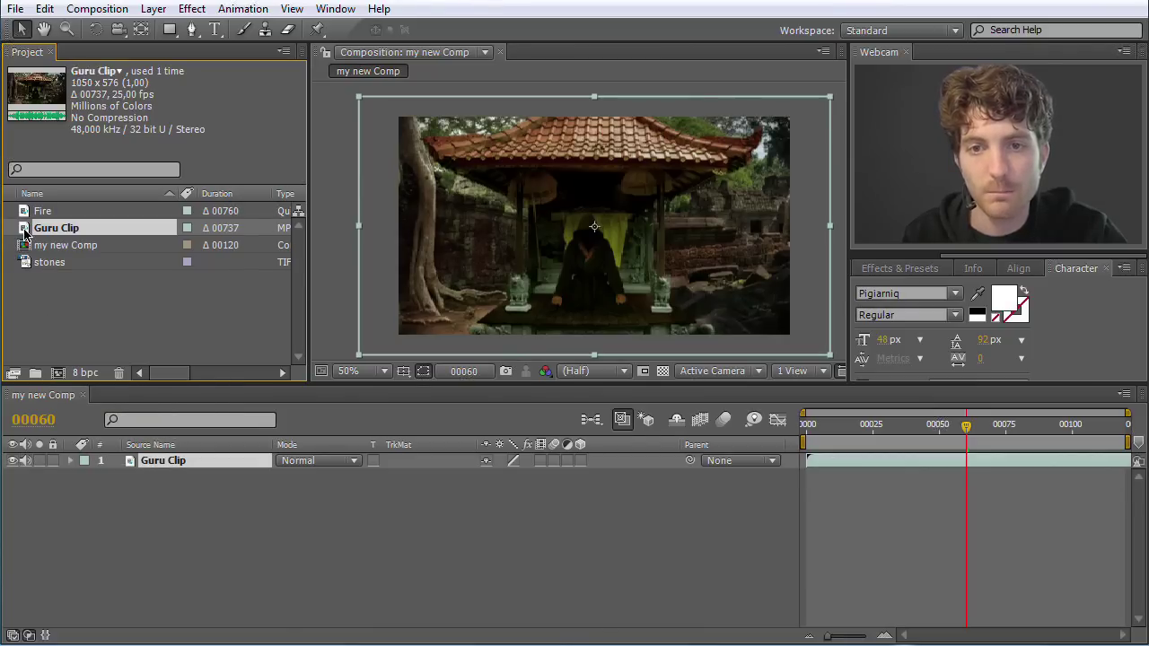
left_click_drag(24, 232, 55, 370)
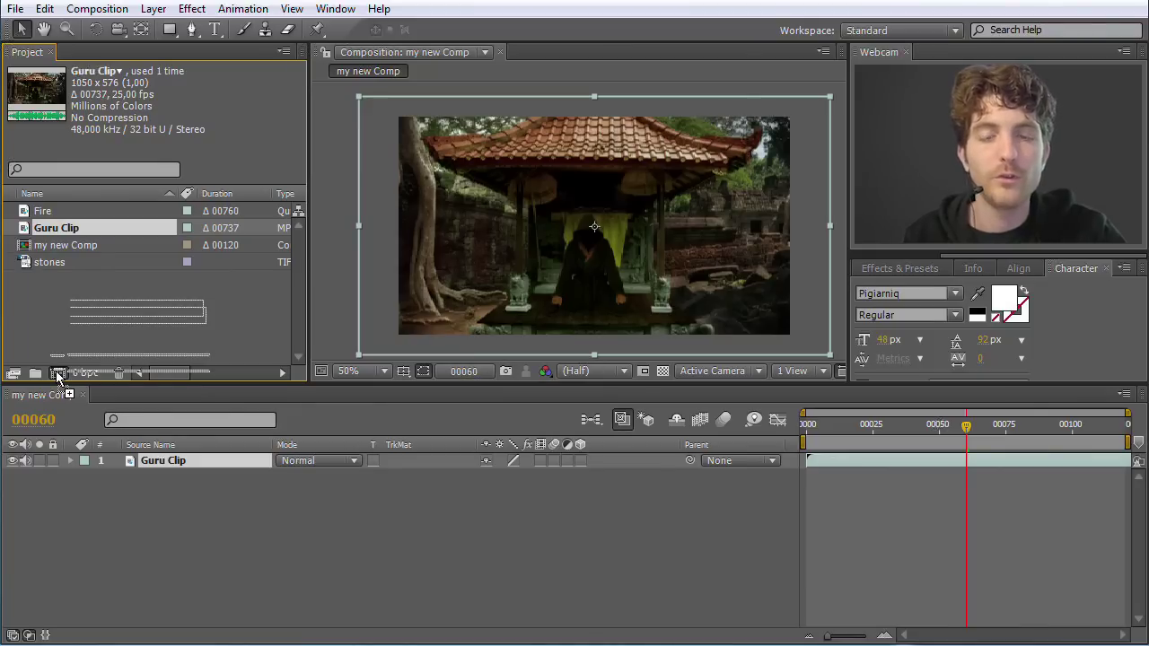
left_click_drag(56, 371, 56, 370)
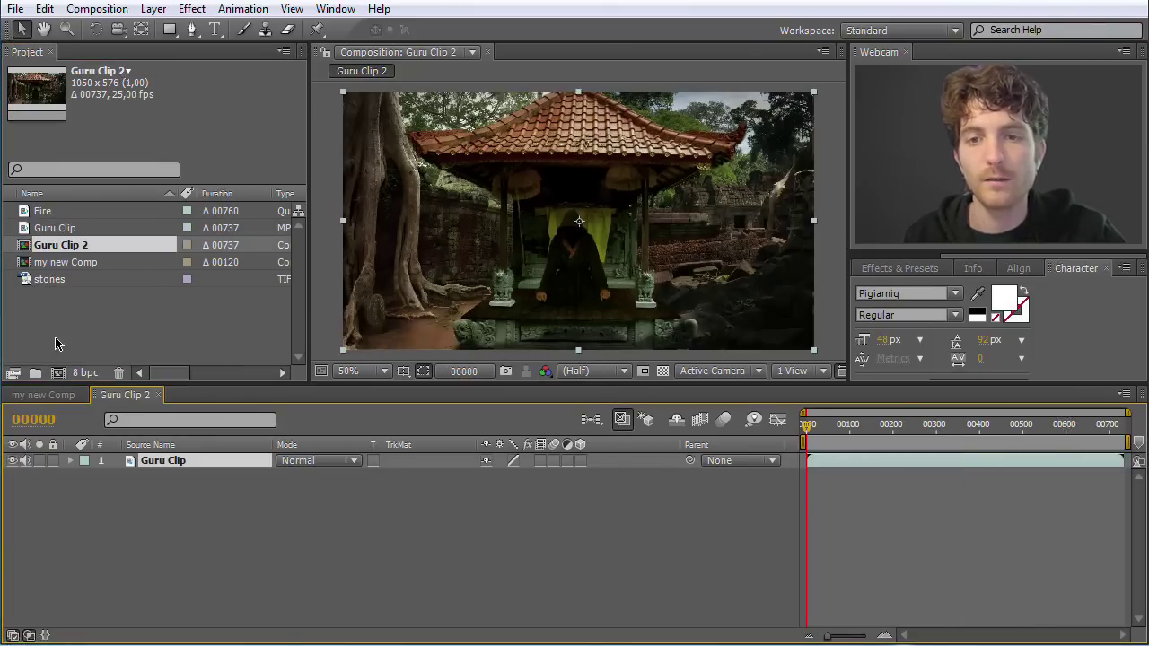
Step: Compare the settings and frames of my new Comp and Guru Clip 2, ending with the Guru Clip 2 timeline open
left_click(62, 262)
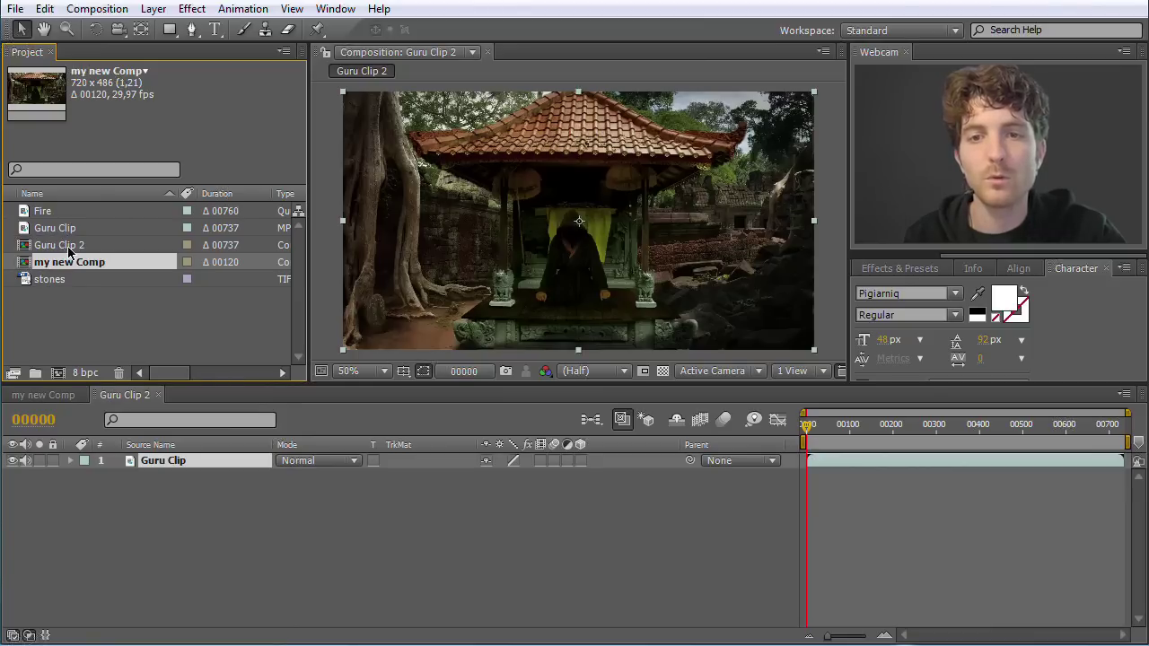
left_click(68, 246)
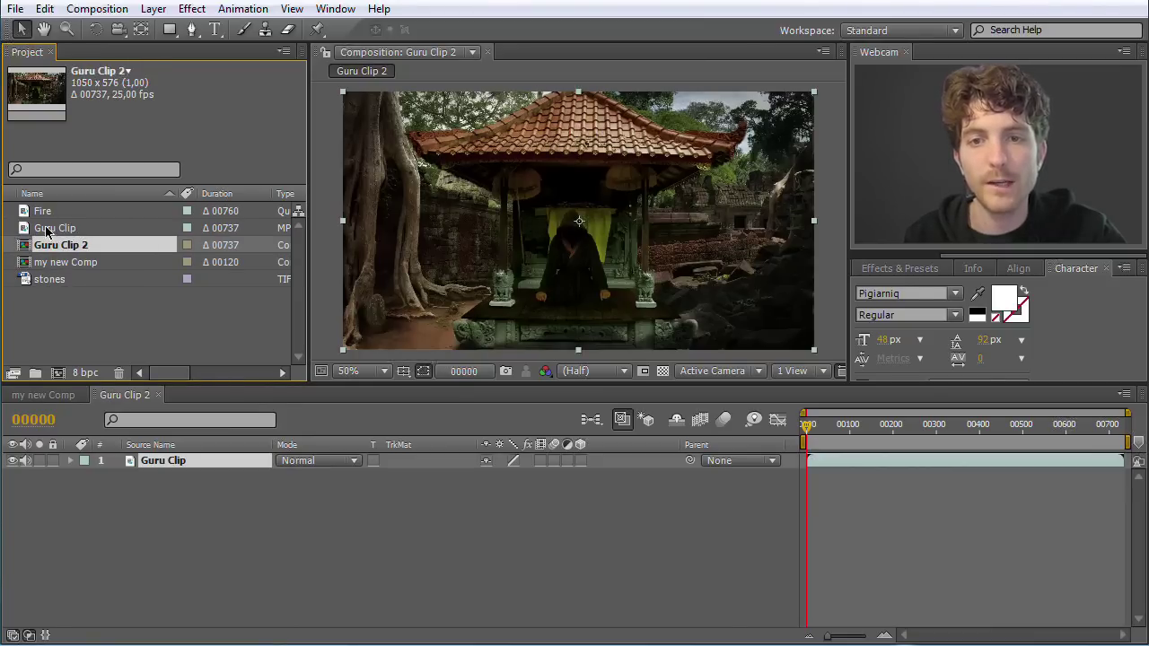
left_click(49, 393)
left_click(123, 395)
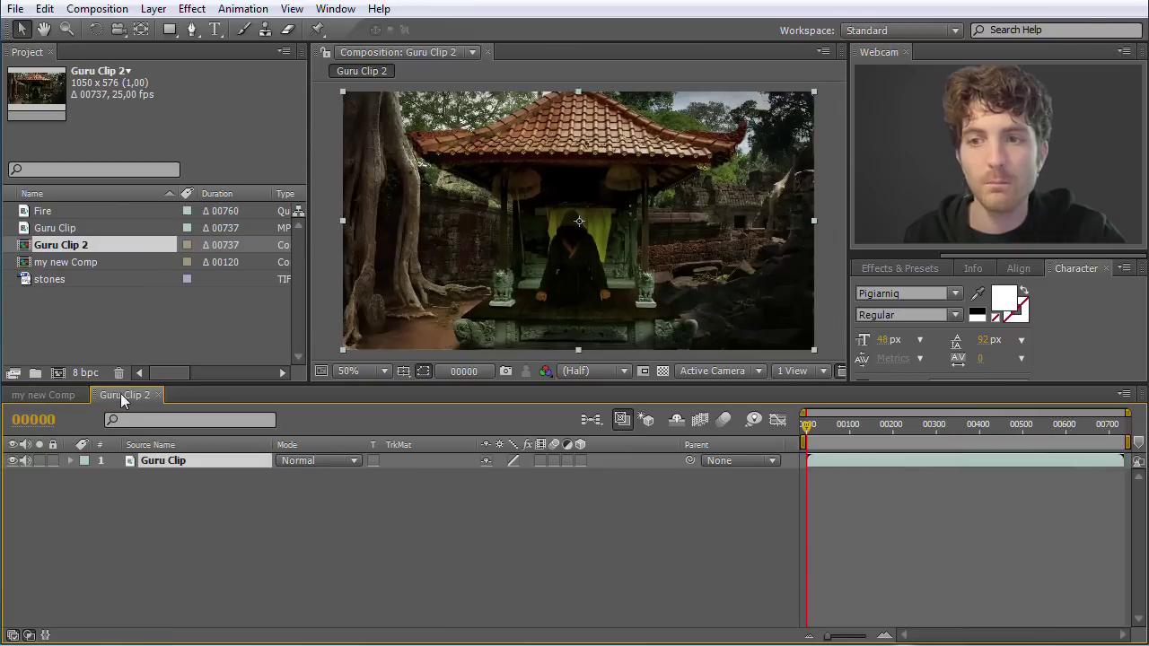
left_click(50, 394)
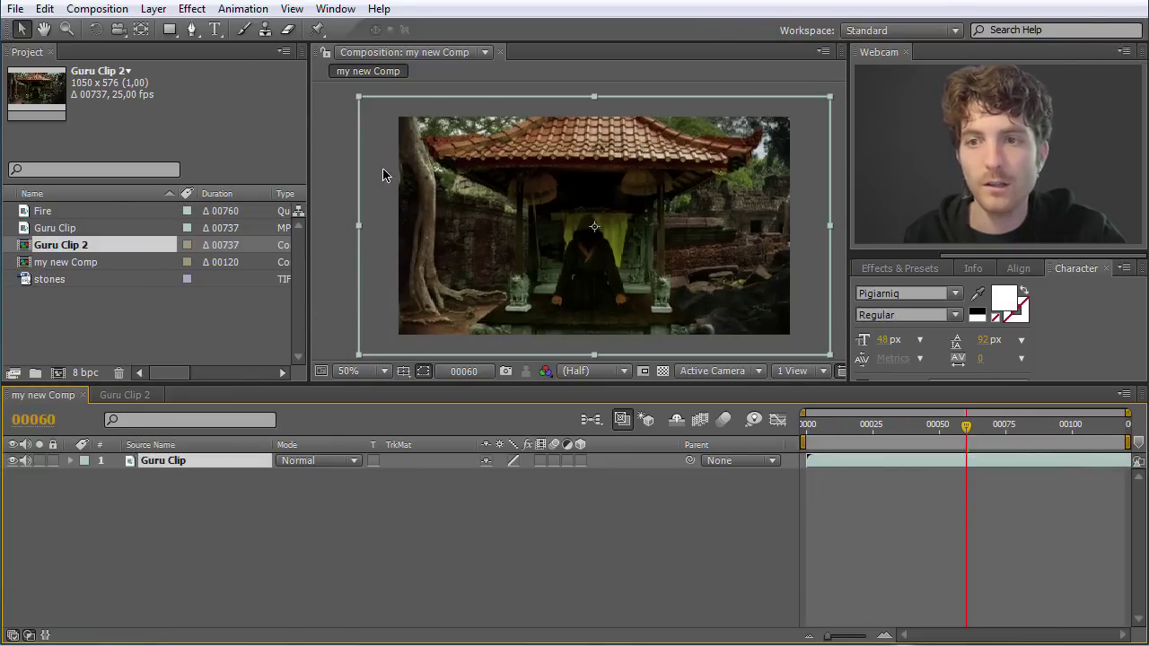
left_click(139, 393)
Step: View Guru Clip 2 at 25% zoom, move the current time to its last frame, and select my new Comp in the project
key("comma")
key("comma")
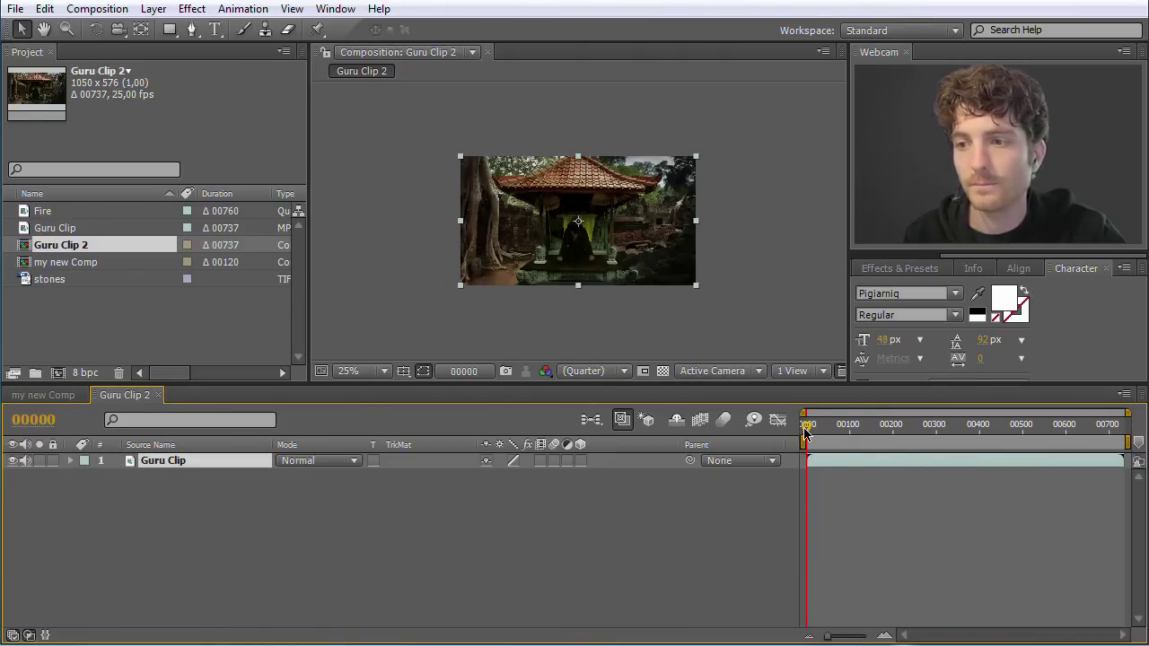
left_click_drag(806, 433, 1133, 425)
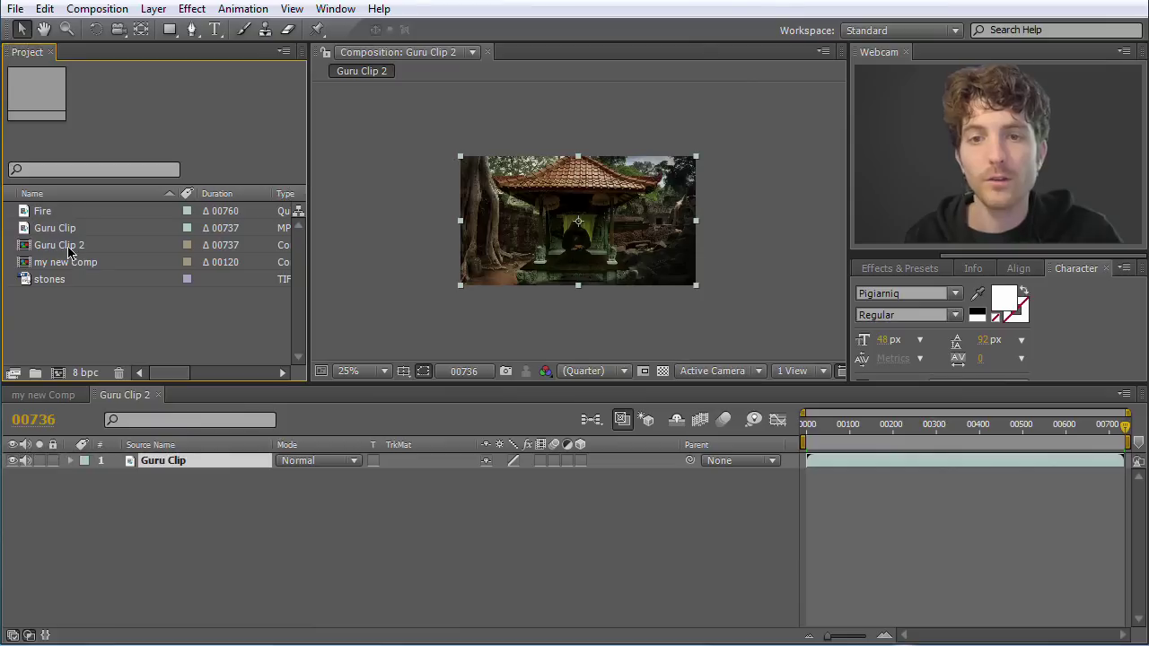
left_click(60, 248)
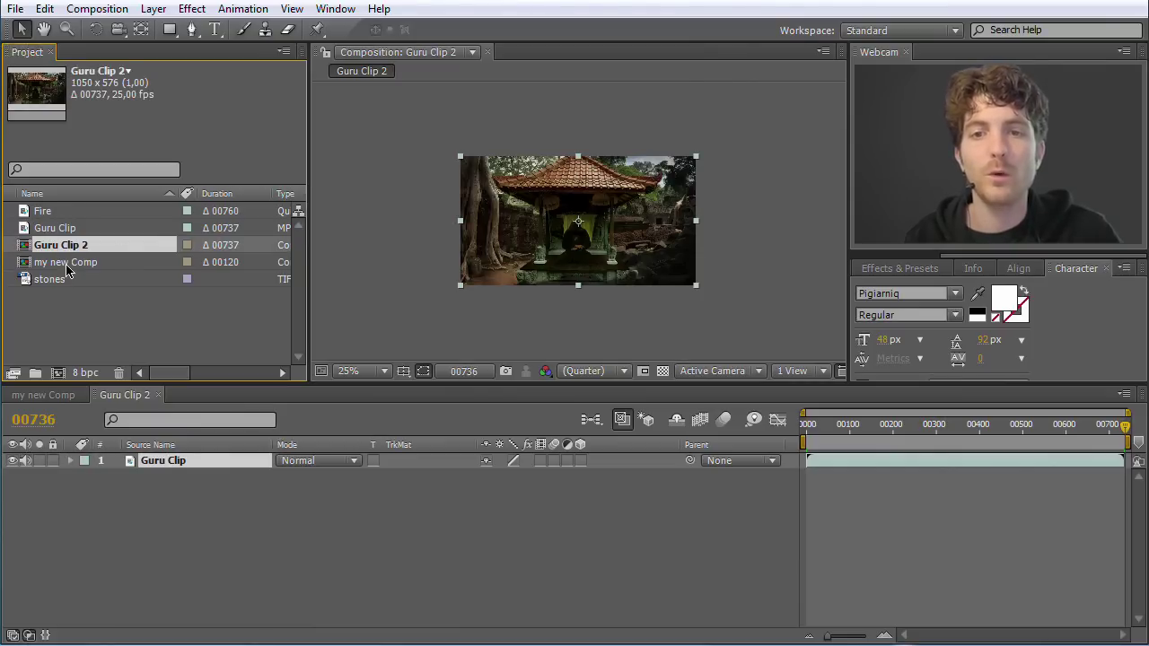
left_click(66, 266)
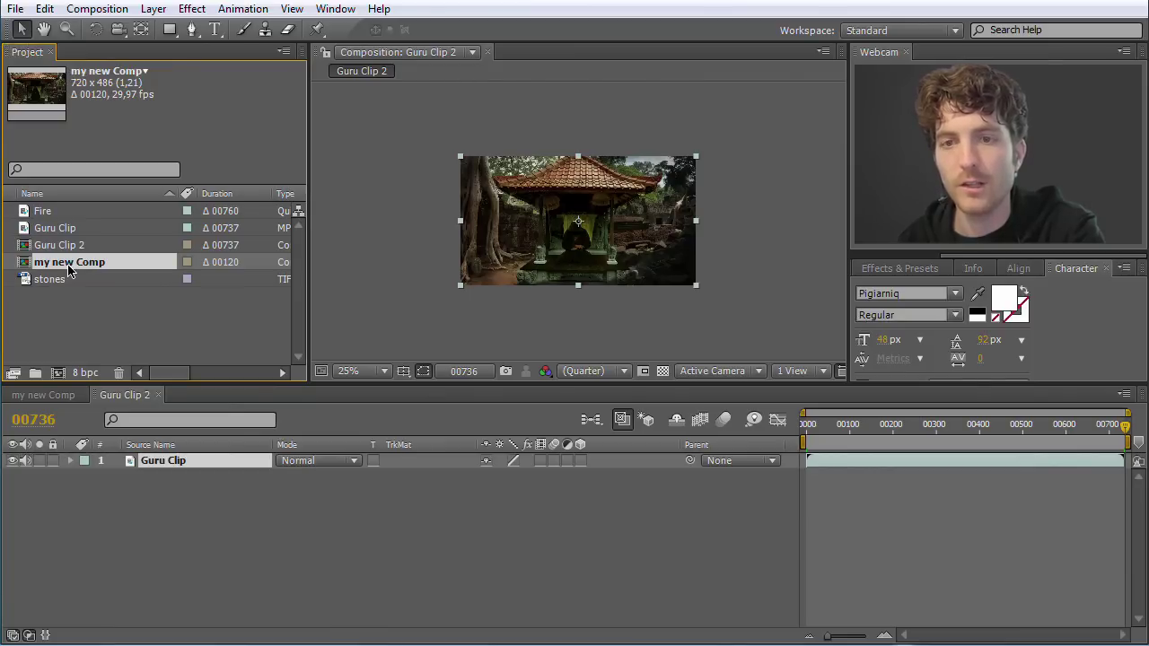
Step: Delete the my new Comp composition from the project
right_click(69, 270)
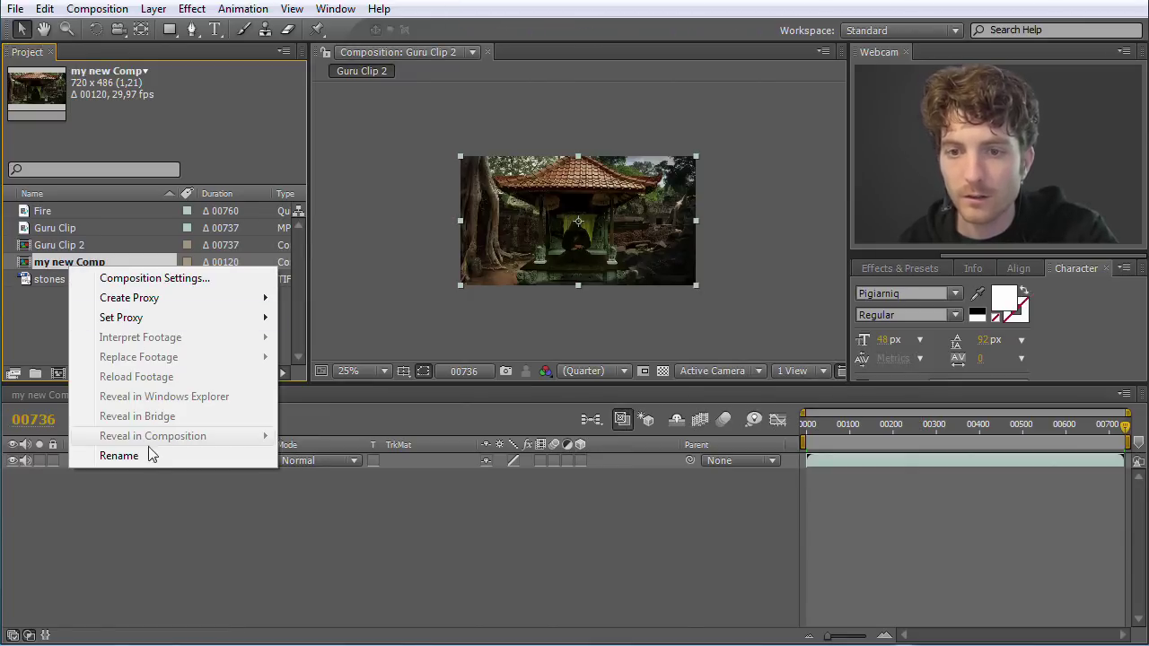
left_click(61, 308)
left_click(51, 265)
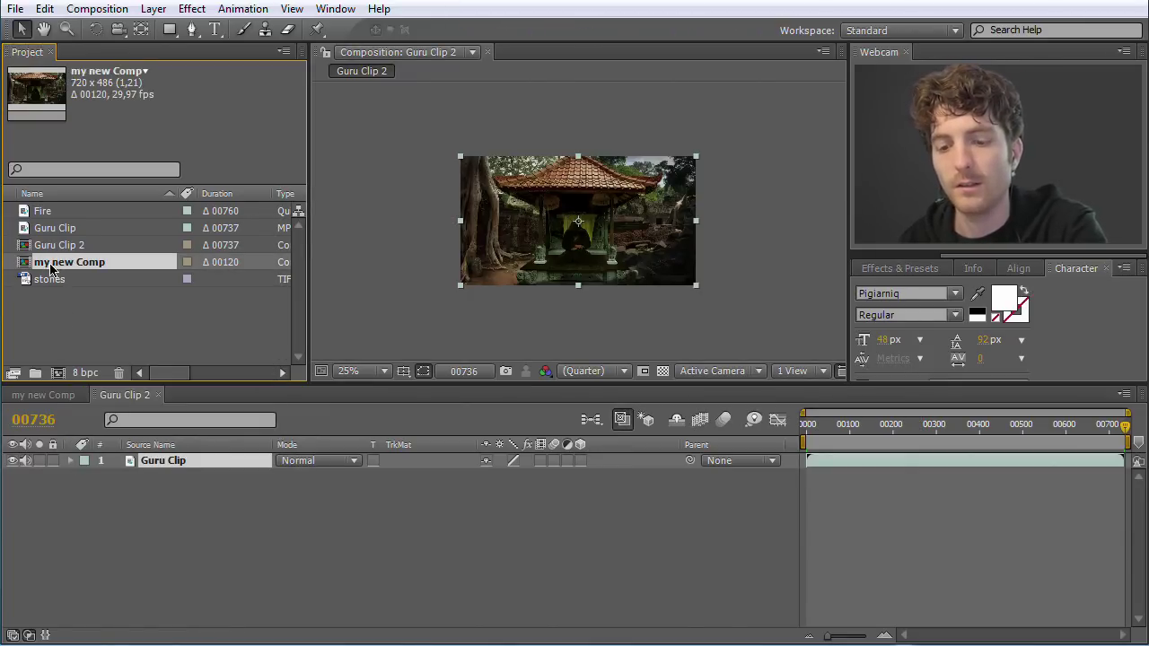
key("Delete")
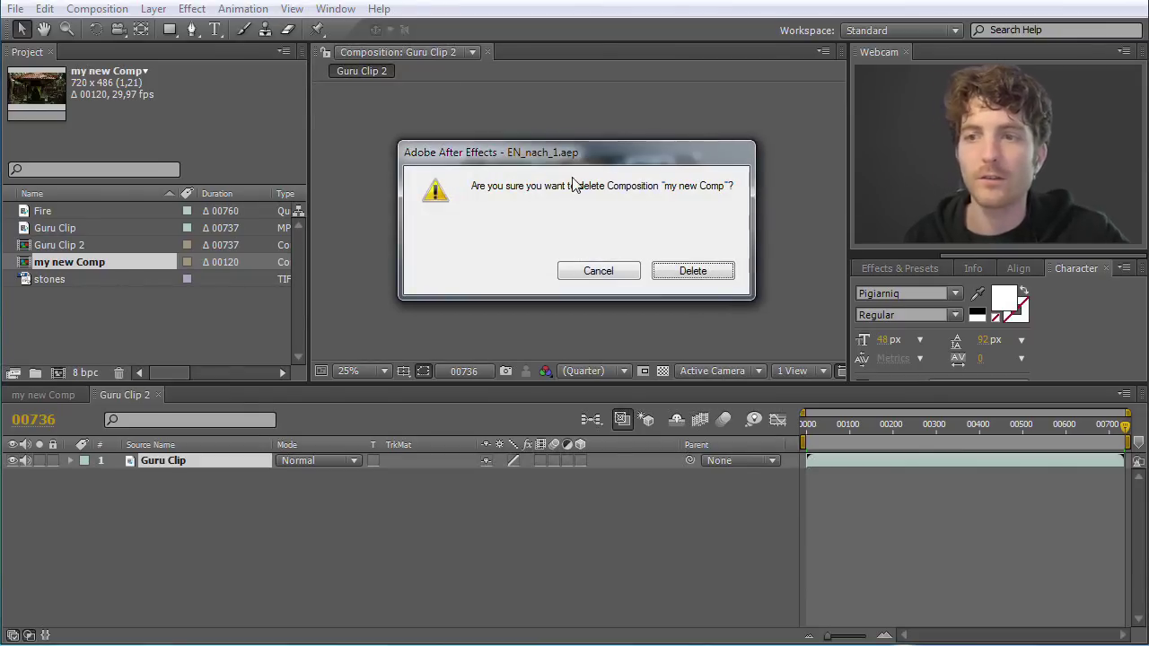
left_click(699, 271)
Step: Rename the Guru Clip 2 composition as Guru Composition
left_click(54, 249)
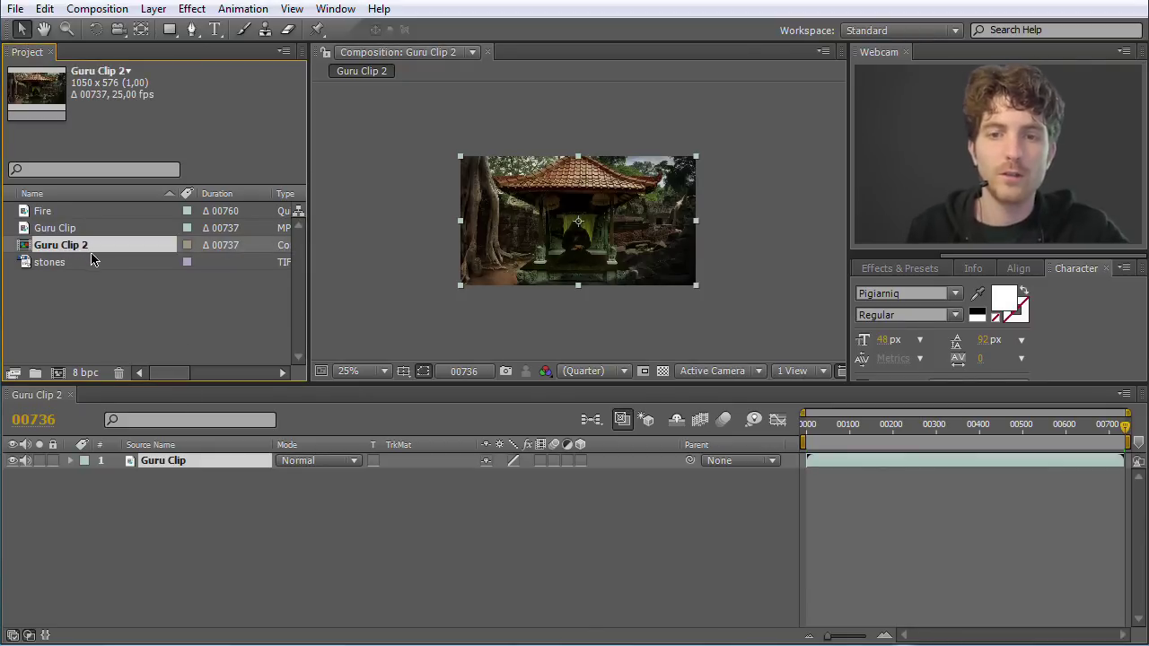
key("Return")
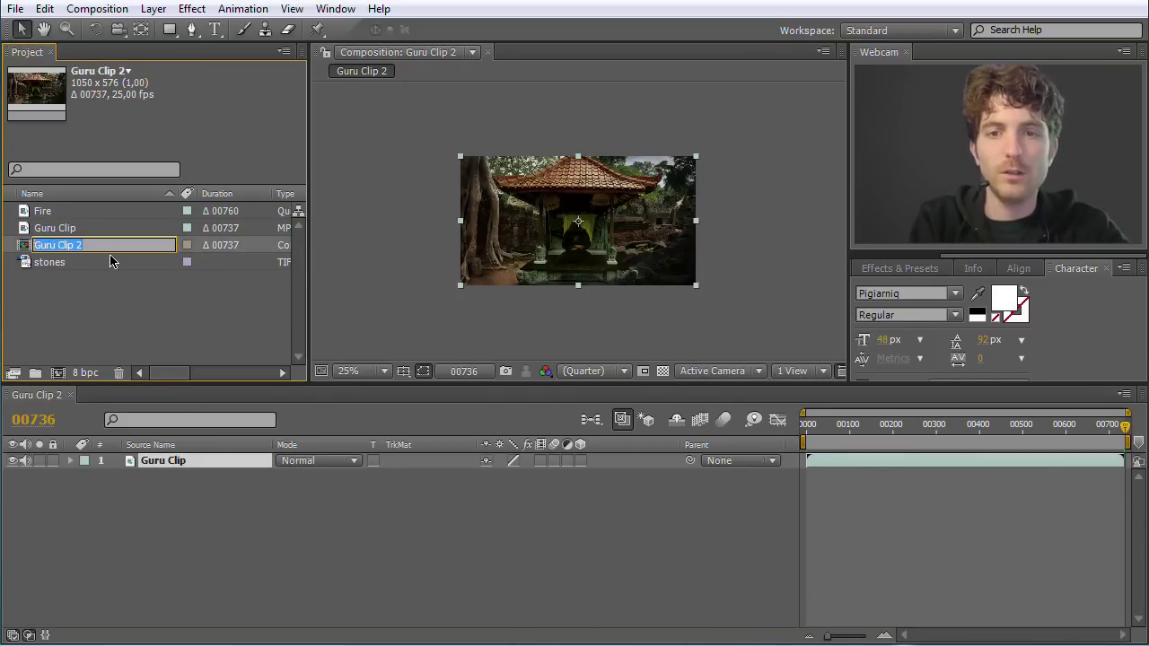
key("Home")
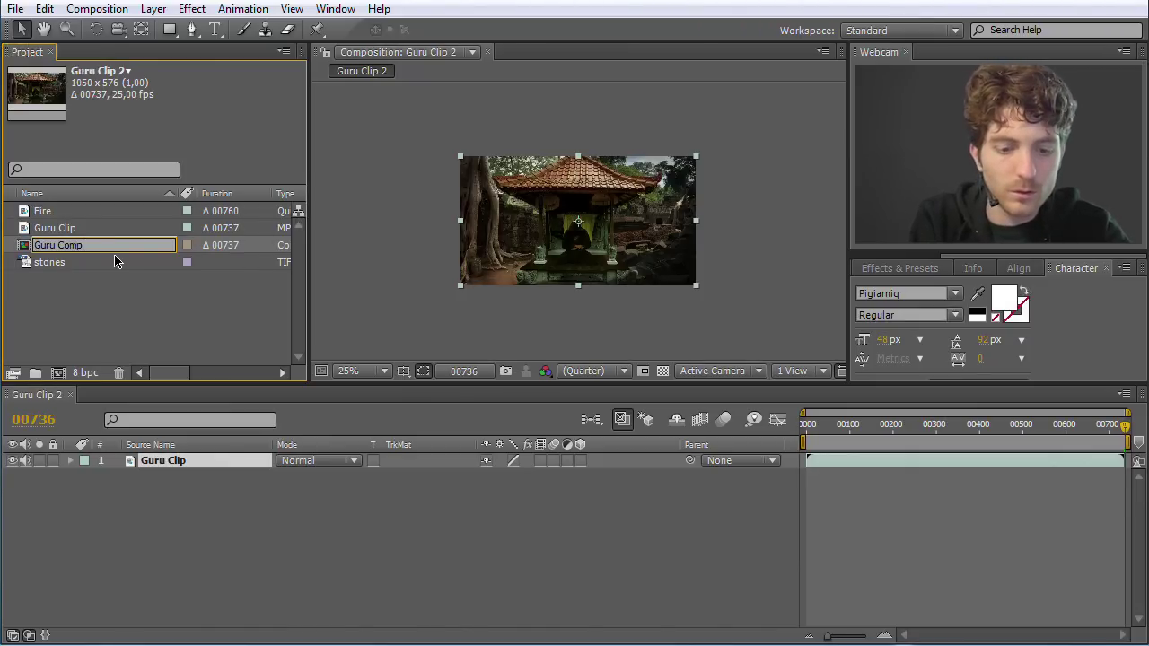
key("Return")
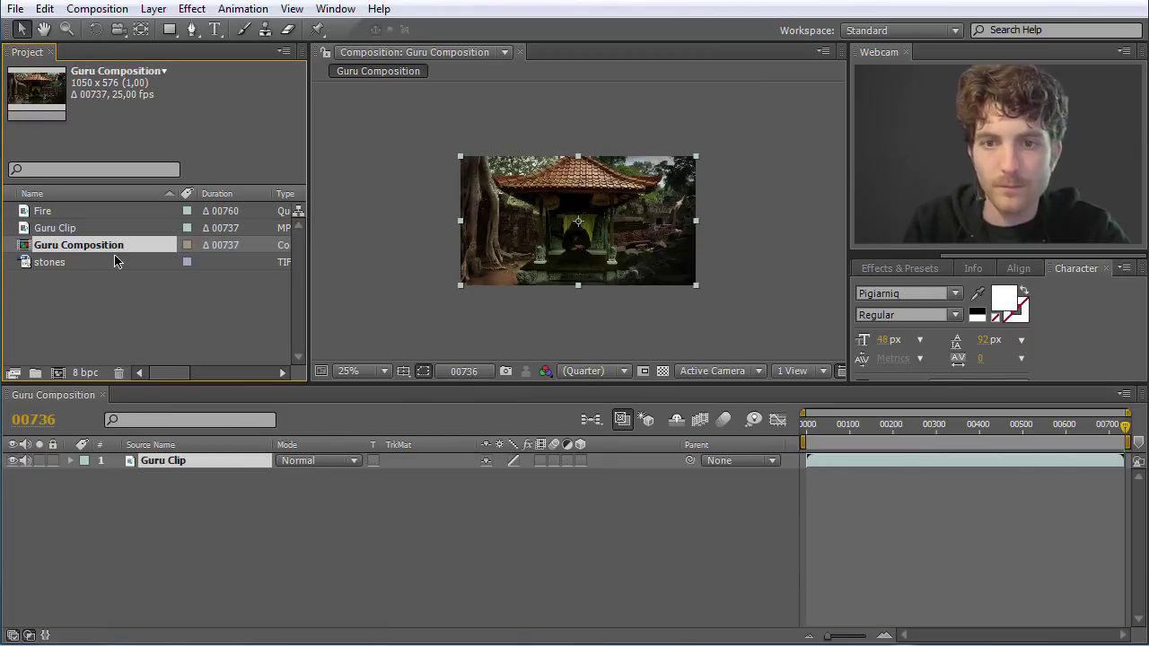
Step: Scrub through Guru Composition at 50% zoom, checking the clip around frame 361 and ending at frame 606
left_click(176, 487)
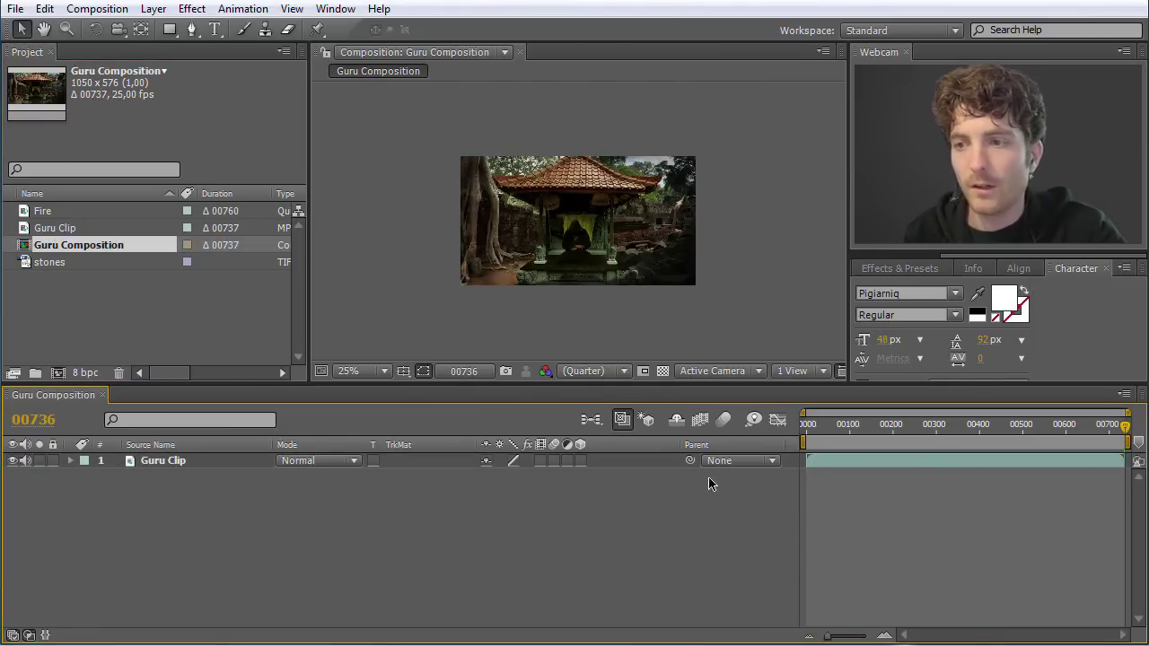
left_click_drag(1124, 425, 962, 429)
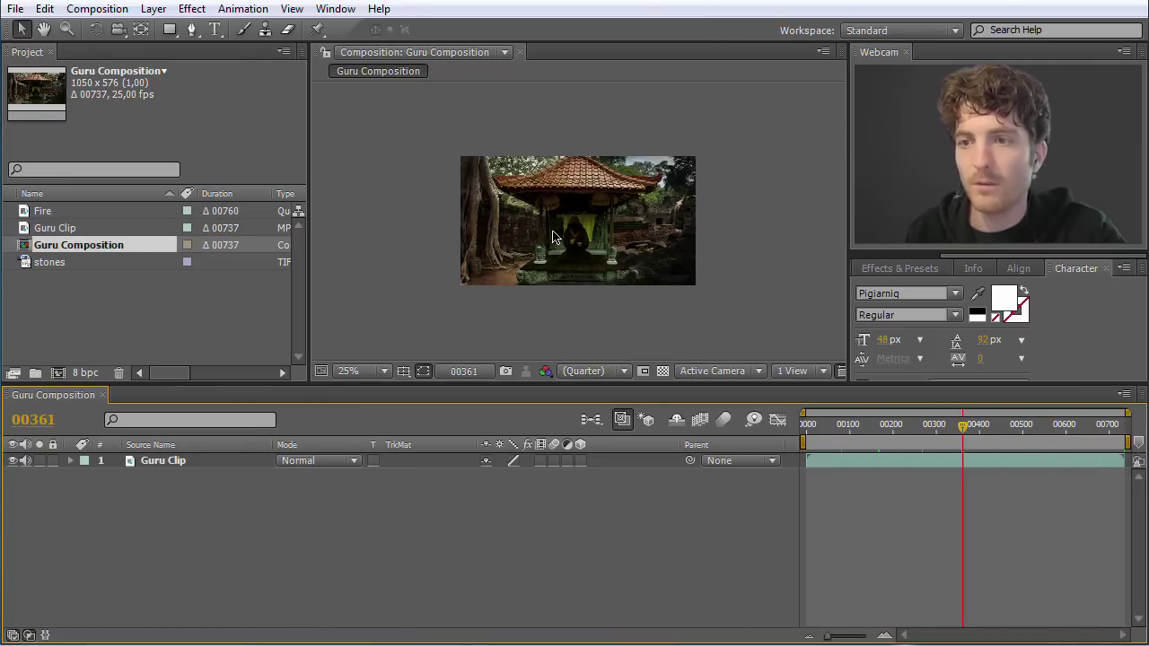
scroll(565, 236, "up", 1)
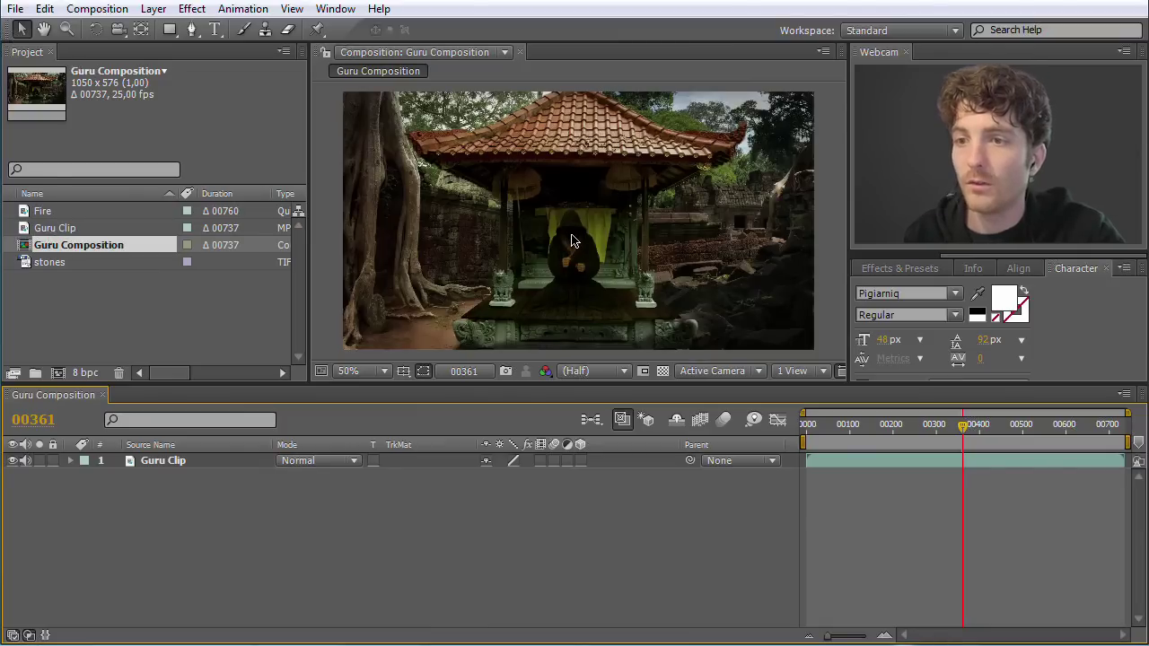
left_click_drag(965, 430, 1068, 438)
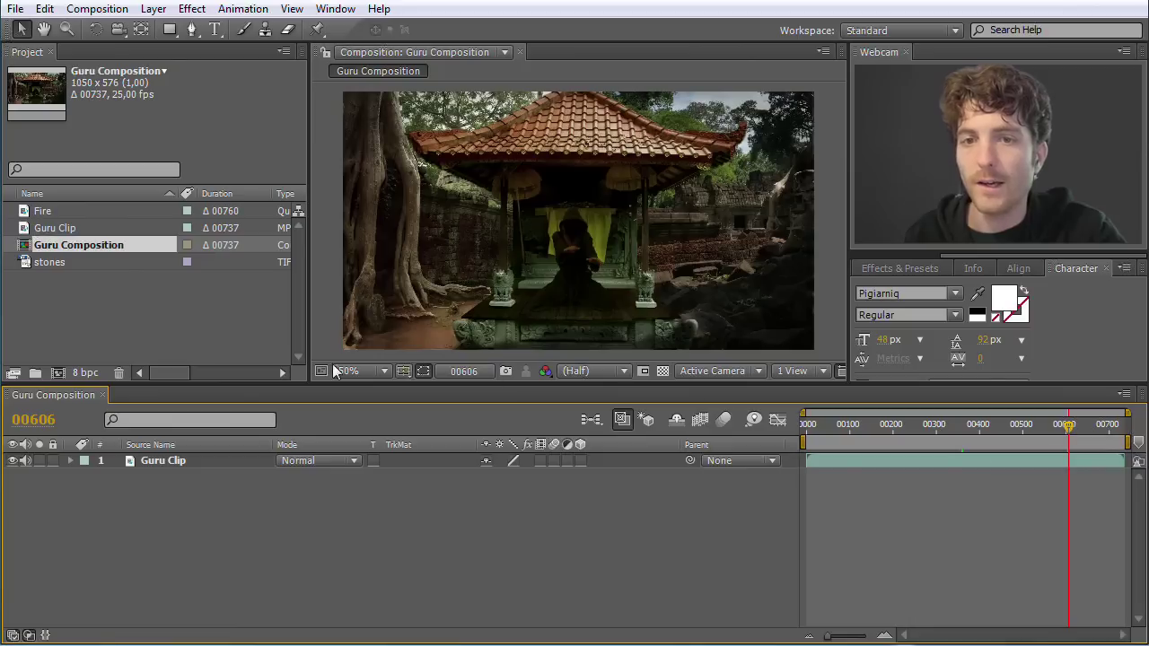
Step: Add the Fire footage as a layer above Guru Clip and shift it in time so it starts at about frame 131
left_click(25, 214)
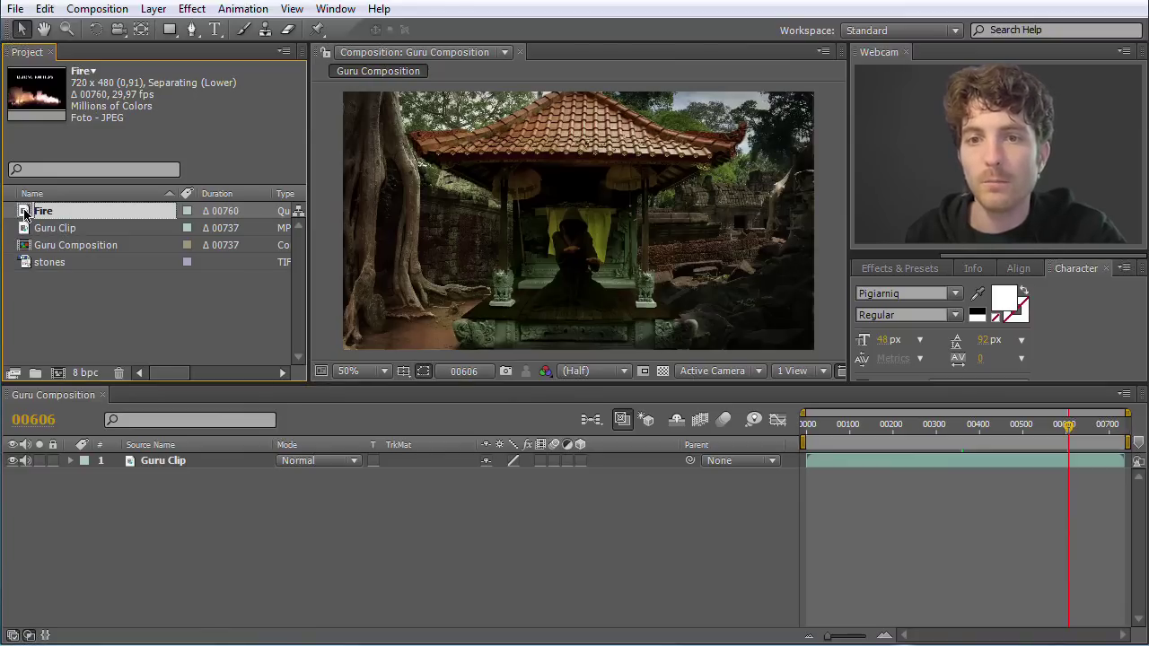
left_click_drag(25, 213, 169, 461)
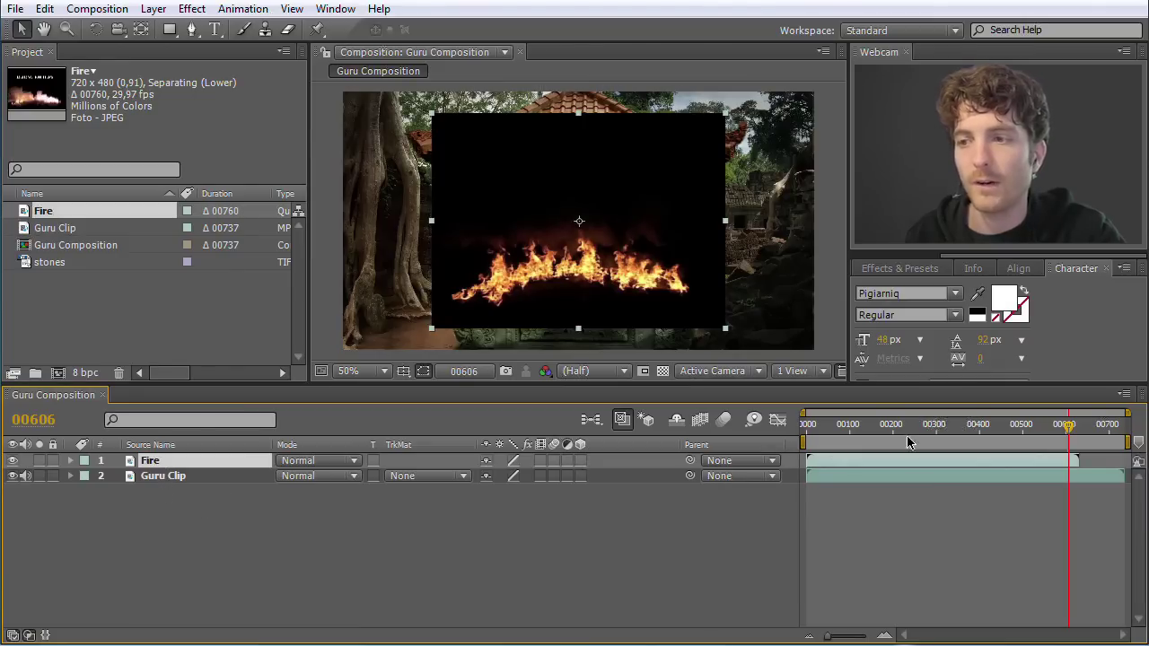
left_click_drag(1068, 427, 937, 437)
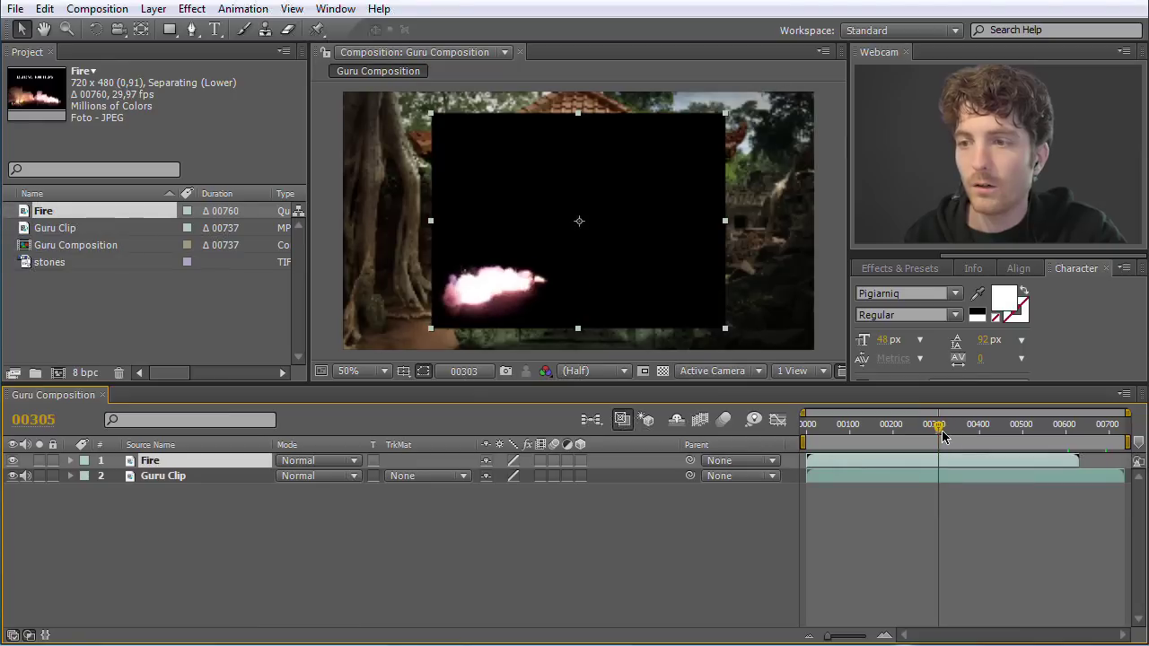
left_click_drag(886, 463, 867, 522)
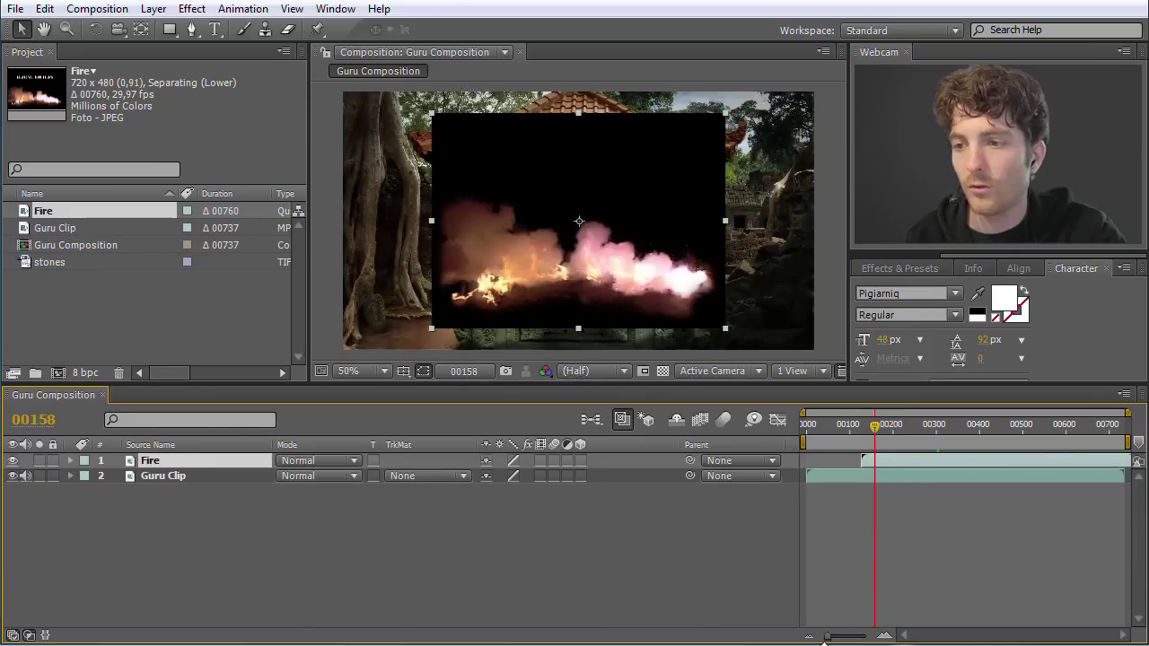
Step: Trim the start of the Fire layer to frame 137, cutting off its opening title frames
mouse_move(826, 637)
left_mouse_down()
mouse_move(854, 637)
mouse_move(844, 637)
left_mouse_up()
mouse_move(928, 429)
left_mouse_down()
mouse_move(956, 431)
mouse_move(907, 430)
left_mouse_up()
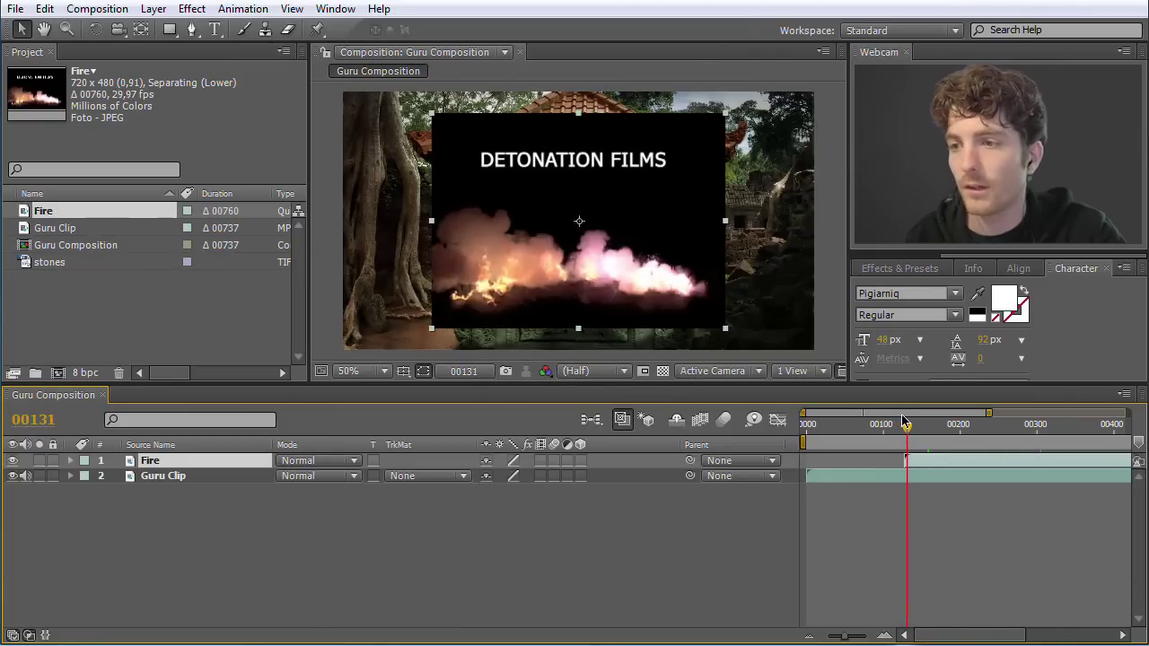
left_click_drag(910, 434, 915, 434)
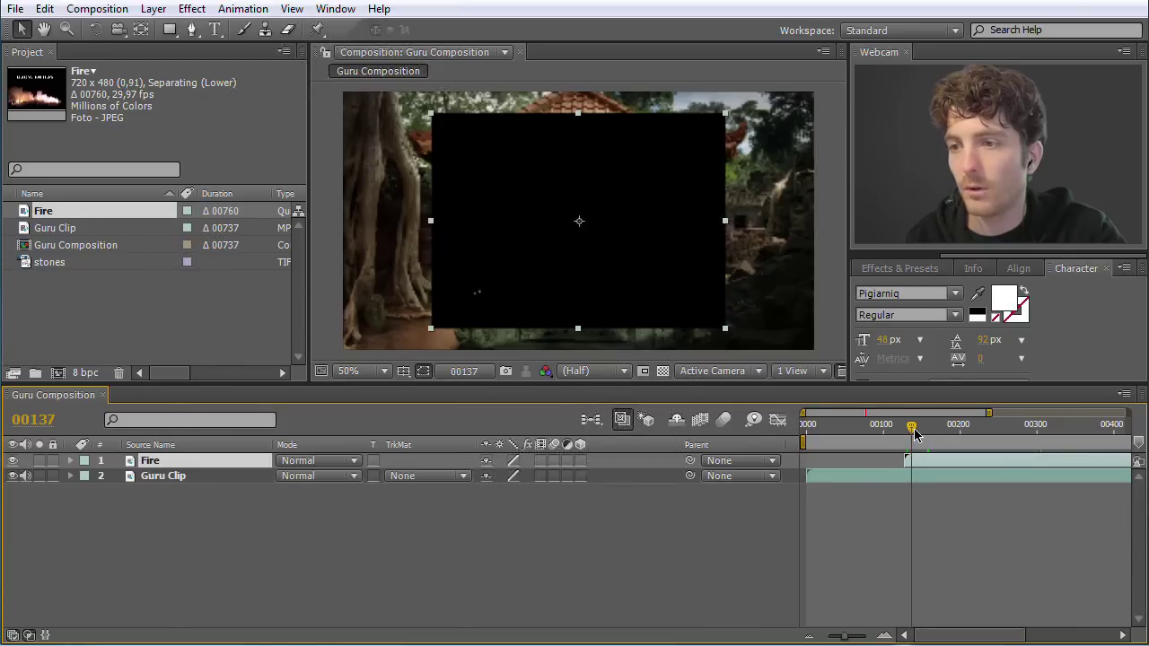
left_click_drag(843, 639, 855, 639)
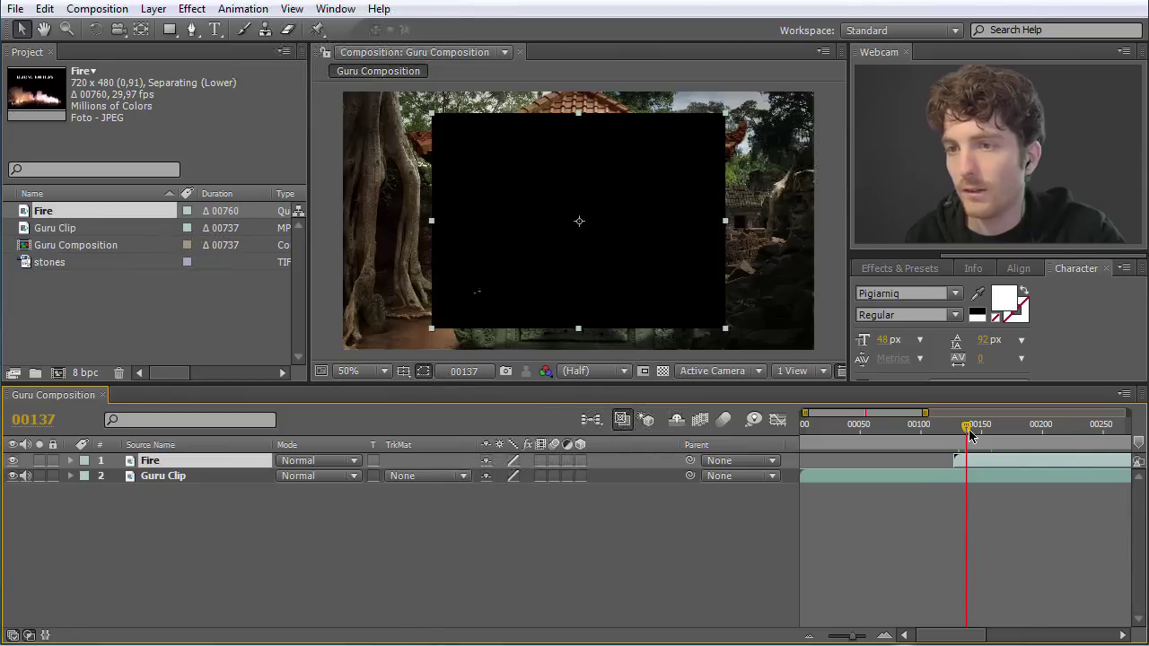
left_click_drag(966, 433, 967, 432)
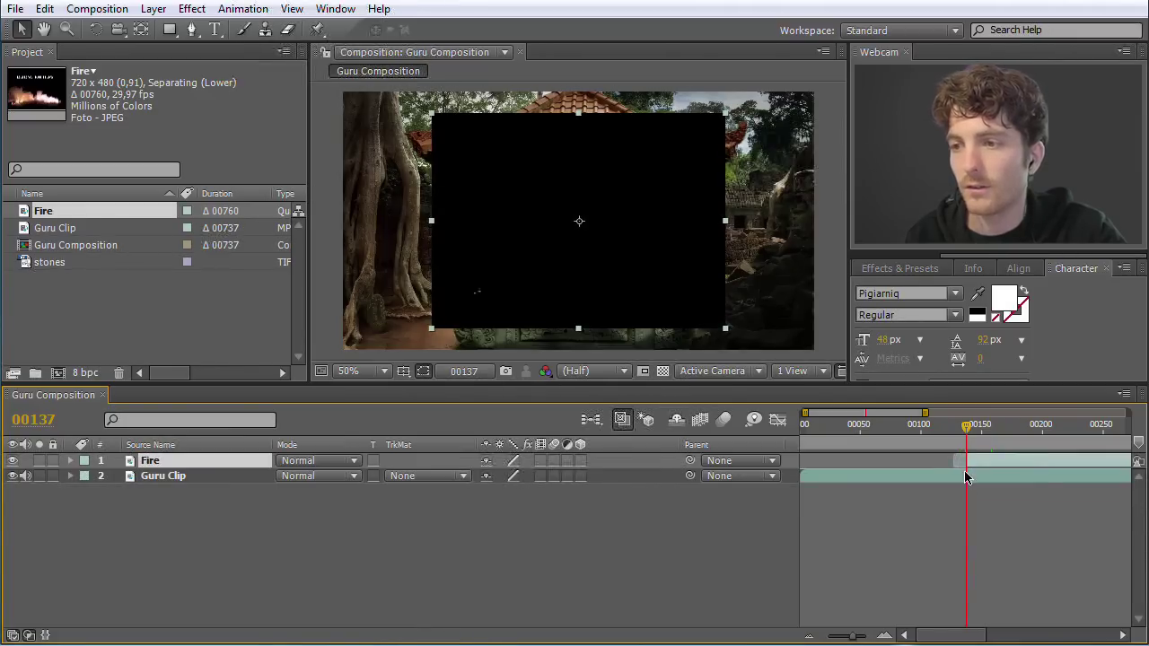
left_click_drag(852, 636, 818, 639)
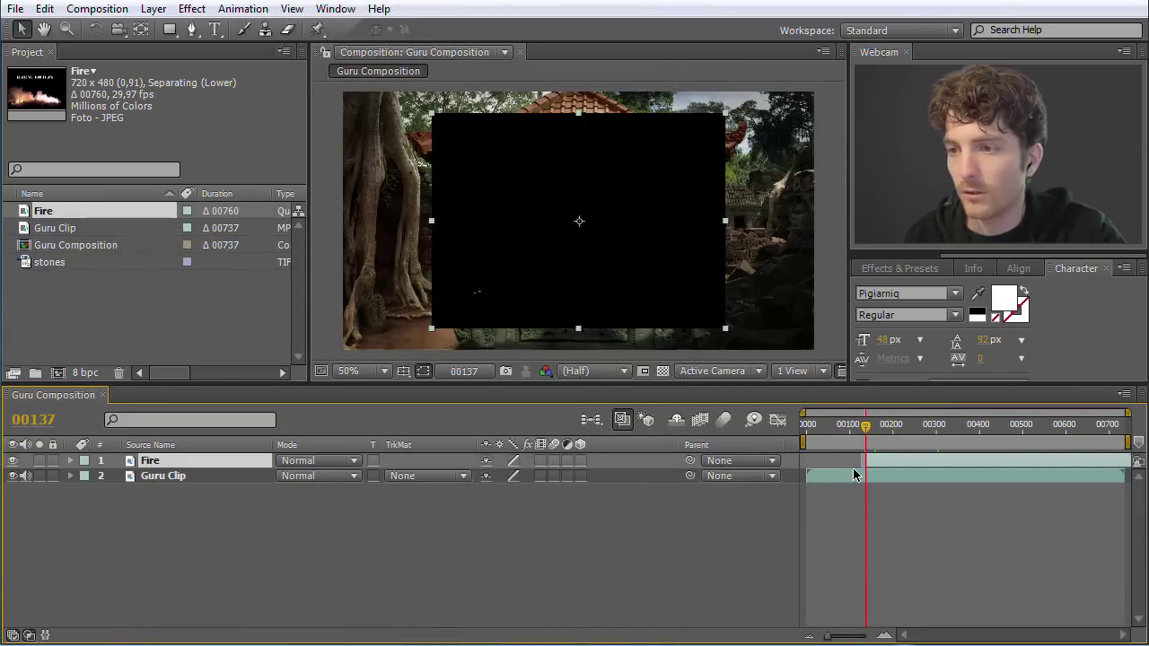
Step: Trim the Fire layer's end to about frame 353, then slide the shortened layer to the composition's end and show frame 646
left_click_drag(866, 427, 983, 435)
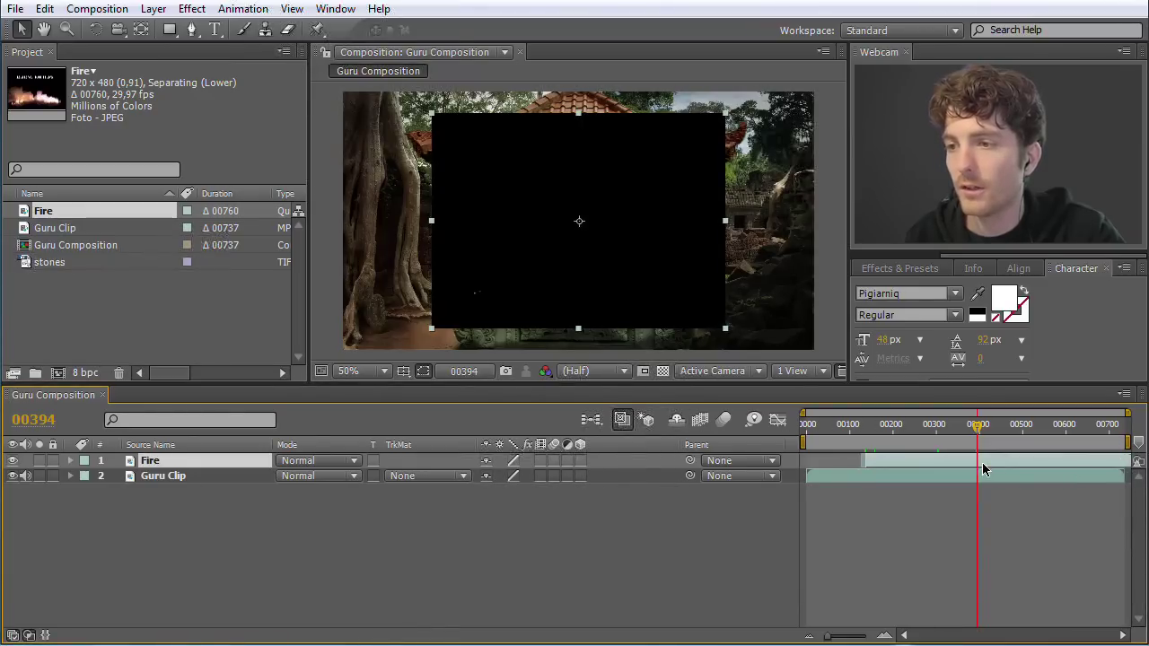
left_click_drag(1029, 462, 1014, 460)
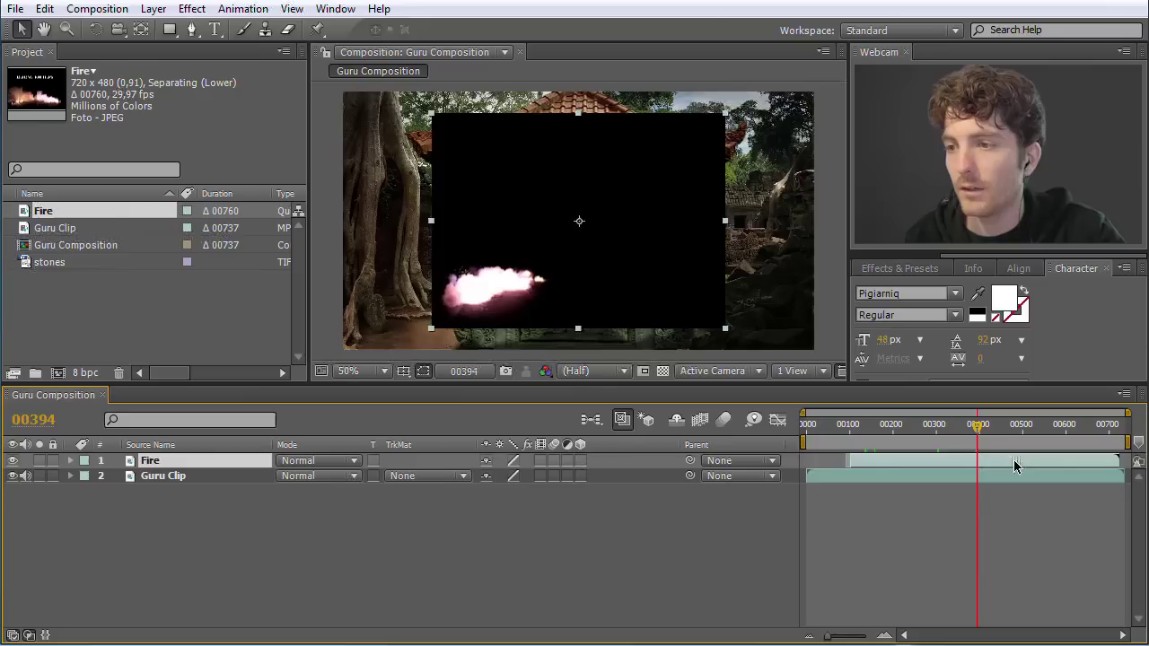
left_click_drag(1121, 461, 963, 463)
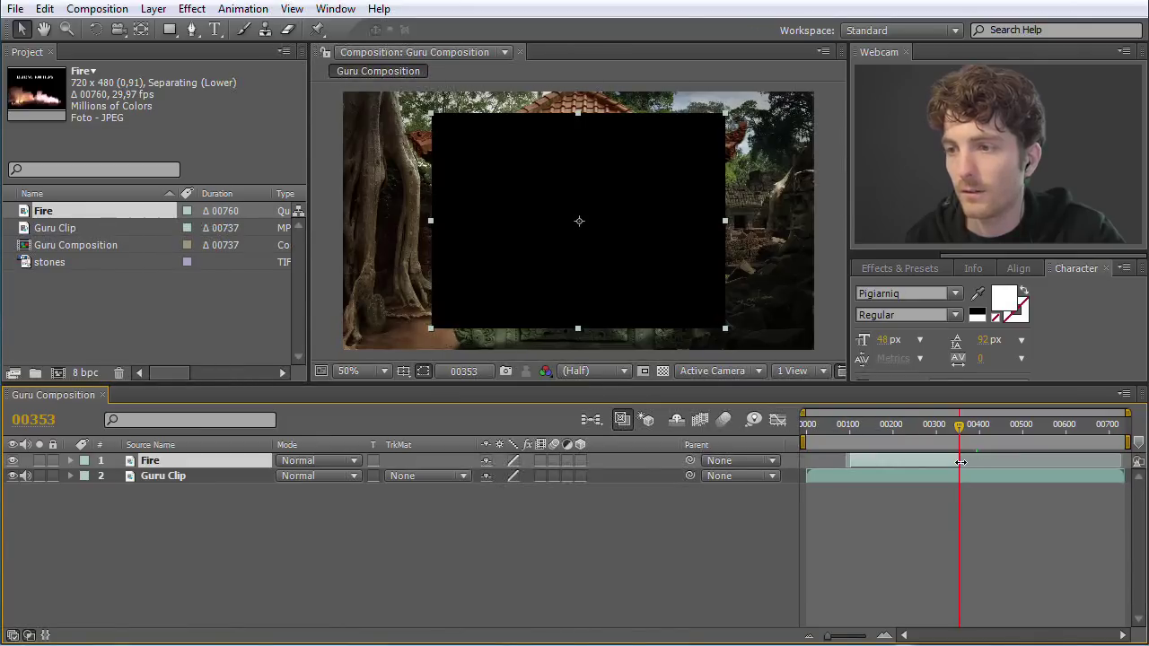
left_click_drag(899, 459, 1085, 428)
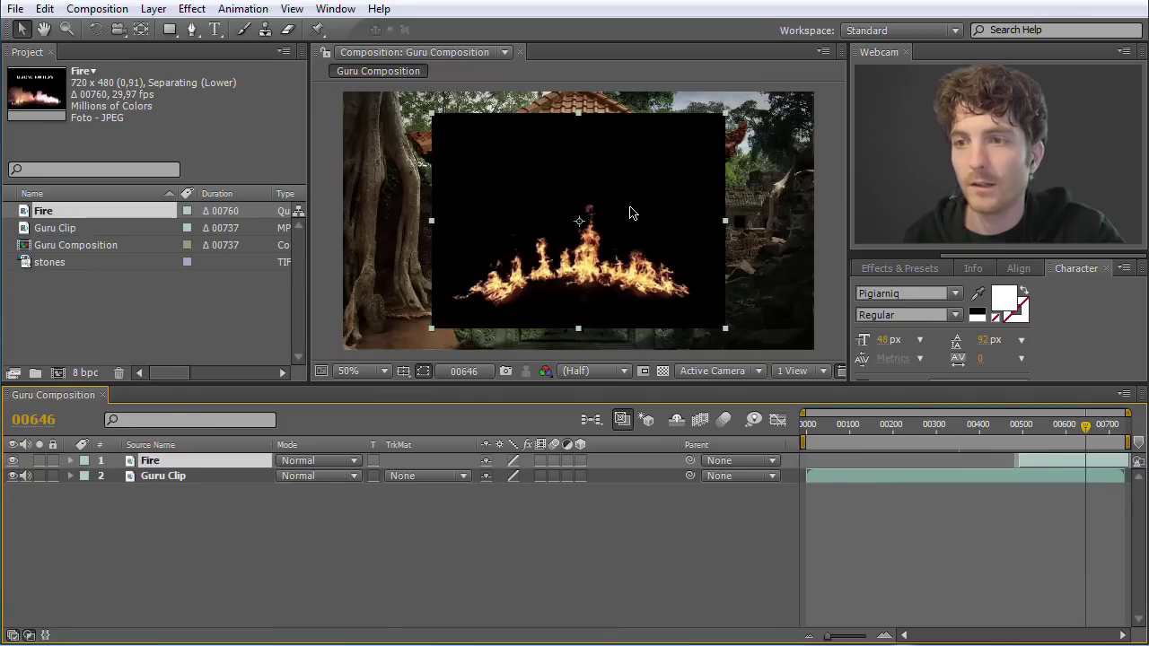
Step: Reveal the Fire layer's transform properties and move the layer freehand in the frame to about position 549, 254
mouse_move(628, 225)
left_mouse_down()
mouse_move(630, 200)
mouse_move(630, 212)
mouse_move(587, 215)
mouse_move(656, 215)
mouse_move(587, 221)
mouse_move(629, 204)
mouse_move(634, 214)
mouse_move(608, 216)
mouse_move(635, 221)
left_mouse_up()
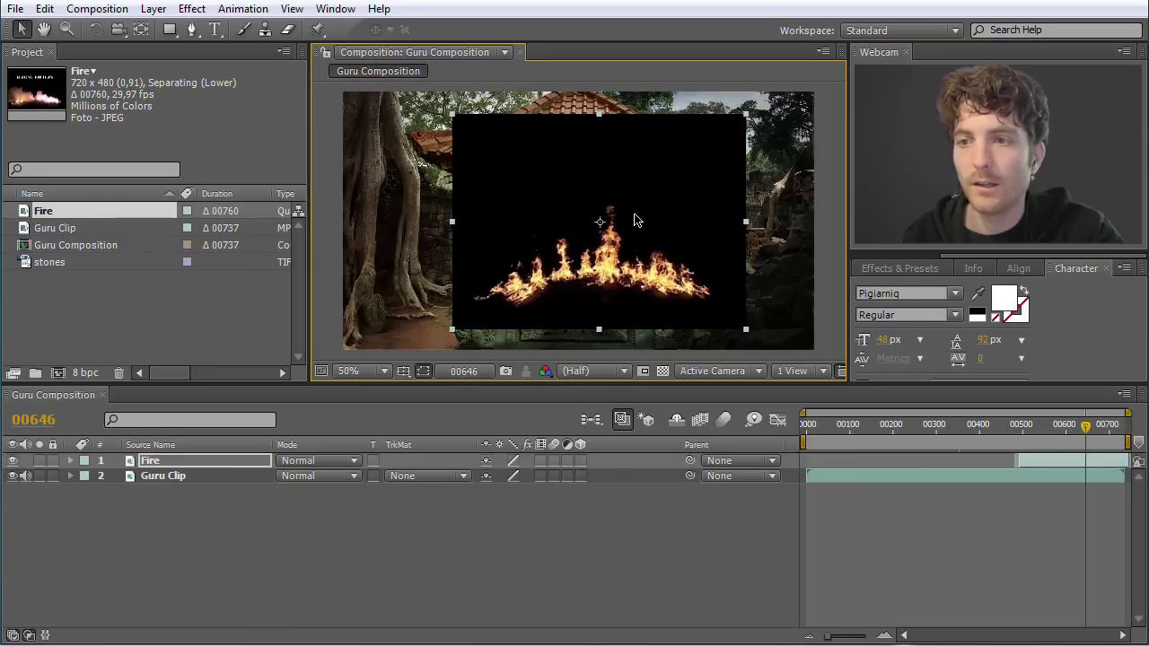
key("Return")
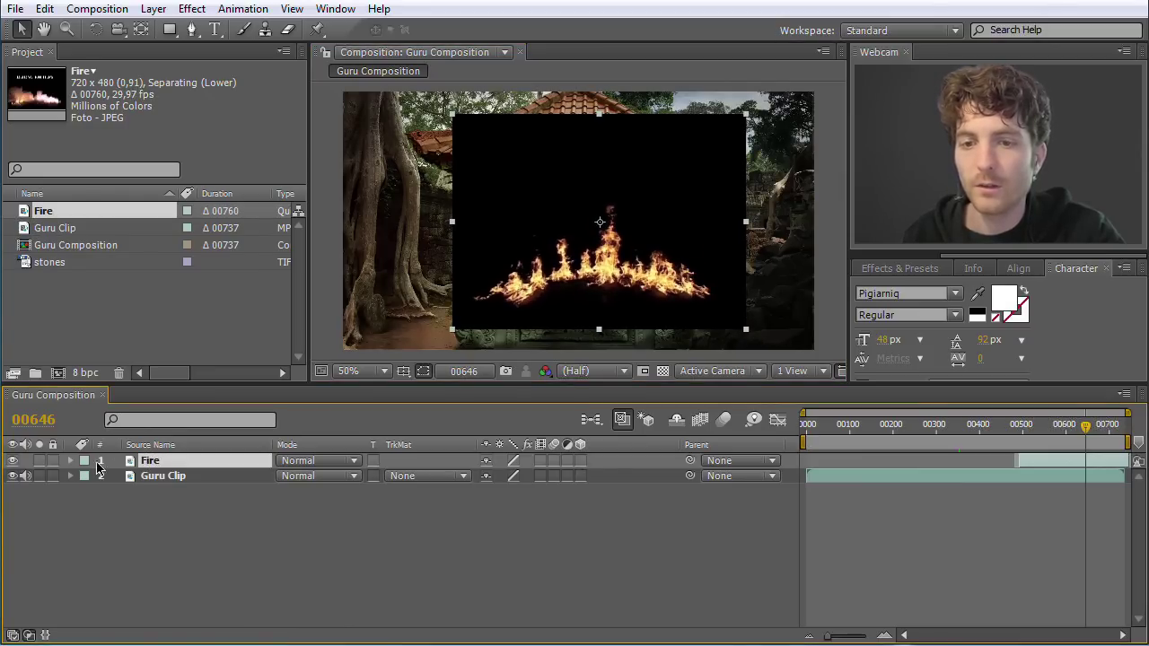
left_click(71, 461)
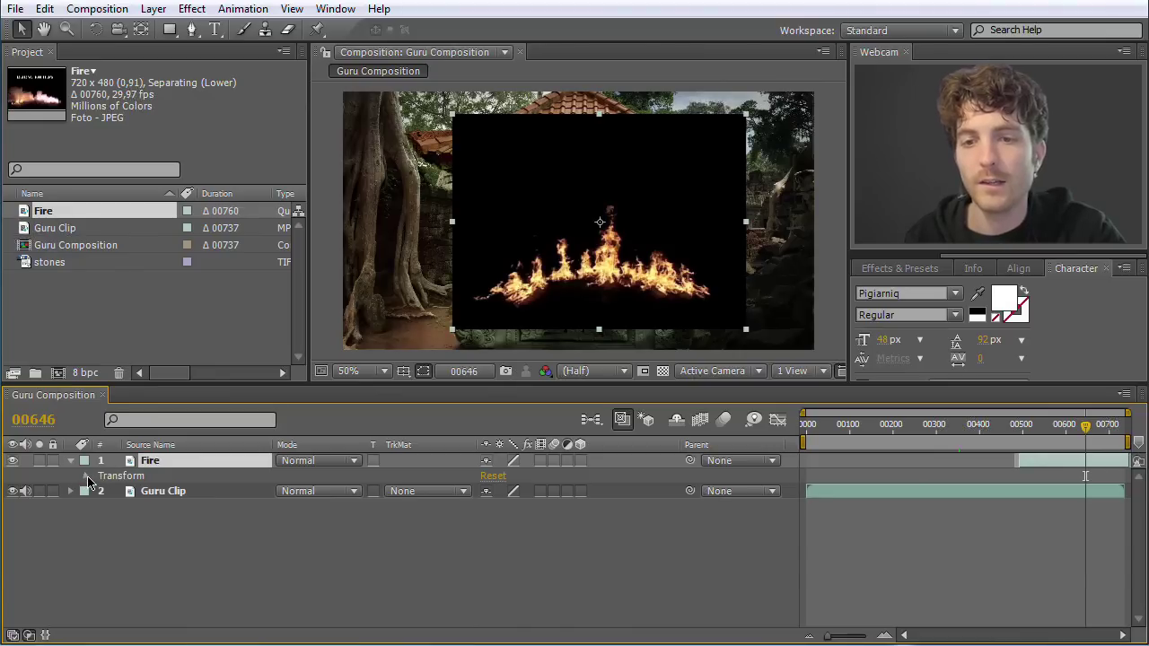
left_click(87, 477)
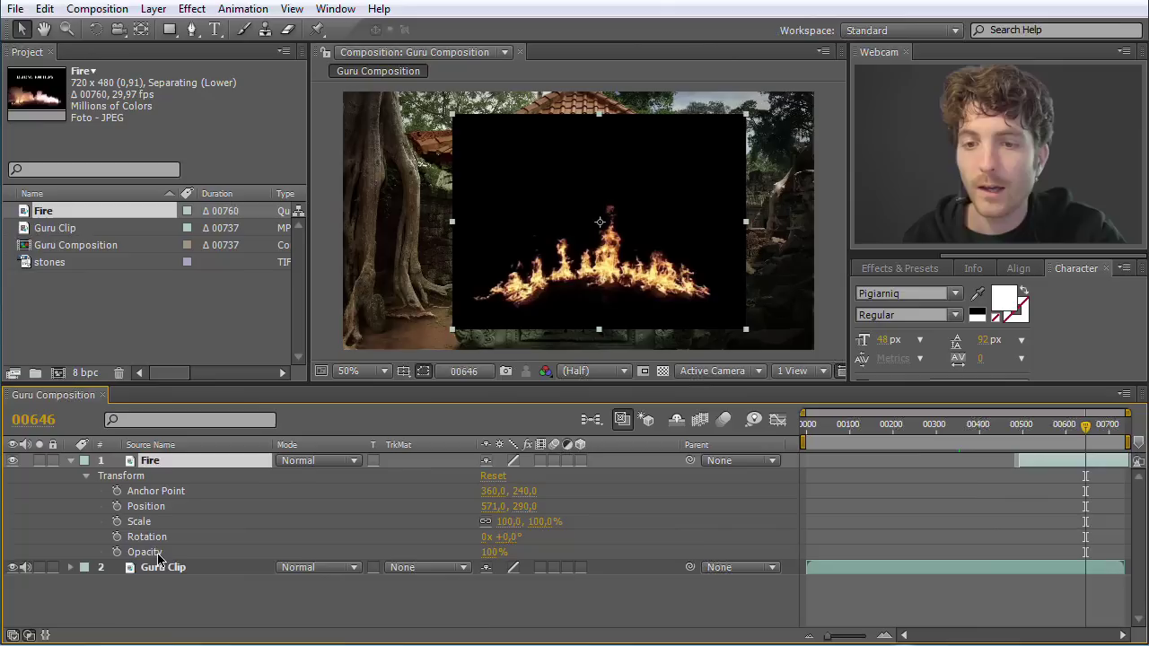
left_click_drag(559, 208, 525, 265)
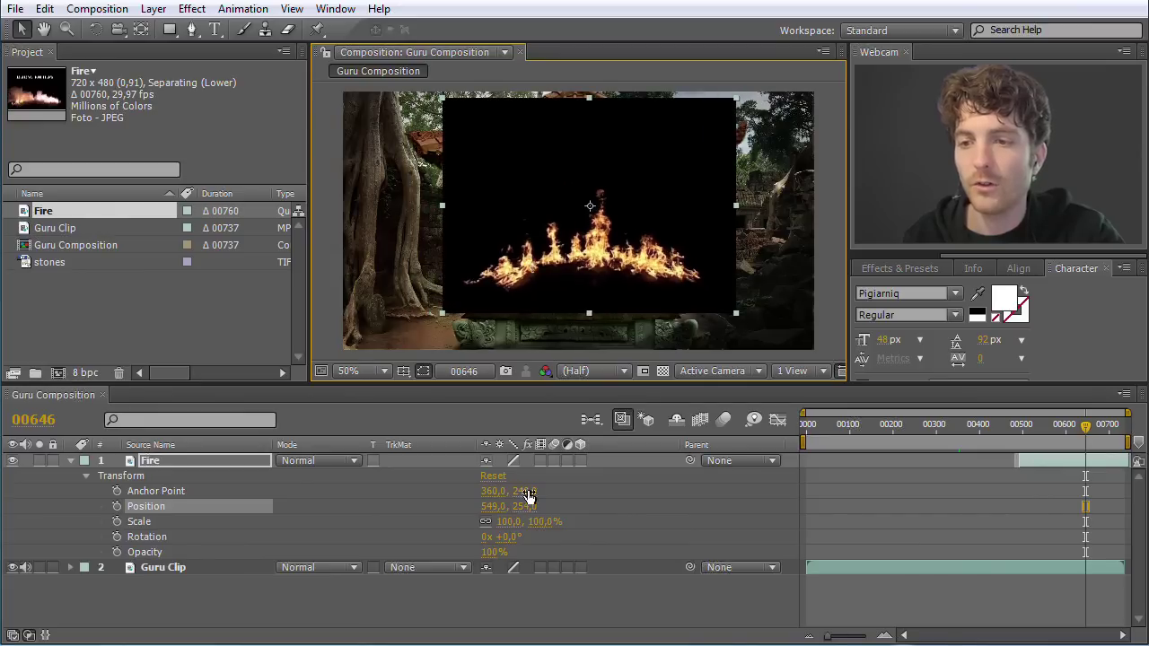
Step: Set the Fire layer's horizontal position to 600
left_click(492, 507)
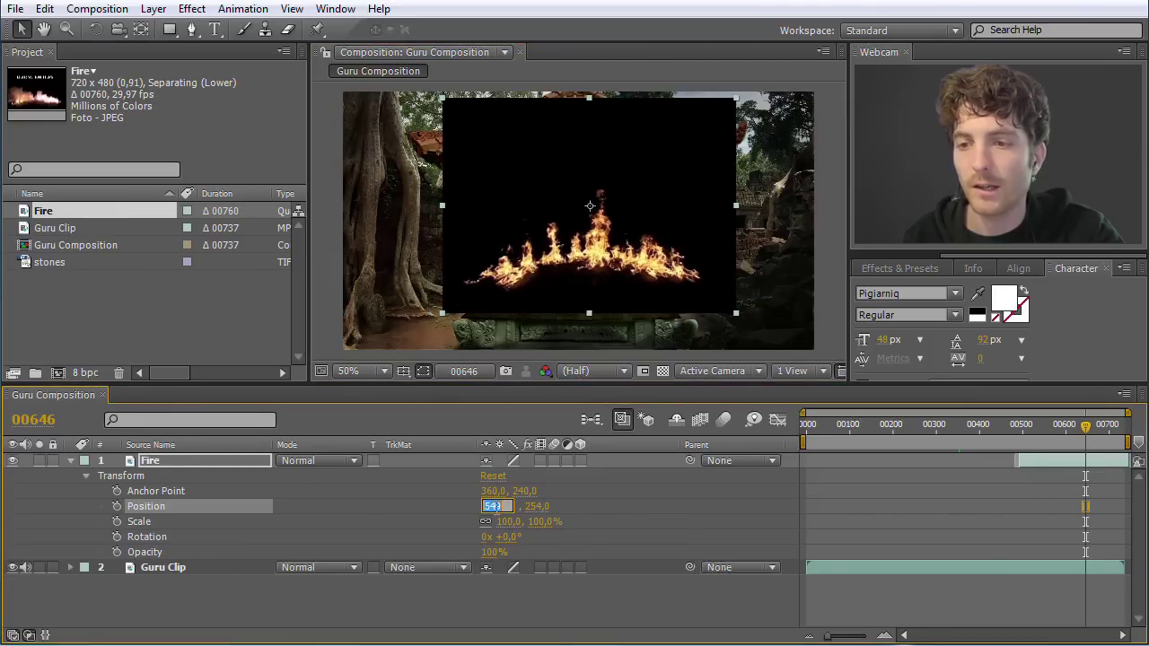
type("600")
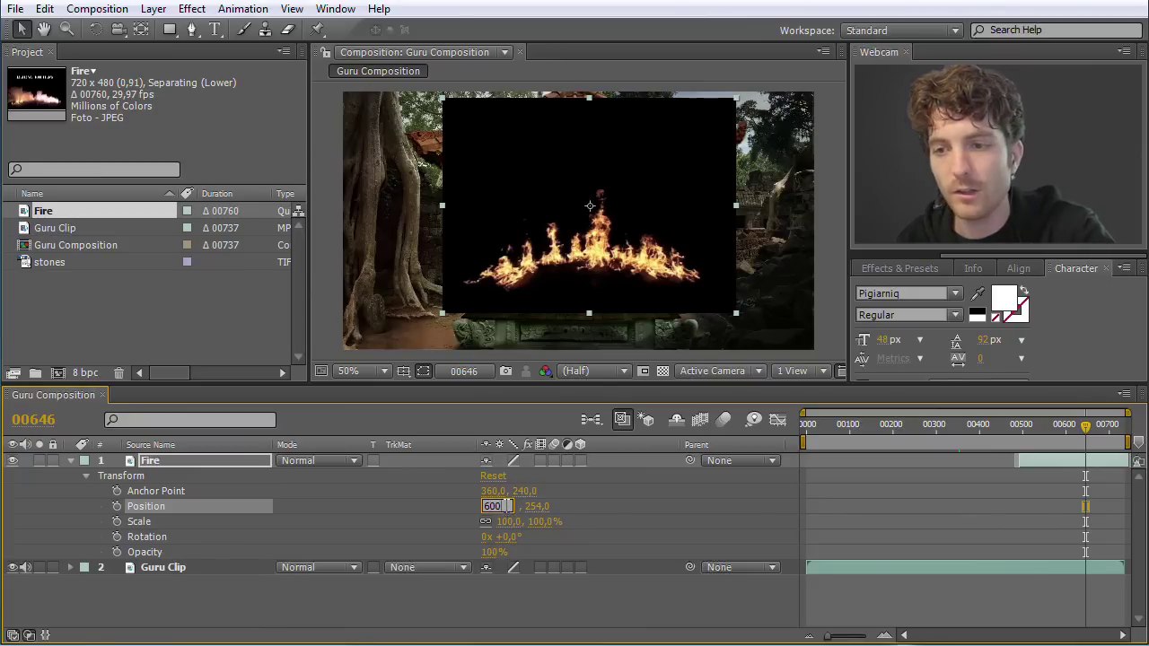
key("Return")
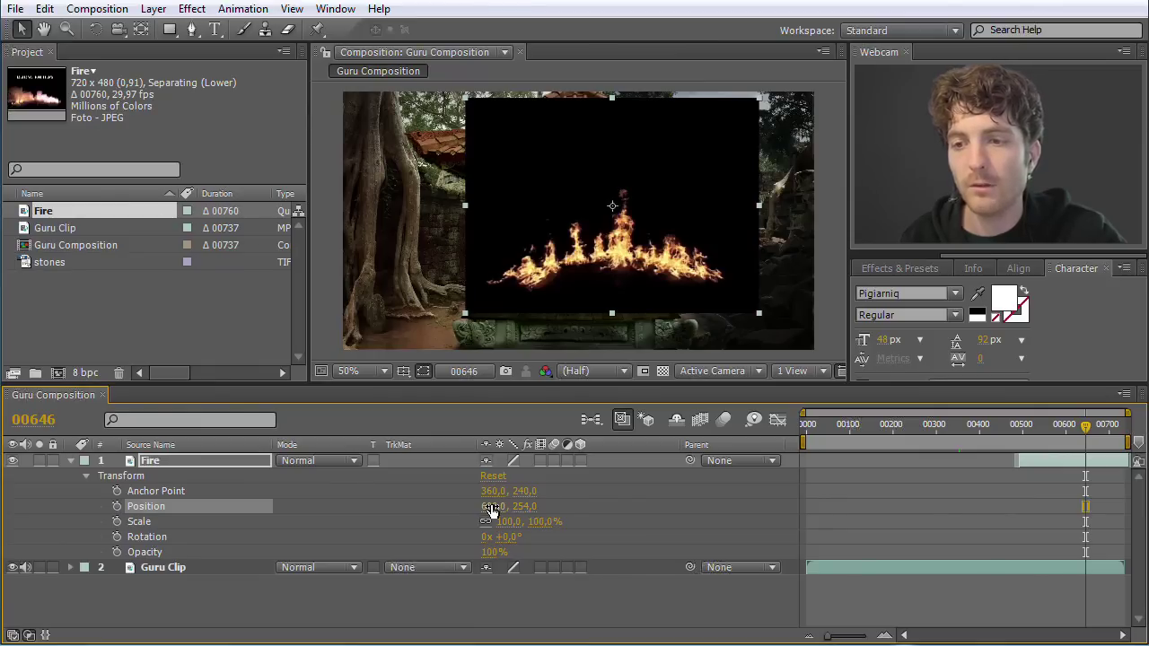
Step: Adjust the Fire layer's position to 561, 274 and scale it proportionally to 81%
left_click_drag(491, 508, 457, 505)
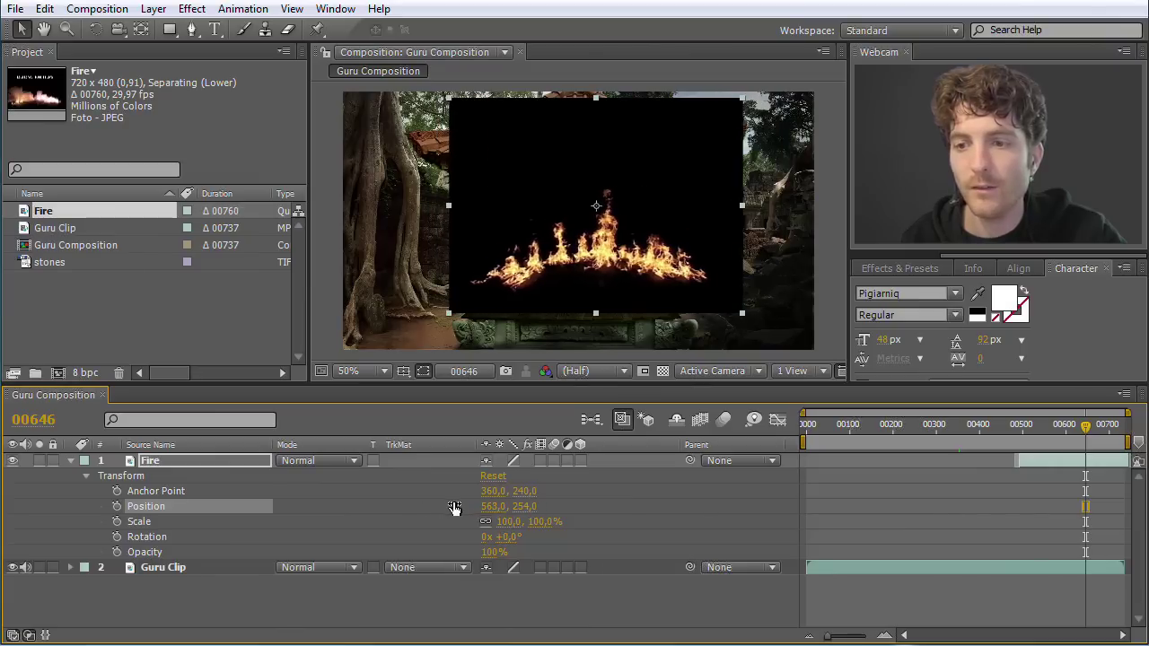
mouse_move(527, 511)
left_mouse_down()
mouse_move(569, 515)
mouse_move(505, 515)
mouse_move(549, 521)
mouse_move(538, 520)
left_mouse_up()
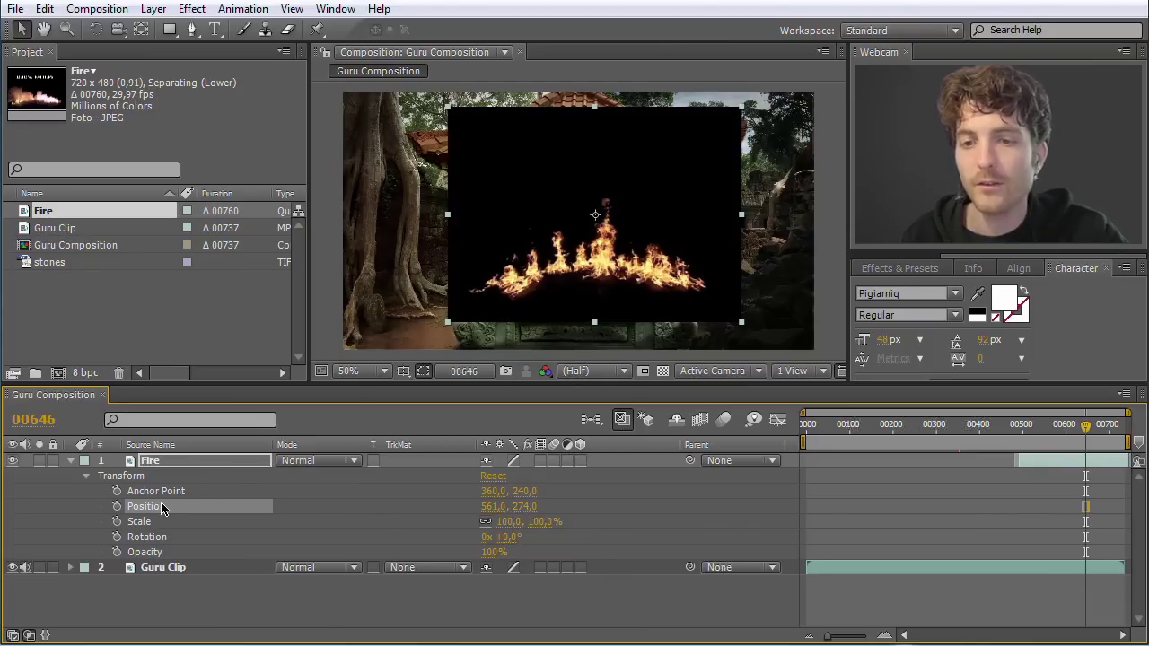
mouse_move(512, 529)
left_mouse_down()
mouse_move(536, 528)
mouse_move(476, 530)
mouse_move(551, 528)
mouse_move(323, 528)
mouse_move(503, 523)
left_mouse_up()
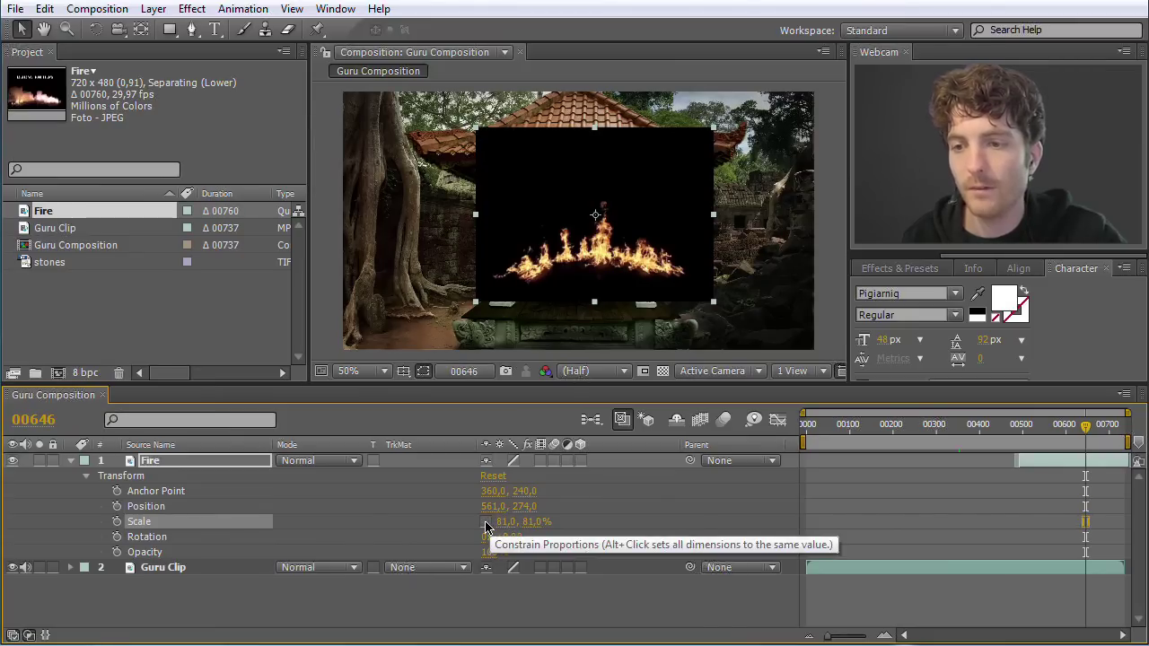
Step: Unlink the Fire layer's scale proportions, try mirroring it horizontally, and stretch its width freehand to 89% while checking frames 523 to 525
left_click(485, 525)
left_click_drag(535, 529, 367, 533)
left_click_drag(1091, 432, 1032, 437)
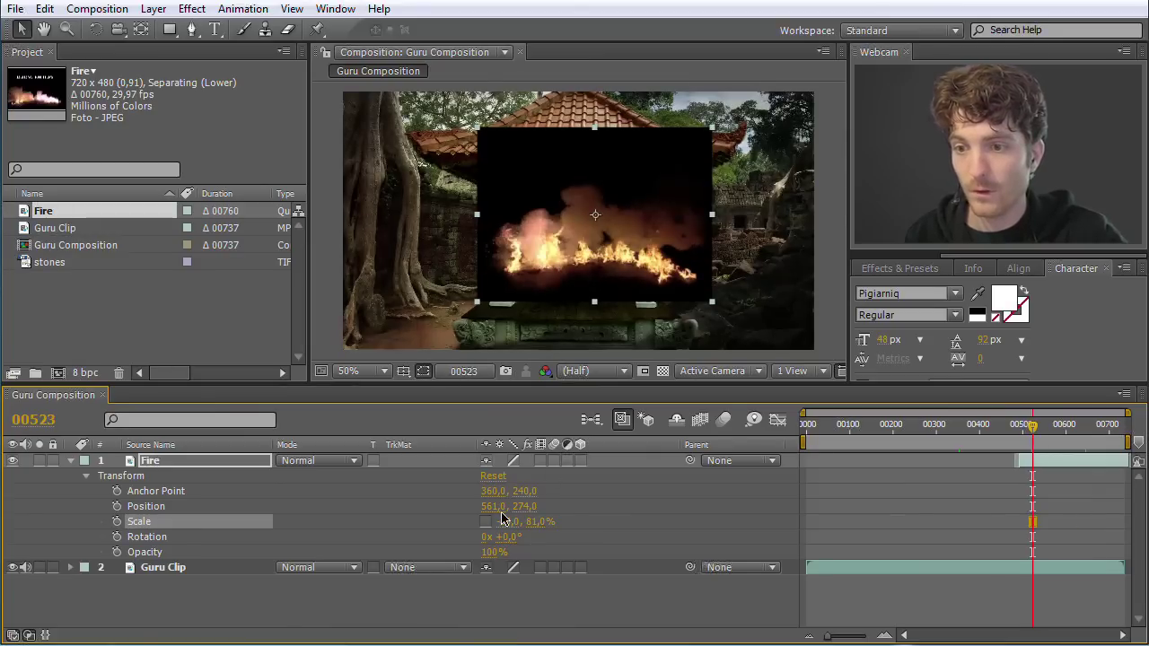
left_click_drag(505, 527, 745, 521)
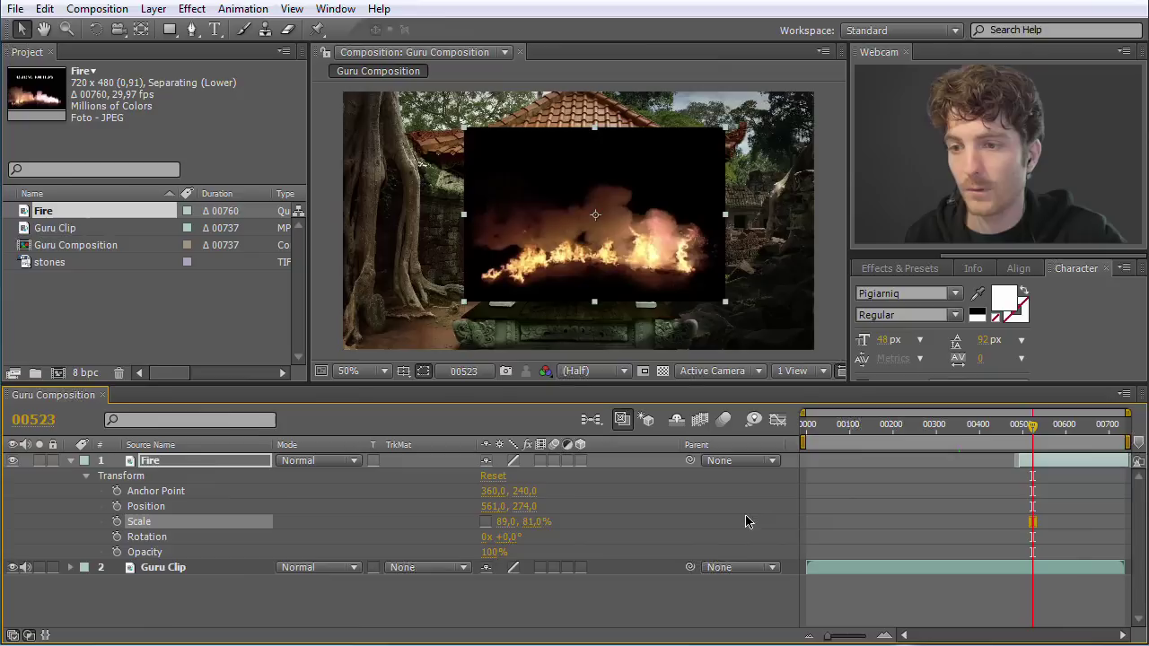
mouse_move(1041, 426)
left_mouse_down()
mouse_move(1012, 431)
mouse_move(1033, 432)
left_mouse_up()
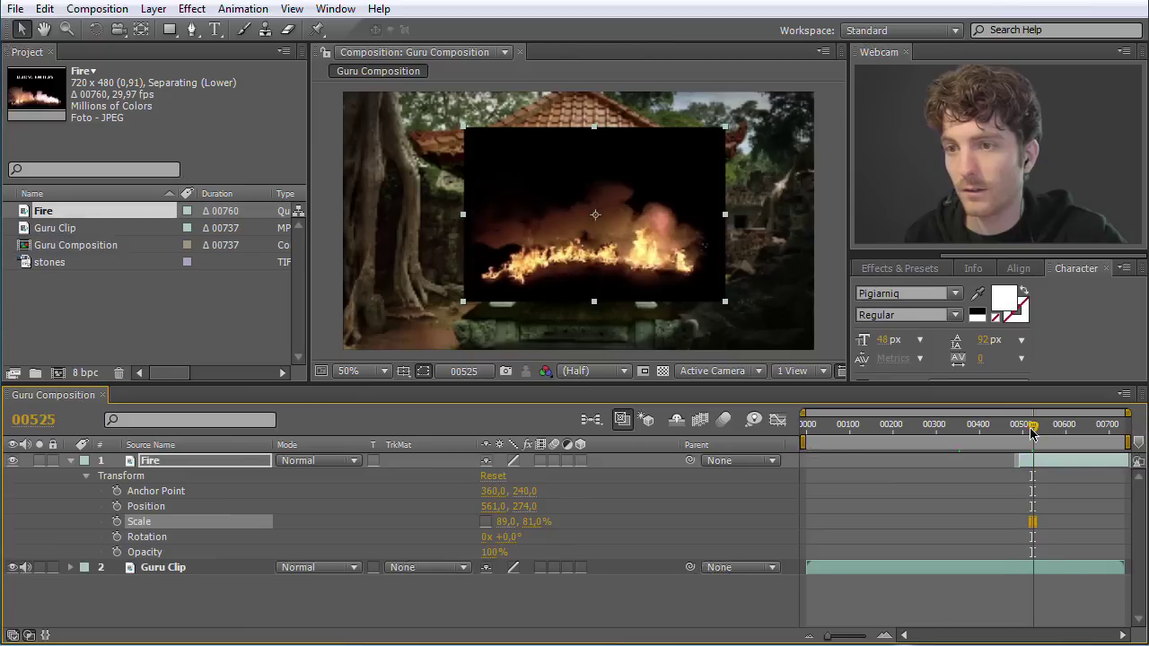
Step: Mirror the Fire layer by setting its horizontal scale to -81%, show frame 594 and deselect the layer
left_click(505, 521)
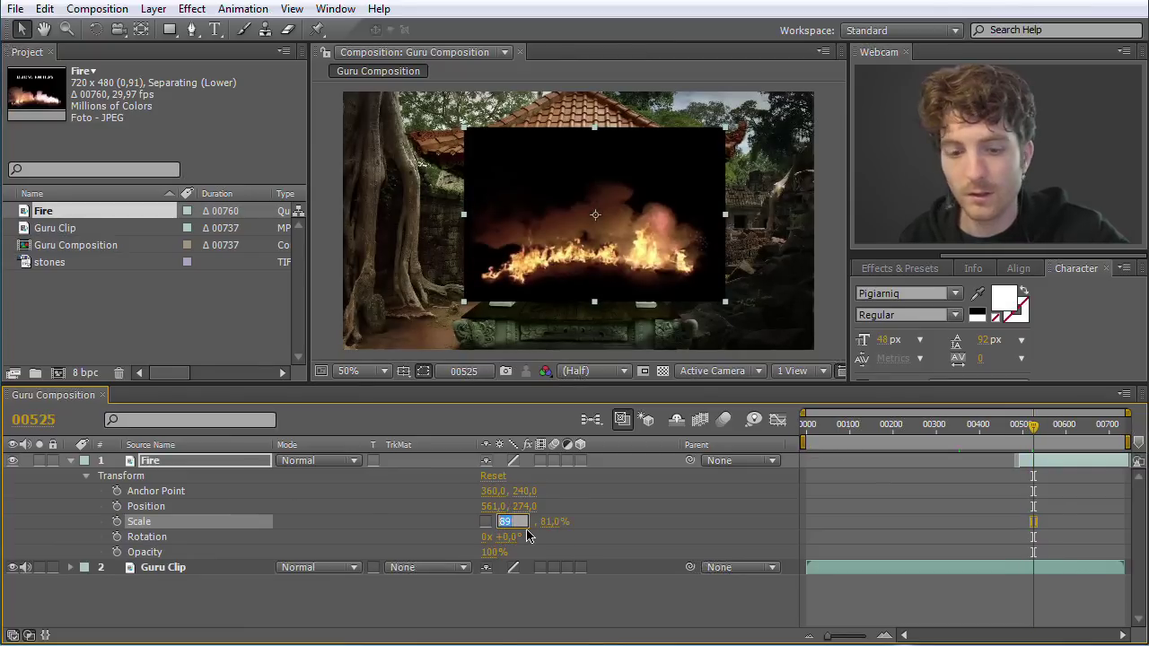
key("BackSpace")
type("-81")
key("Return")
left_click_drag(1034, 429, 1062, 429)
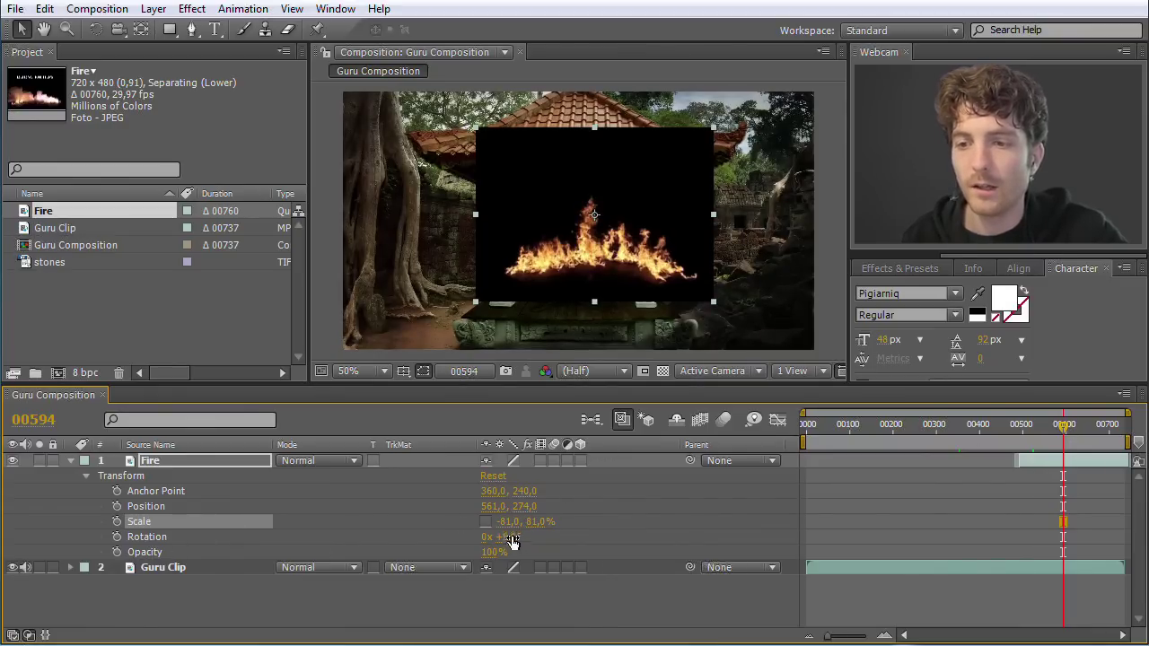
left_click(408, 536)
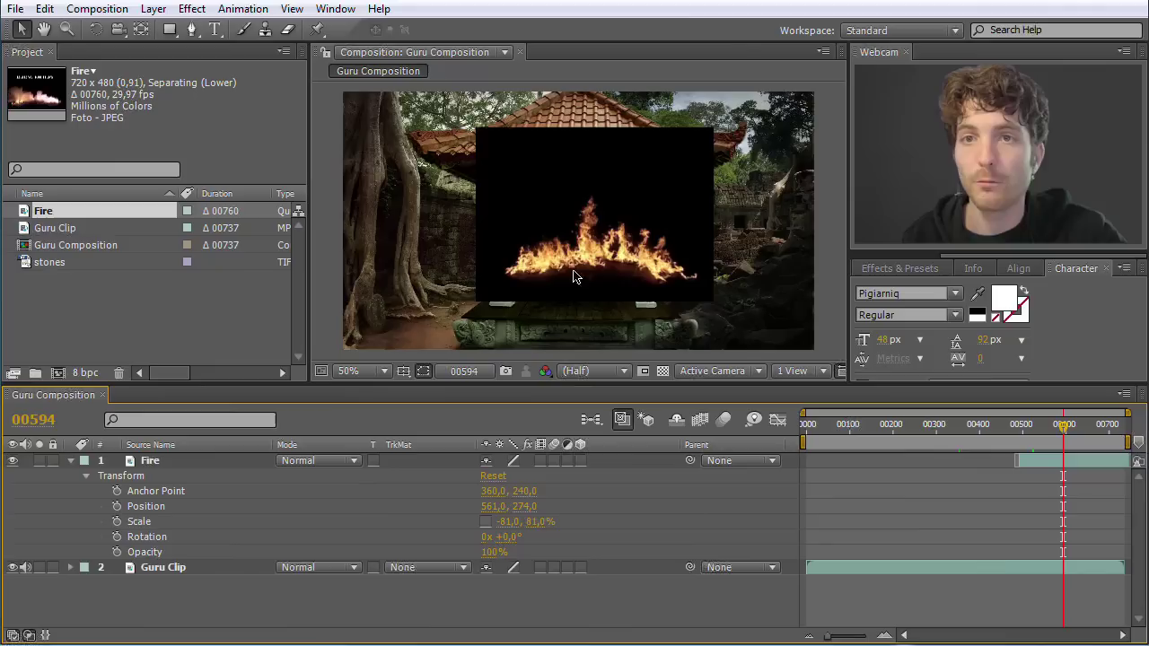
Step: Try rotating the Fire layer to about -18°, and reset its rotation to 0°
left_click_drag(504, 541, 423, 544)
mouse_move(508, 544)
left_mouse_down()
mouse_move(712, 548)
mouse_move(526, 559)
mouse_move(511, 547)
left_mouse_up()
left_click(507, 537)
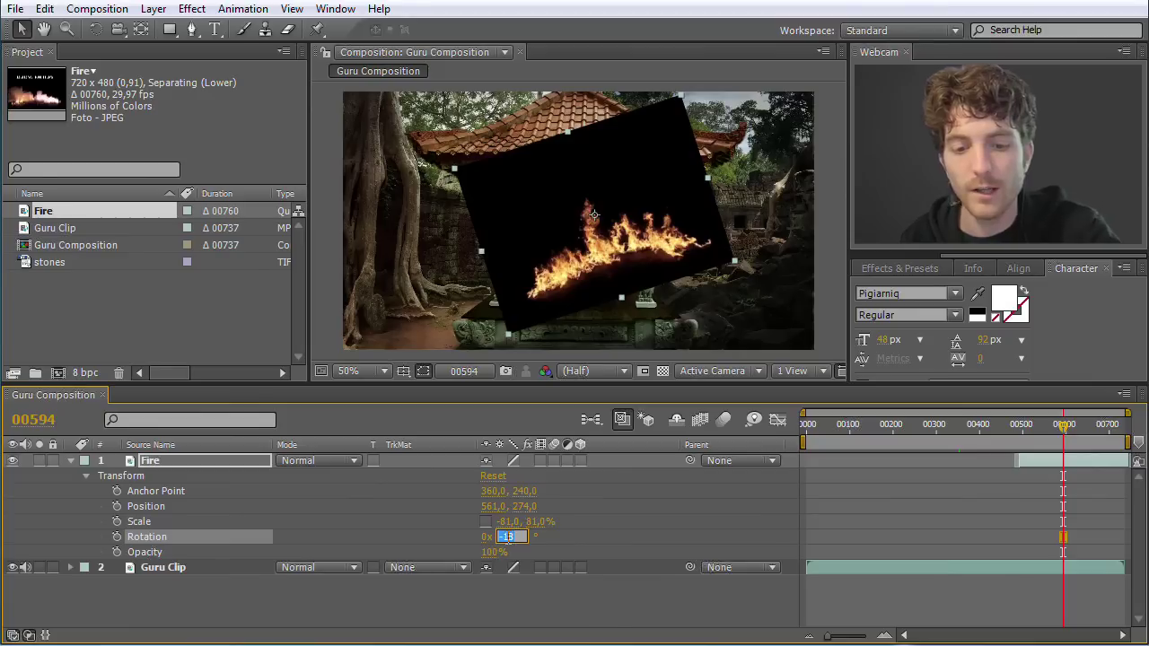
type("0")
key("Return")
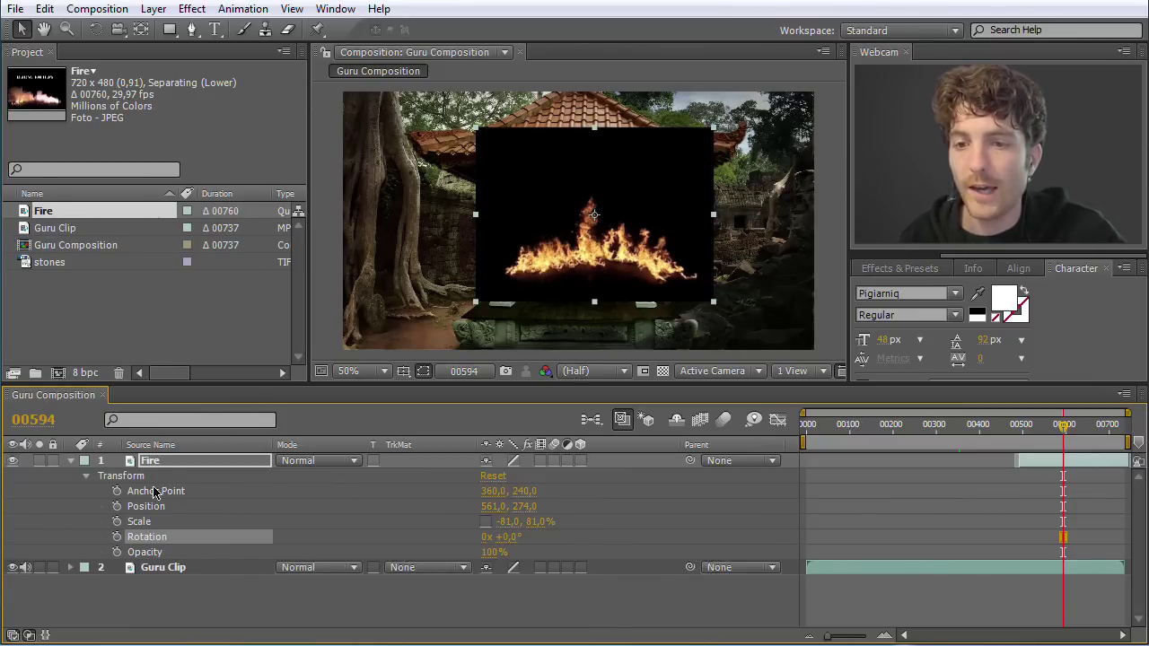
Step: Move the Fire layer's anchor point to 157, 240 and its position to 598, 274
left_click(185, 489)
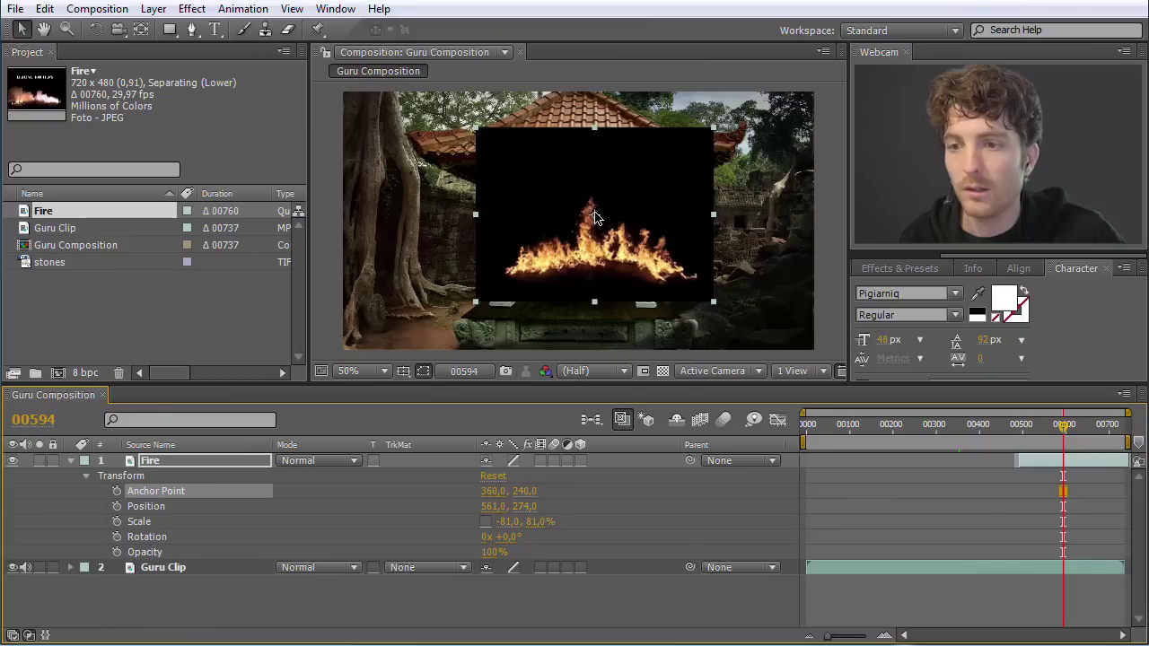
left_click_drag(493, 491, 336, 500)
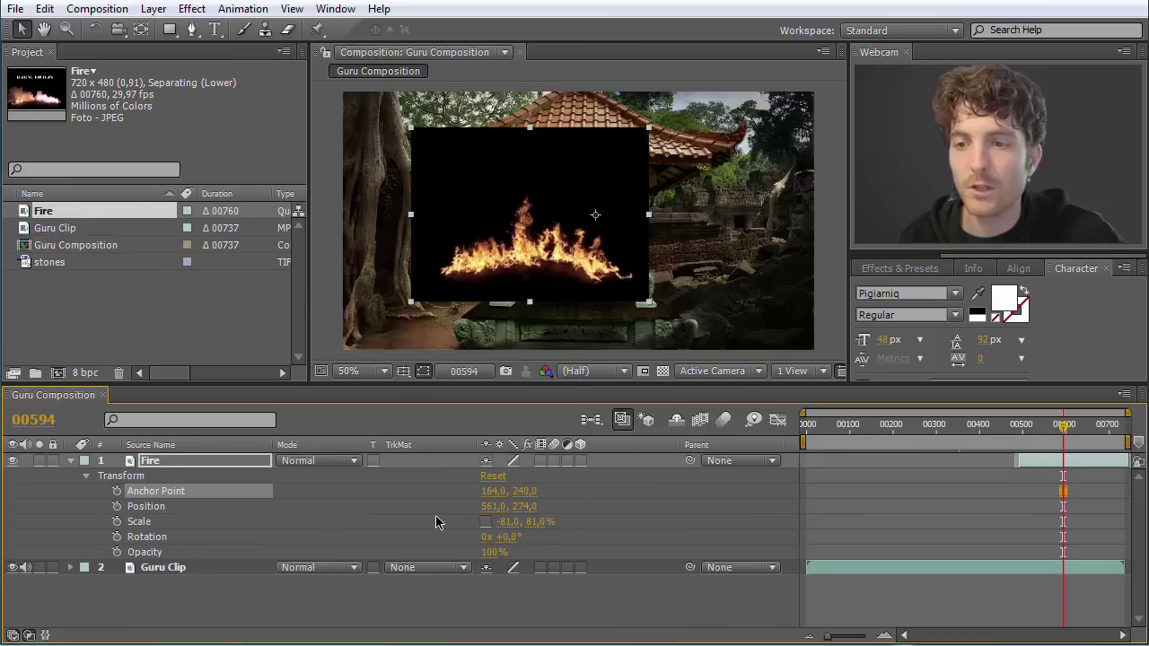
mouse_move(492, 506)
left_mouse_down()
mouse_move(636, 513)
mouse_move(505, 513)
mouse_move(529, 511)
mouse_move(494, 499)
mouse_move(505, 496)
mouse_move(484, 504)
left_mouse_up()
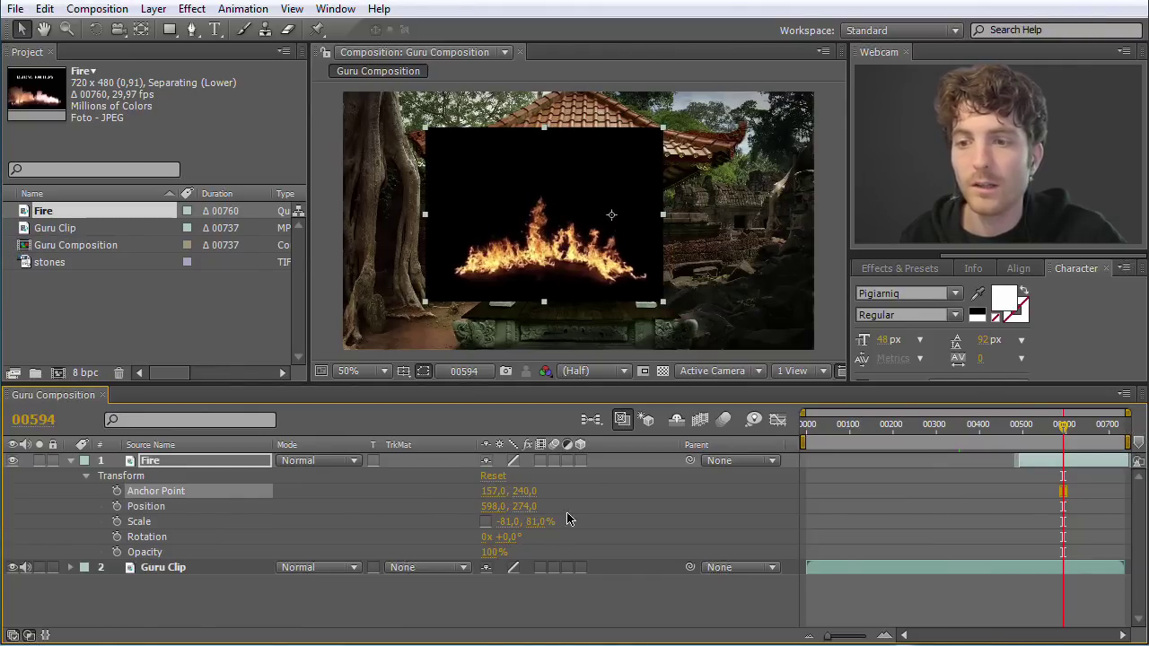
Step: Try rotating the Fire layer about 11° around its shifted anchor point, reset the rotation to 0°, and try its opacity, returning it to 100%
mouse_move(507, 543)
left_mouse_down()
mouse_move(527, 544)
mouse_move(477, 549)
mouse_move(513, 545)
left_mouse_up()
left_click(511, 539)
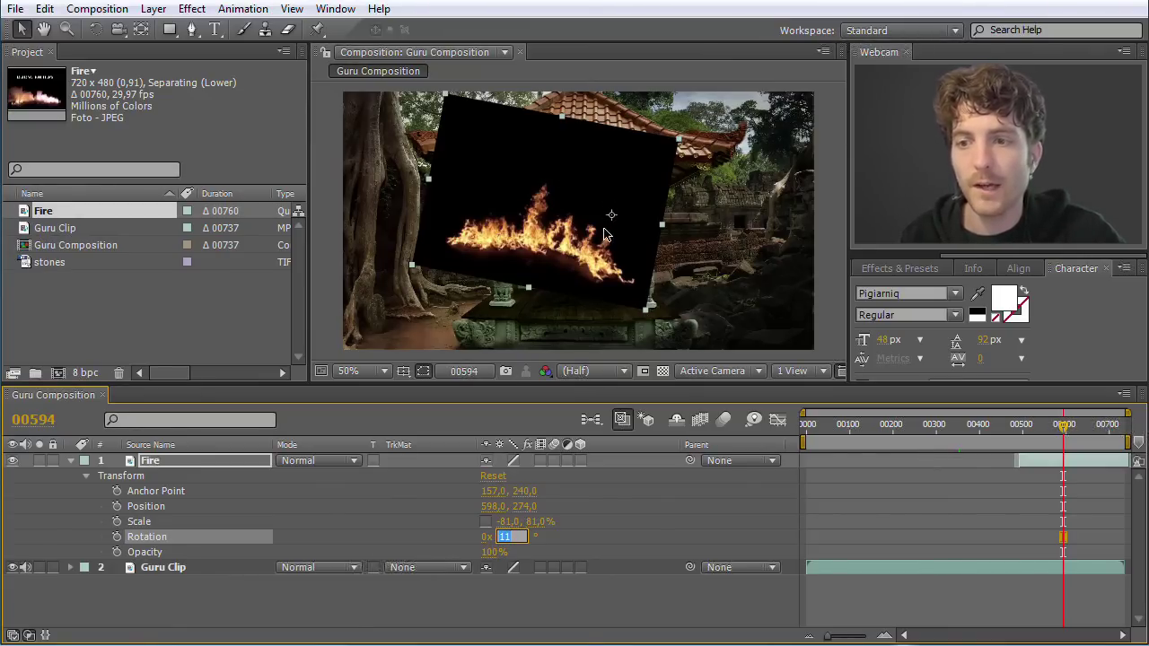
type("0")
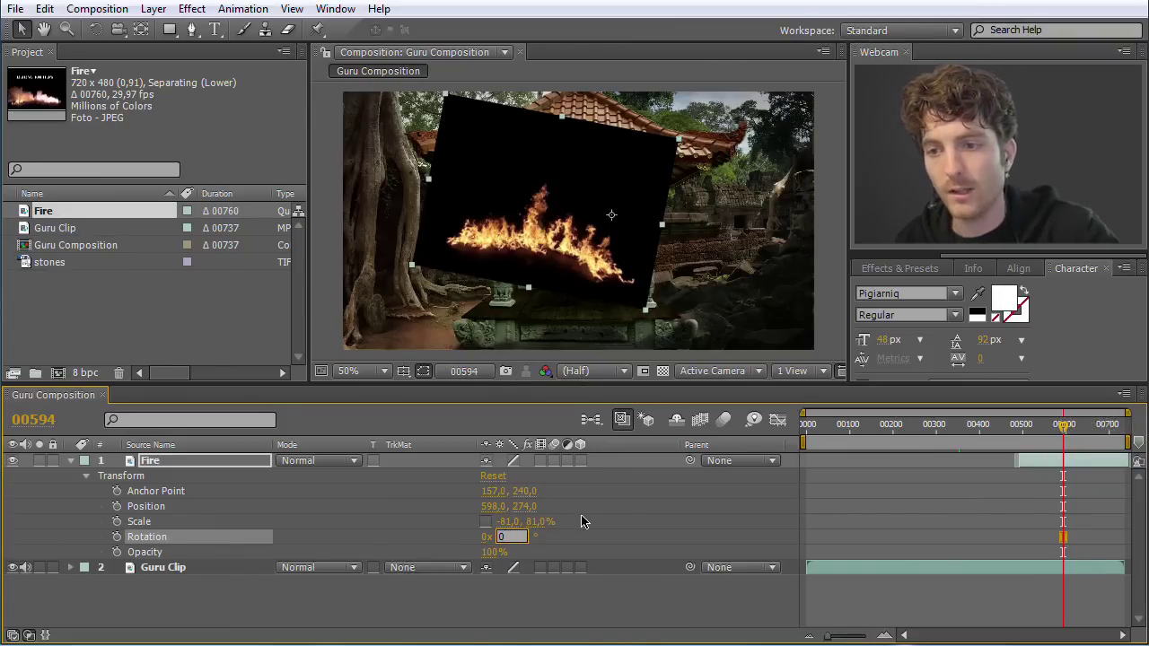
left_click(581, 521)
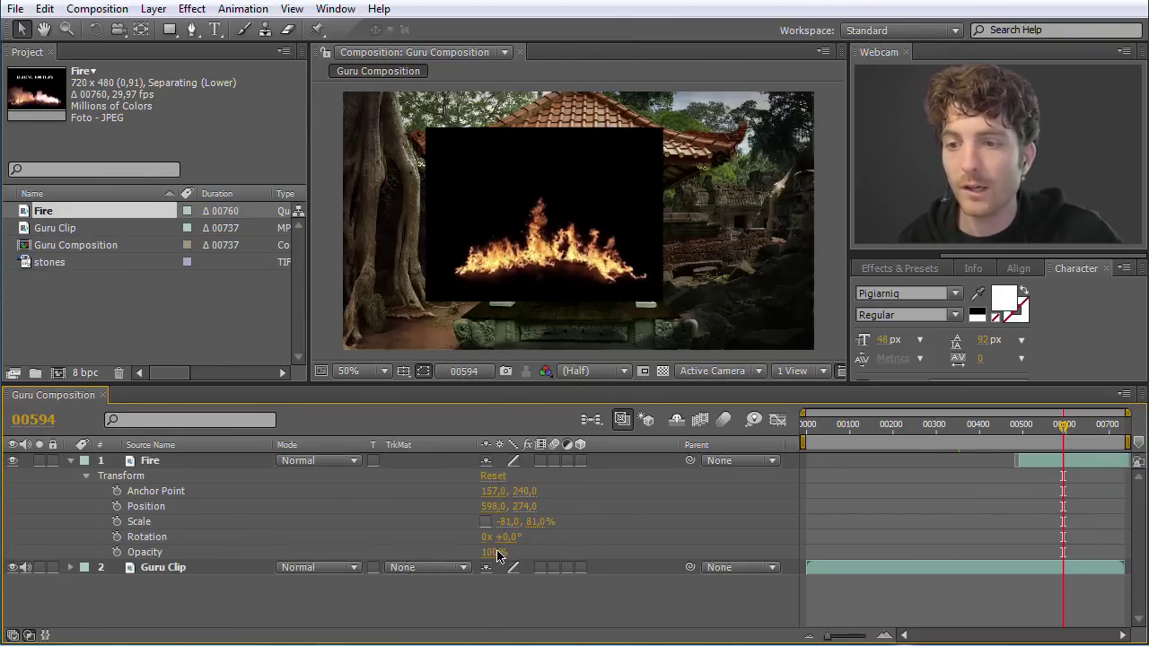
left_click_drag(492, 558, 527, 560)
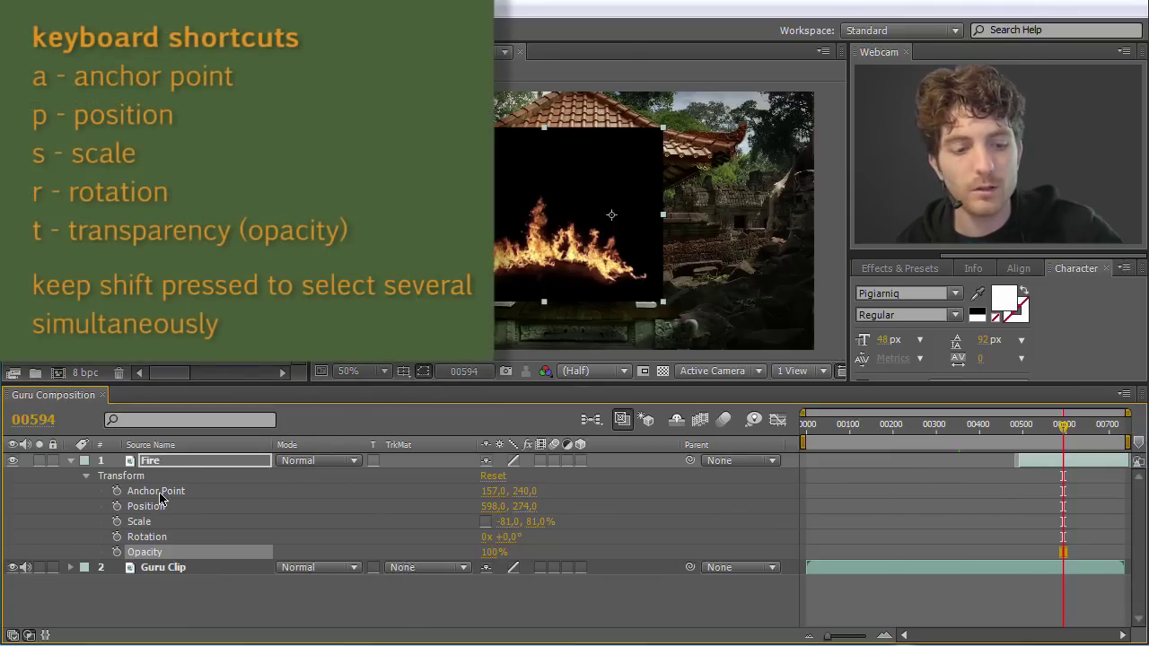
Step: Show the Fire layer's Anchor Point, Position, Scale, Rotation and Opacity properties one at a time, and collapse the layer
key("a")
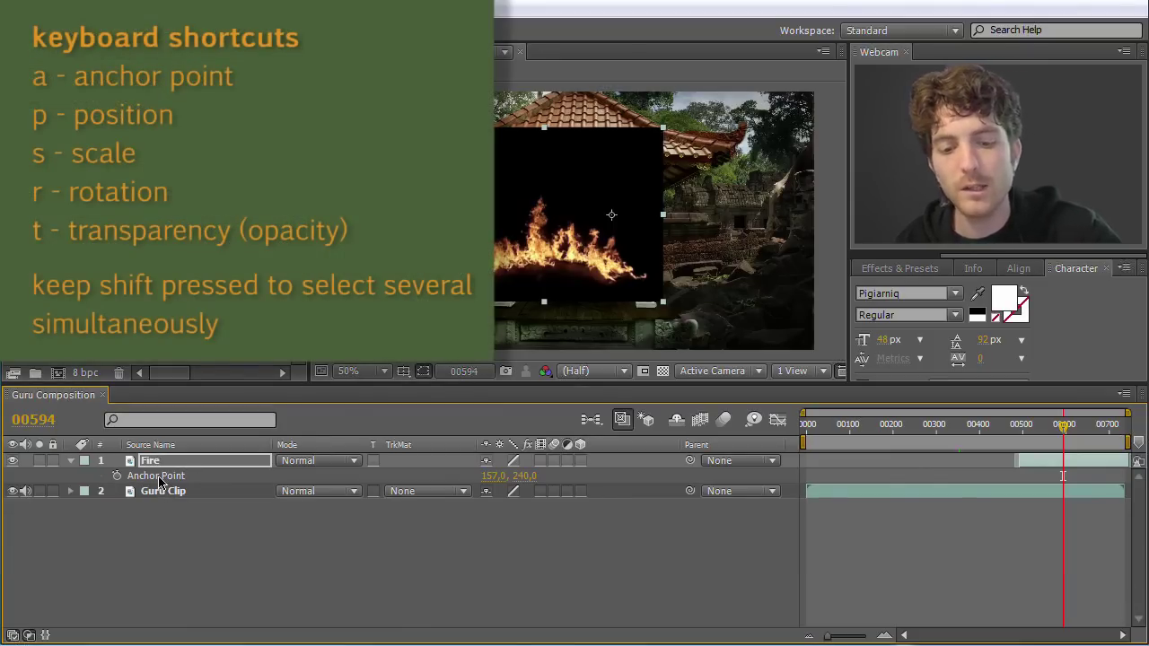
key("p")
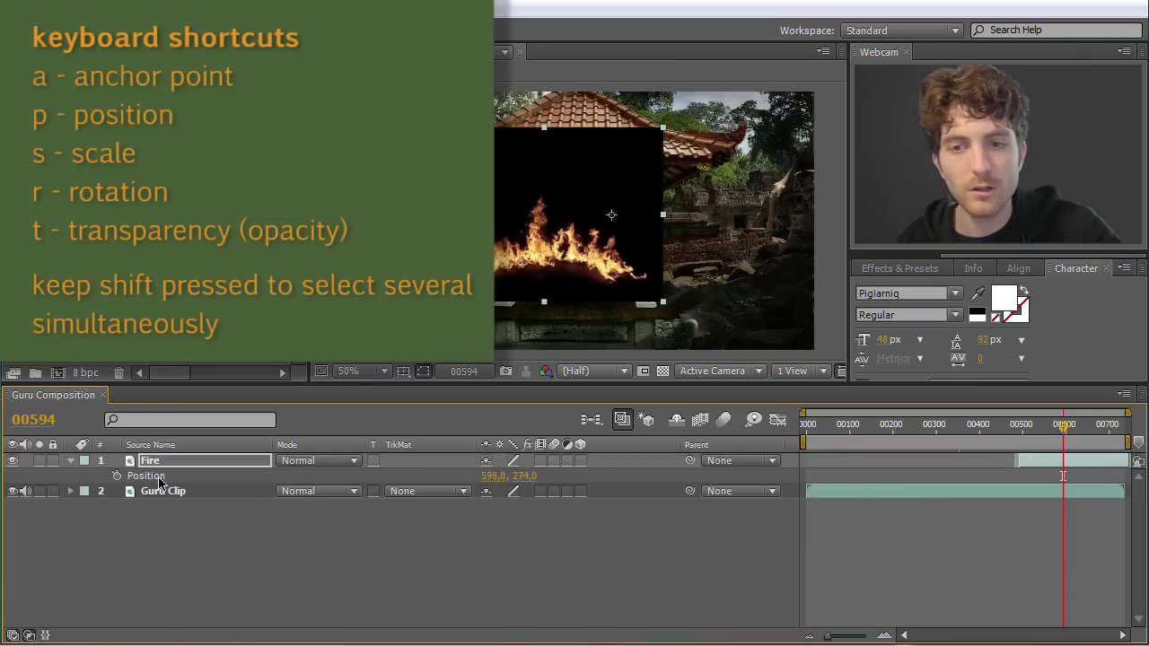
key("s")
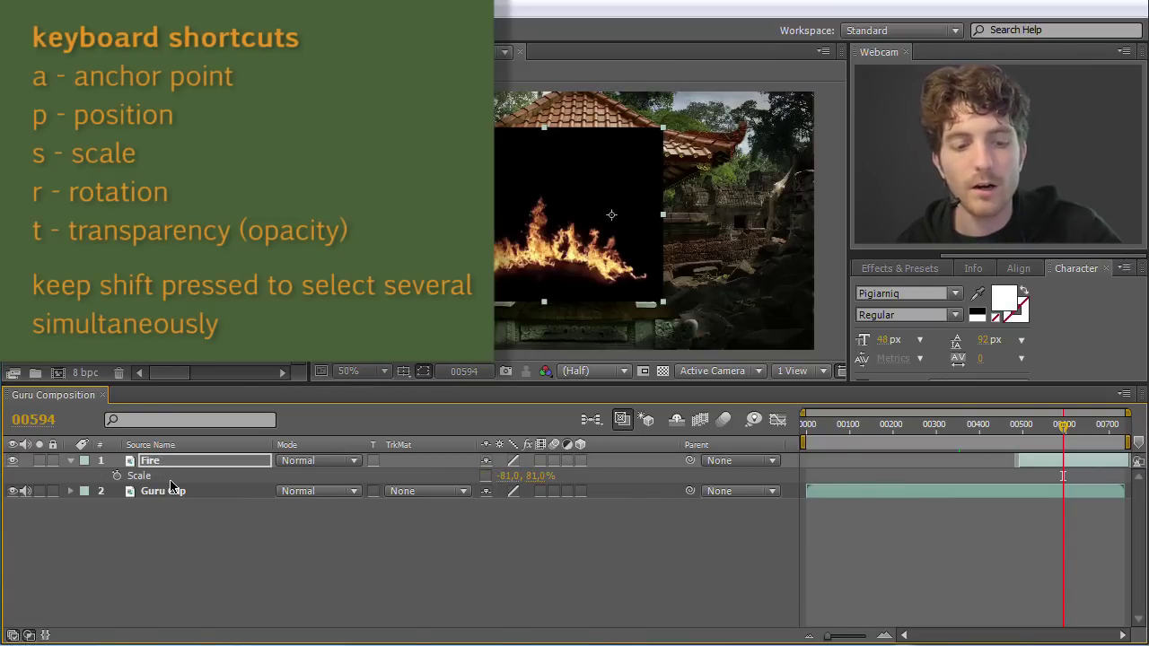
key("r")
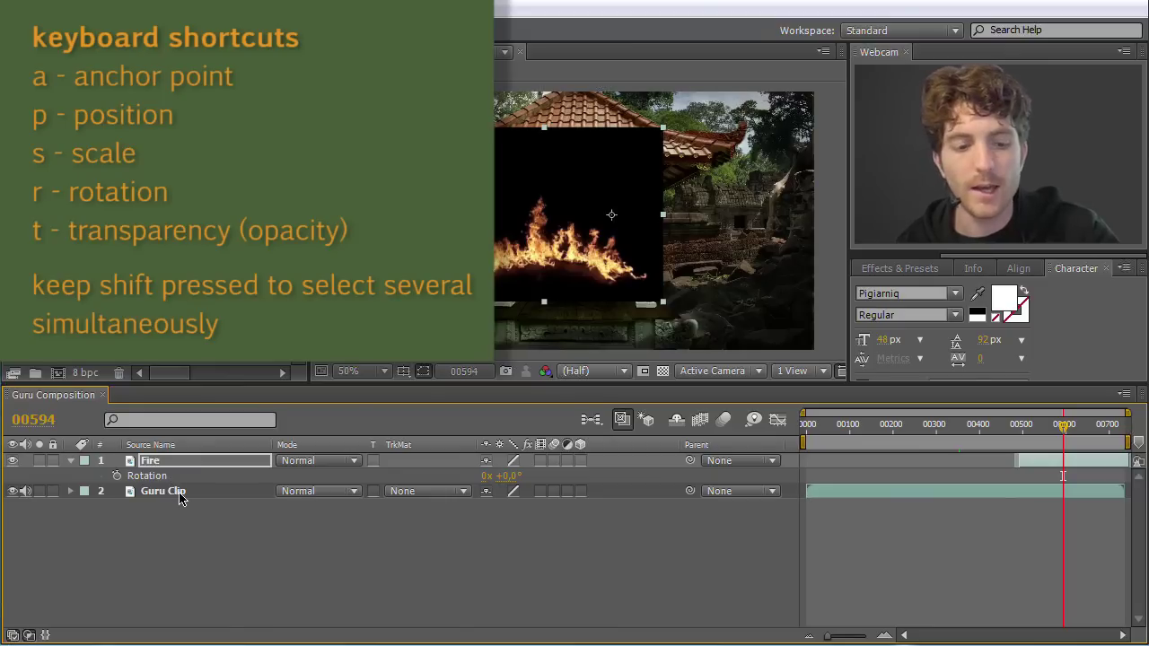
key("t")
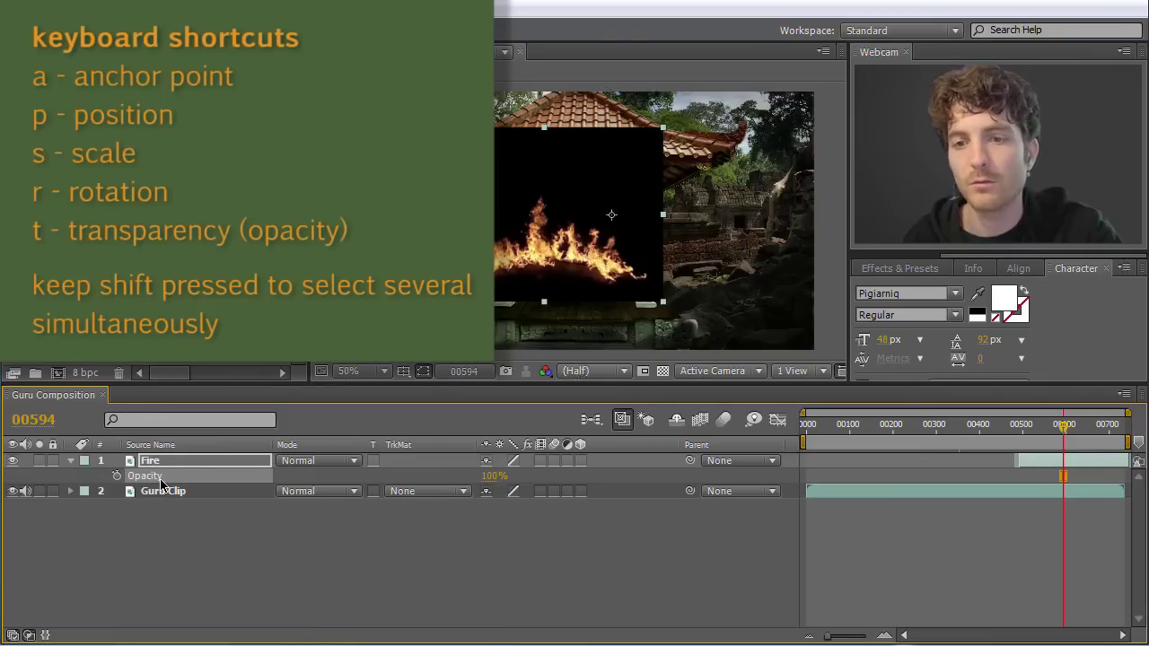
key("t")
key("t")
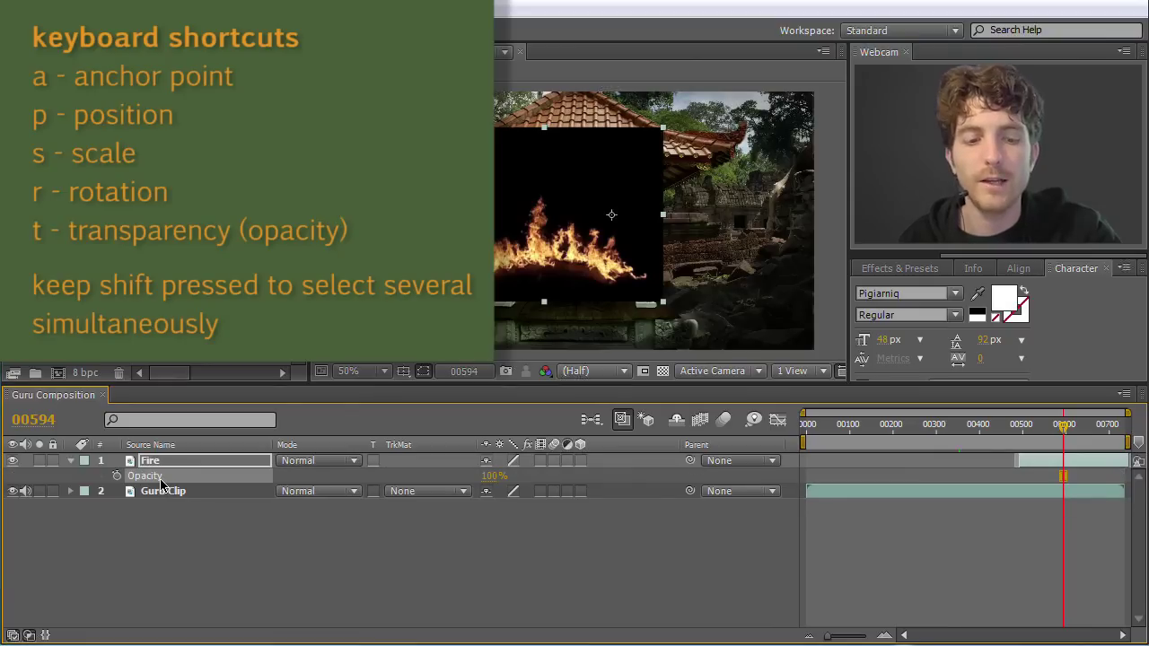
key("t")
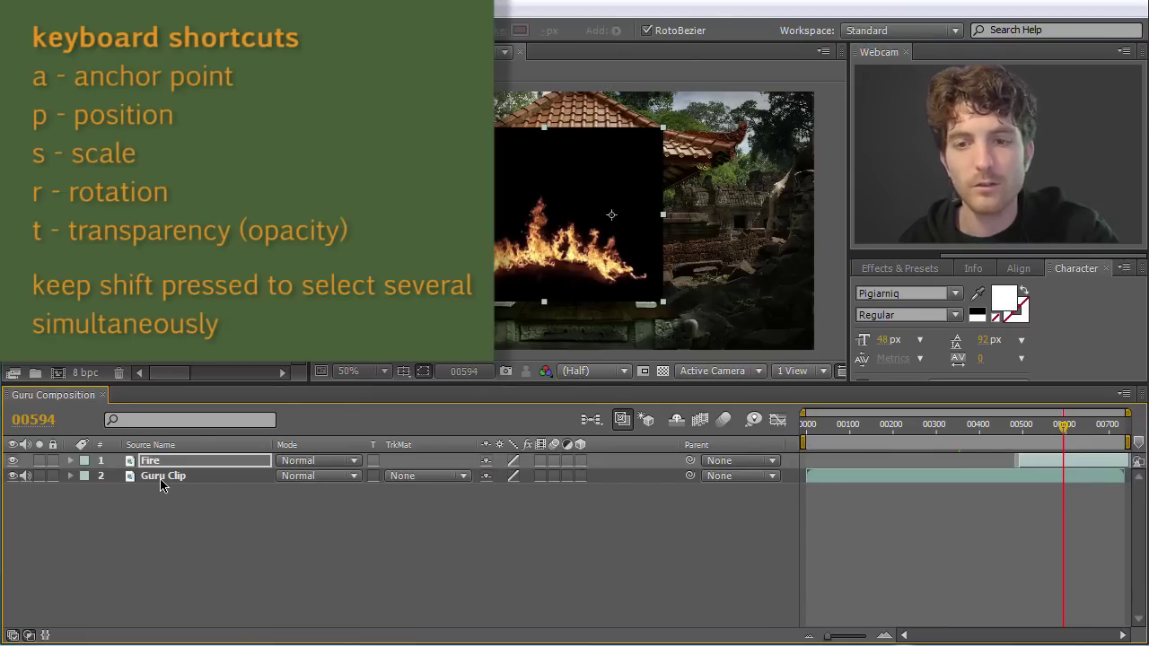
Step: Show the Fire layer's Opacity, Position and Anchor Point properties together
key("t")
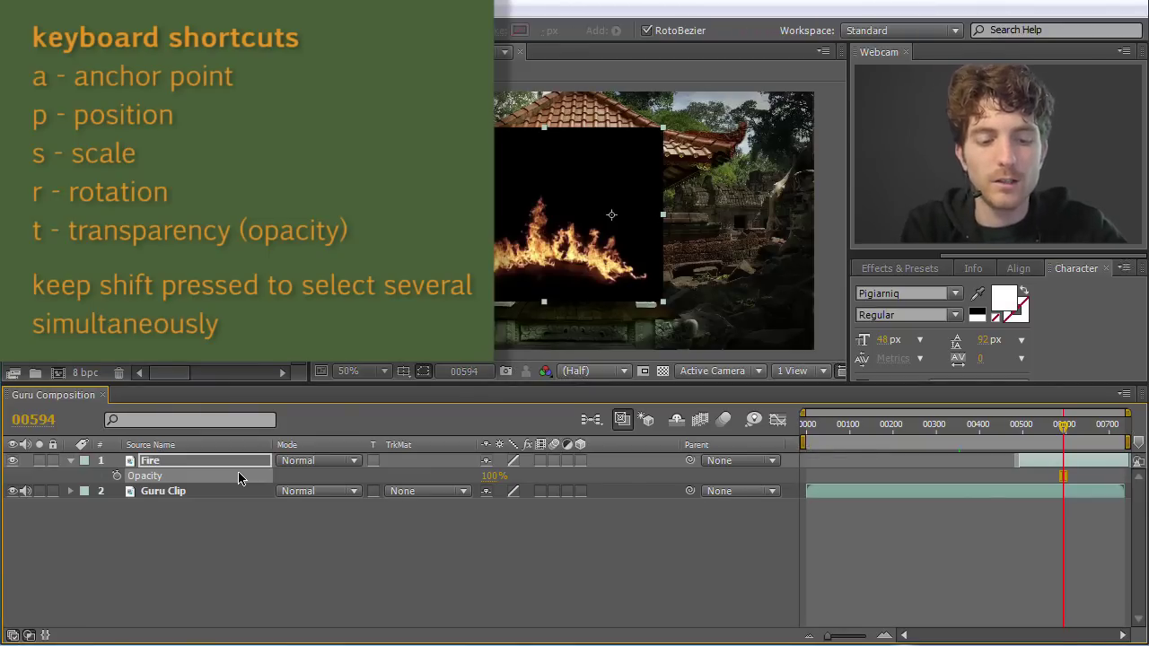
key("shift+p")
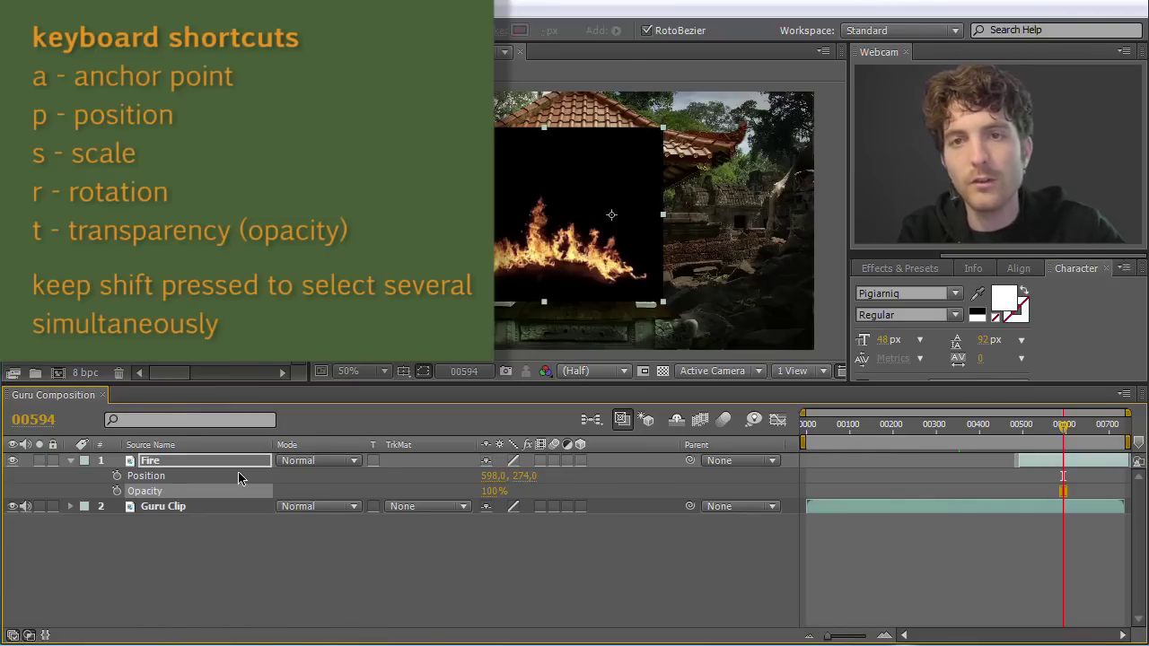
key("shift+a")
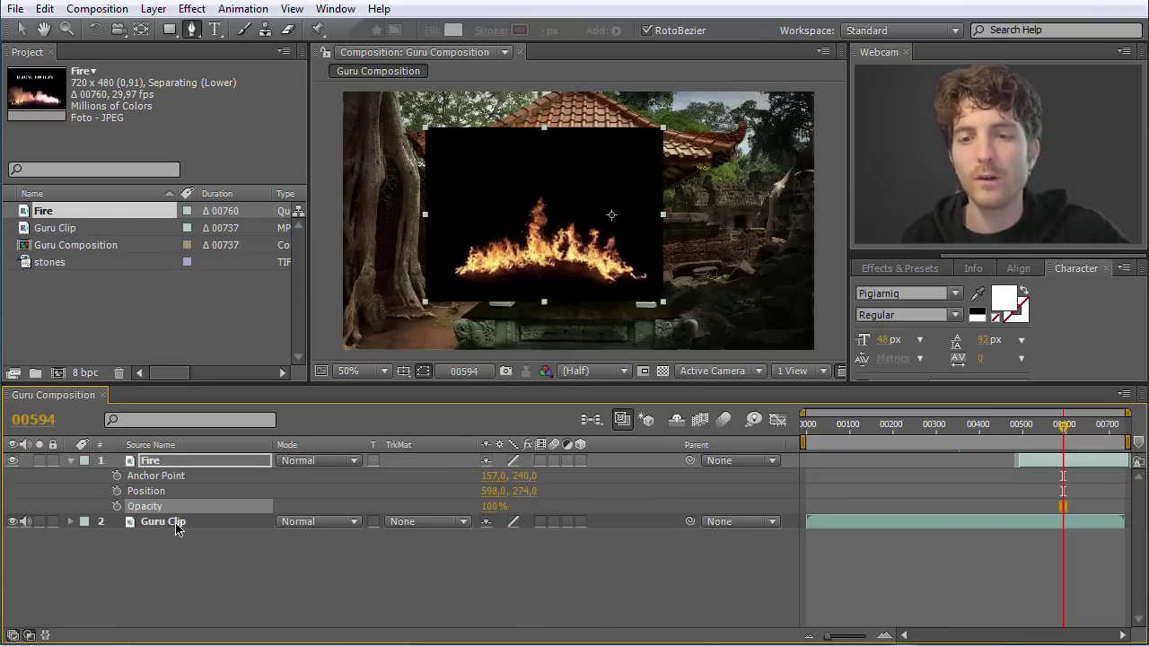
left_click(71, 522)
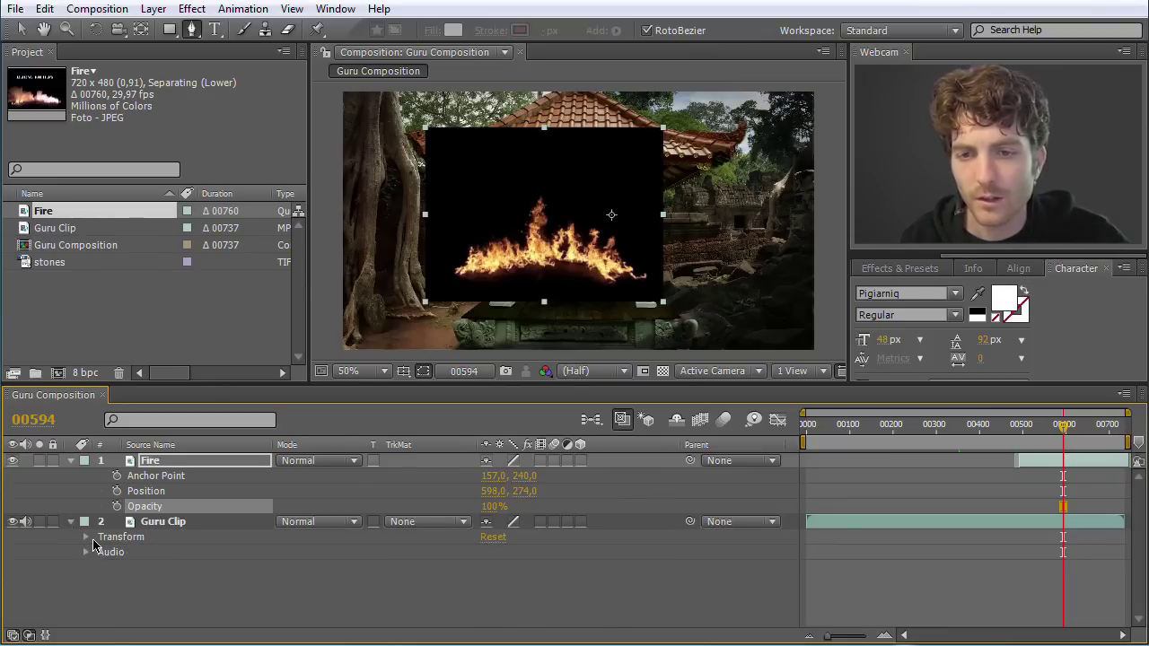
left_click(87, 537)
left_click(86, 536)
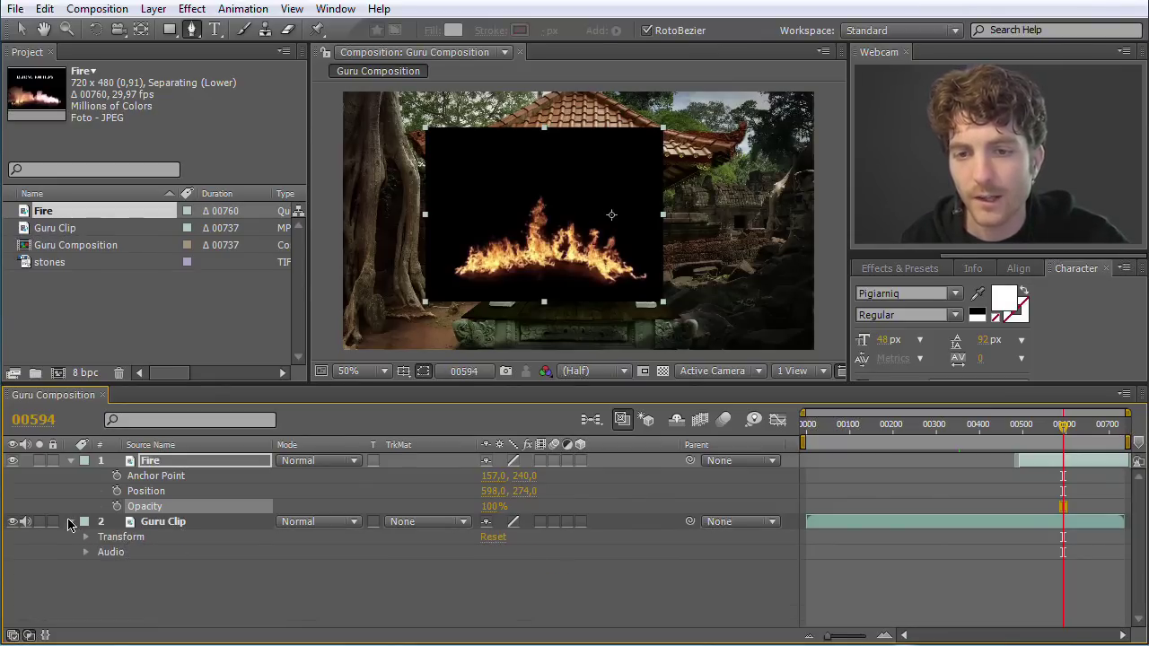
left_click(71, 521)
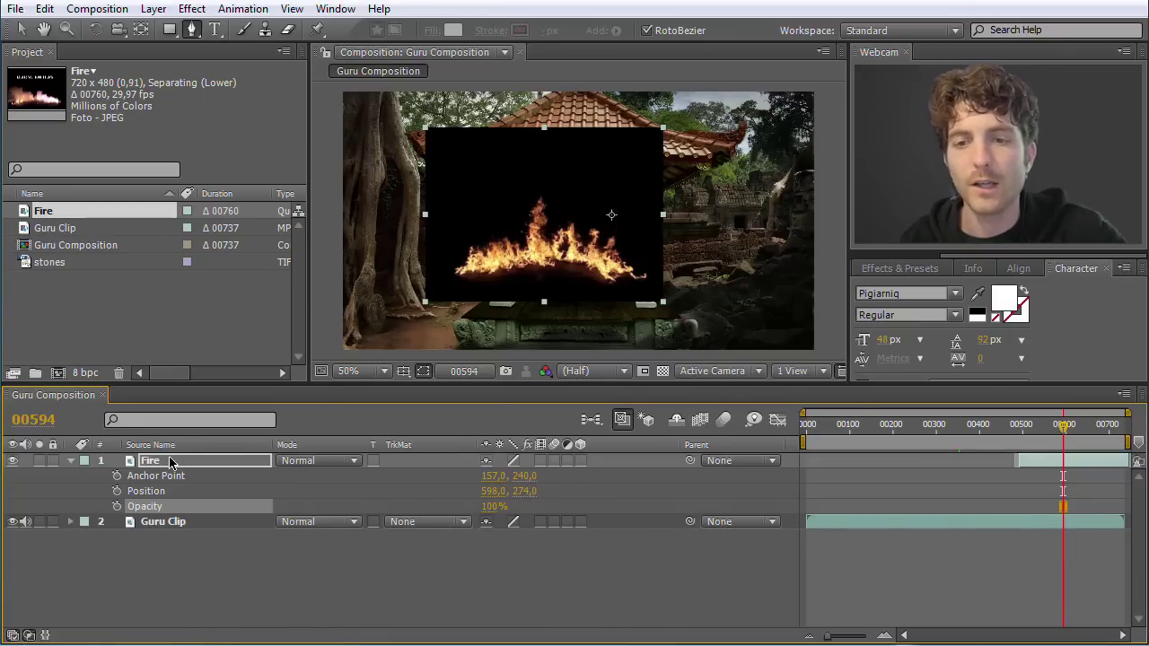
Step: Select both the Fire and Guru Clip layers, collapse them, reveal only their Position properties, and clear the selection
left_click(170, 523)
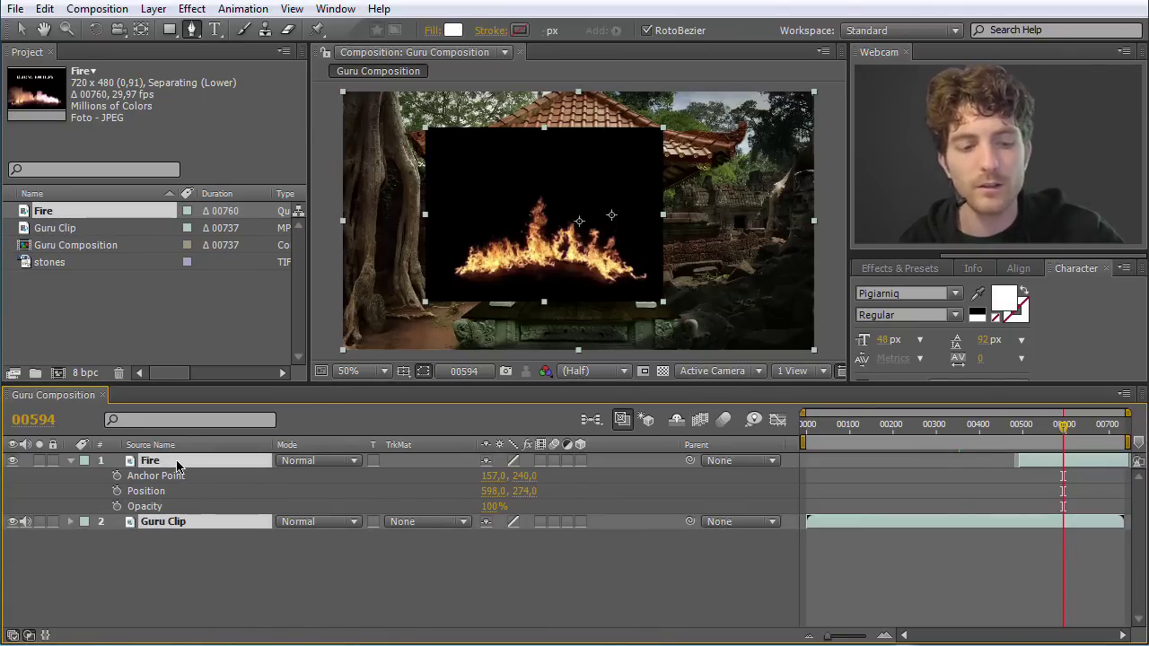
key("ctrl+grave")
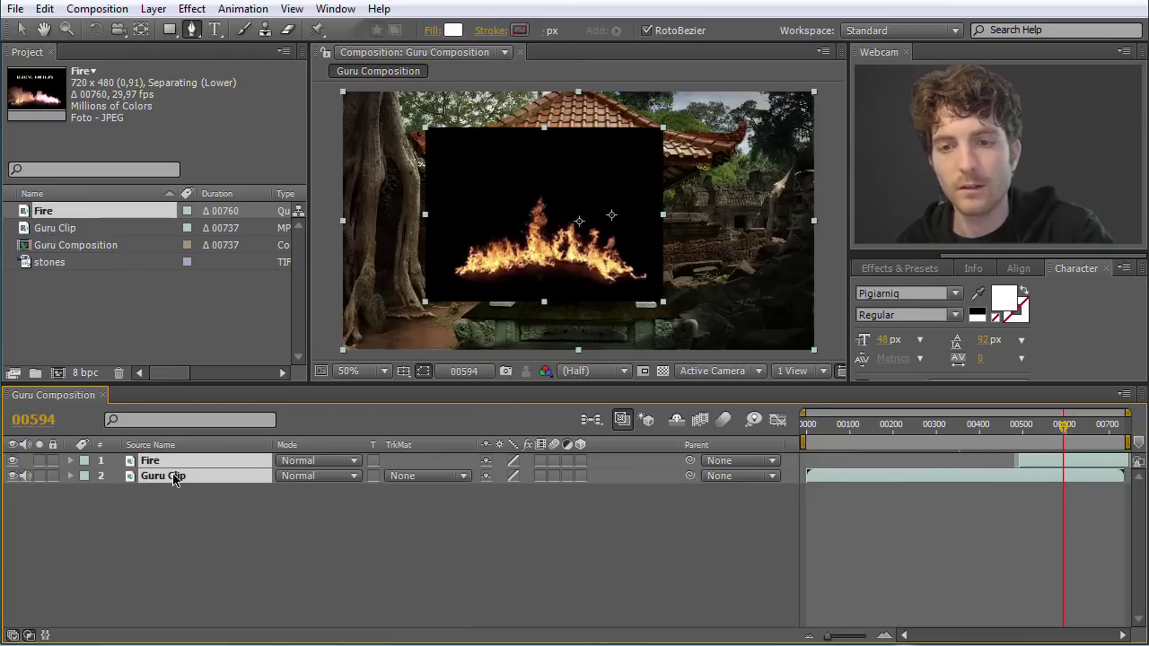
key("p")
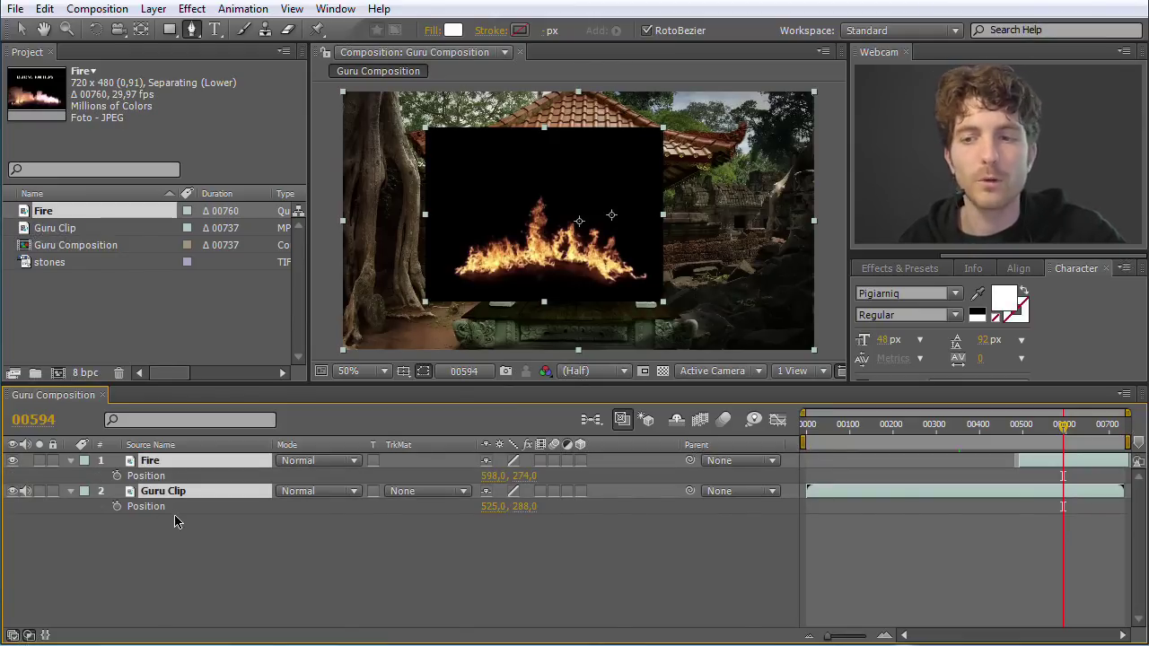
left_click(189, 539)
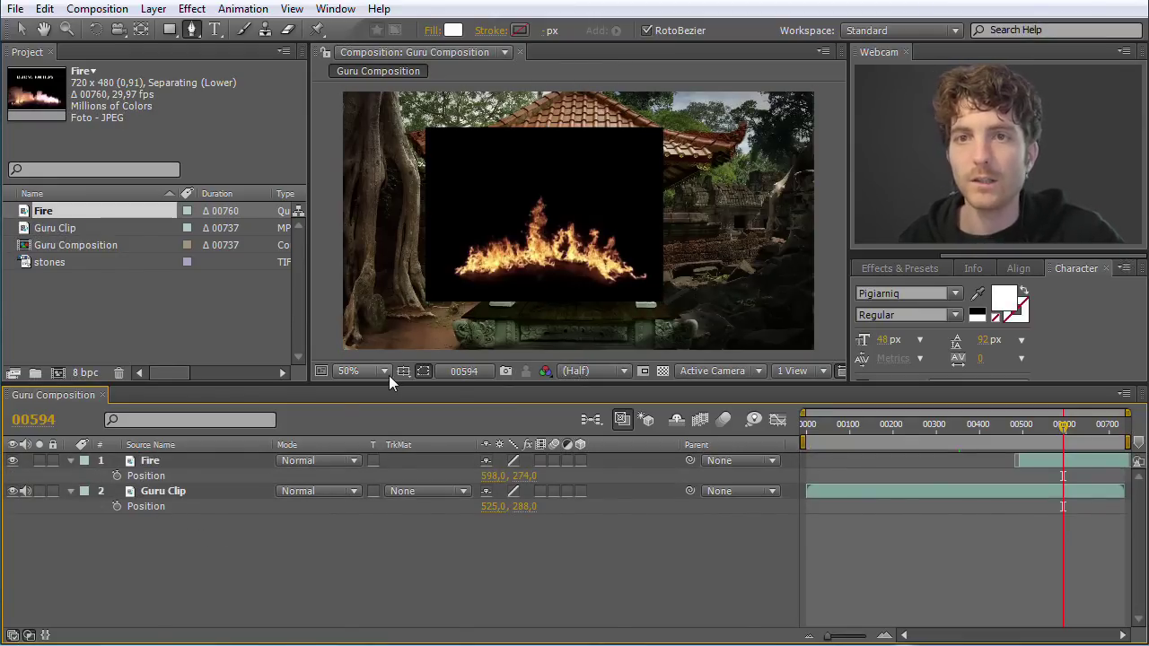
Step: Select the Fire layer in the composition and the stones image among the project footage
left_click(152, 460)
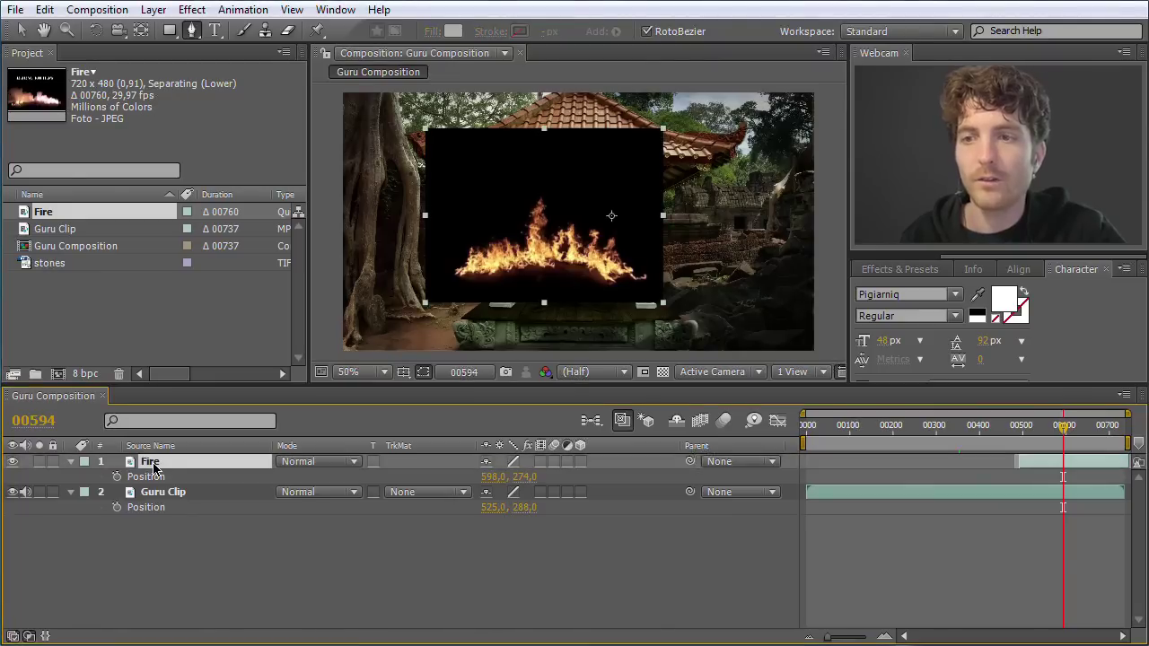
left_click(124, 337)
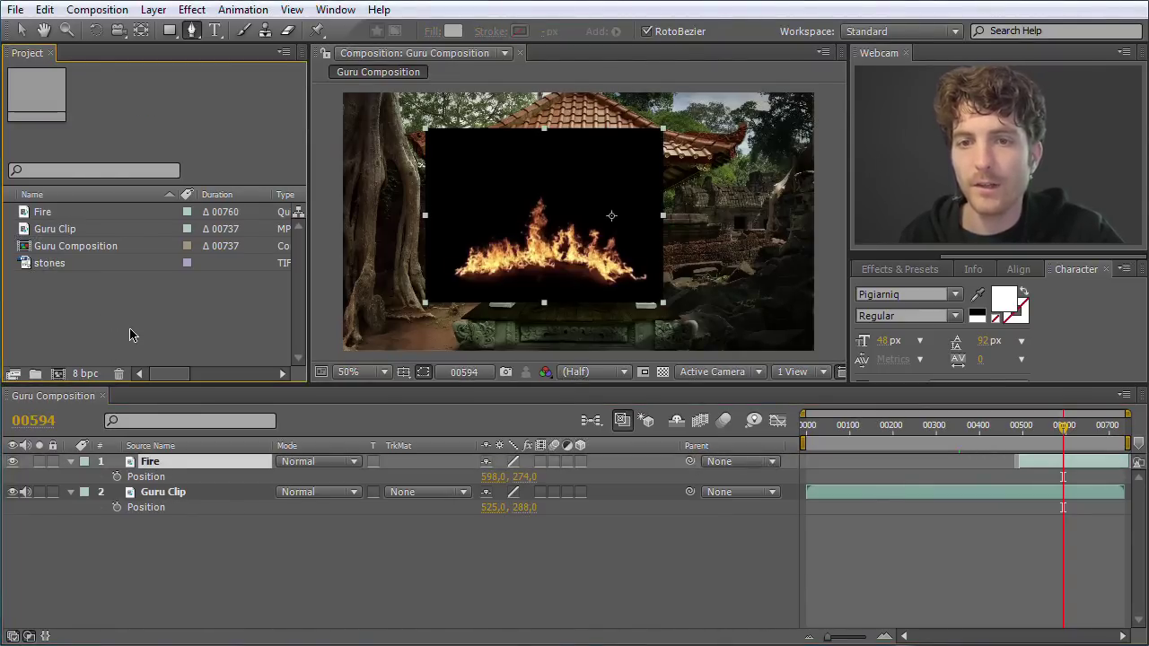
left_click(32, 270)
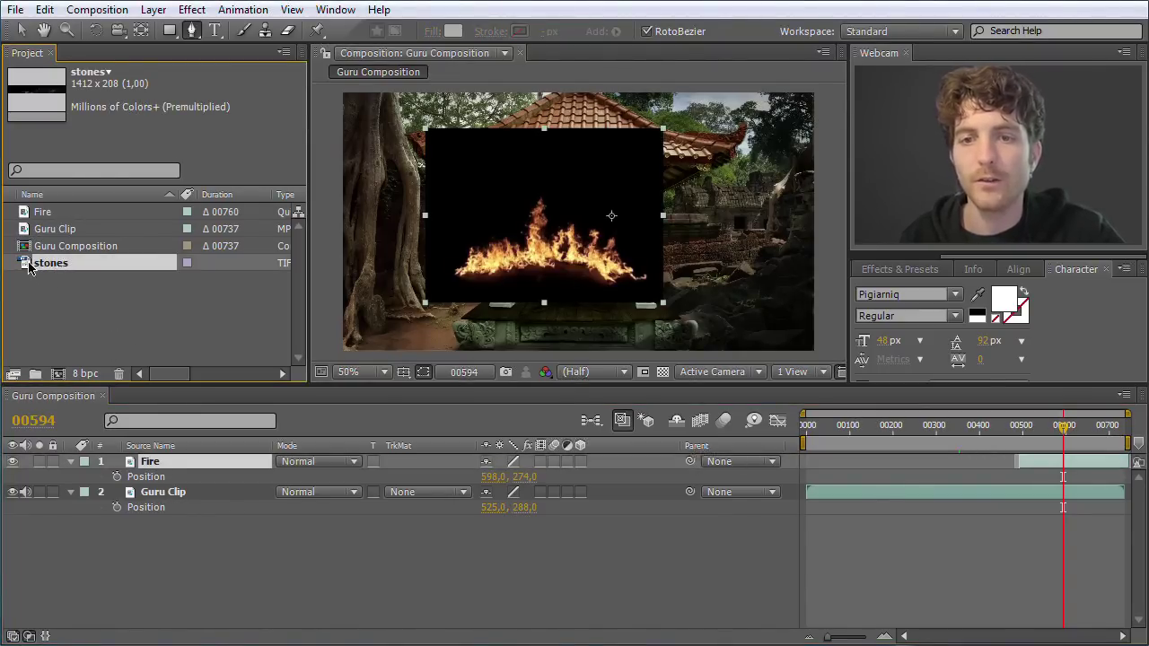
Step: Add the stones image to Guru Composition, activate the Selection tool, and place its layer between Fire and Guru Clip
left_click_drag(30, 269, 149, 513)
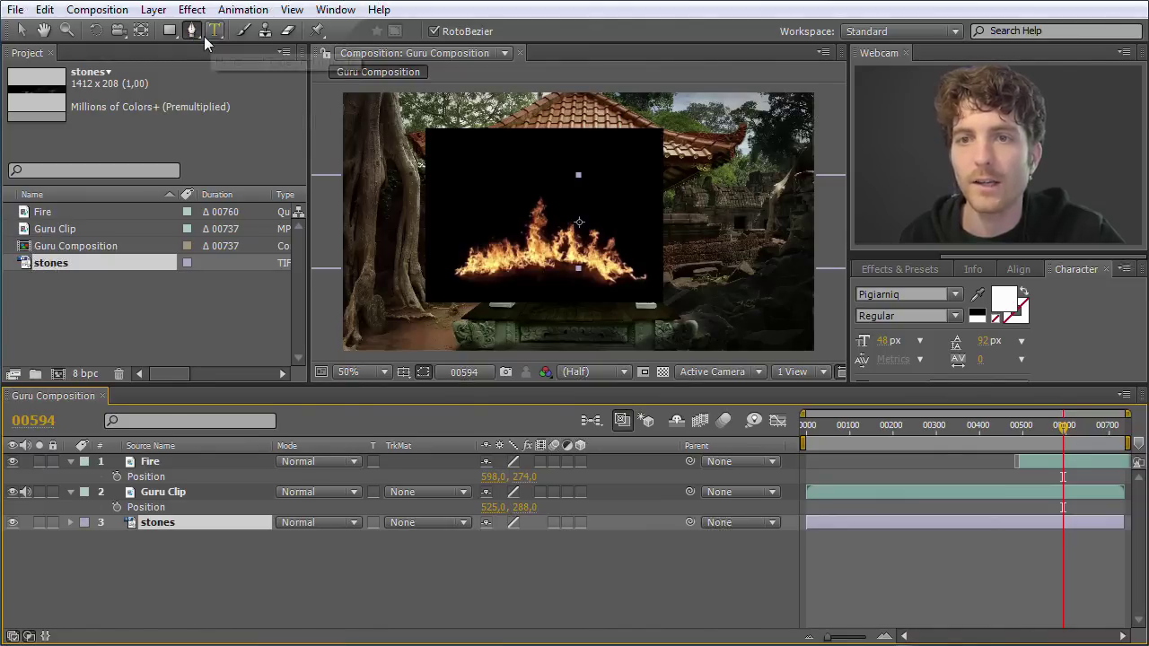
left_click(24, 33)
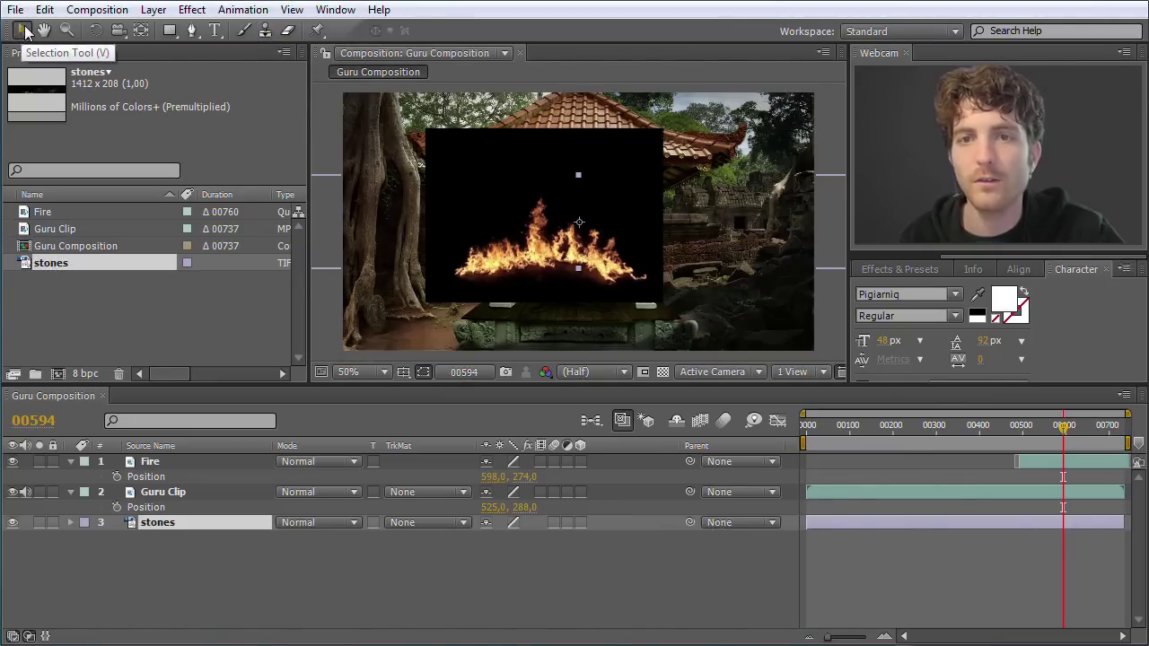
left_click(226, 580)
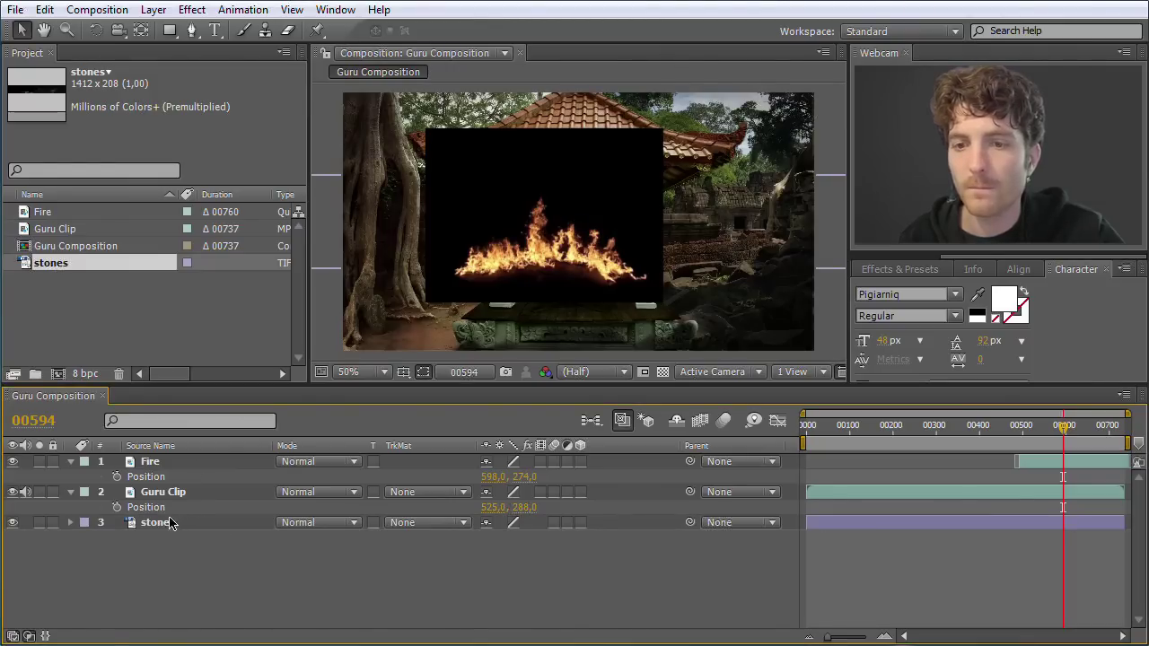
left_click(170, 523)
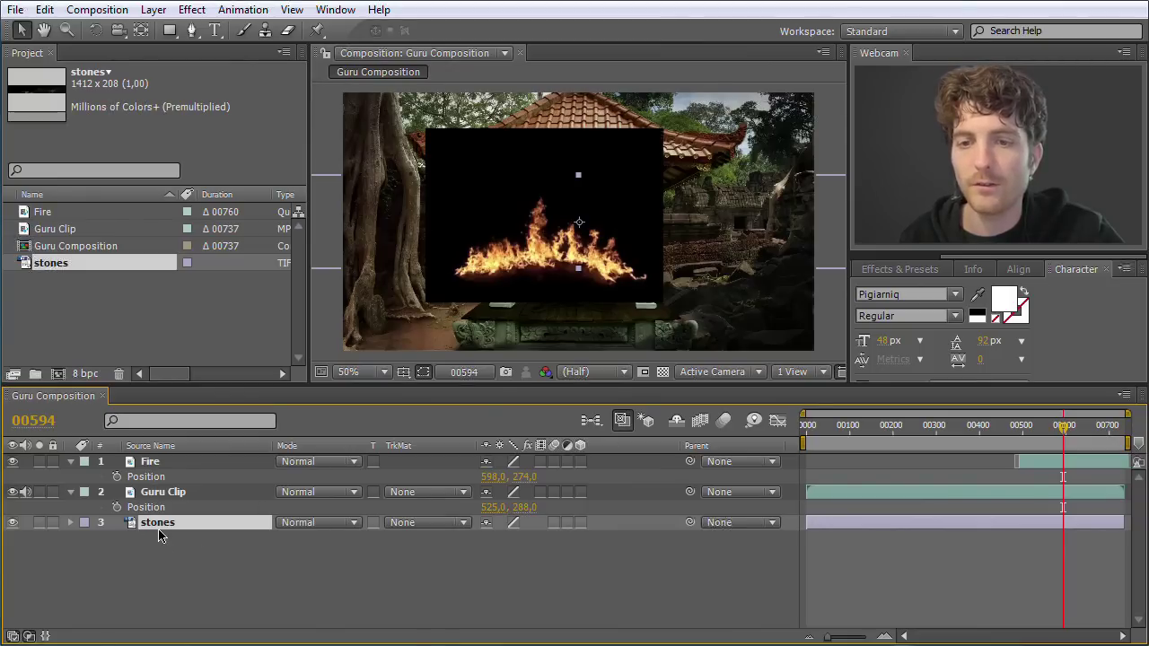
left_click_drag(159, 530, 160, 485)
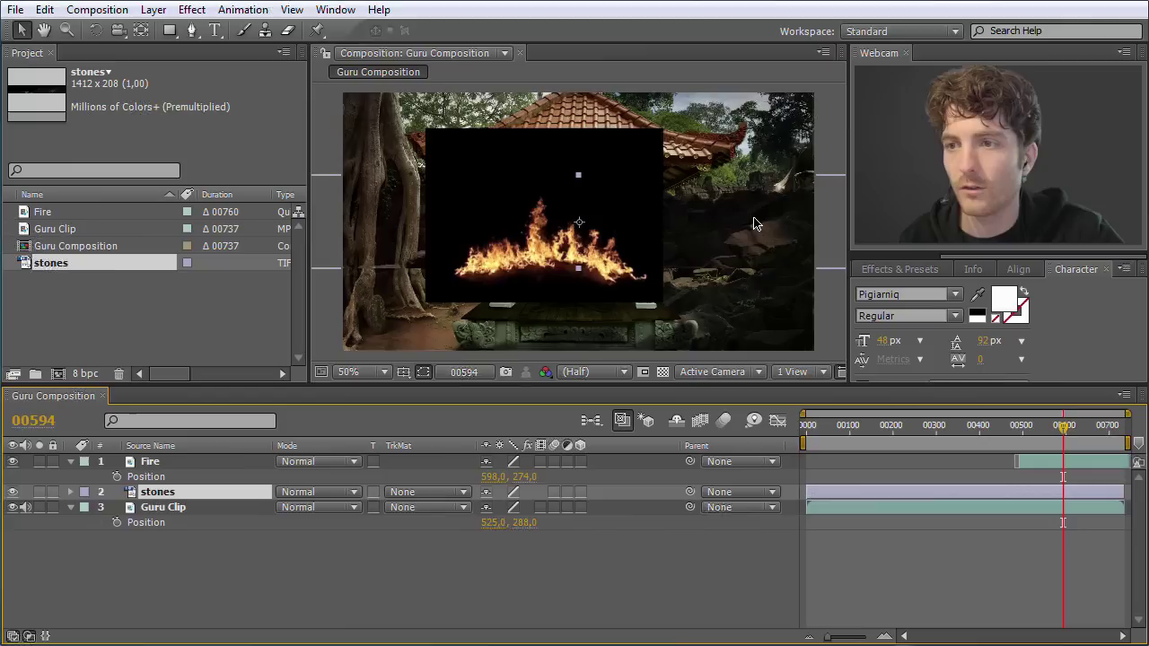
Step: Shift the stones slightly left in the frame, bring their layer above Fire, and return it to between Fire and Guru Clip
left_click_drag(758, 224, 721, 237)
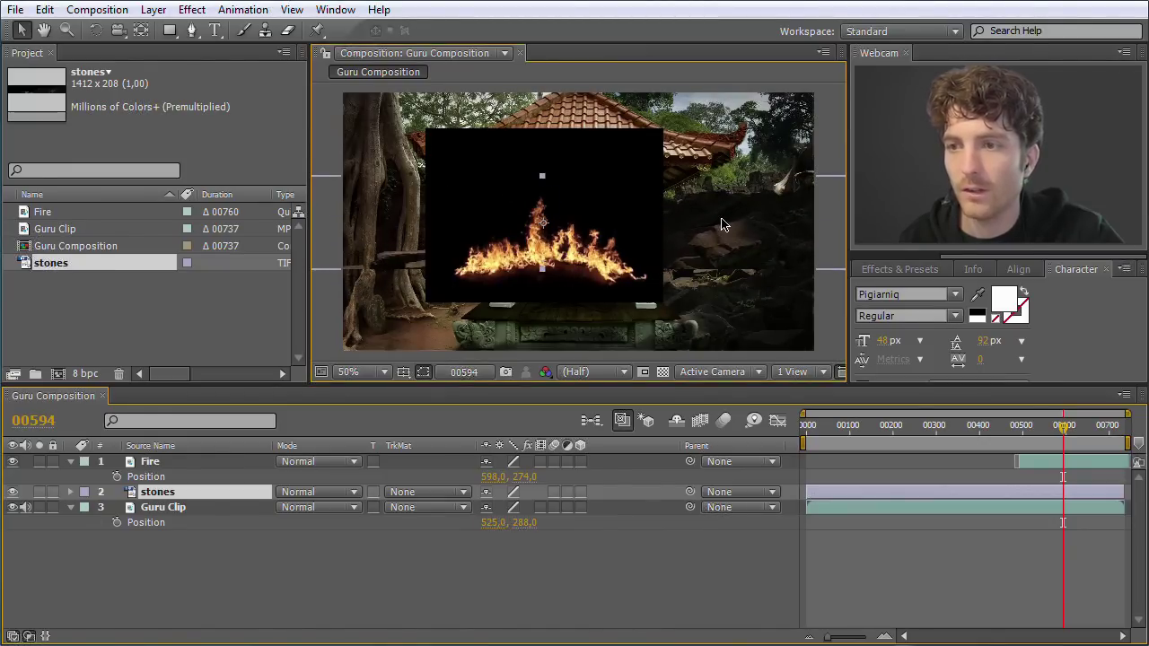
key("Return")
key("Return")
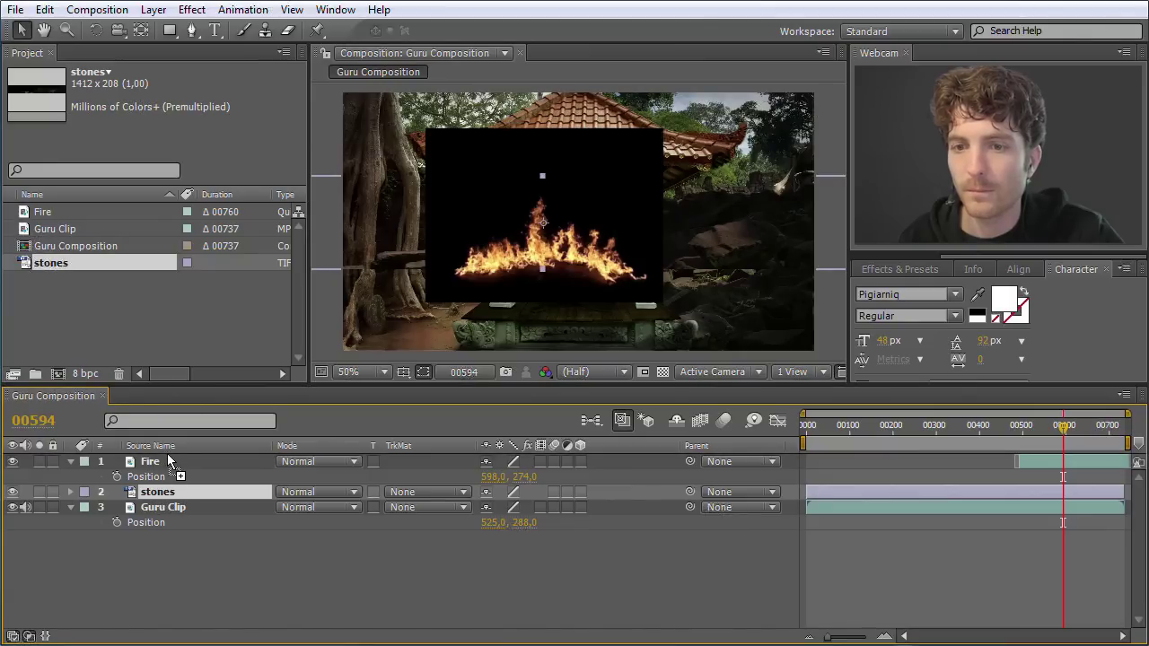
key("ctrl+bracketright")
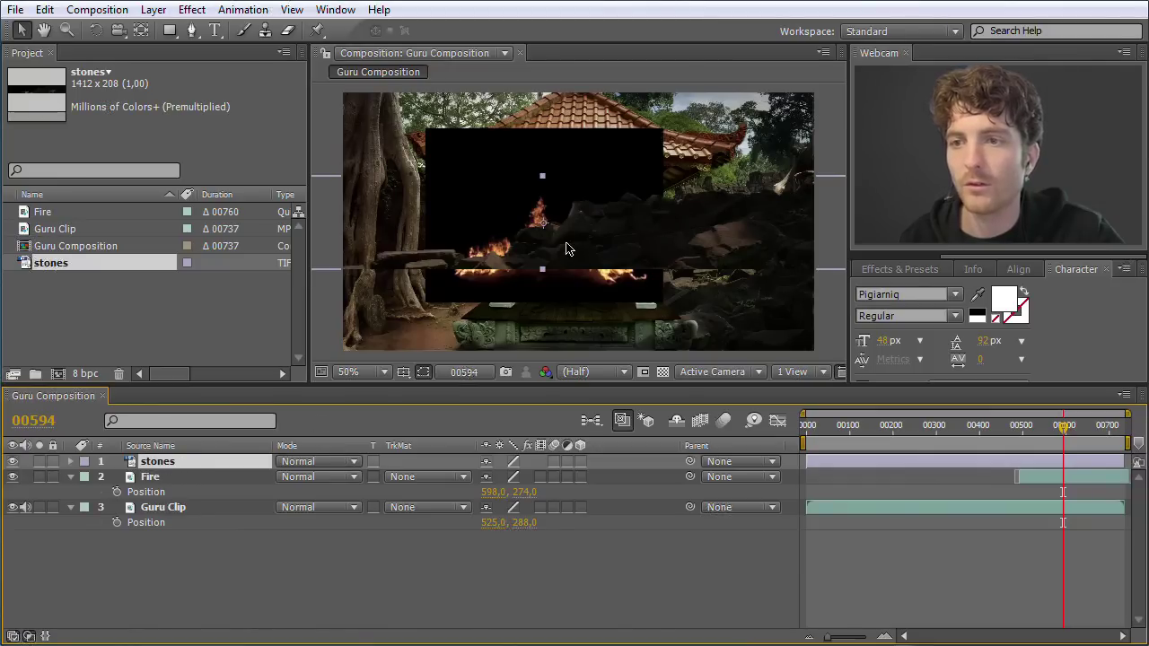
left_click_drag(162, 463, 165, 494)
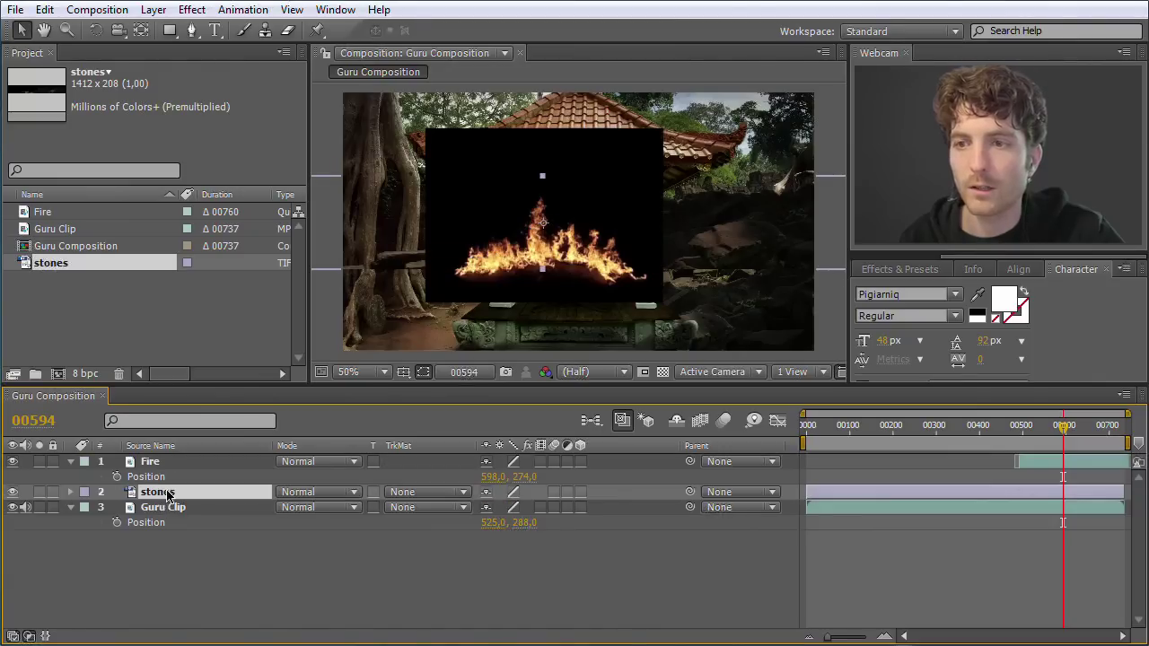
Step: Move the stones to the lower right of the picture and reposition the Fire layer to 702, 424
left_click_drag(698, 214, 606, 350)
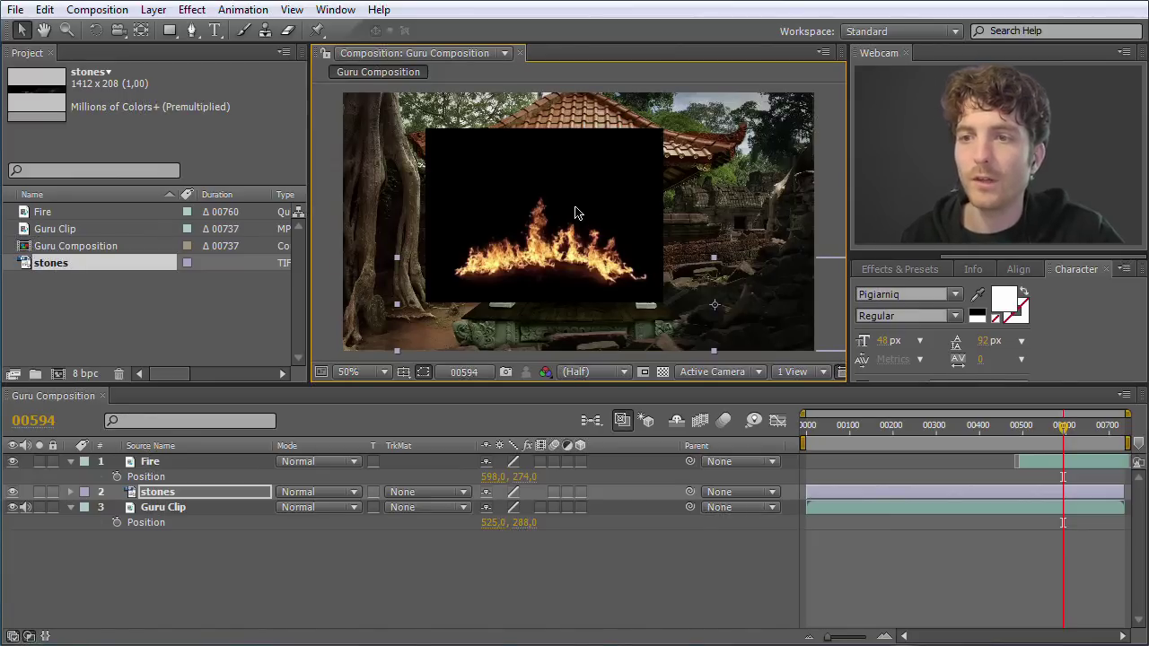
left_click(577, 212)
left_click_drag(562, 204, 605, 268)
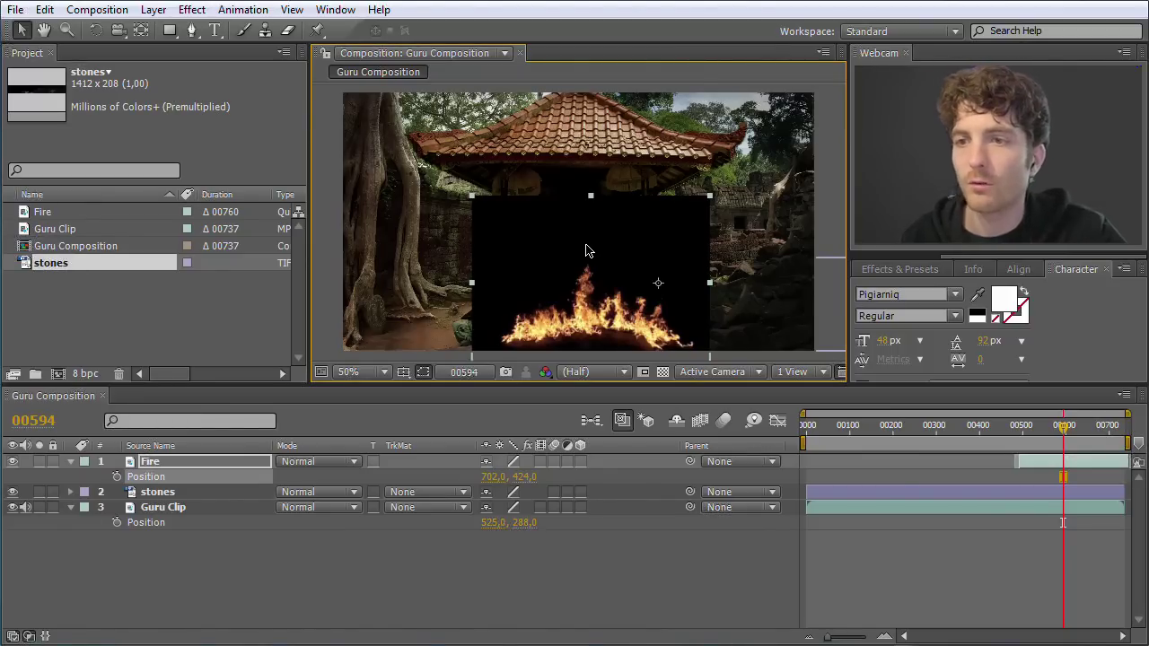
Step: Set the Fire layer's blending mode to Screen
left_click(232, 493)
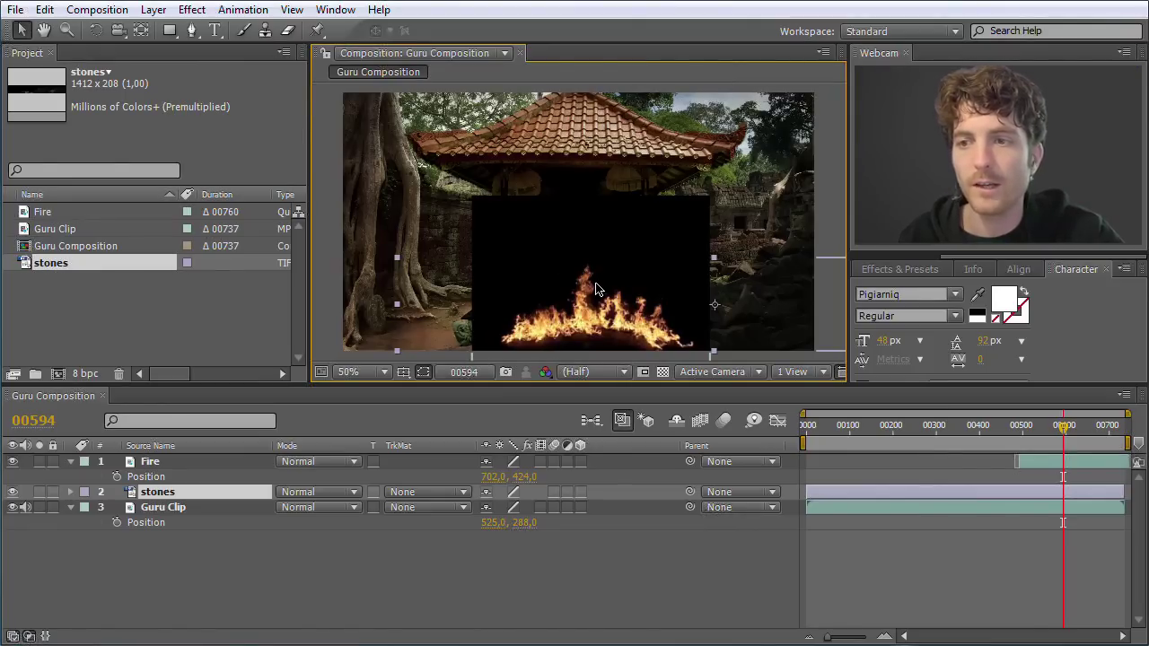
left_click(167, 461)
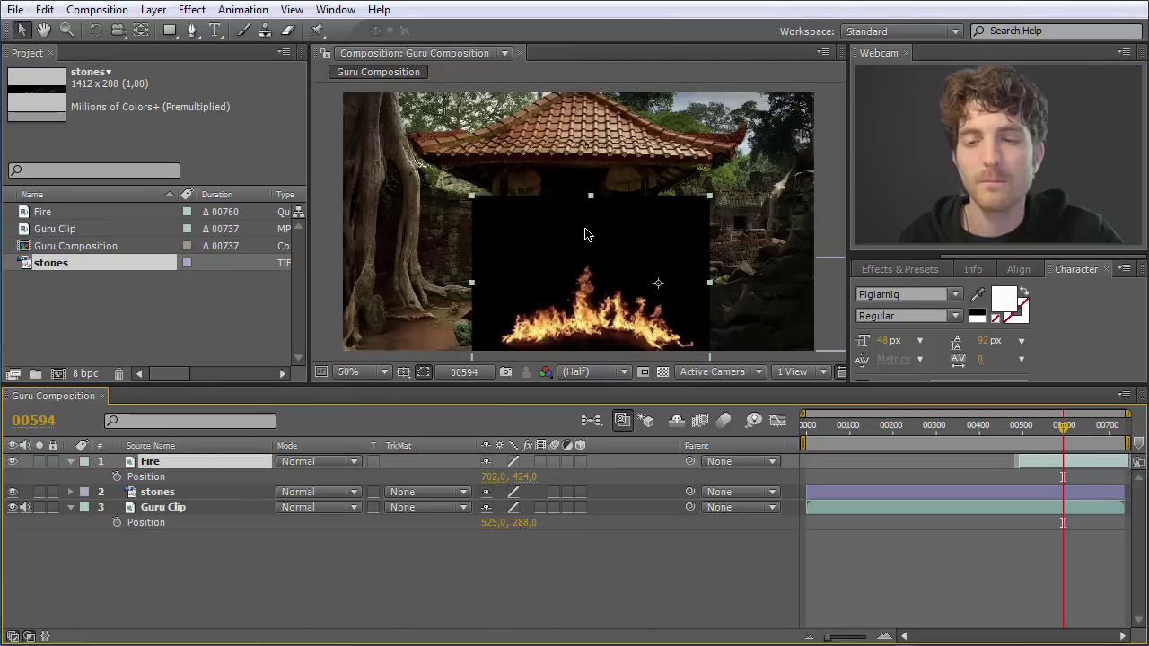
left_click(353, 461)
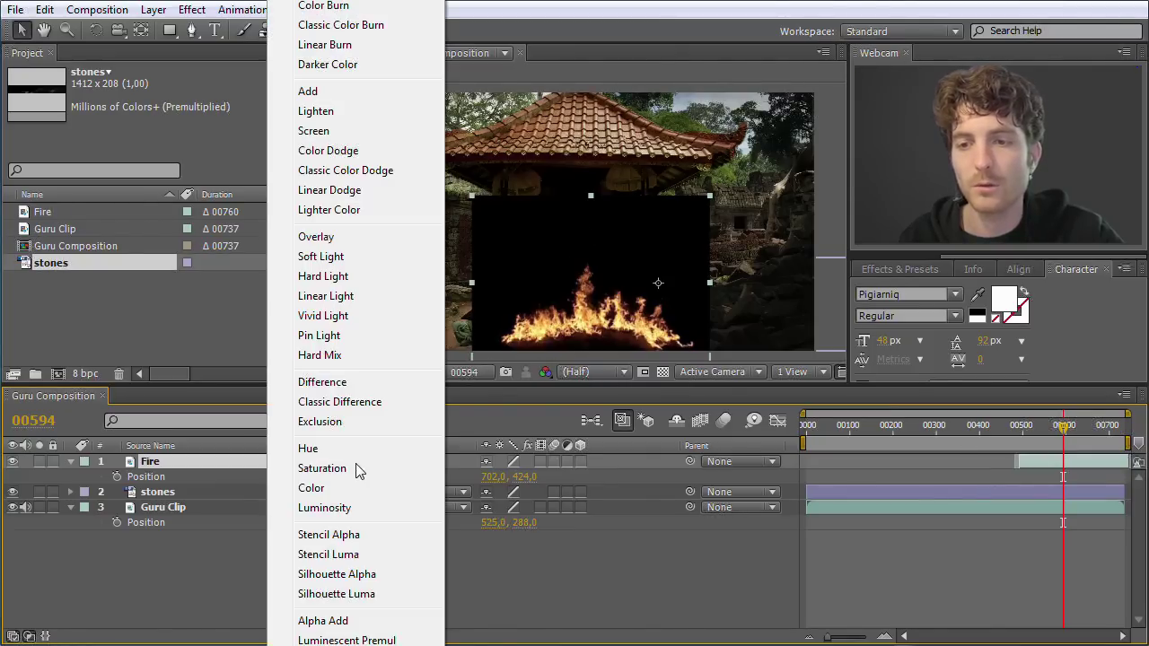
left_click(334, 131)
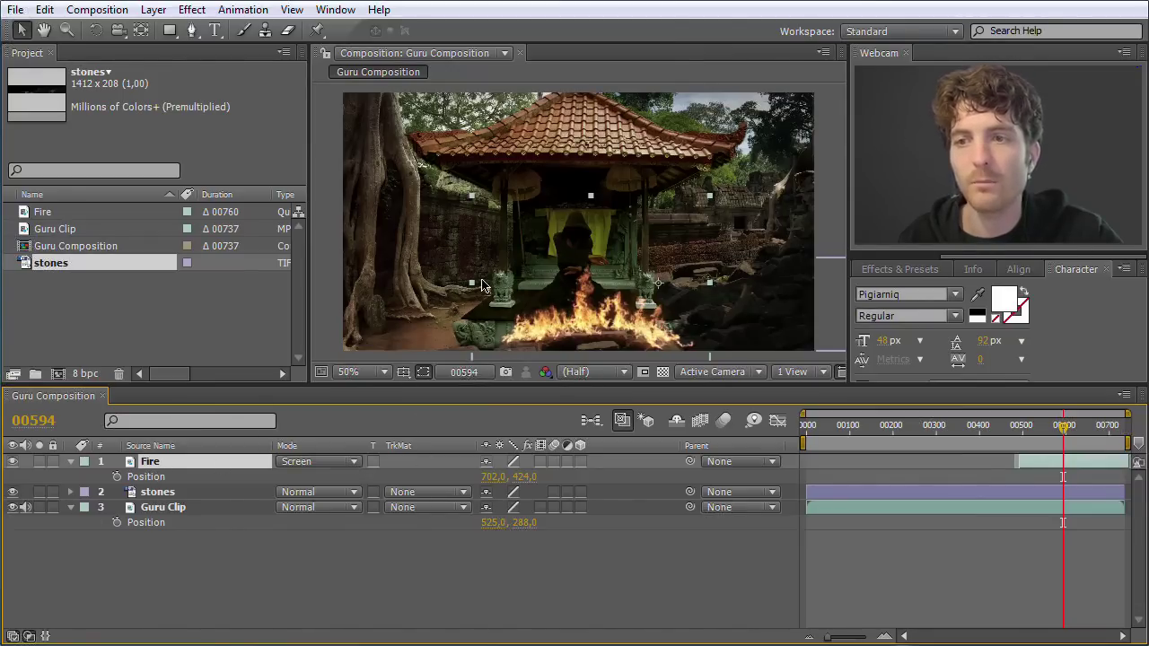
Step: Try the Lighten, Add and Lighter Color blending modes on the Fire layer
left_click(352, 462)
left_click(316, 111)
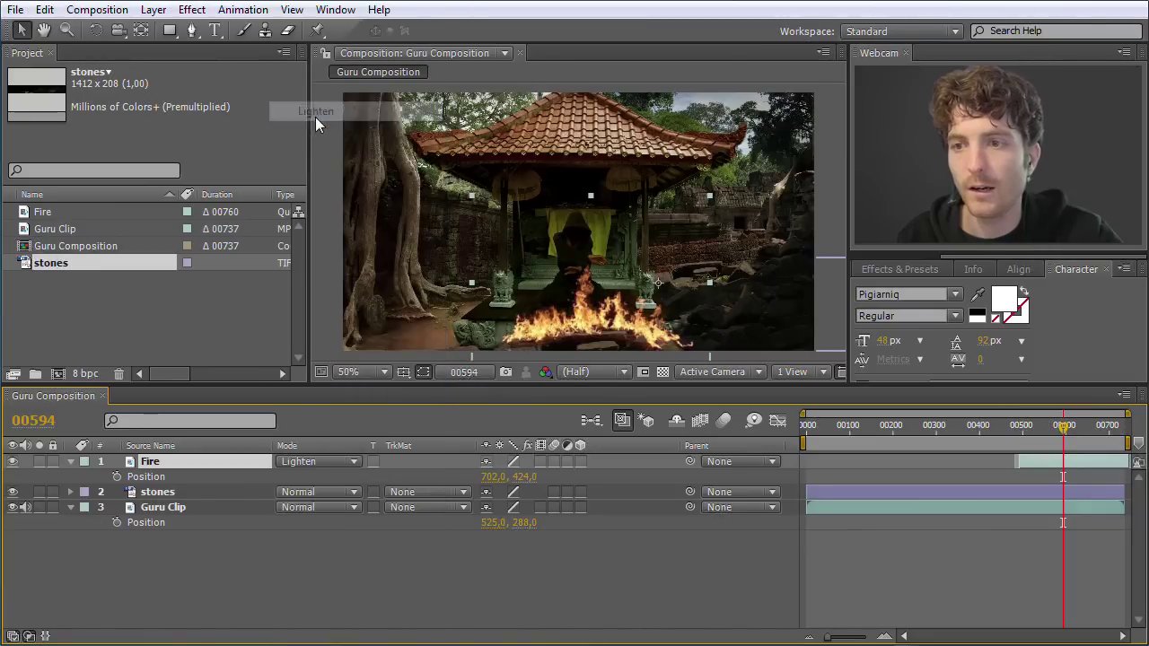
left_click(364, 463)
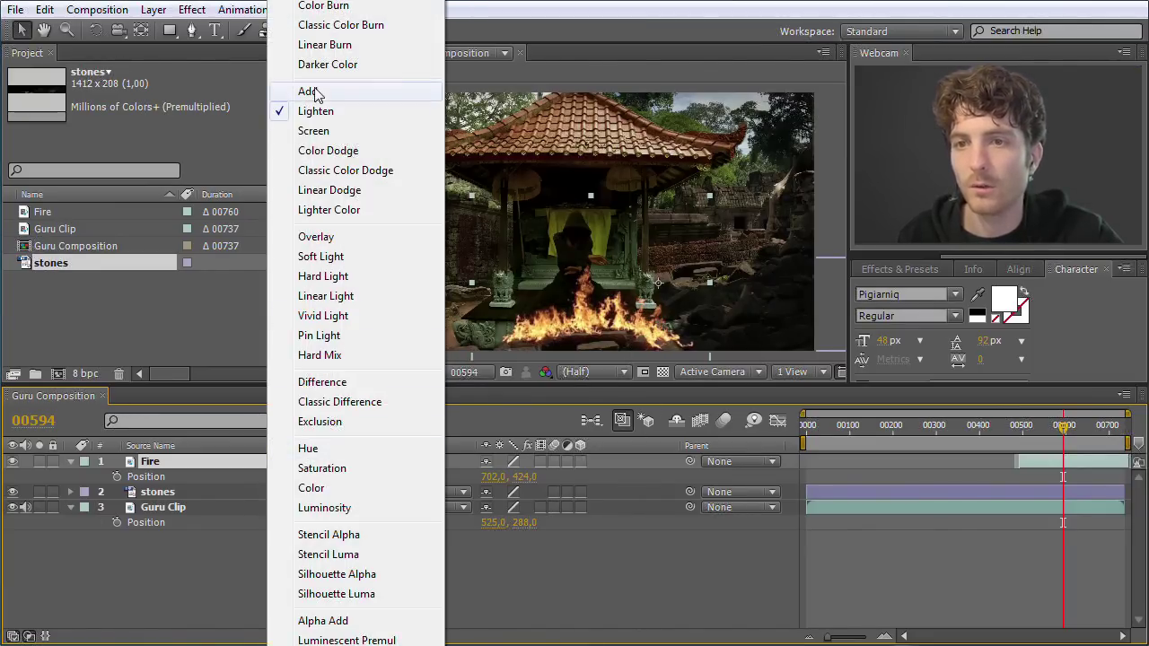
left_click(316, 94)
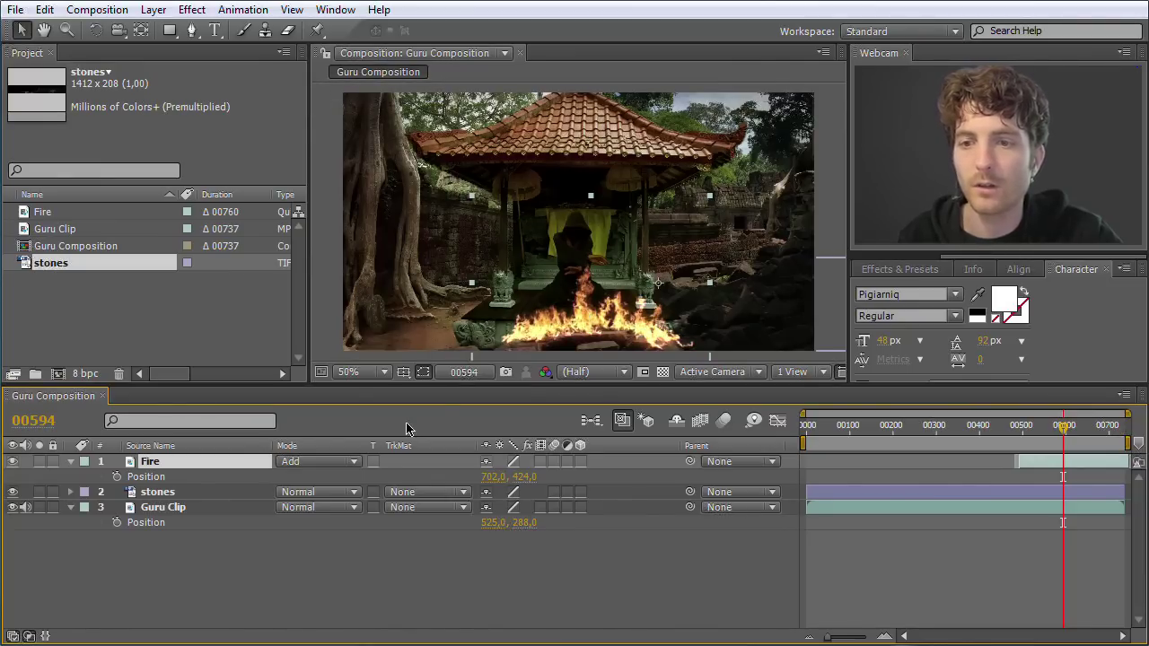
left_click(355, 465)
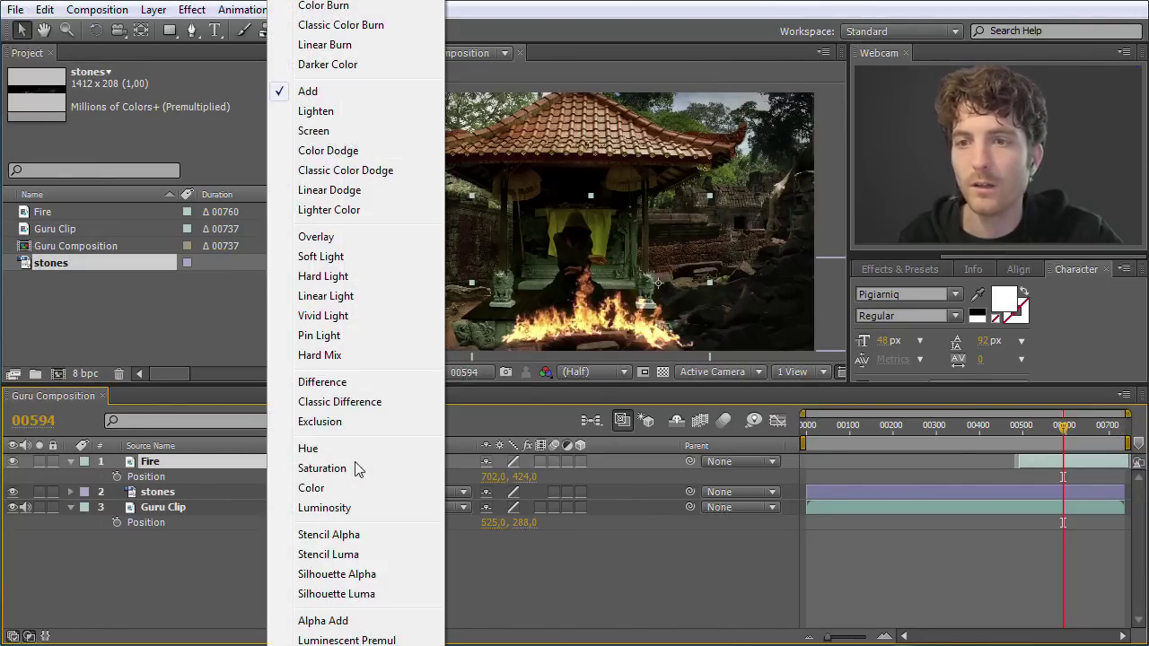
left_click(332, 214)
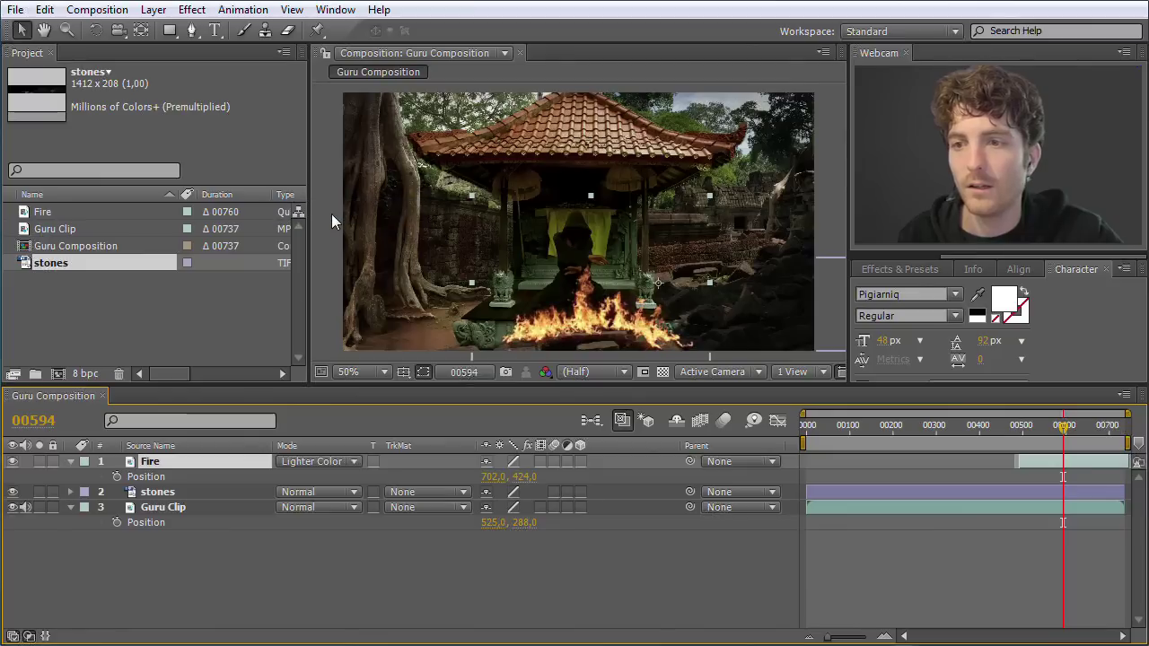
Step: Try the Vivid Light, Hard Light and Difference blending modes on the Fire layer
left_click(354, 465)
left_click(319, 311)
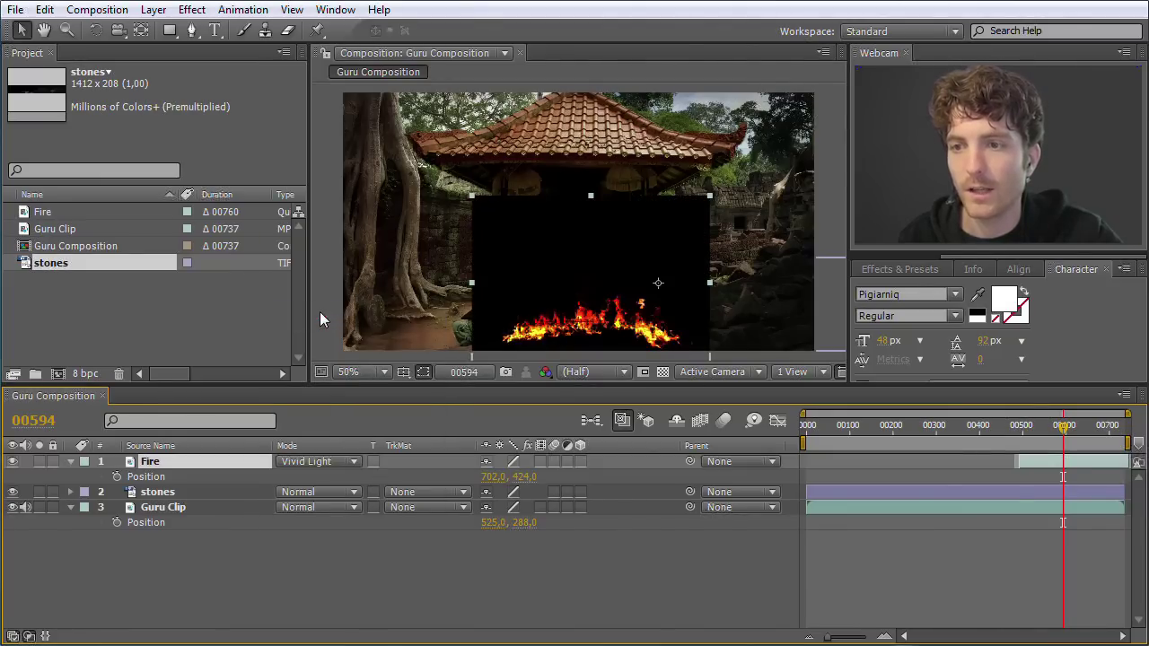
left_click(352, 464)
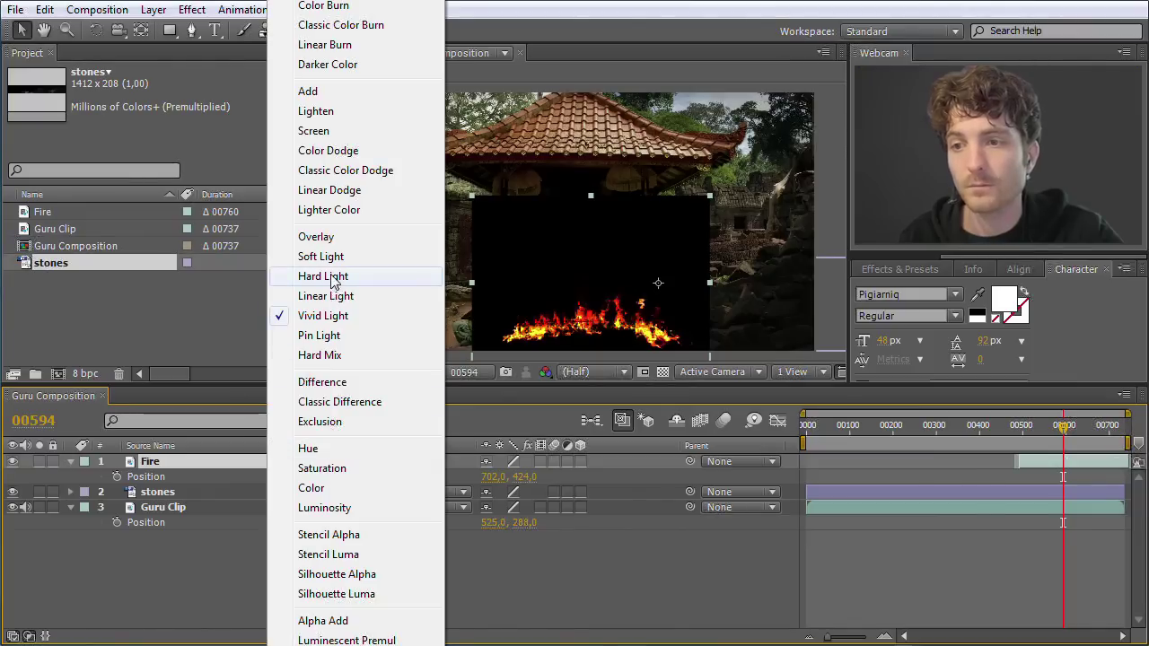
left_click(331, 271)
left_click(352, 463)
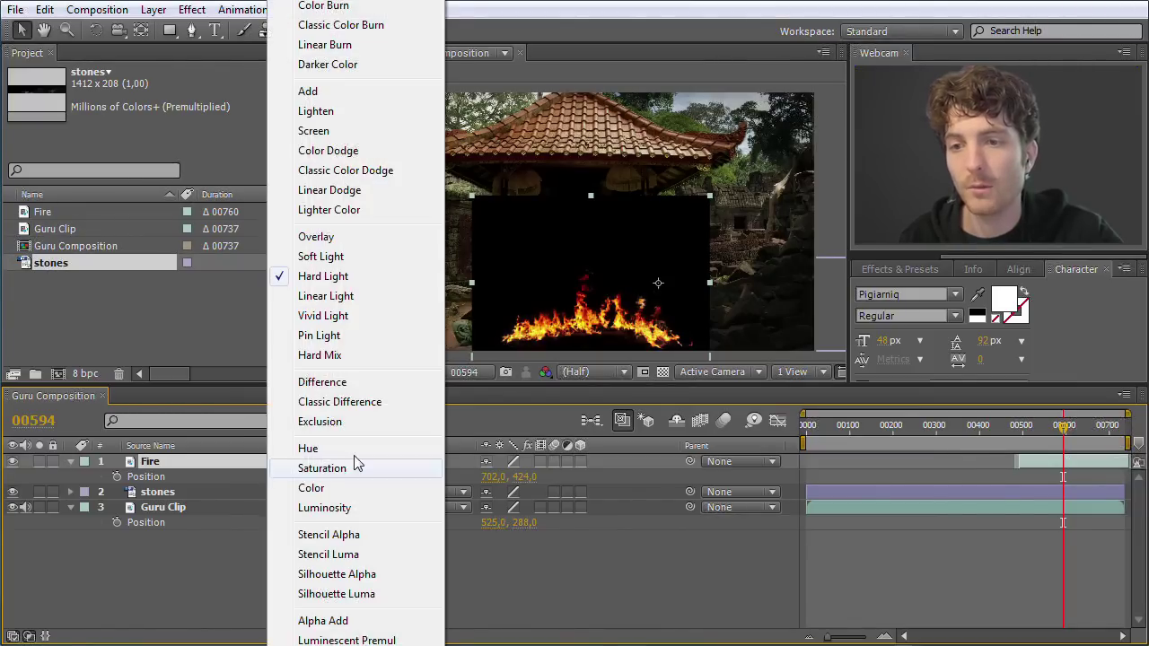
left_click(342, 383)
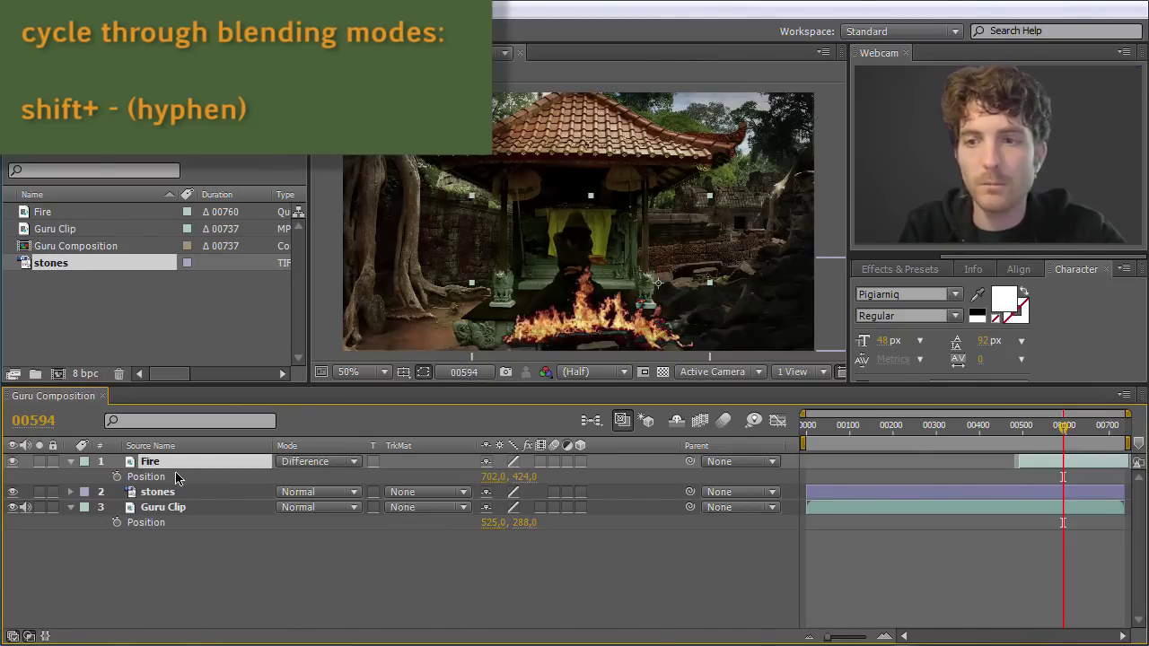
Step: Cycle the Fire layer's blending mode backwards one mode at a time from Difference until it is set to Add
key("shift+minus")
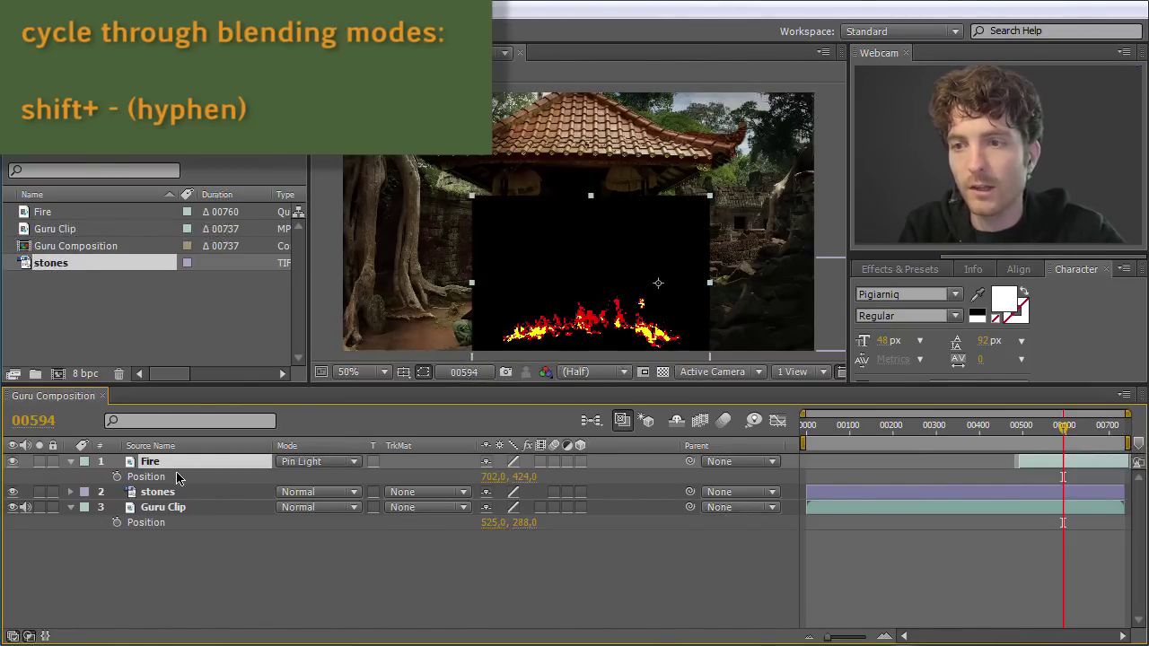
key("shift+minus")
key("shift+minus")
key("shift+minus")
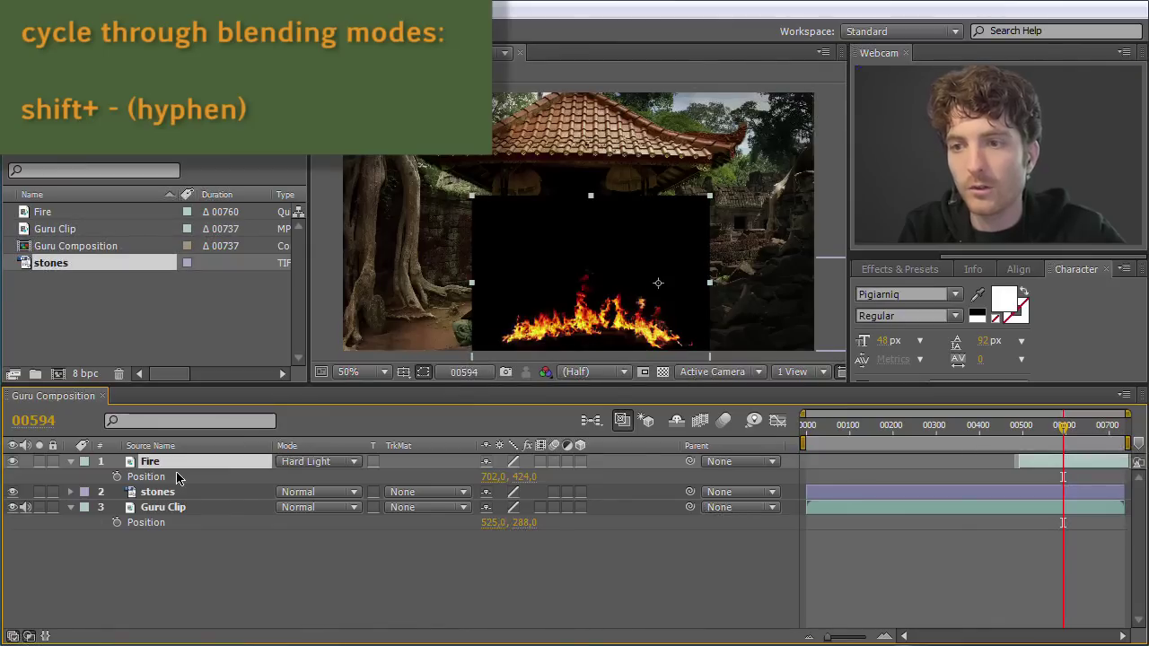
key("shift+minus")
key("shift+minus")
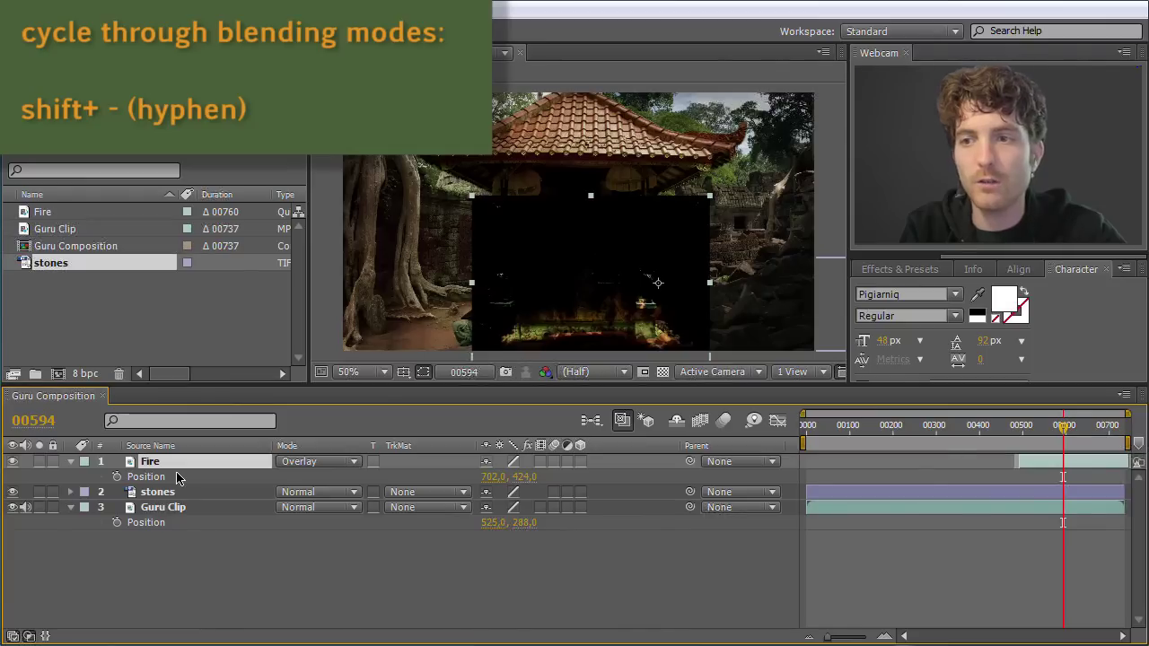
key("shift+minus")
key("shift+minus")
key("shift+minus")
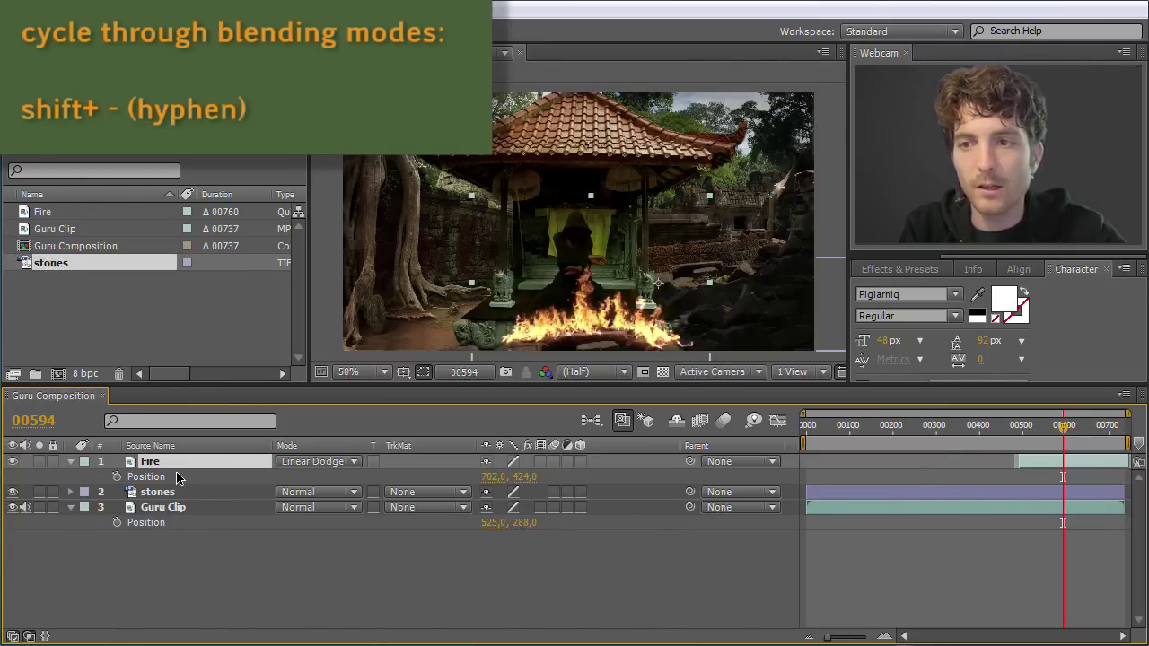
key("shift+minus")
key("shift+minus")
key("shift+minus")
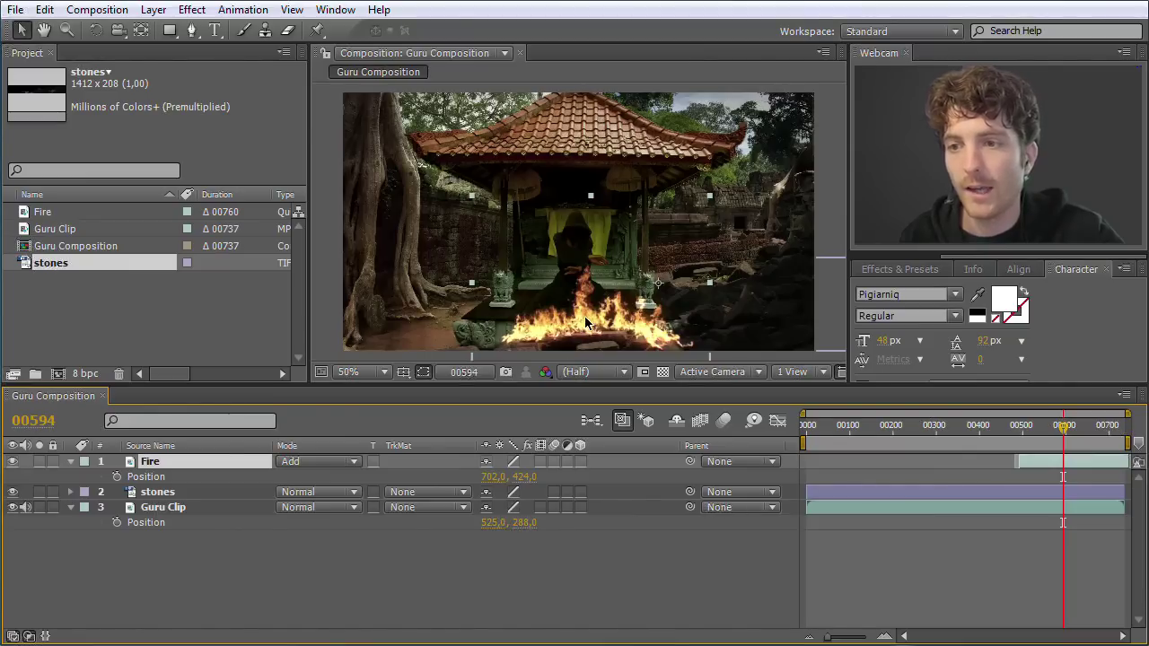
Step: Nudge the Fire layer to position 698, 434 and show only its Scale property
left_click_drag(587, 317, 584, 323)
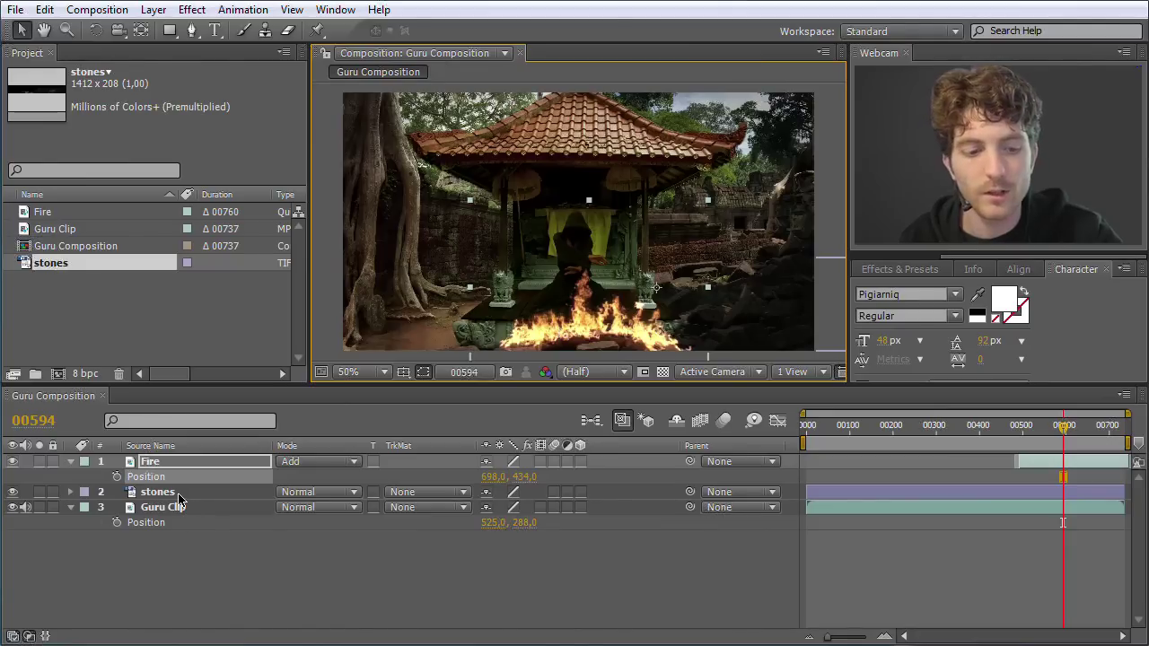
key("s")
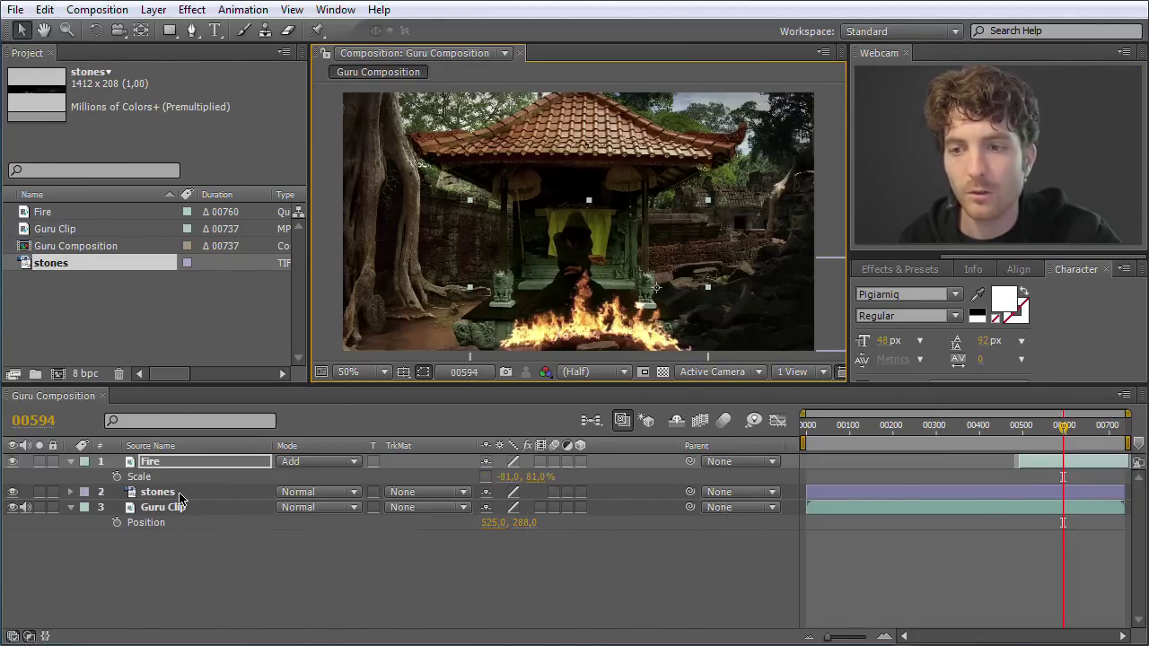
Step: Try a vertical scale of 80% on the Fire layer, restore it to 81%, and link the width and height scaling at -81, 81%
left_click_drag(532, 483, 529, 483)
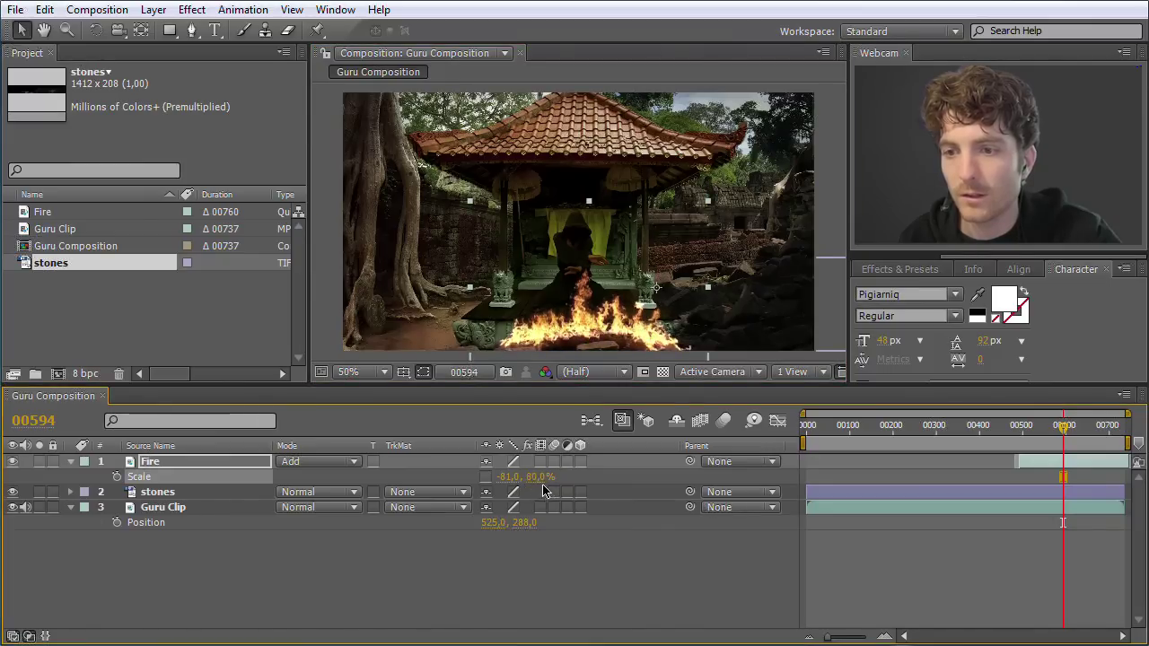
left_click(562, 566)
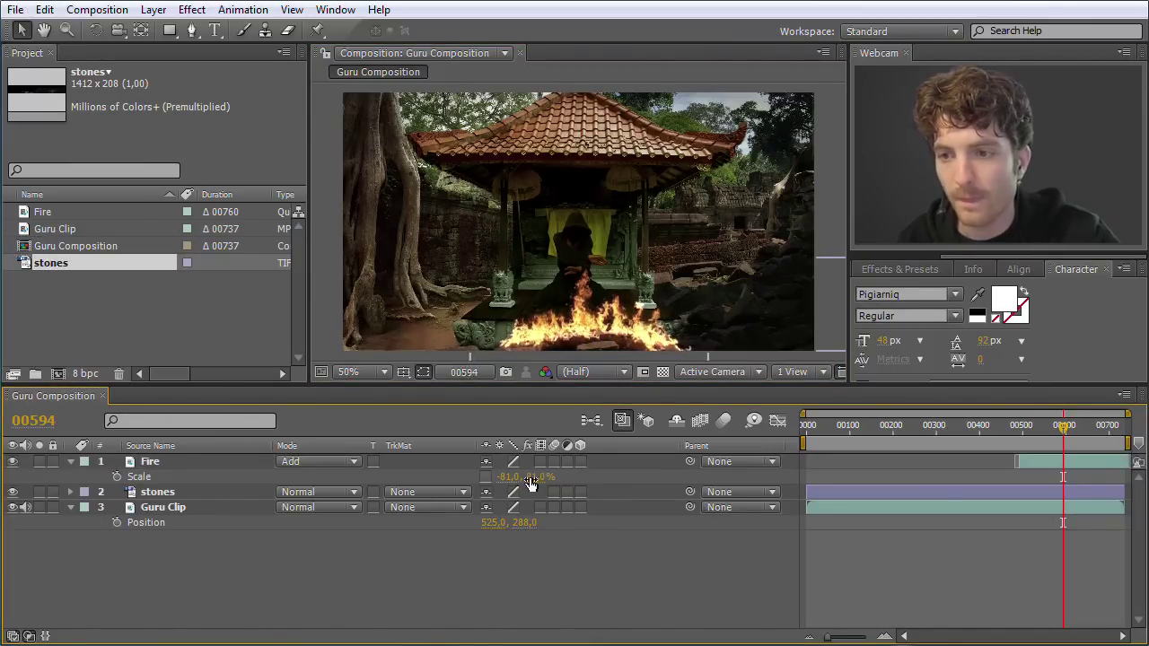
left_click(484, 476)
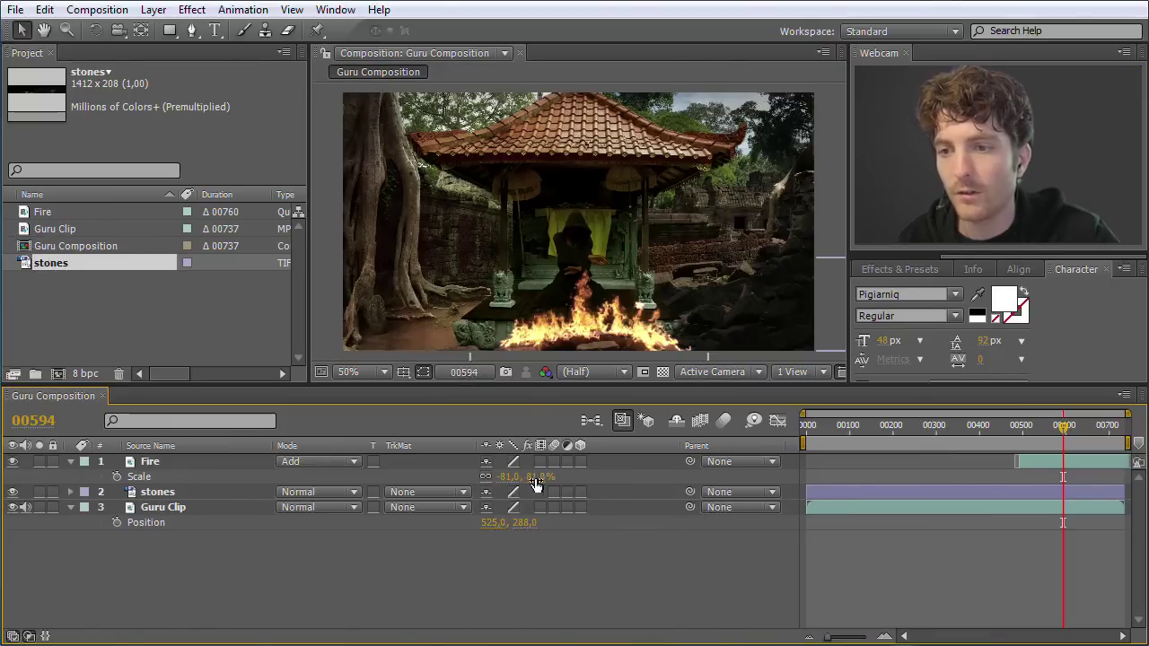
mouse_move(539, 484)
left_mouse_down()
mouse_move(559, 485)
mouse_move(520, 482)
mouse_move(538, 484)
left_mouse_up()
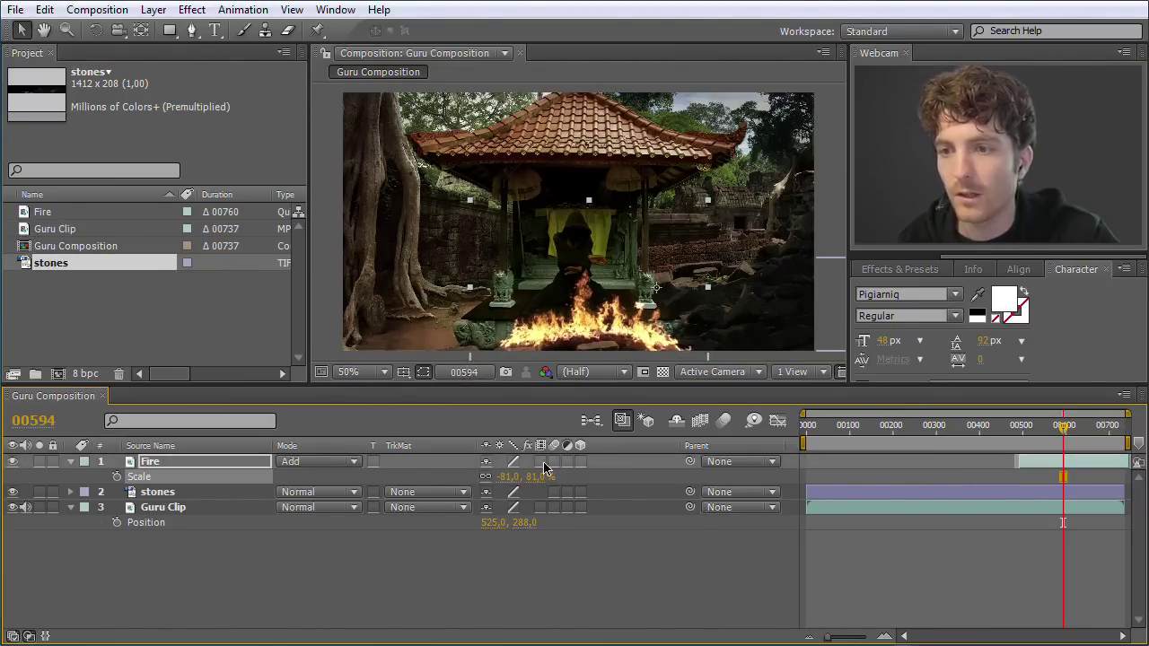
Step: Play the composition from frame 446 with standard playback and stop it at frame 666
left_click_drag(1063, 430, 1002, 430)
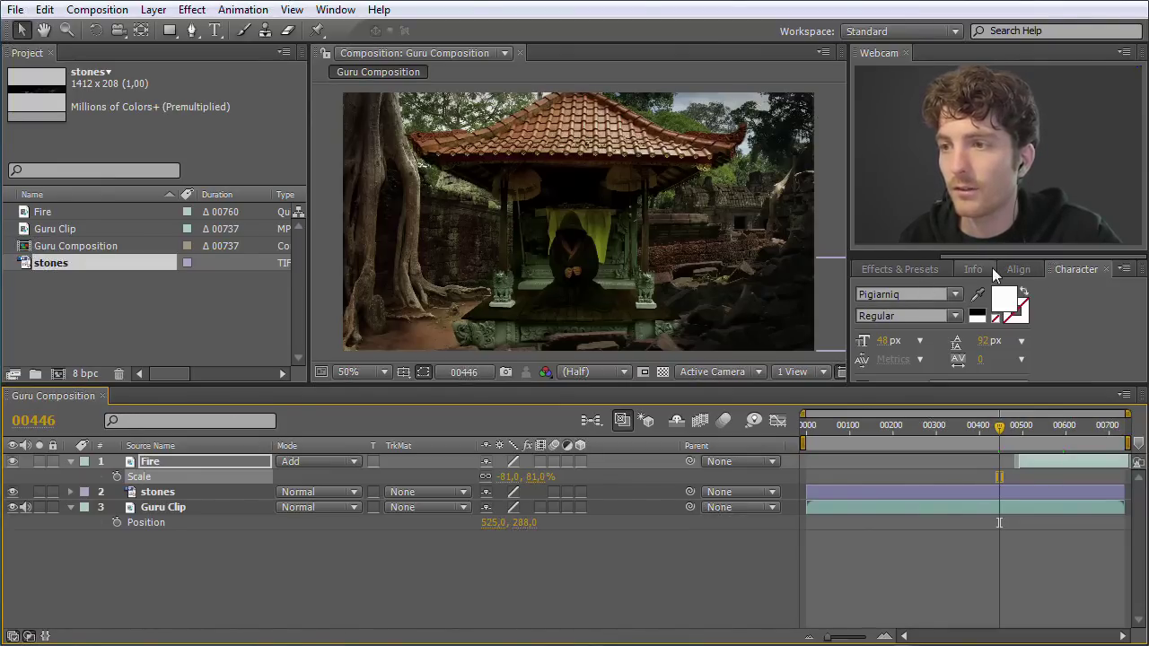
left_click_drag(990, 256, 892, 258)
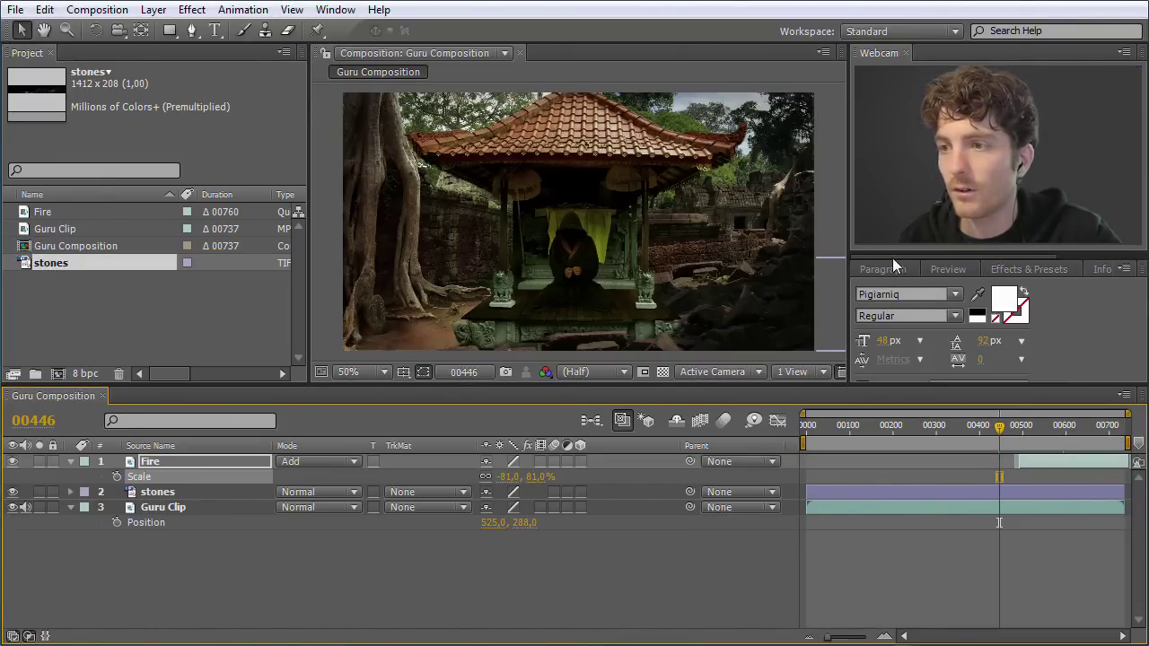
left_click(947, 268)
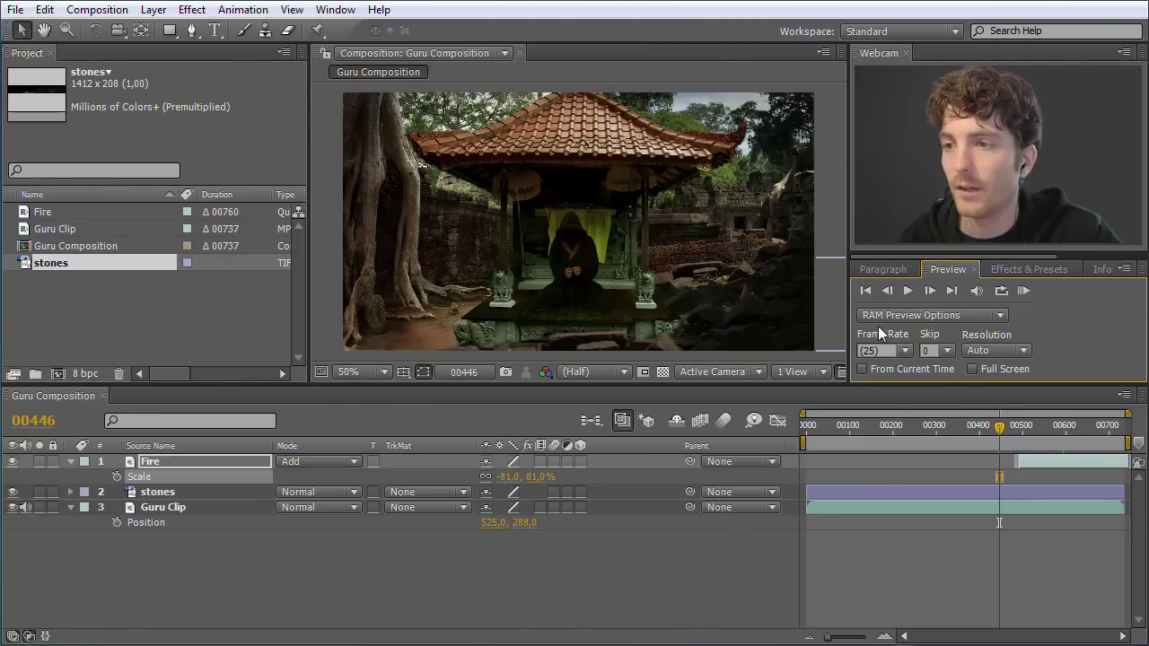
left_click(905, 291)
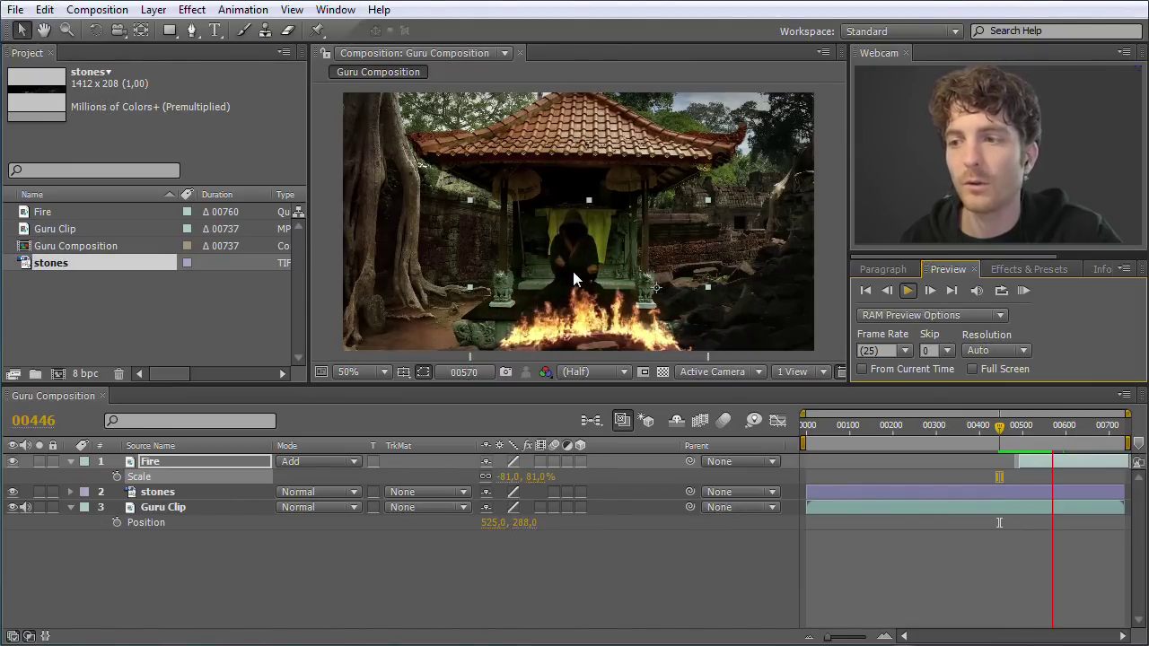
left_click(911, 289)
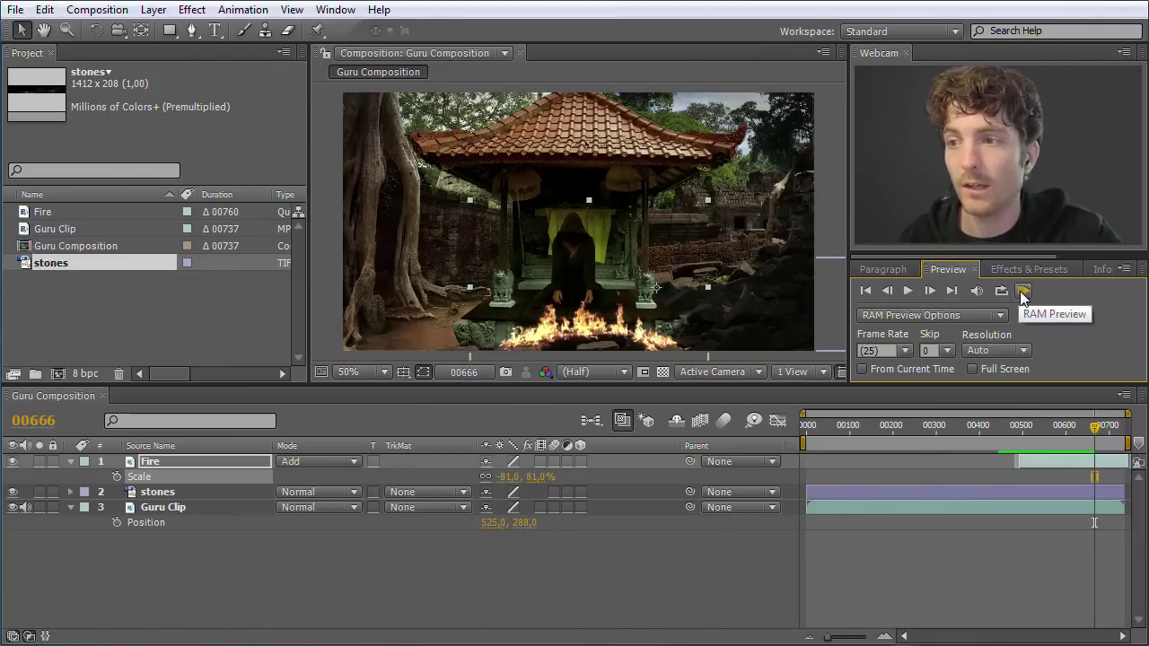
Step: Narrow the work area to about frames 360 to 610 and run a RAM preview of it
left_click_drag(804, 446, 871, 444)
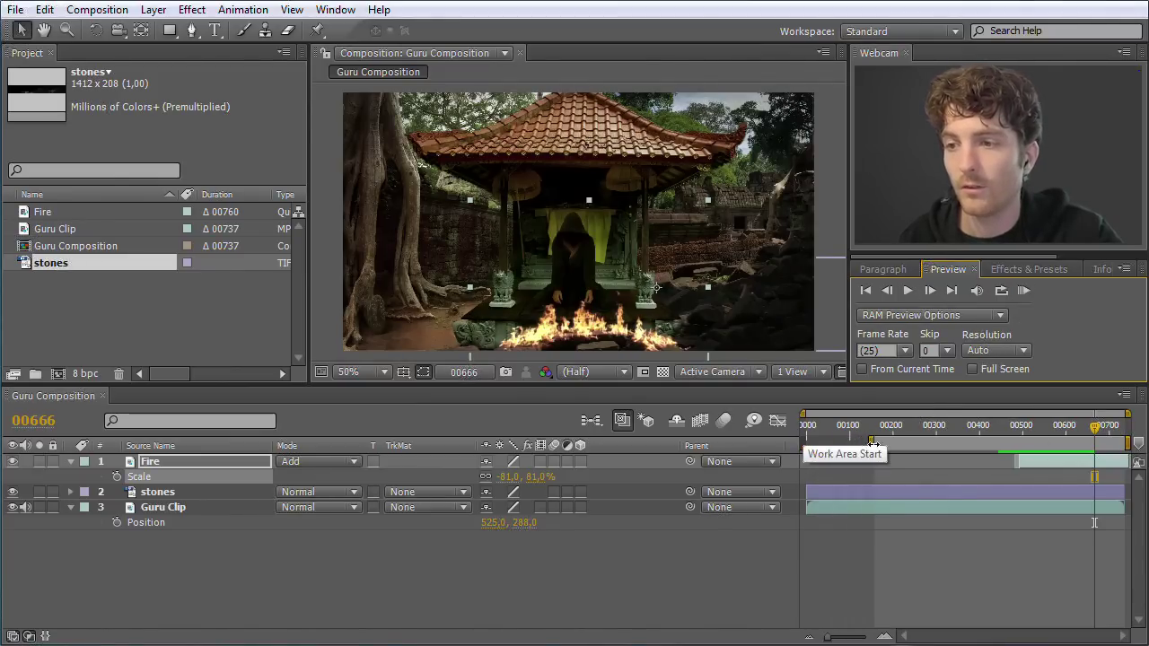
left_click_drag(1129, 444, 1071, 445)
left_click_drag(871, 443, 960, 443)
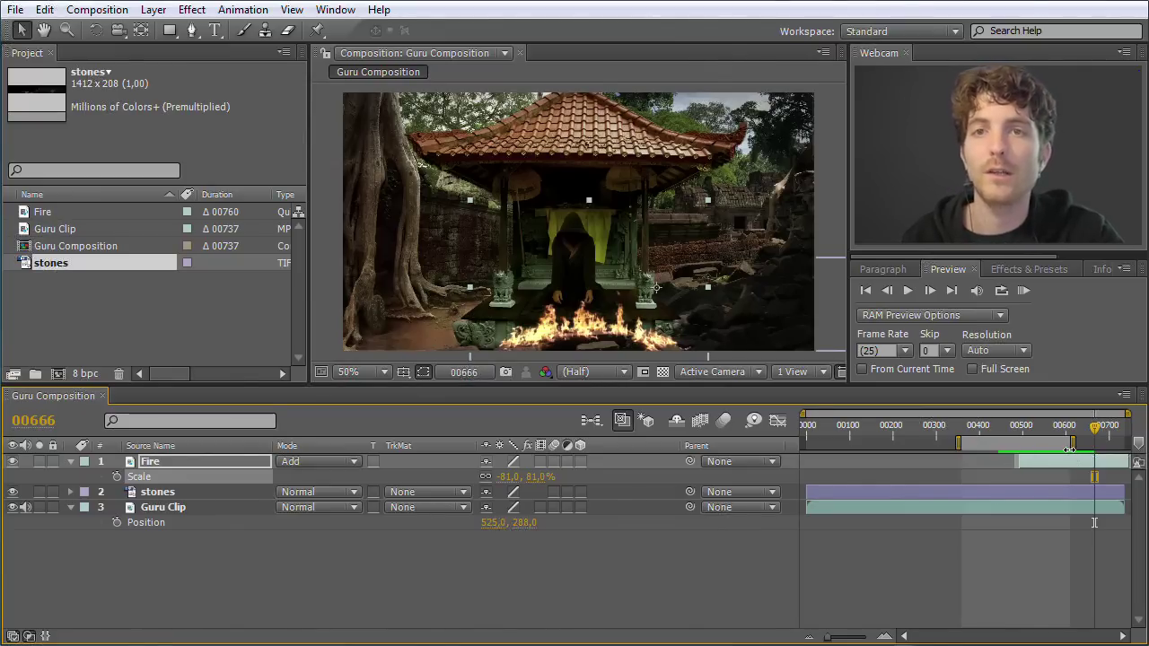
left_click(1023, 290)
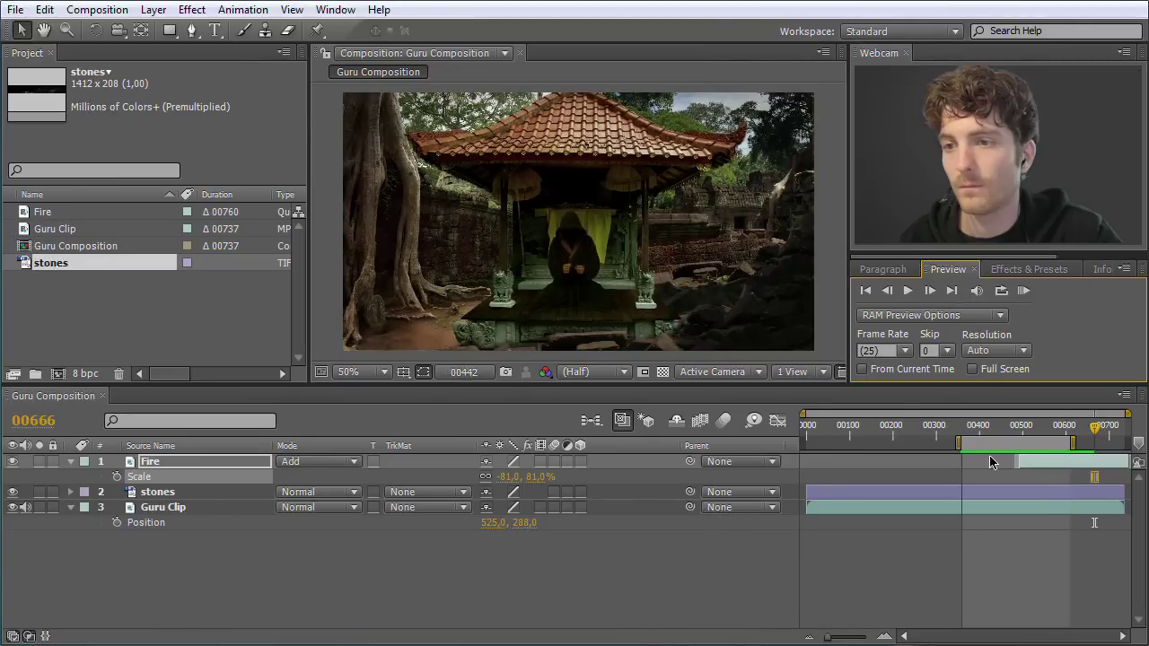
left_click(1024, 291)
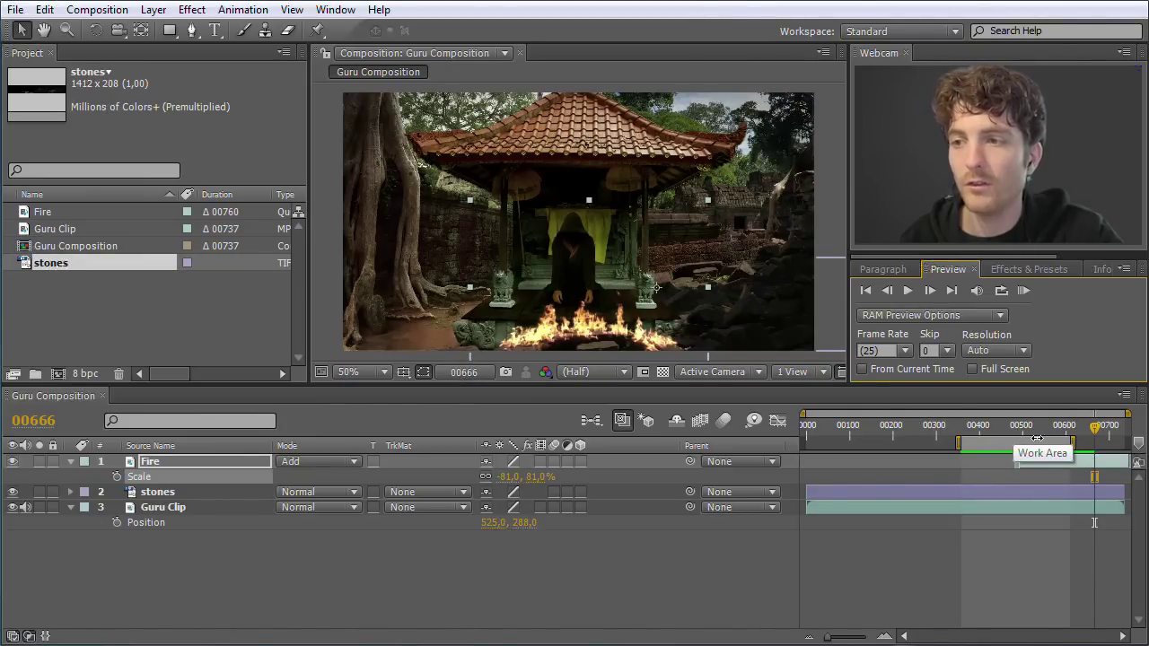
Step: Toggle the preview loop option and restore it, then RAM preview the work area shifted to about frames 75 to 325
left_click(1001, 292)
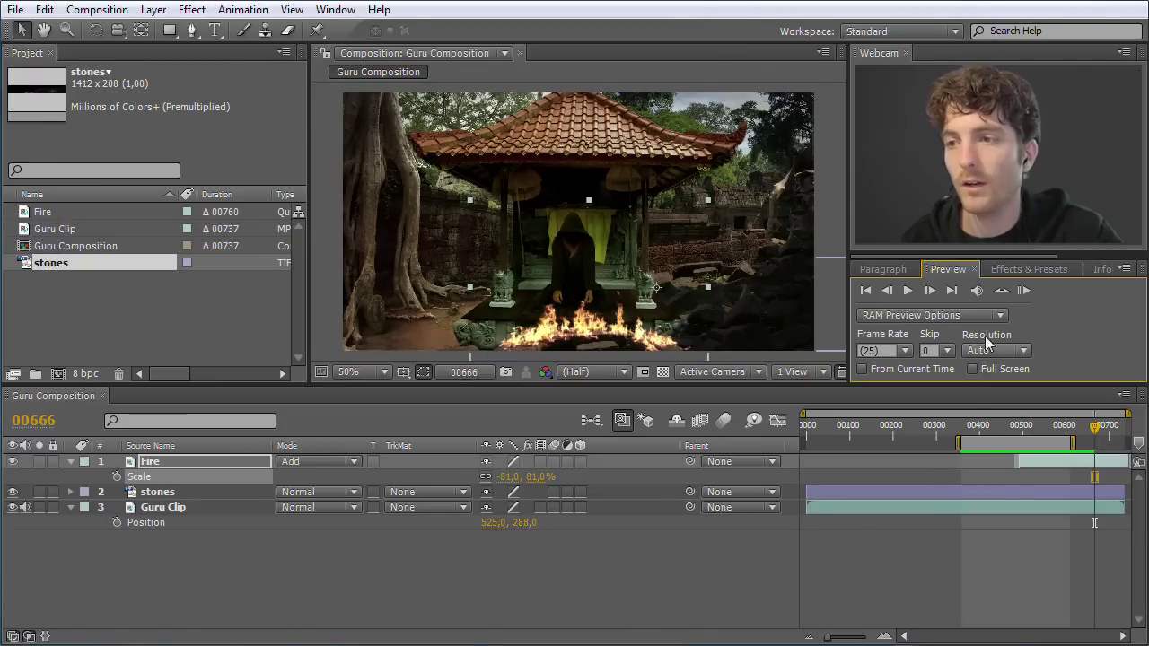
left_click(998, 294)
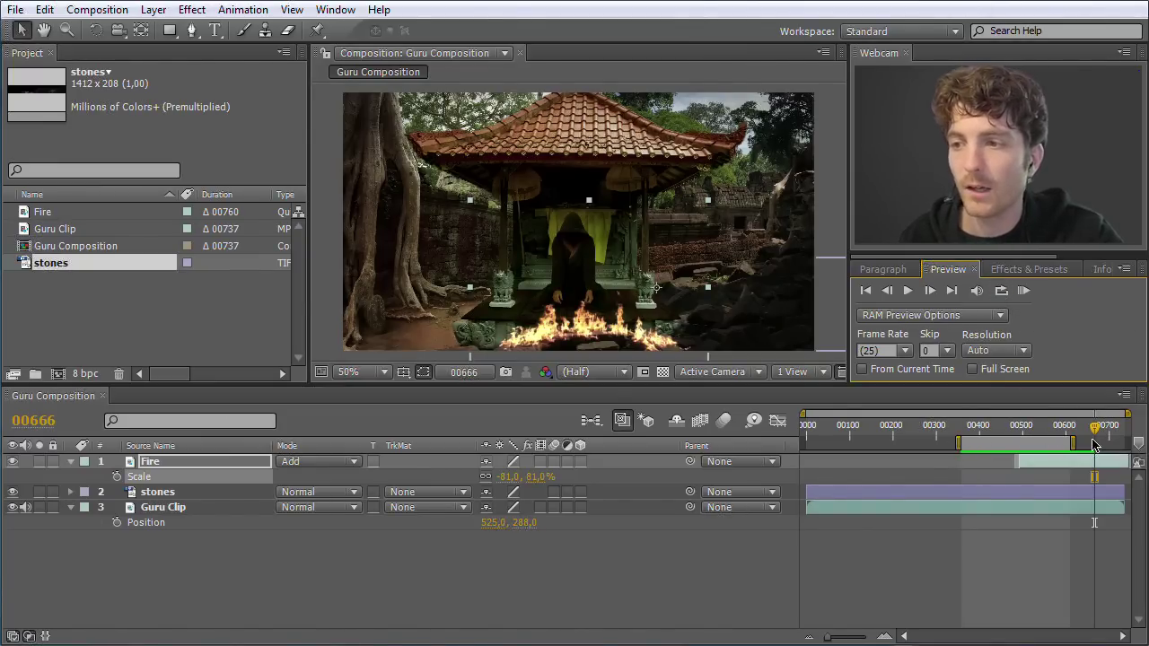
left_click_drag(1034, 443, 916, 444)
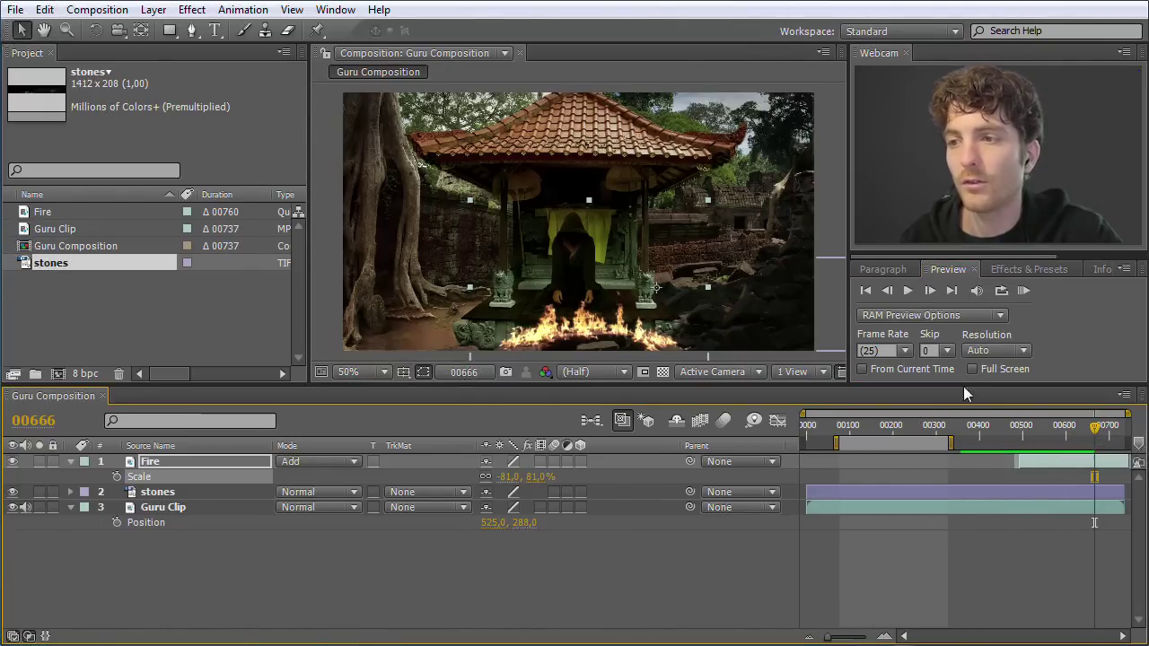
left_click(1023, 290)
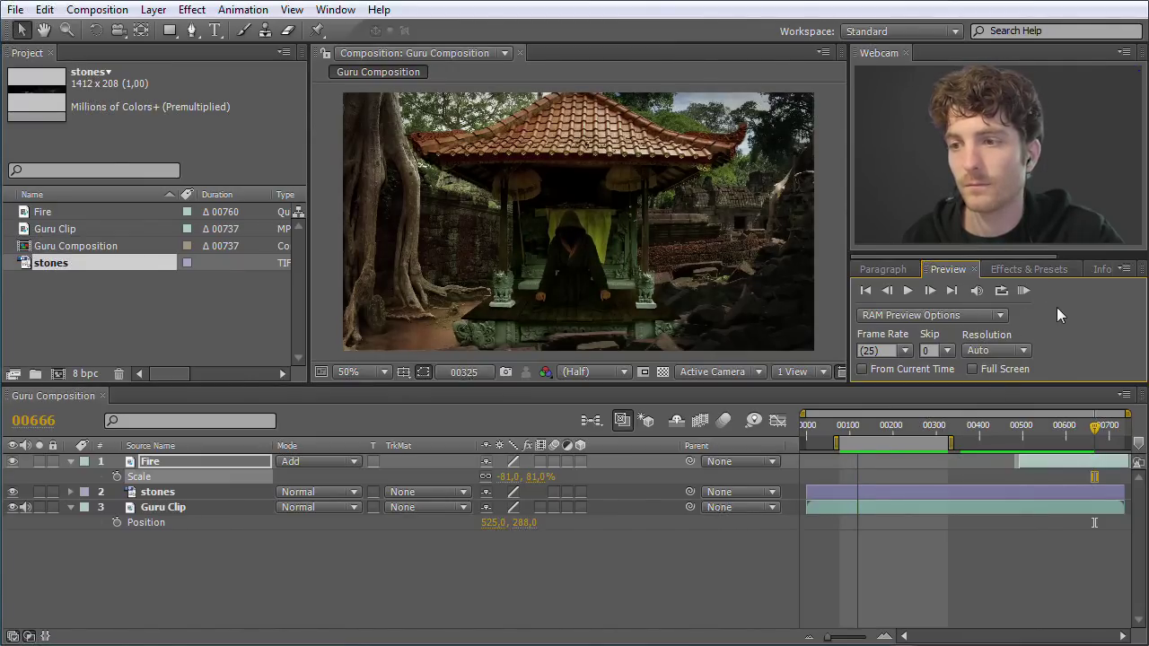
left_click(1024, 291)
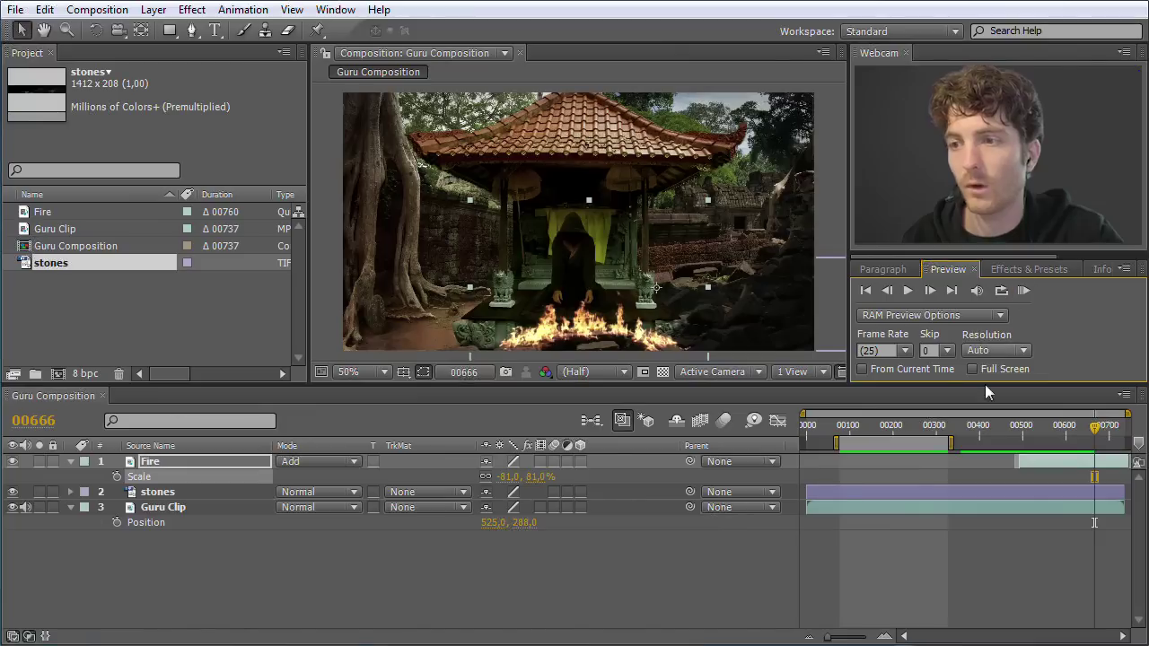
Step: Shift the work area to about frames 410 to 665 and run a RAM preview of it
left_click_drag(894, 440, 1033, 436)
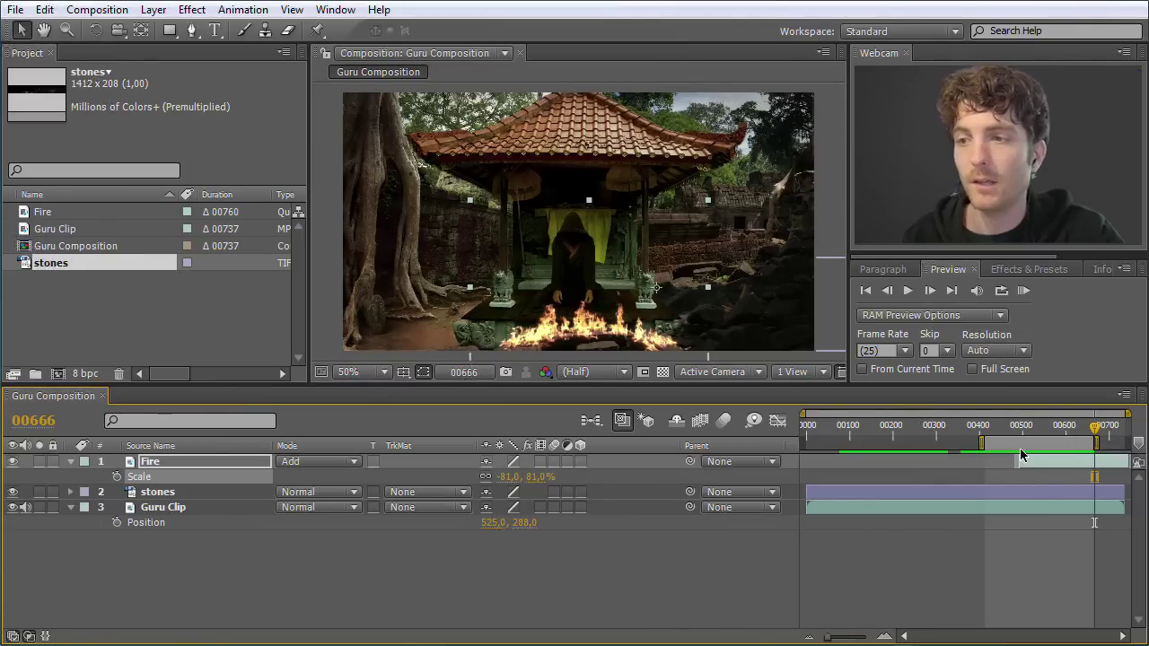
left_click(1023, 292)
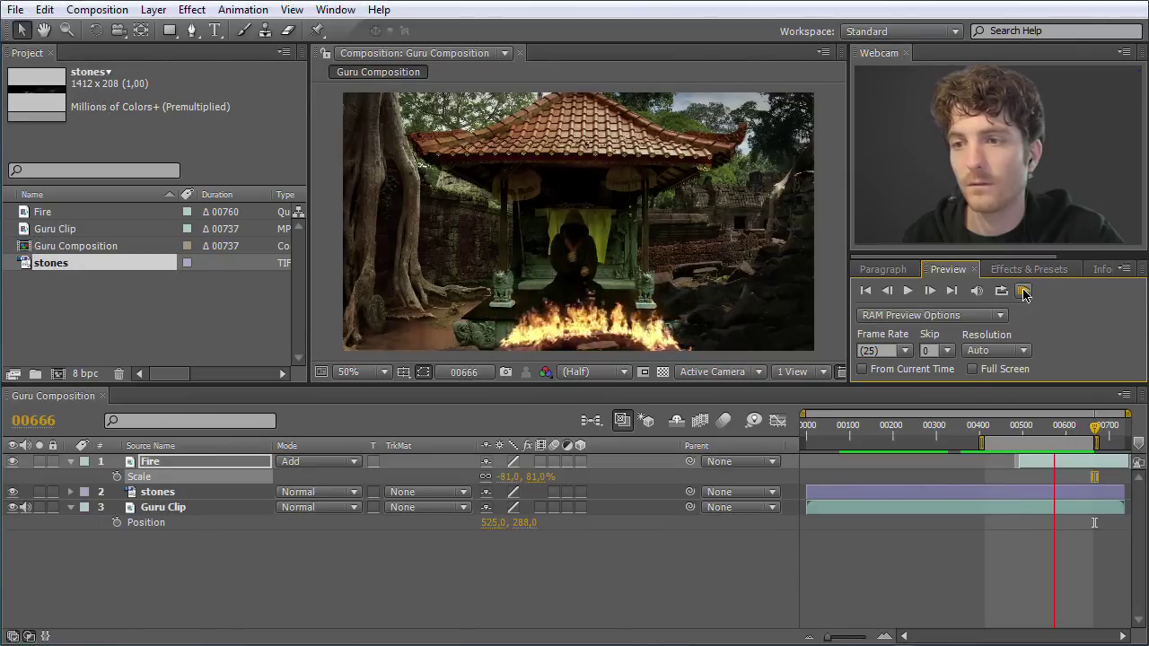
left_click(1024, 292)
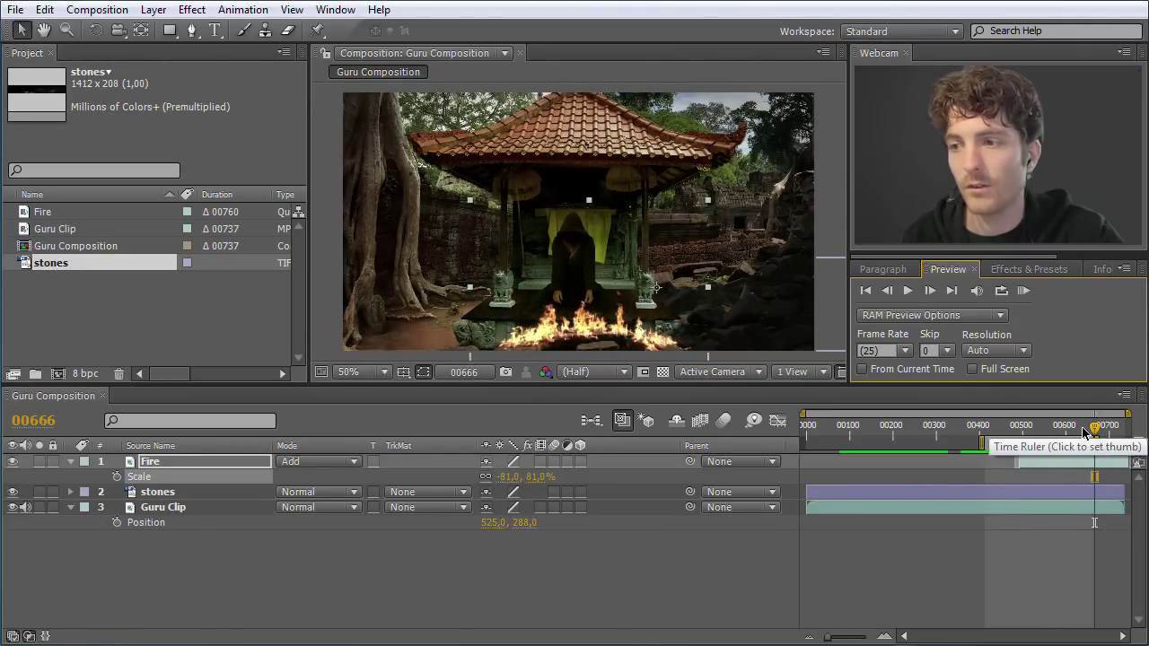
Step: Move the current time to frame 592 and shift the Fire layer so it starts at about that frame
left_click_drag(1095, 432, 1061, 438)
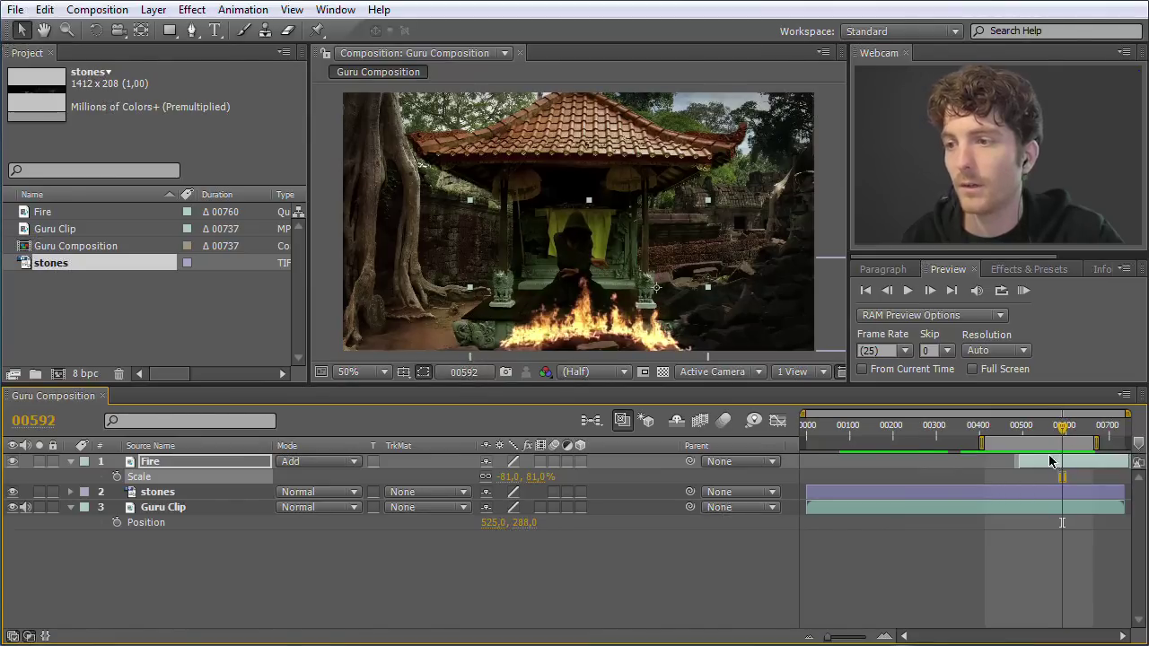
left_click(1036, 466)
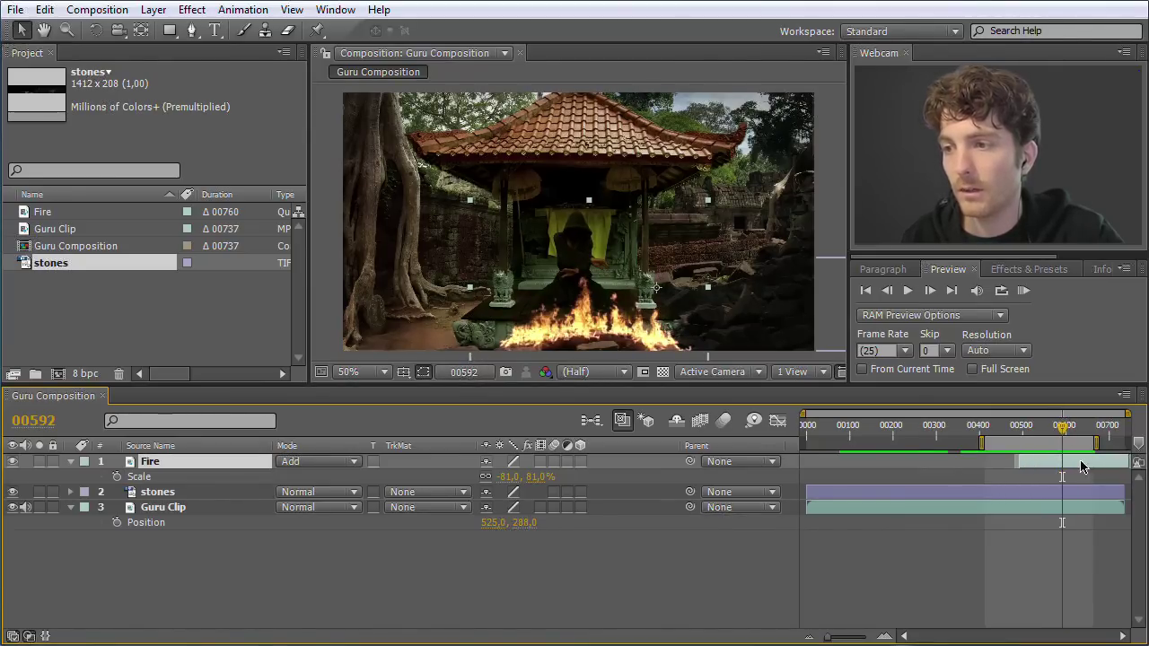
left_click_drag(1074, 466, 1119, 468)
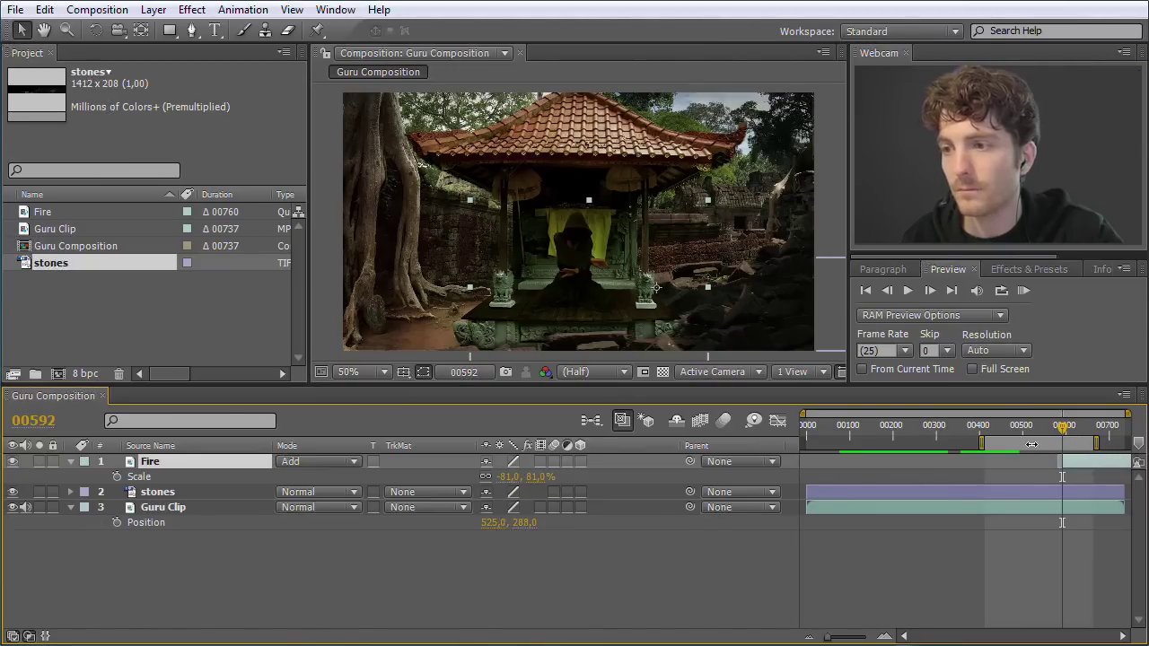
Step: Shorten the work area to start at about frame 535 and RAM preview the delayed Fire layer
mouse_move(982, 443)
left_mouse_down()
mouse_move(1050, 443)
mouse_move(1035, 445)
left_mouse_up()
left_click(1022, 292)
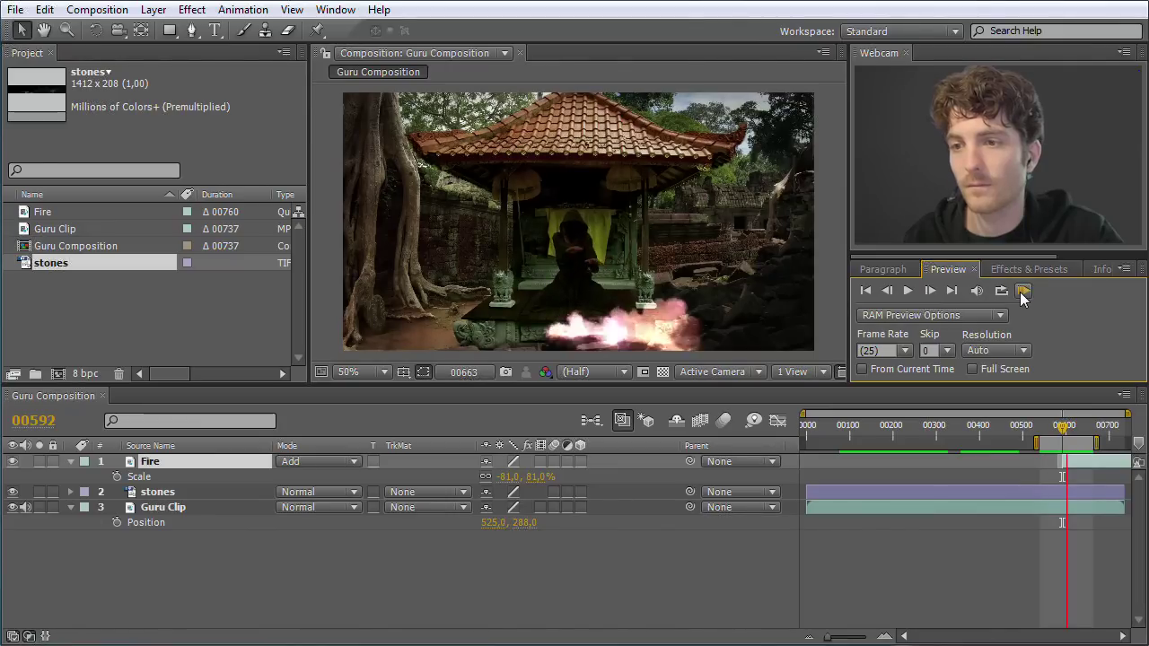
left_click(1021, 296)
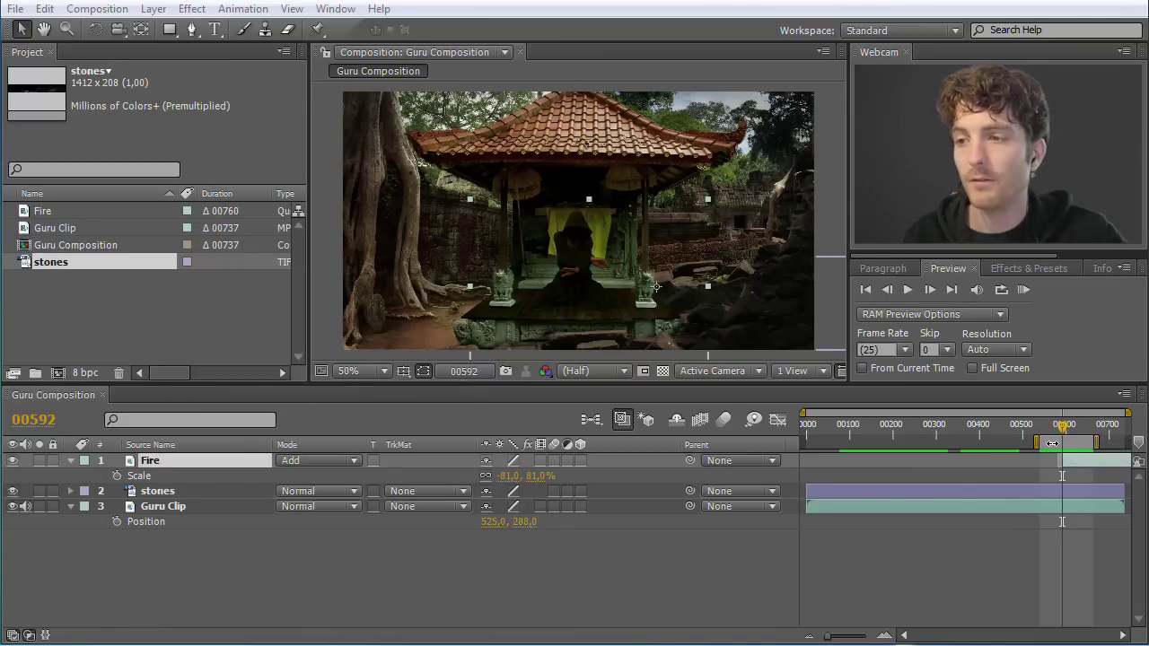
Step: Extend the work area to cover the whole composition and set the current time to frame 390
left_click_drag(1036, 443, 786, 442)
left_click_drag(1084, 440, 1116, 441)
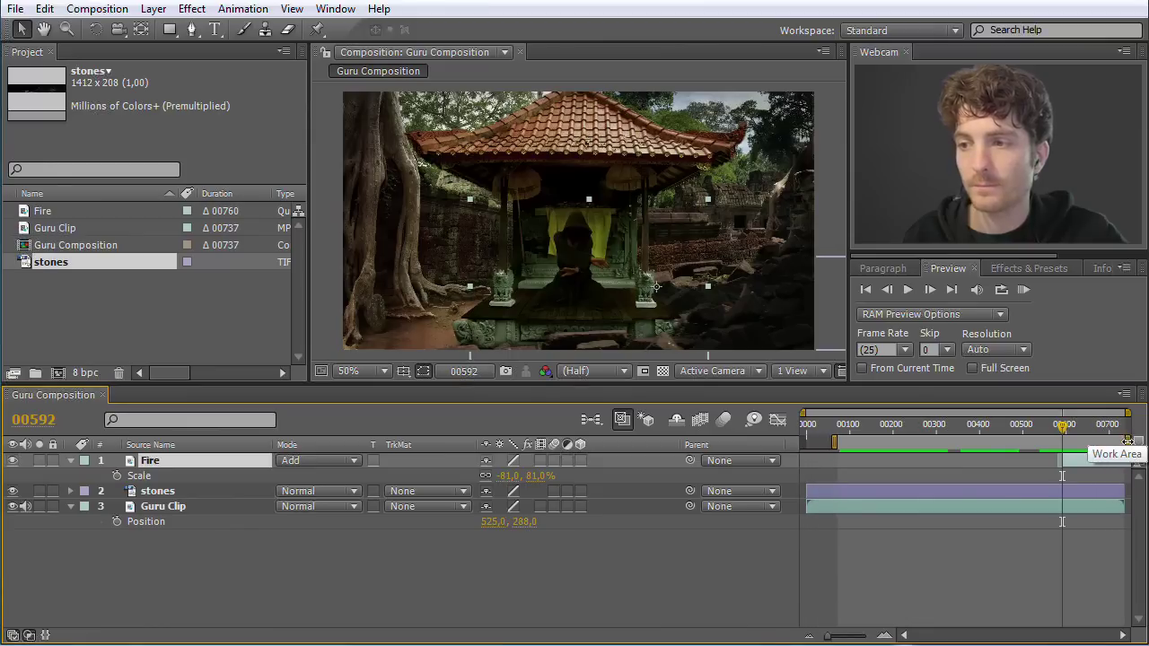
left_click_drag(842, 443, 803, 443)
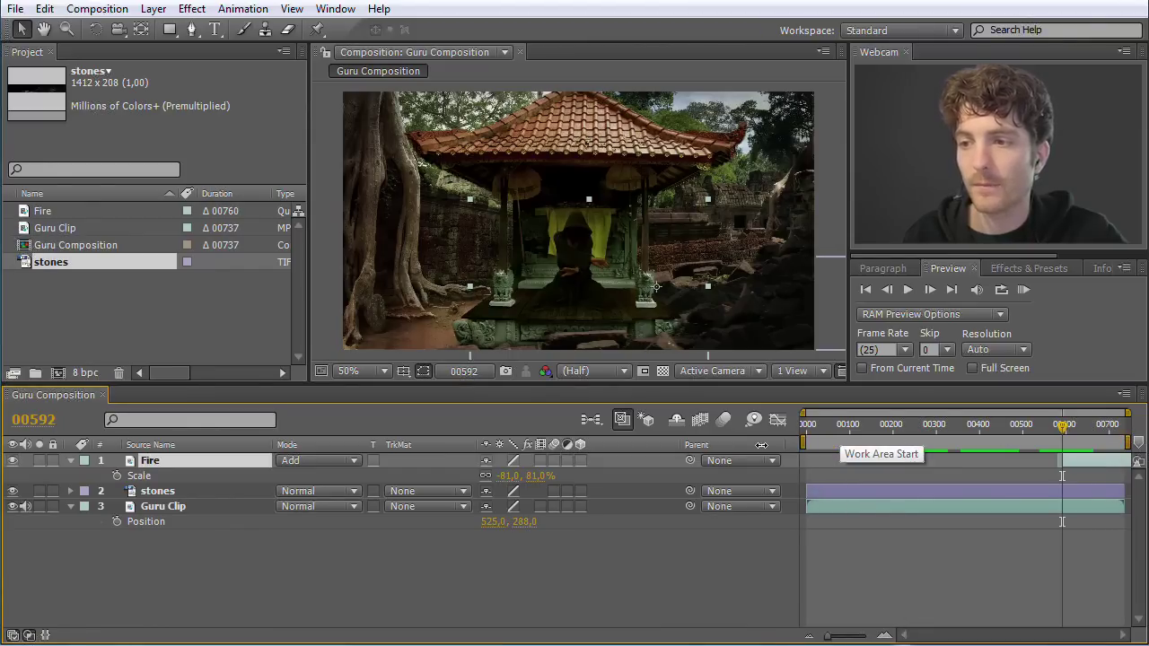
left_click(1123, 430)
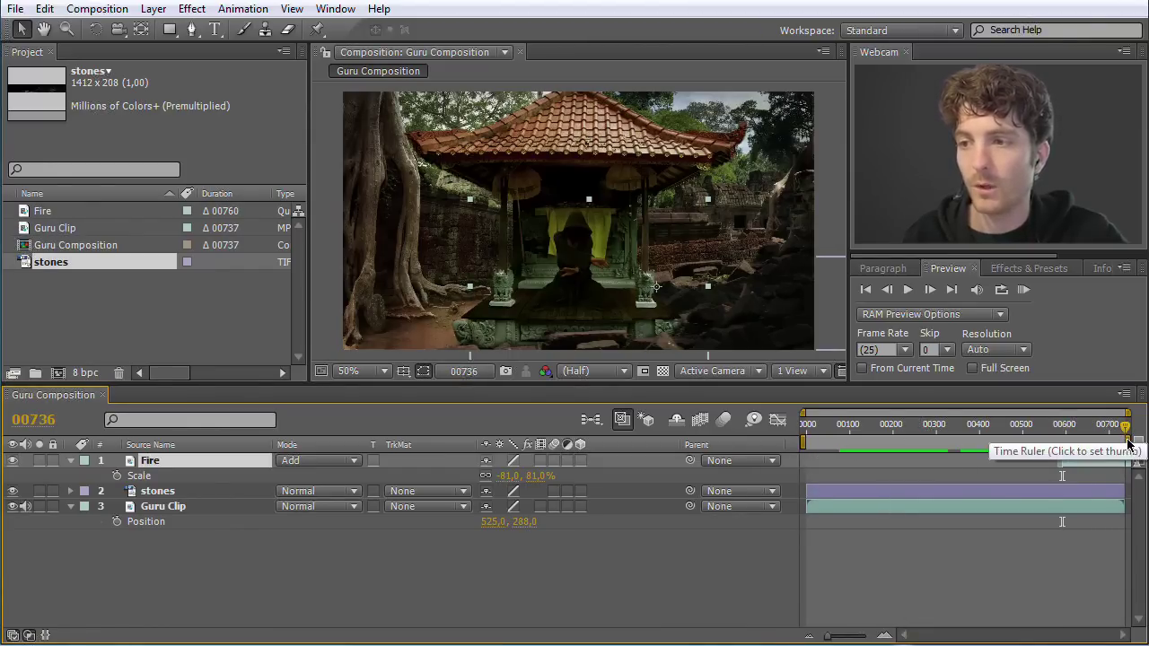
mouse_move(1119, 437)
left_mouse_down()
mouse_move(885, 440)
mouse_move(975, 438)
left_mouse_up()
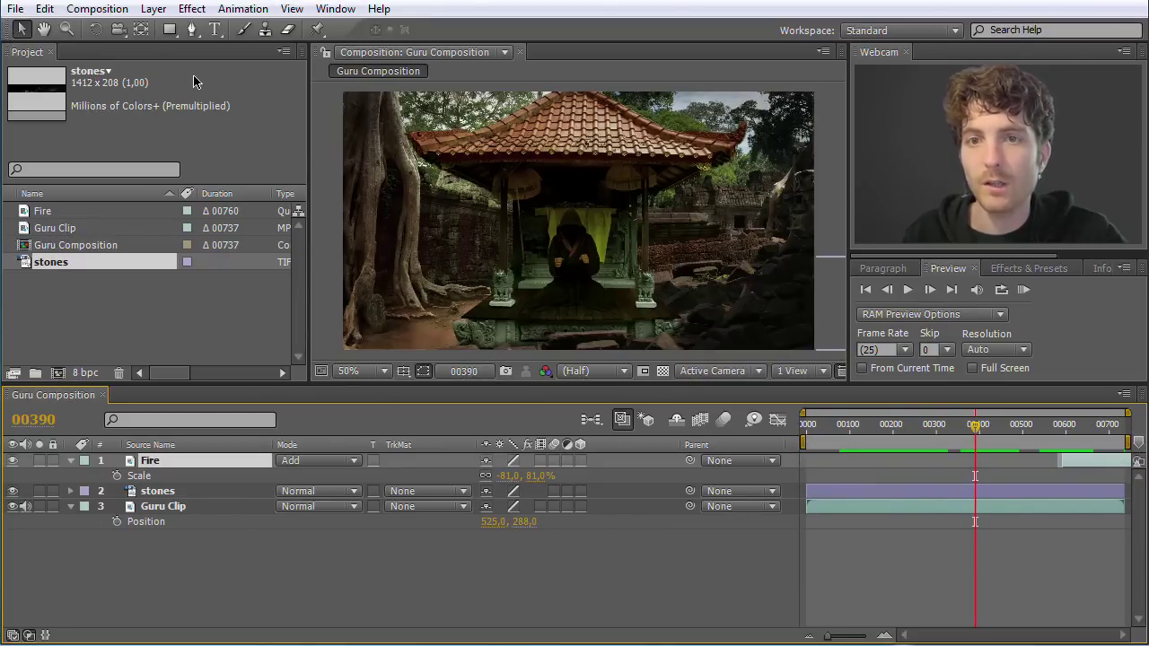
Step: Add Guru Composition to the render queue with the Best Settings render template
left_click(97, 9)
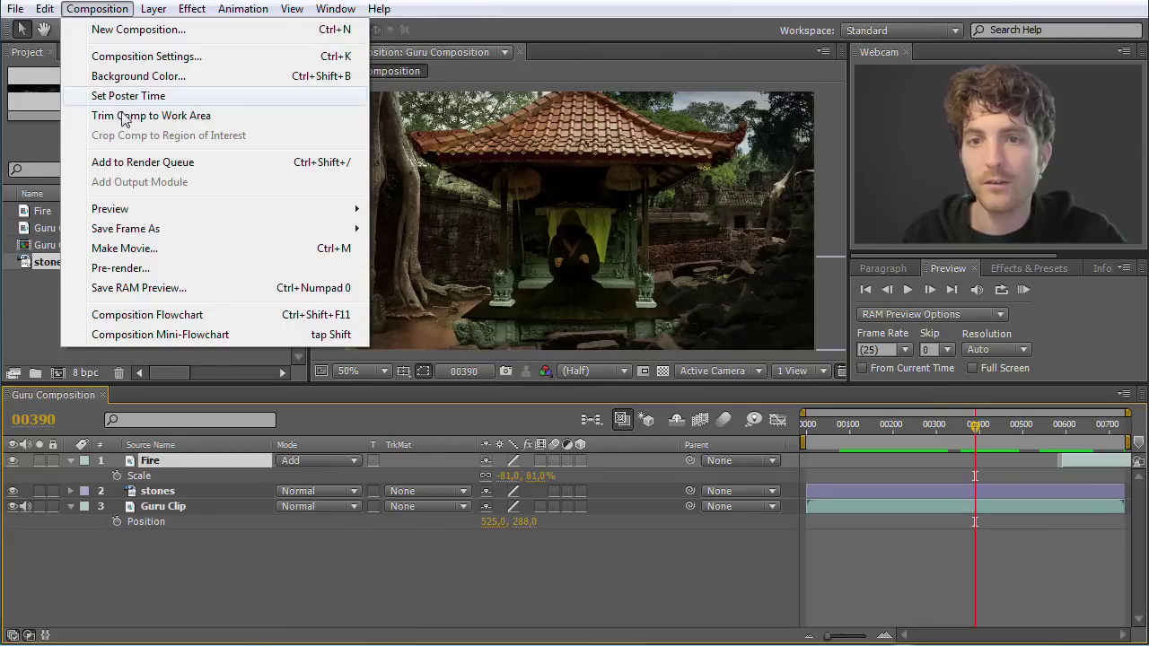
left_click(138, 165)
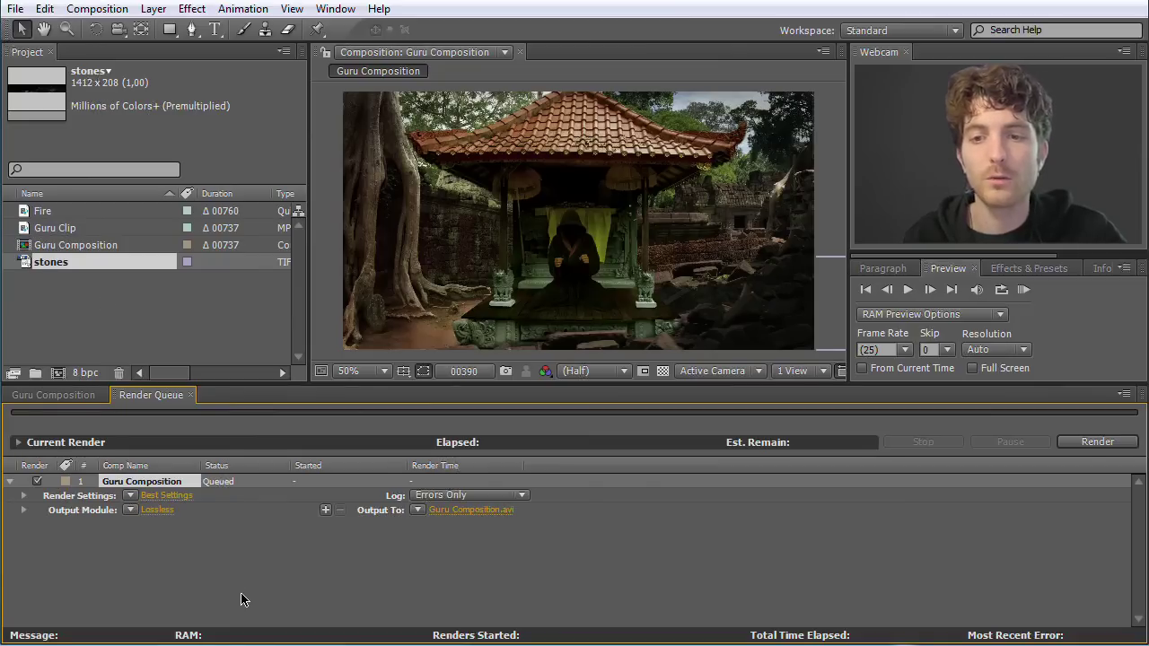
left_click(130, 496)
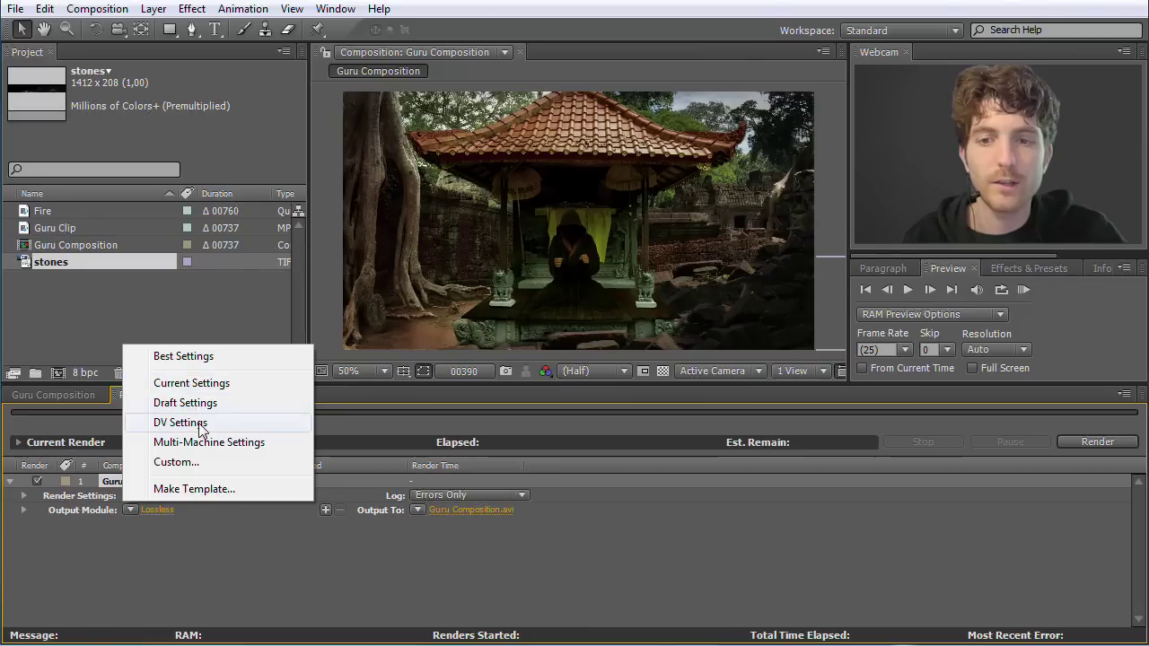
left_click(194, 357)
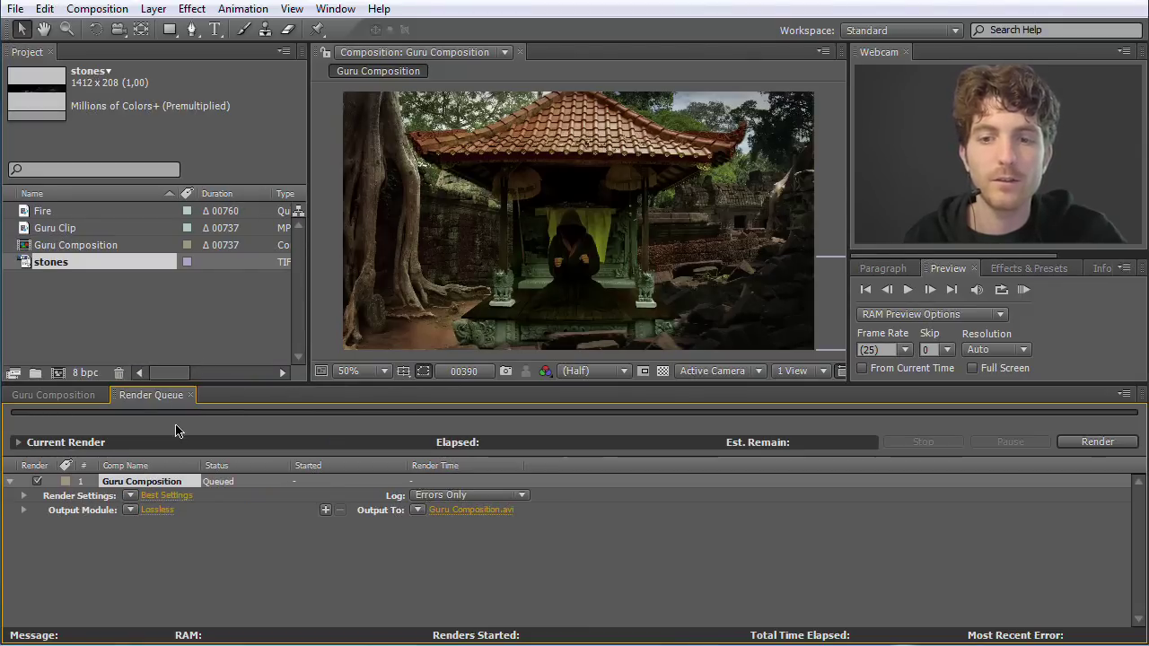
Step: Apply the Lossless output module template to Guru Composition in the render queue
left_click(131, 510)
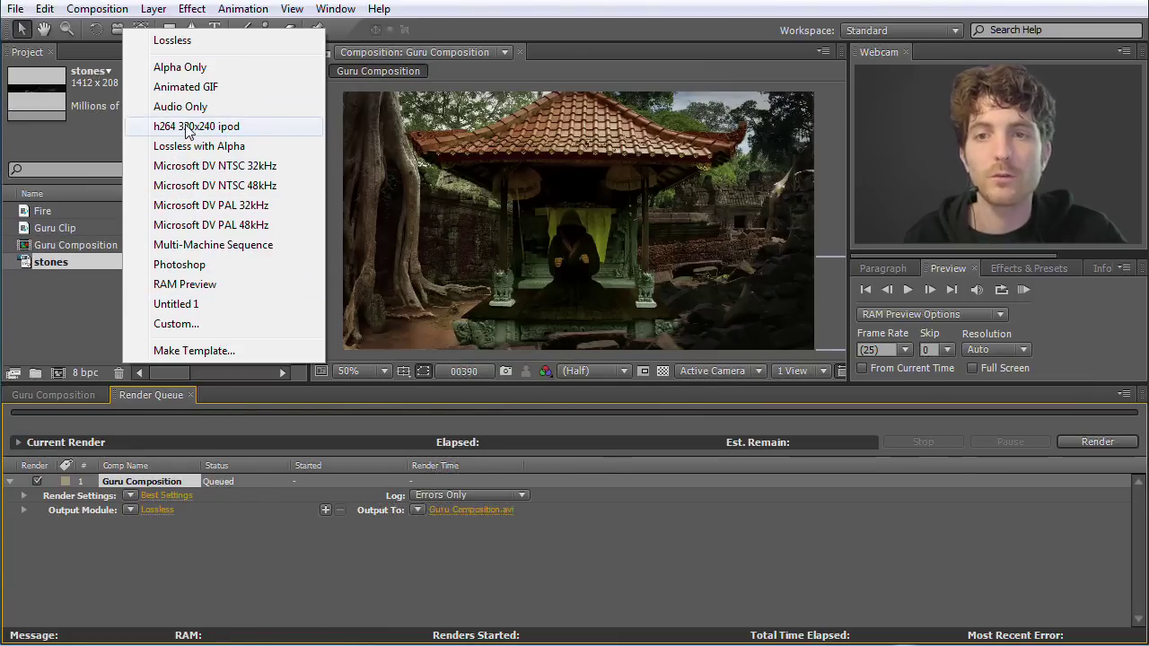
left_click(207, 40)
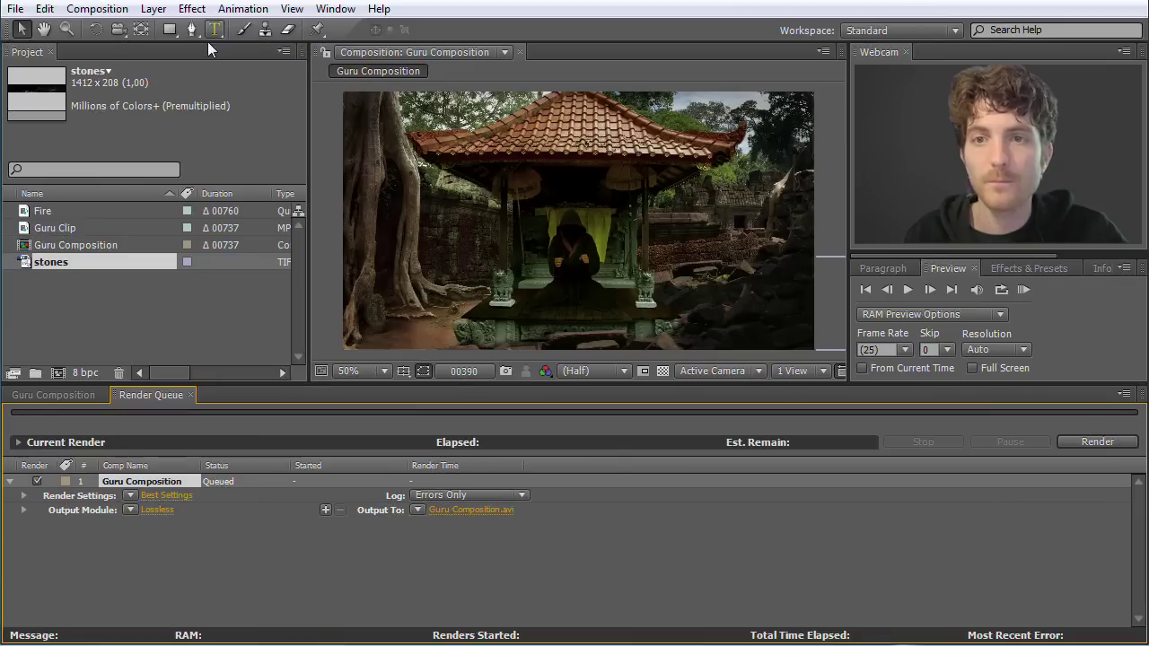
left_click(131, 510)
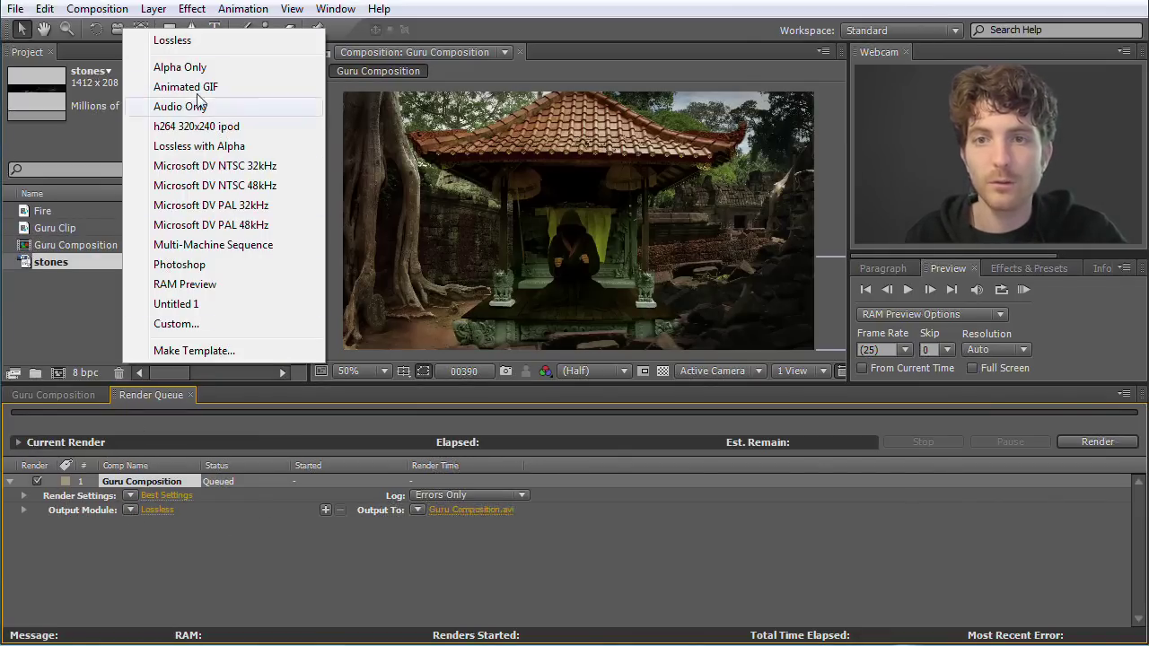
left_click(192, 40)
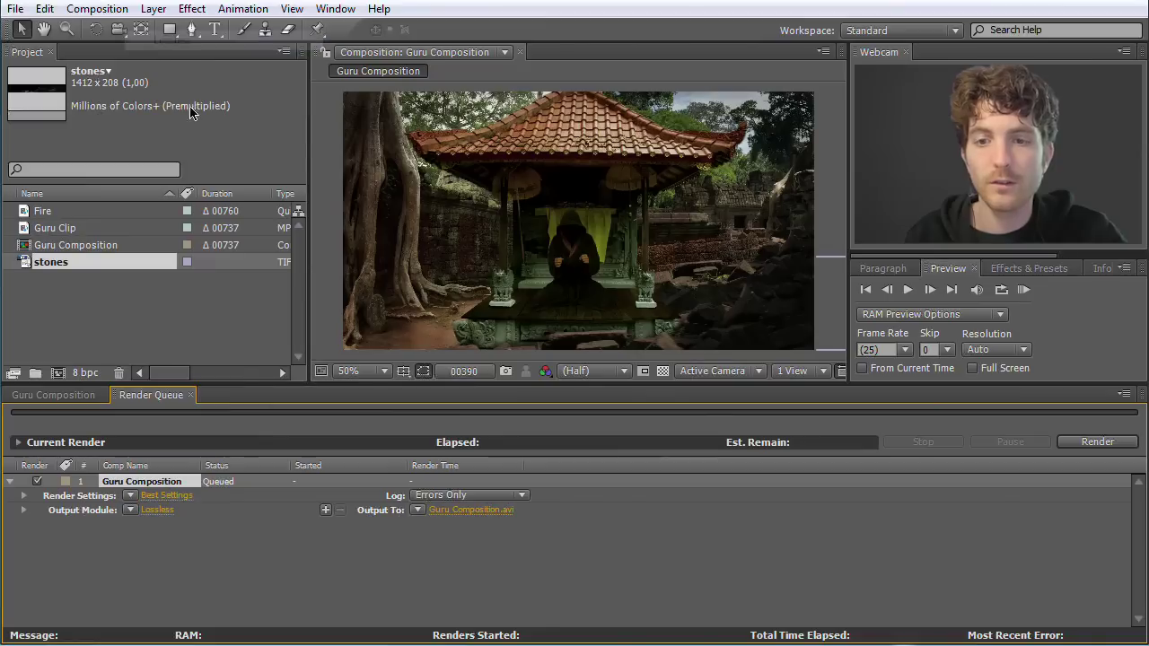
Step: Set the output module format to TIFF Sequence and save the output as Guru Composition_[#####].tif in the source video tifs folder
left_click(158, 510)
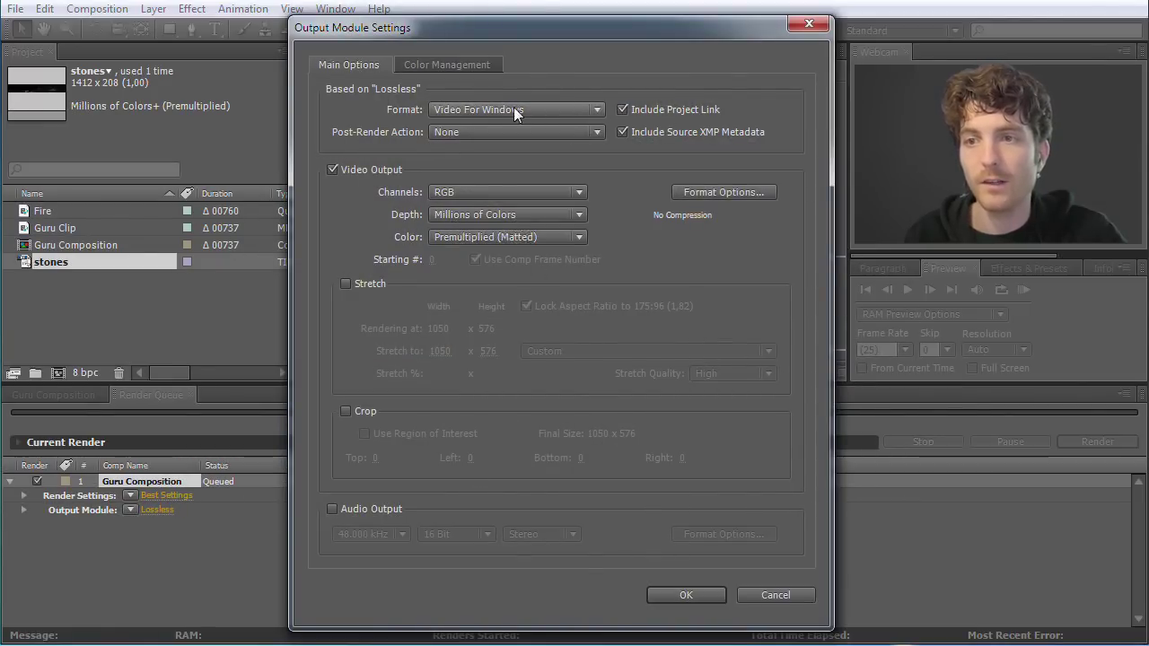
left_click(598, 111)
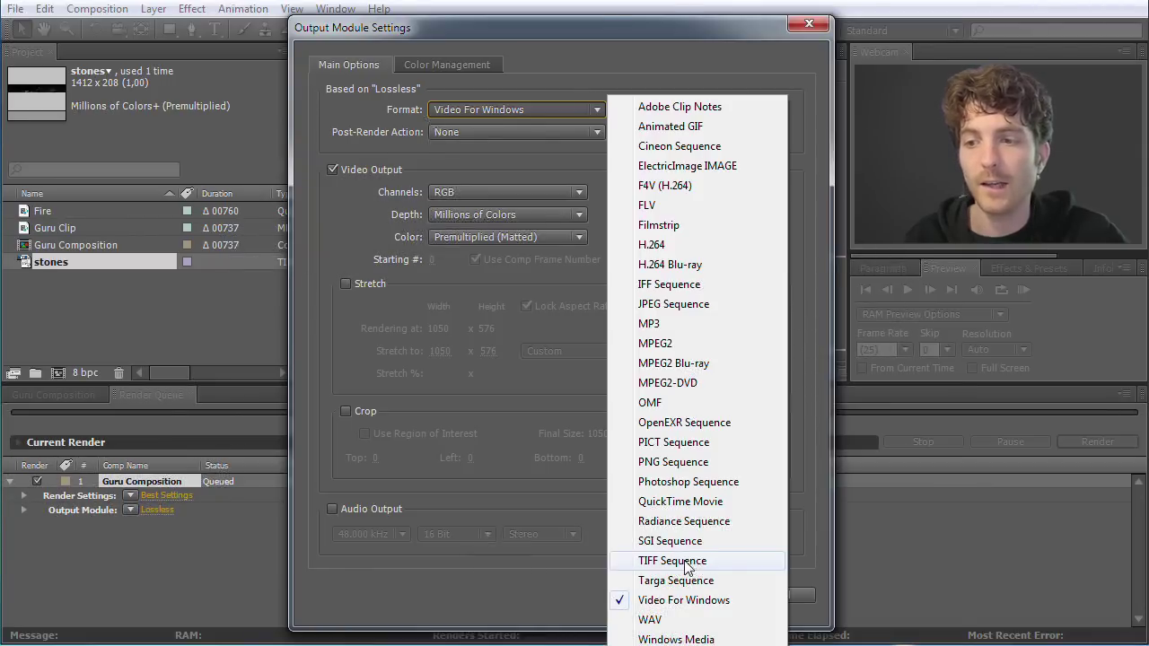
left_click(673, 561)
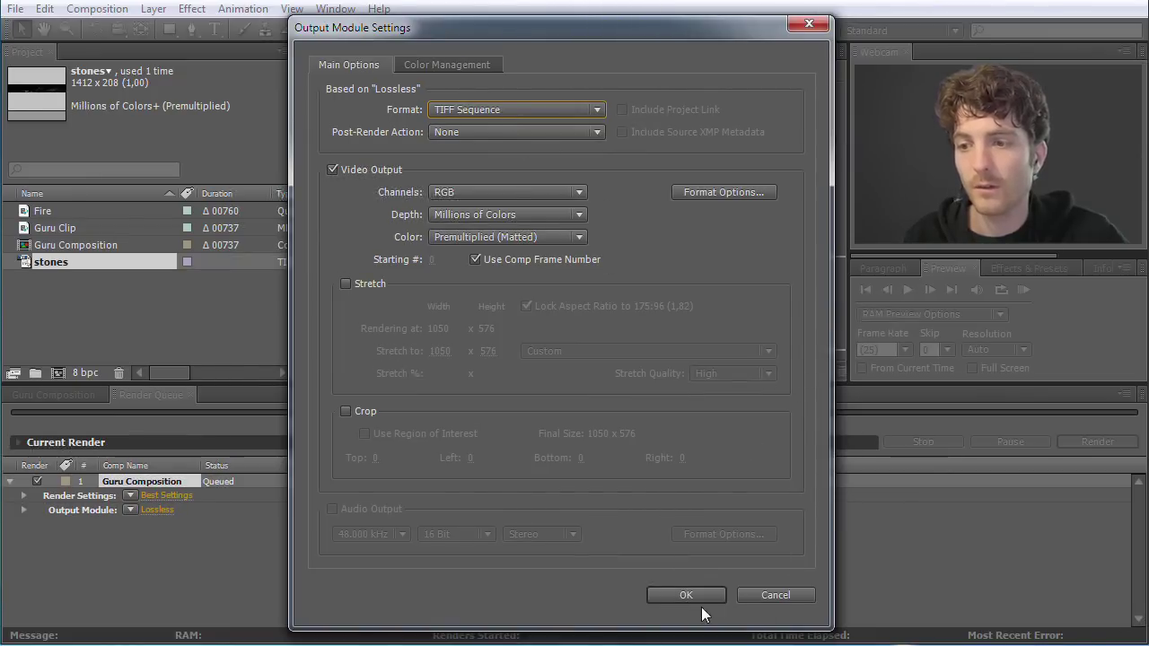
left_click(694, 597)
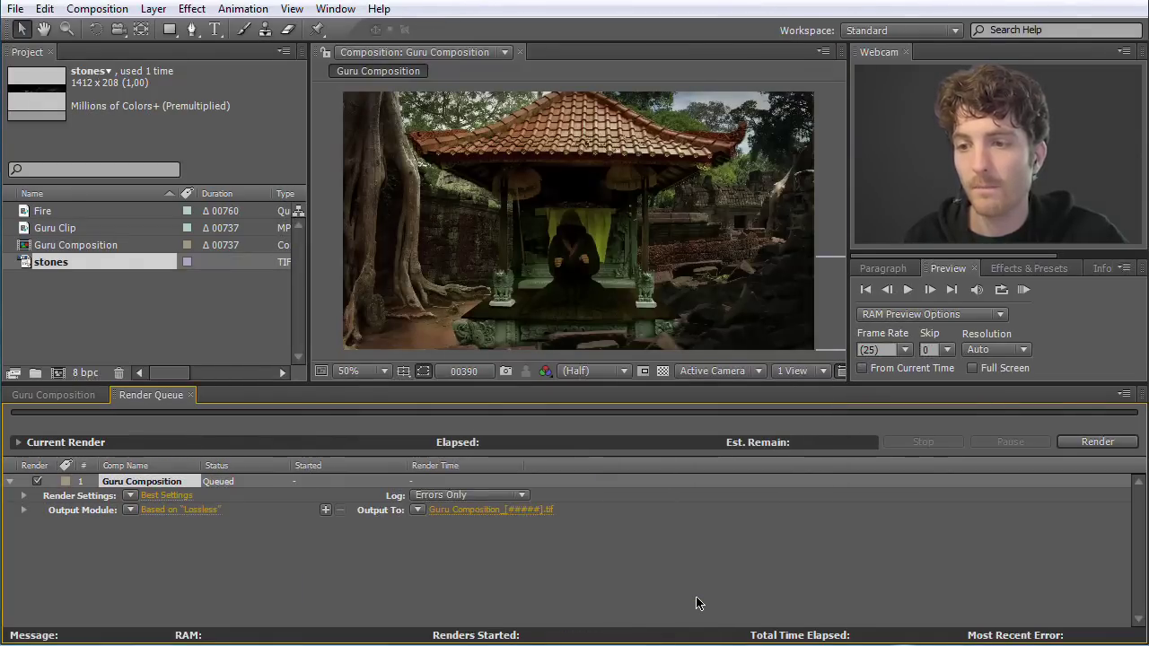
left_click(466, 510)
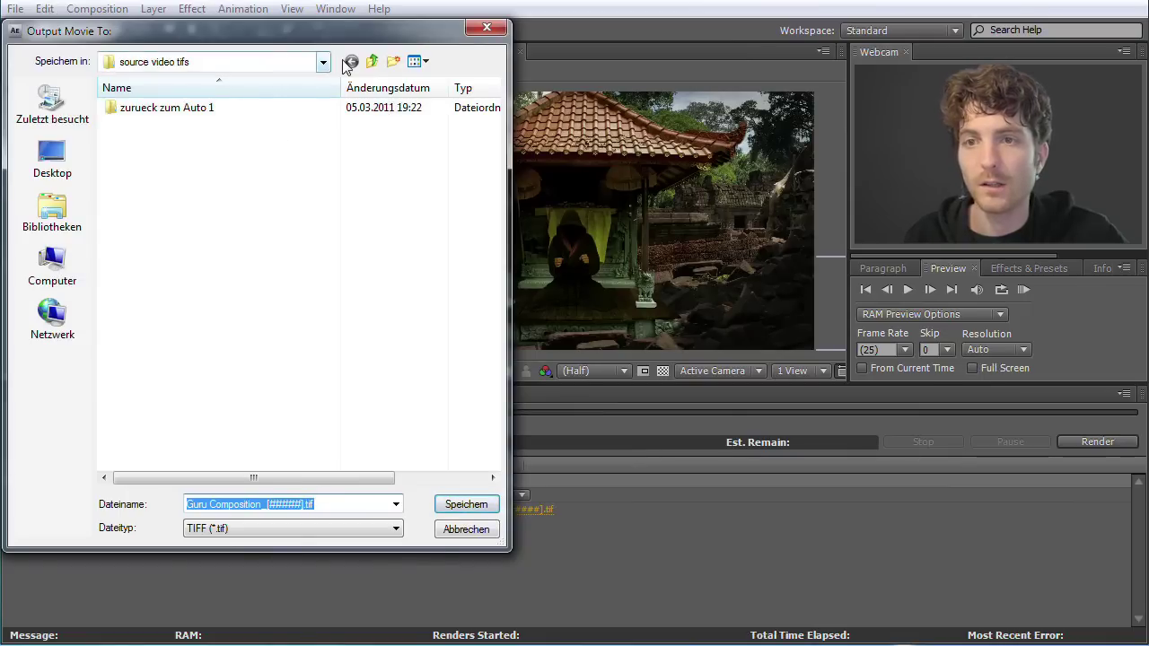
left_click(466, 504)
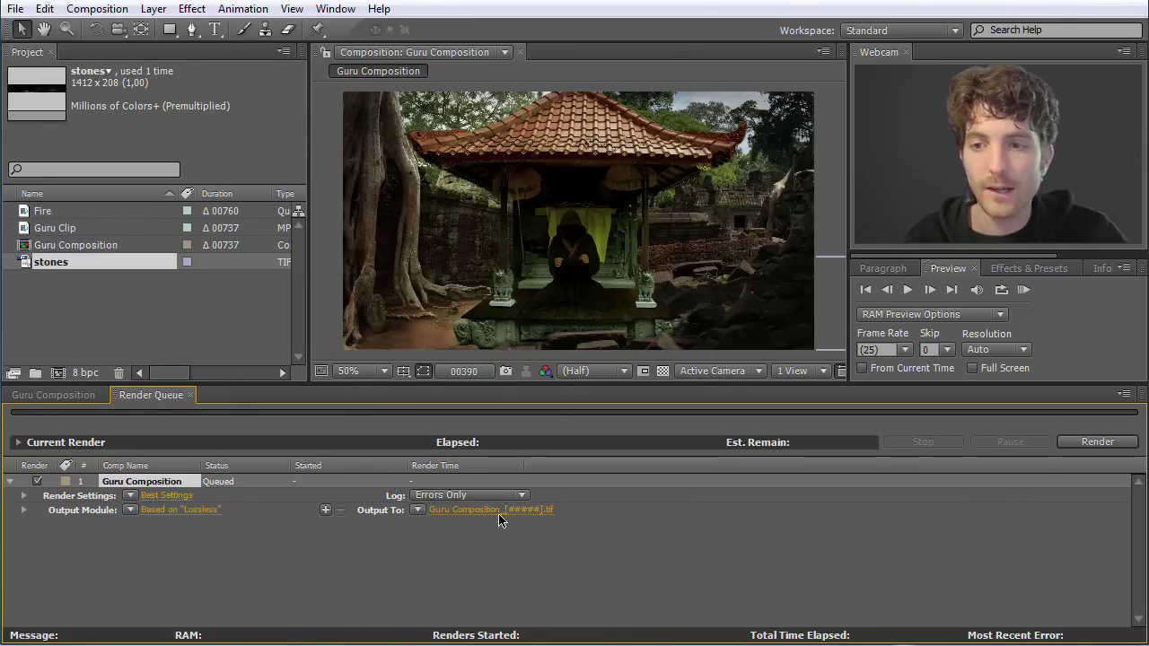
Step: Try a work area starting at about frame 550 in Guru Composition and restore it to the whole composition
left_click(63, 396)
left_click_drag(976, 425, 1064, 429)
left_click_drag(806, 441, 1042, 441)
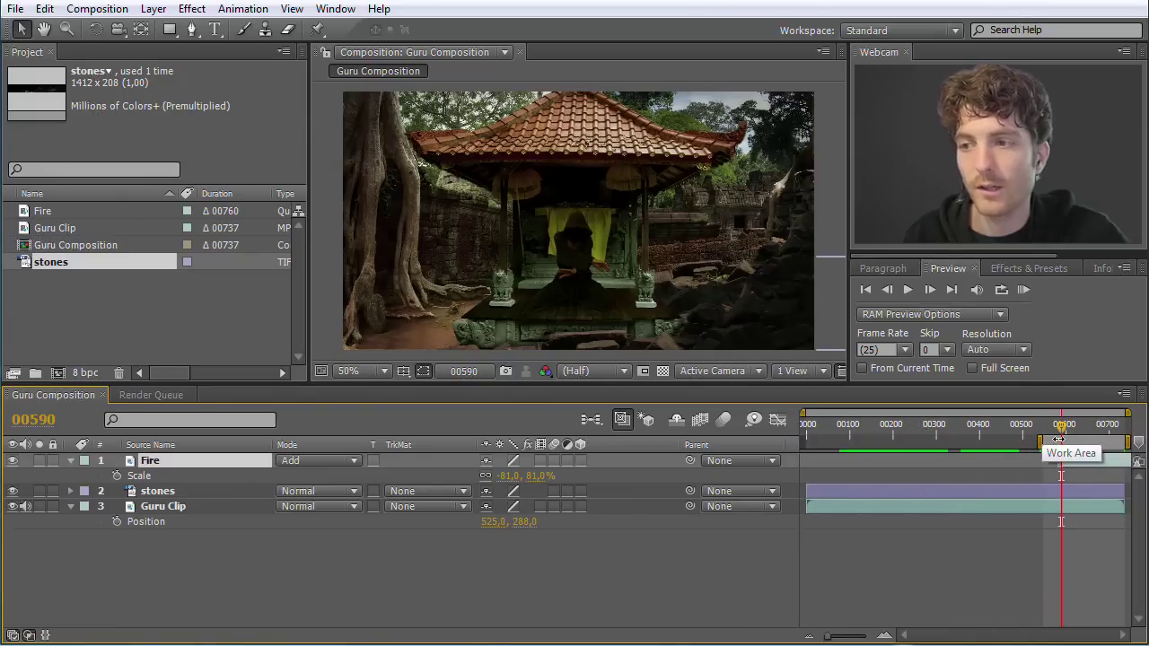
mouse_move(1062, 429)
left_mouse_down()
mouse_move(1106, 433)
mouse_move(805, 439)
left_mouse_up()
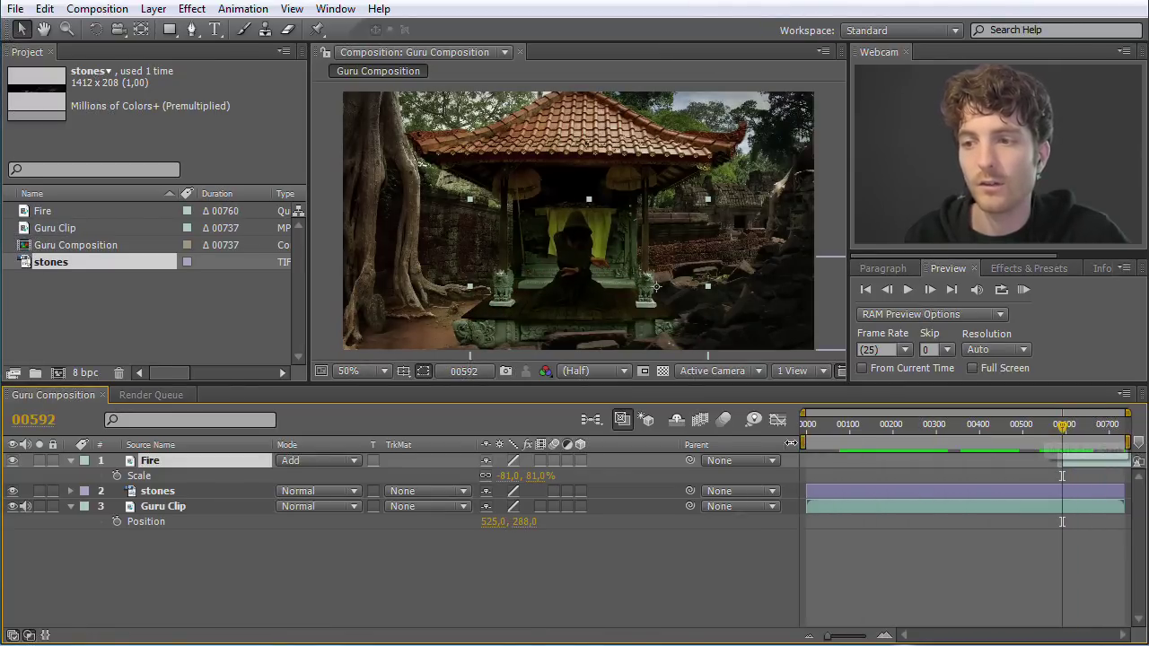
Step: Review the time span and quality options in the queued composition's render settings without changing them
left_click(176, 395)
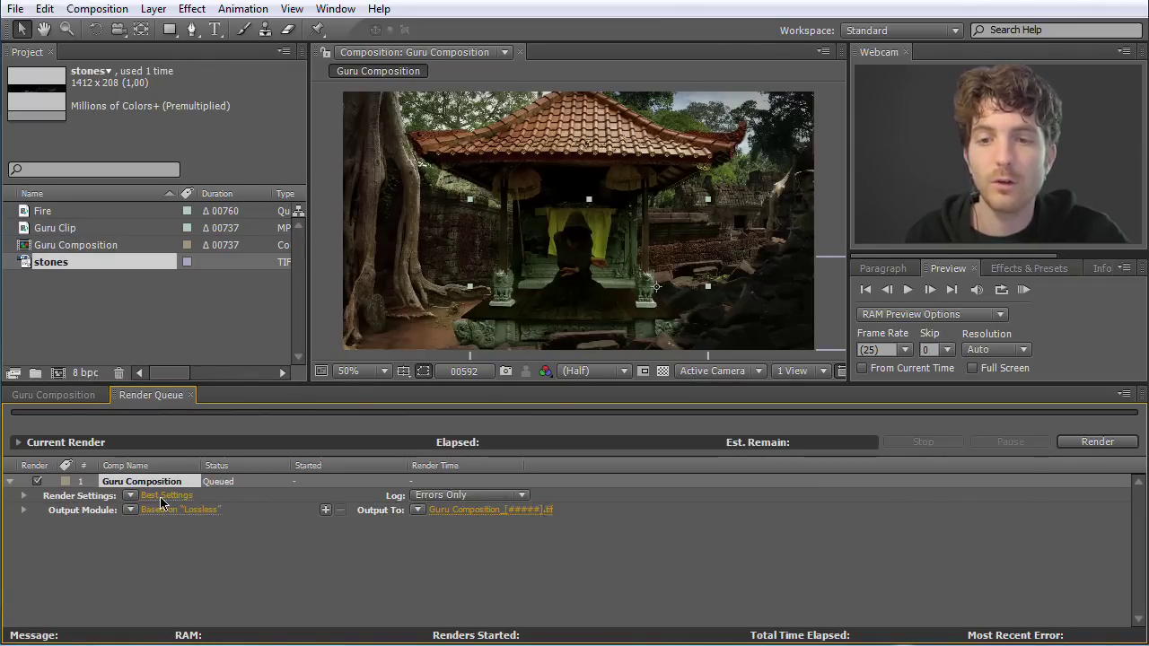
left_click(161, 496)
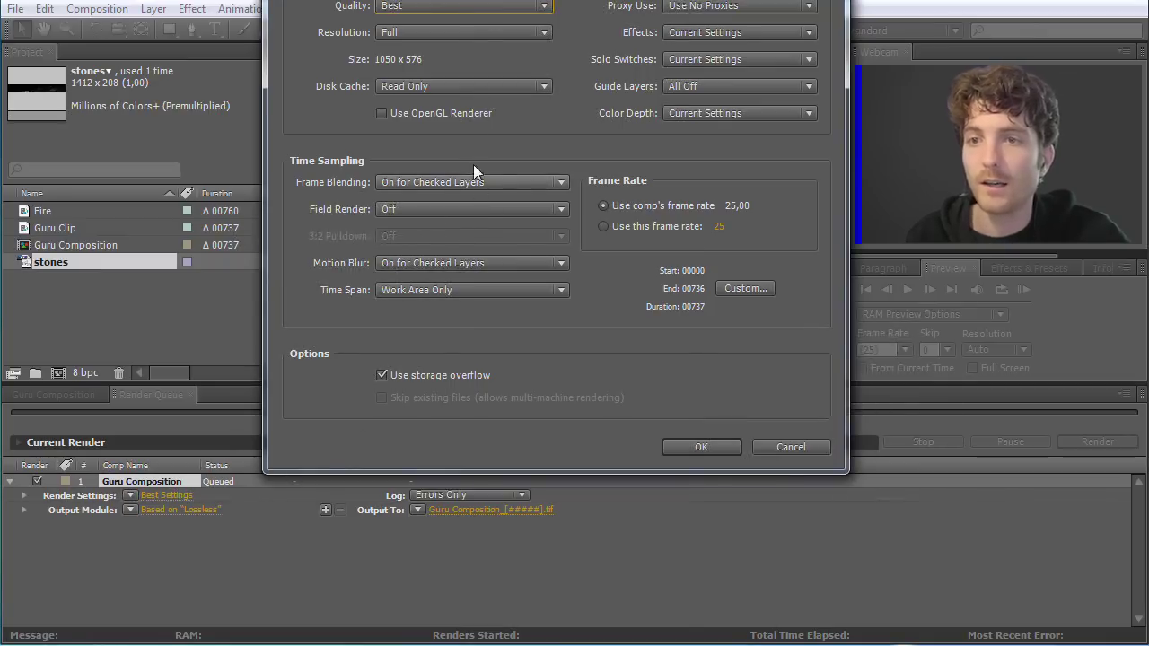
left_click_drag(466, 1, 467, 25)
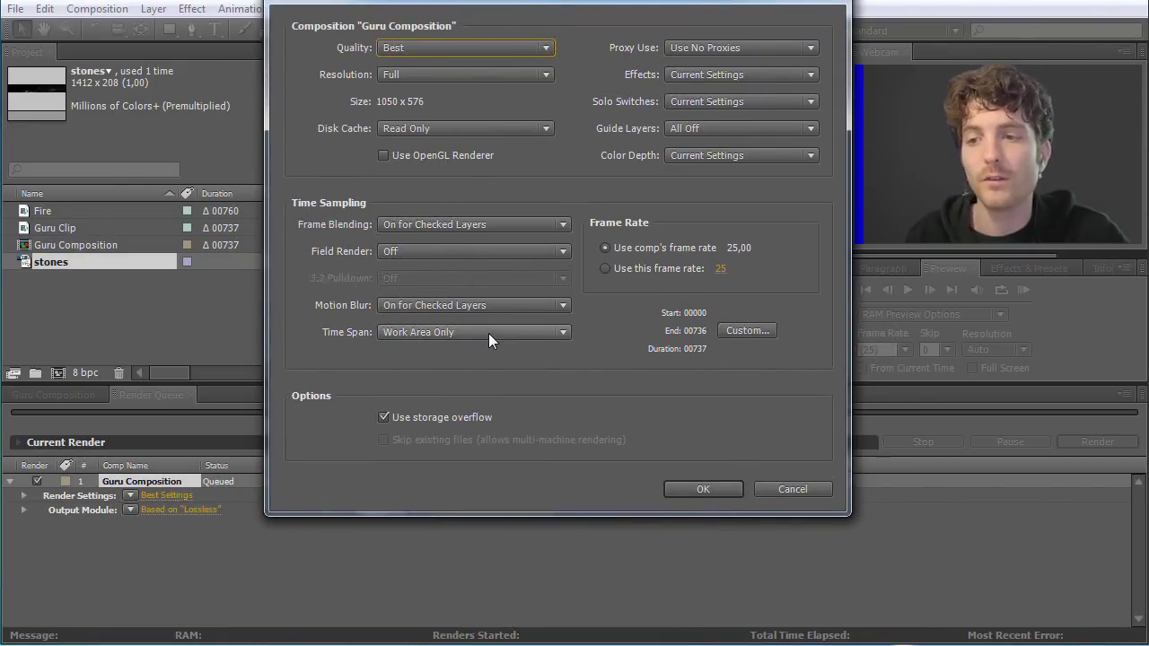
left_click(794, 490)
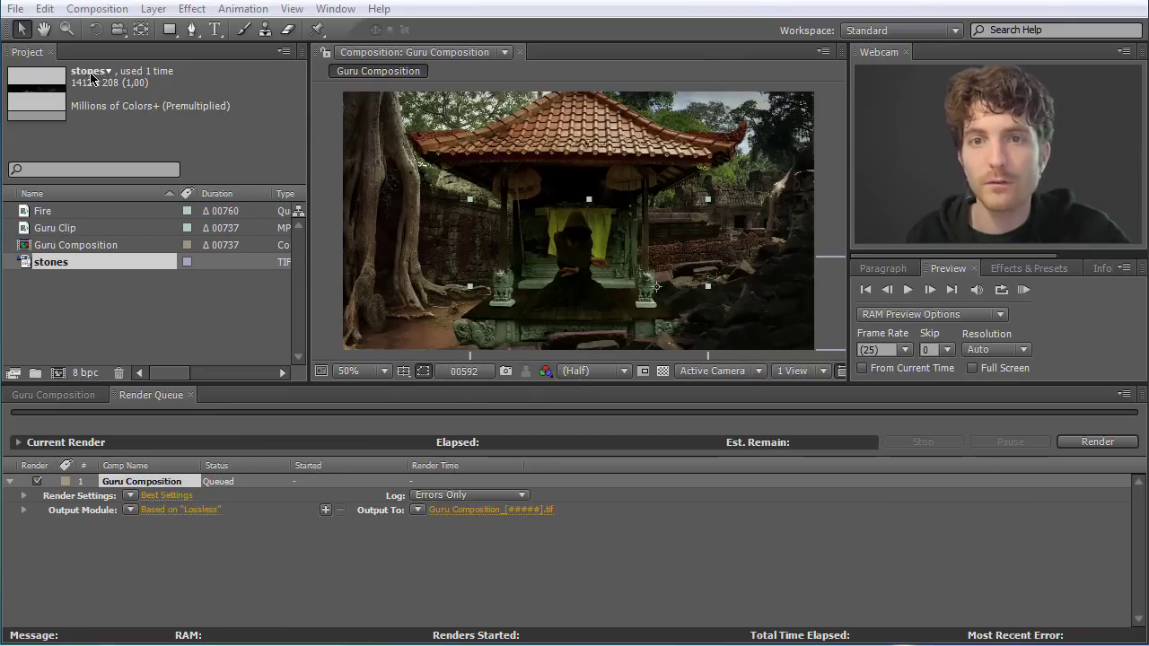
Step: Save the project, switch to Adobe Media Encoder and resize its window so that the whole queue fits on screen
left_click(15, 9)
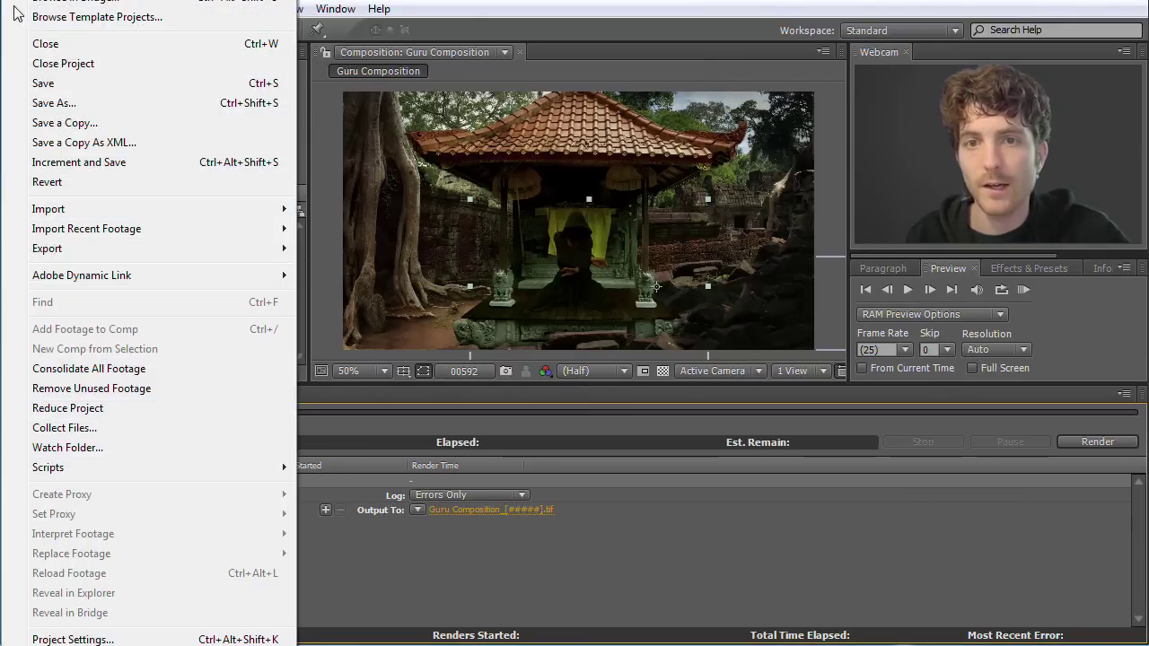
left_click(41, 82)
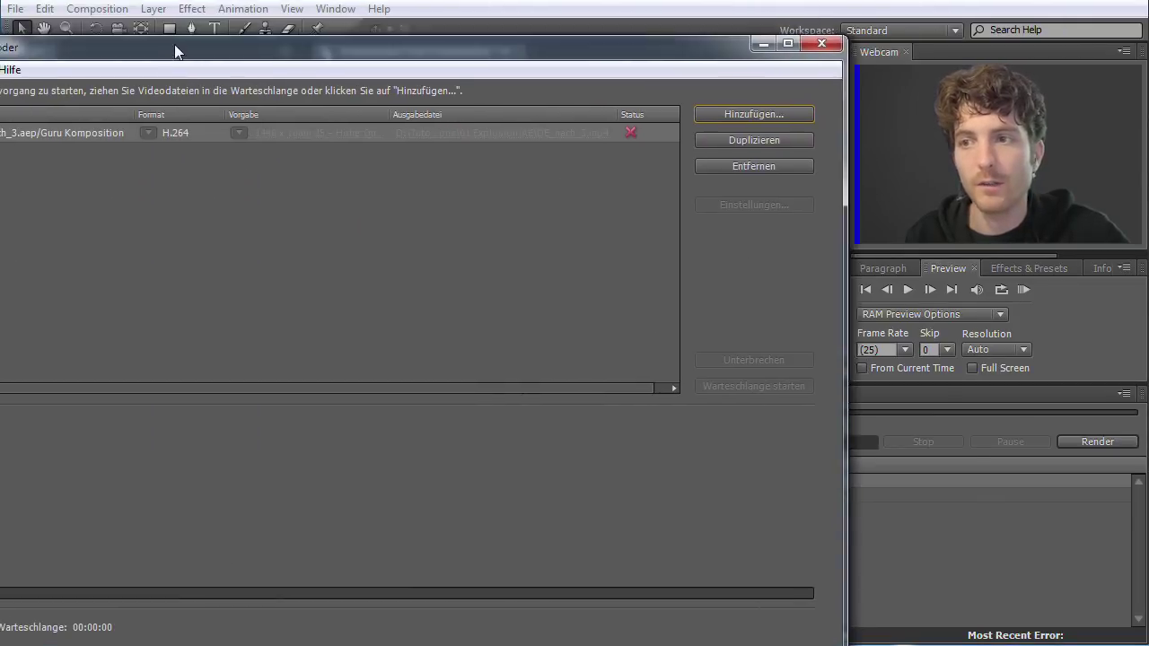
left_click_drag(174, 44, 159, 20)
left_click_drag(829, 282, 493, 282)
left_click_drag(109, 30, 292, 48)
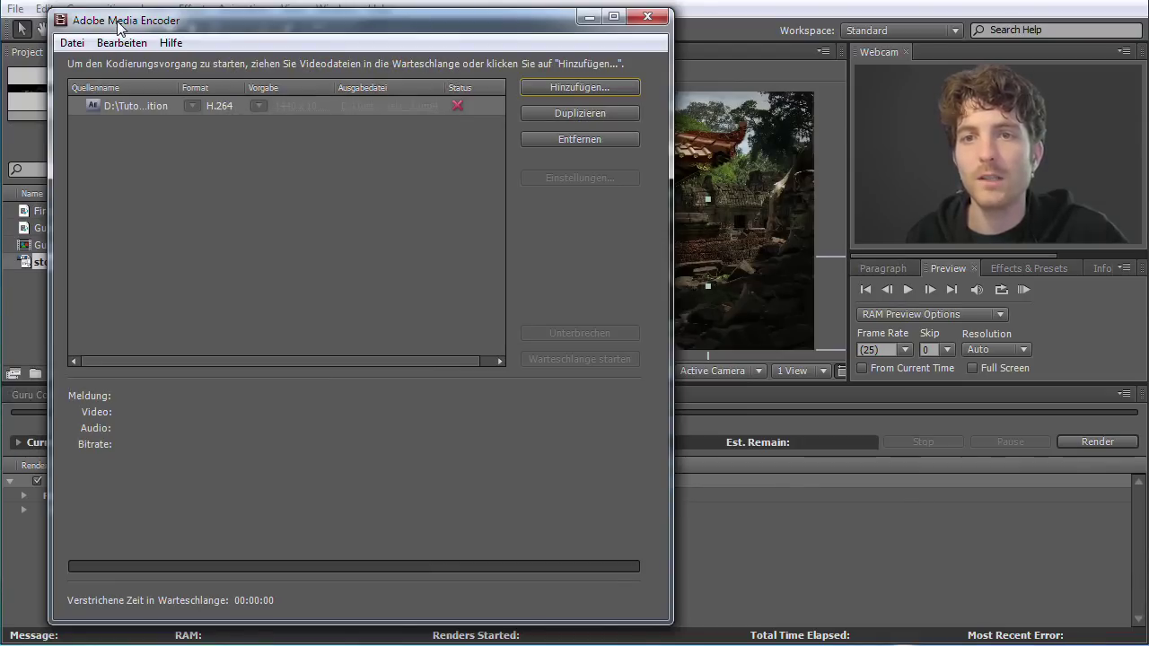
Step: Add Guru Composition from the After Effects project EN_nach_2.aep to the encoding queue
left_click(73, 43)
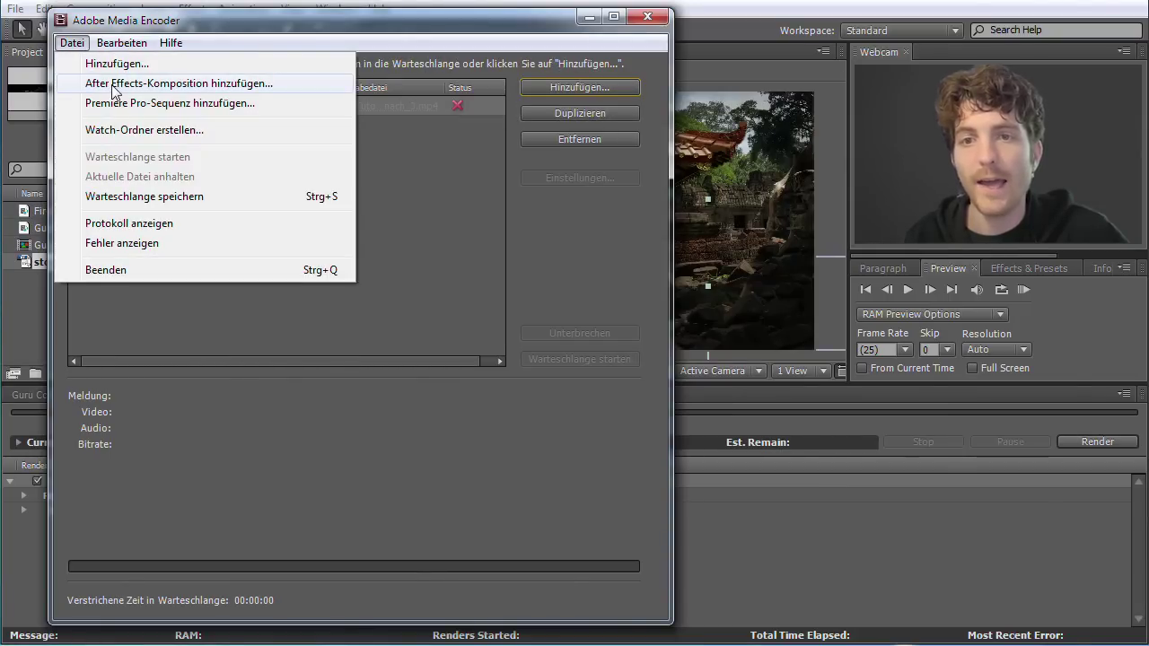
left_click(202, 84)
left_click_drag(434, 27, 261, 85)
left_click_drag(360, 272, 365, 318)
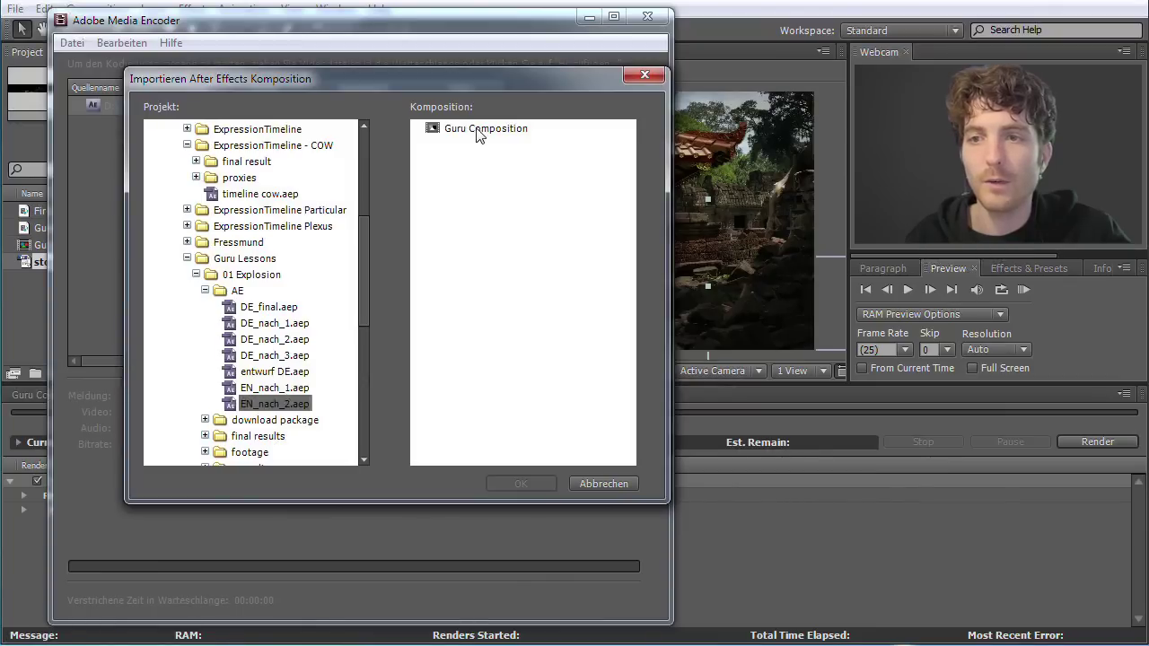
left_click(477, 131)
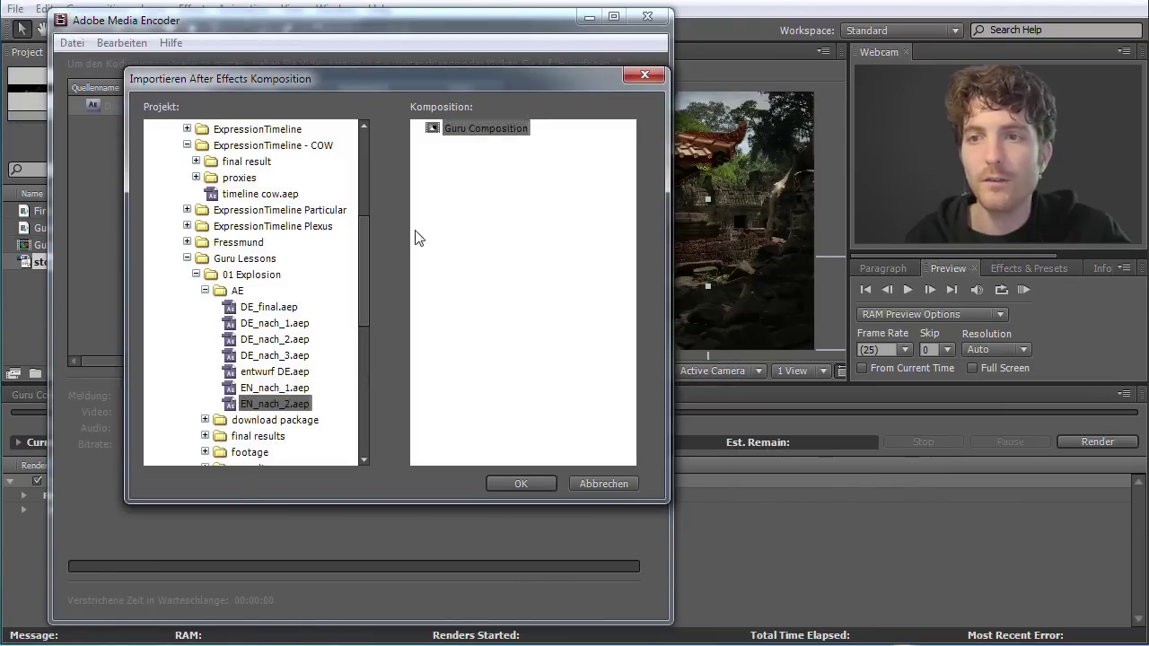
left_click(521, 484)
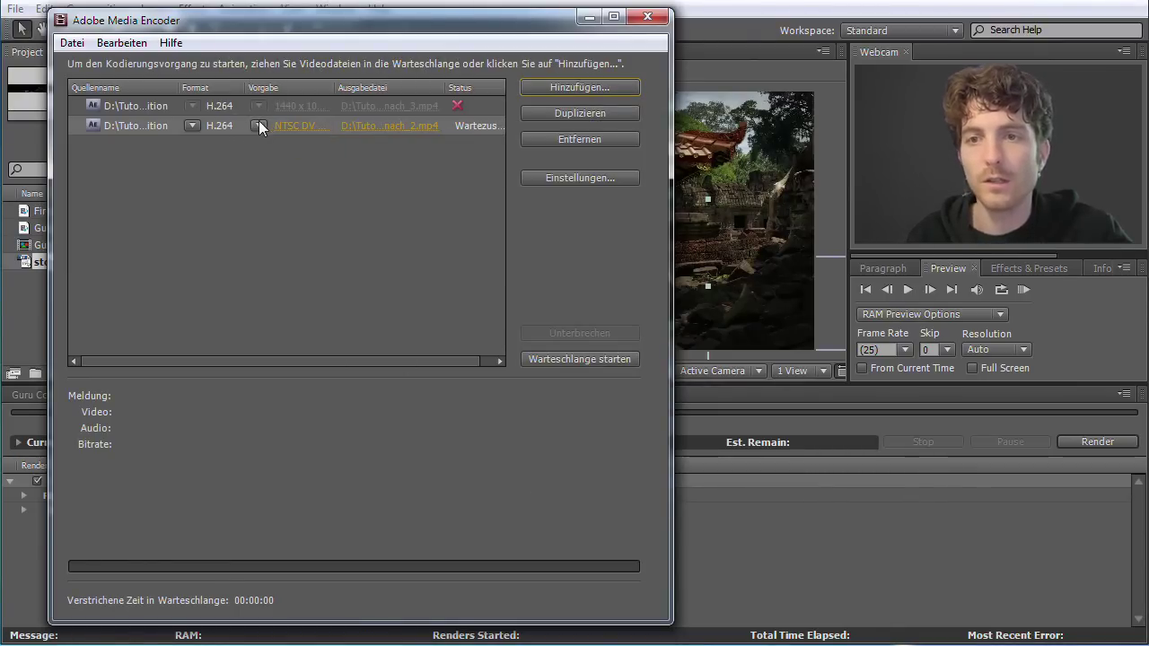
Step: Set the new queue entry to the H.264 format with the YouTube Widescreen HD preset
left_click(258, 125)
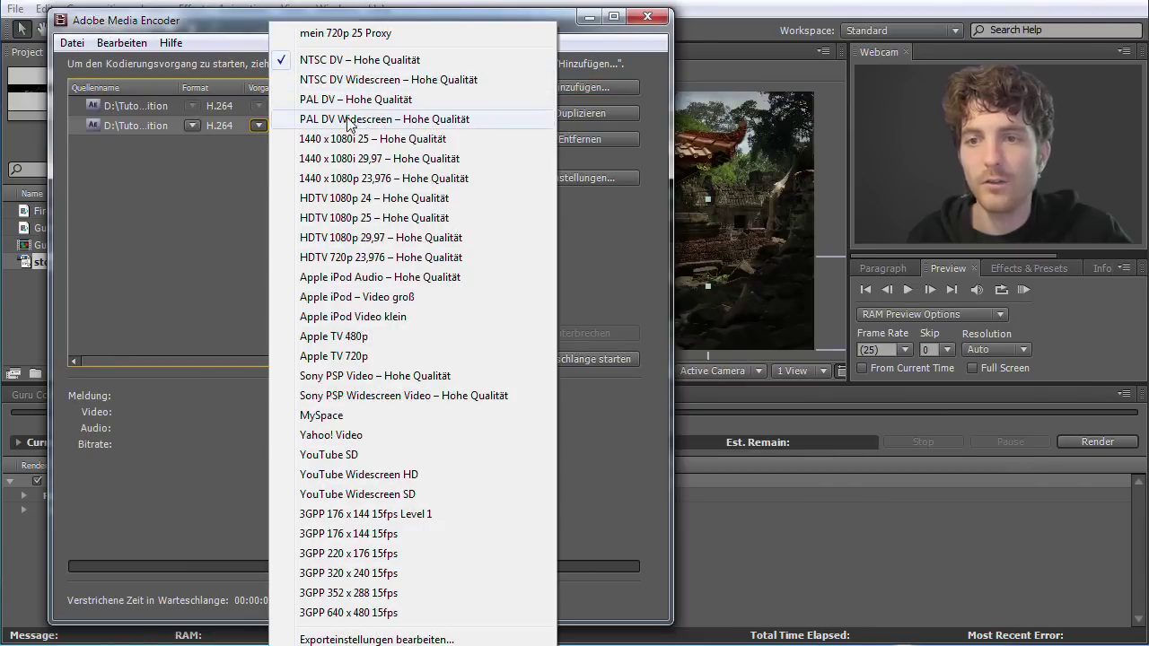
left_click(375, 475)
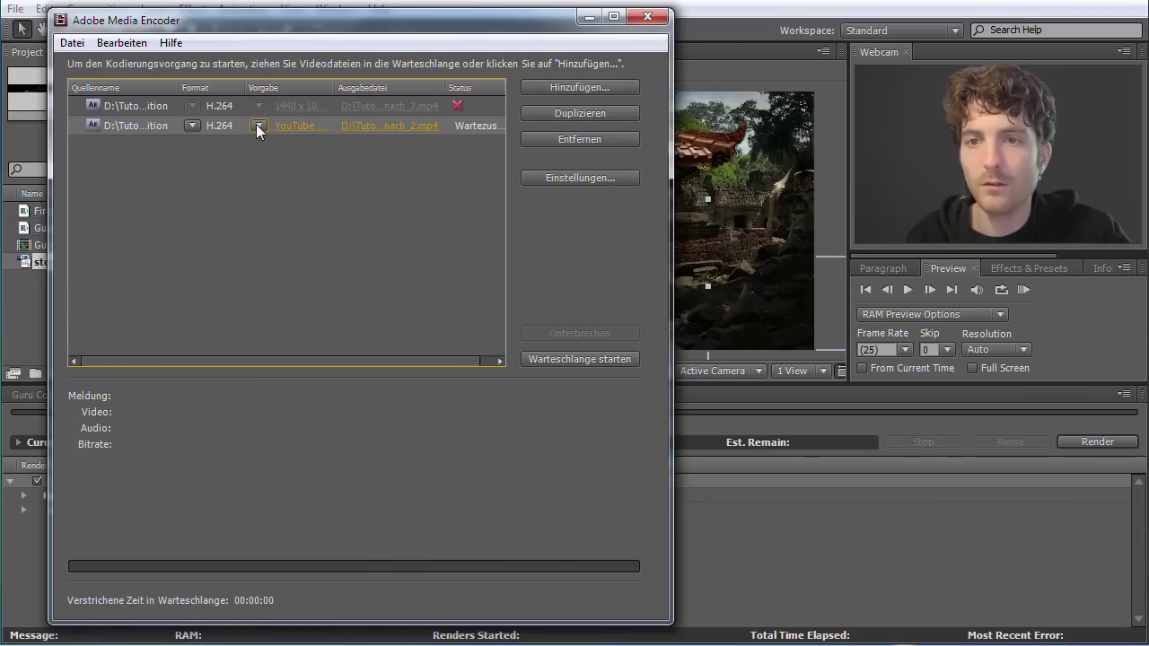
left_click(192, 126)
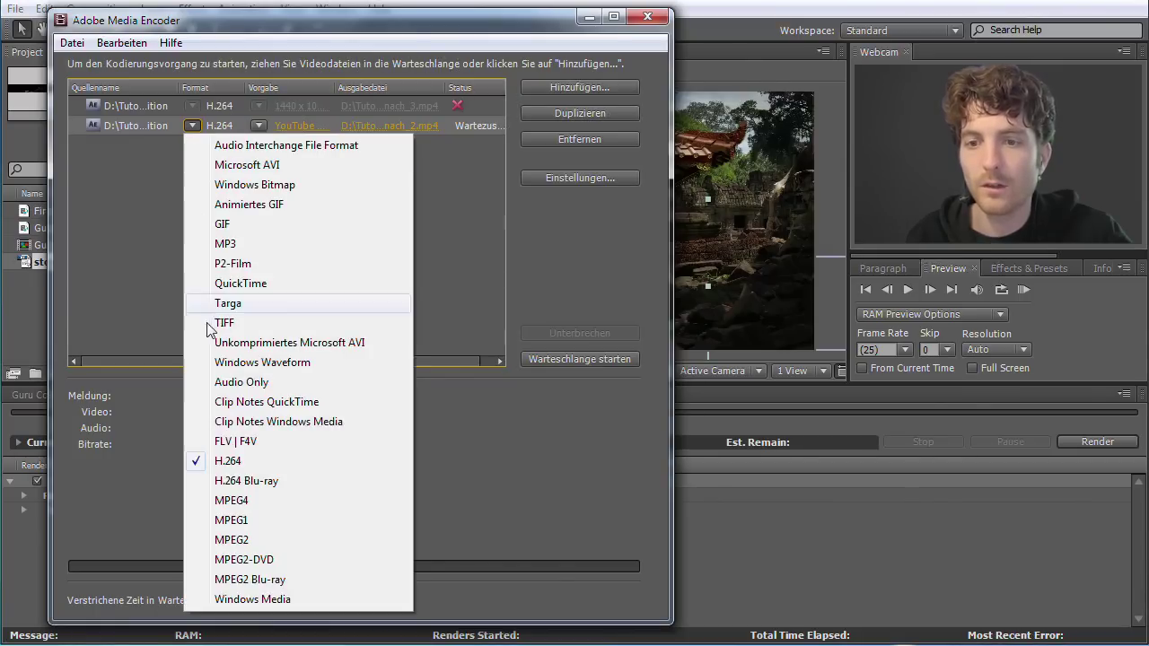
left_click(228, 460)
left_click(250, 126)
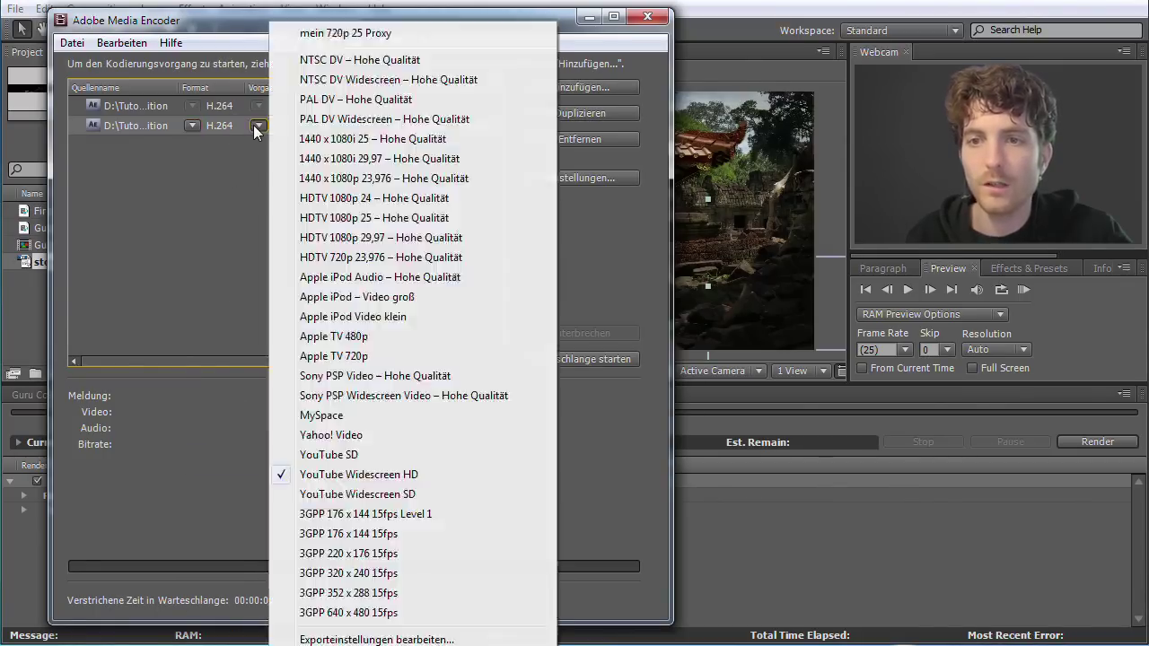
left_click(344, 476)
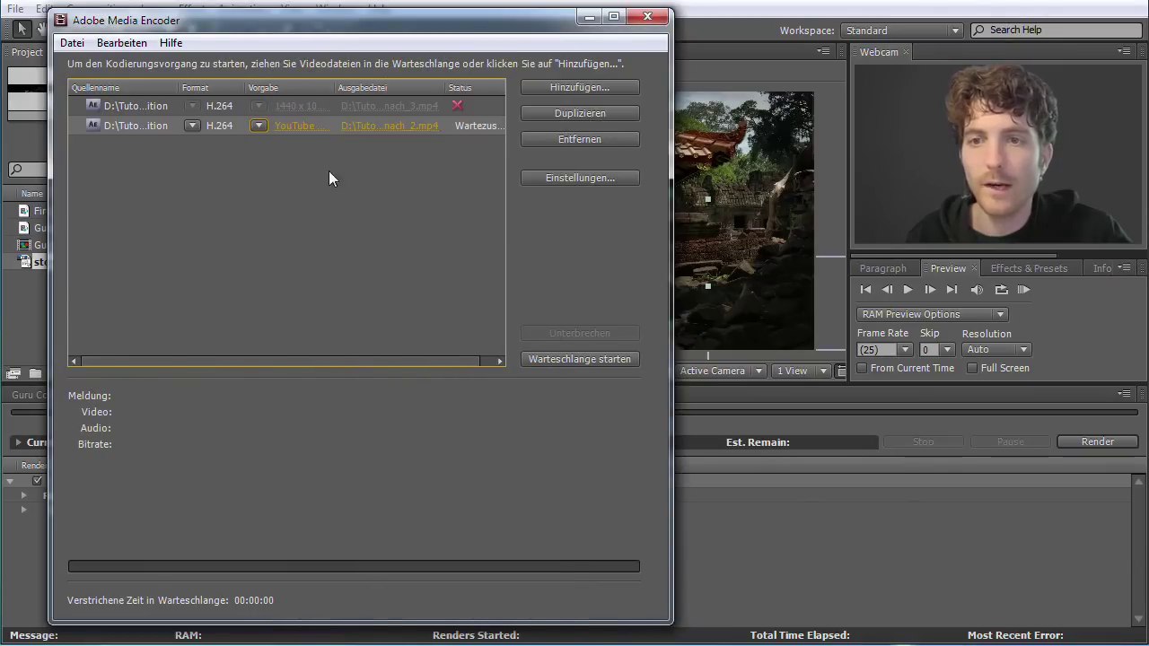
Step: Name the queue entry's output file guru_final_video.mp4 in the AE folder
left_click(396, 125)
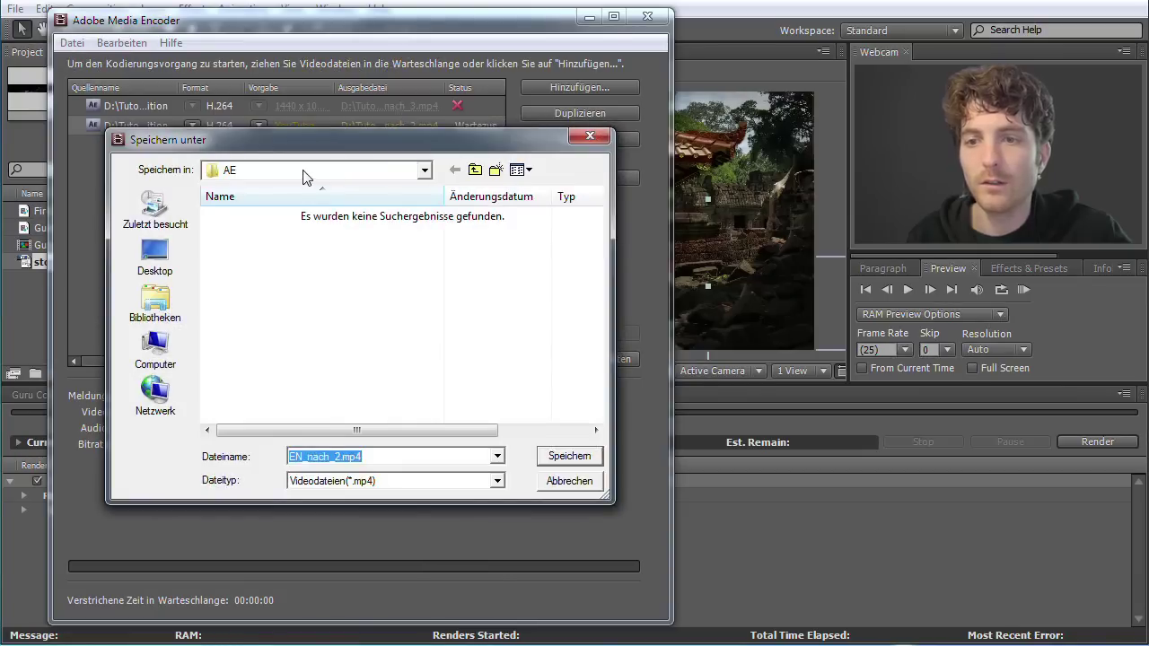
left_click(335, 456)
left_click_drag(335, 456, 208, 456)
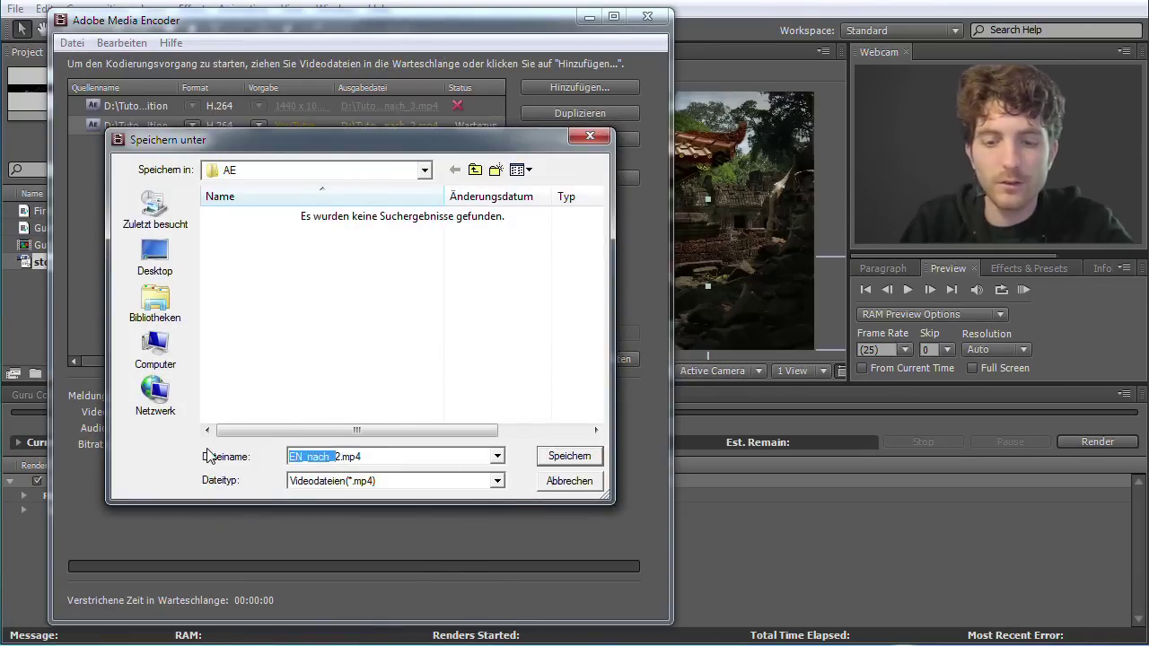
key("BackSpace")
key("Delete")
type("guru_final_video")
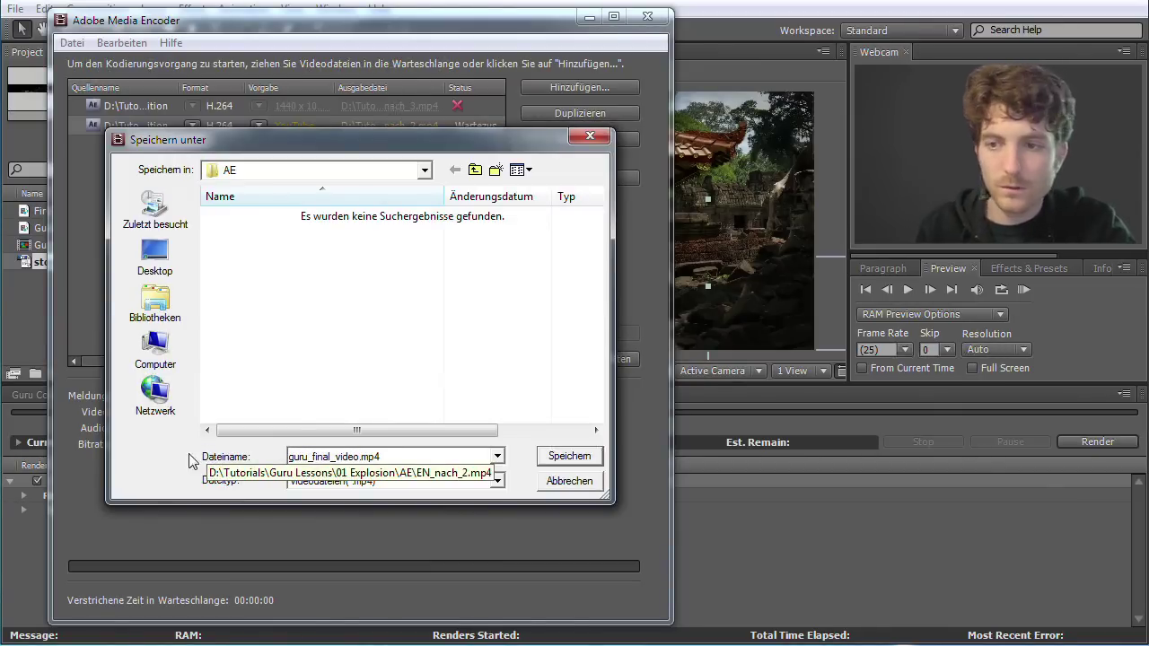
left_click(569, 456)
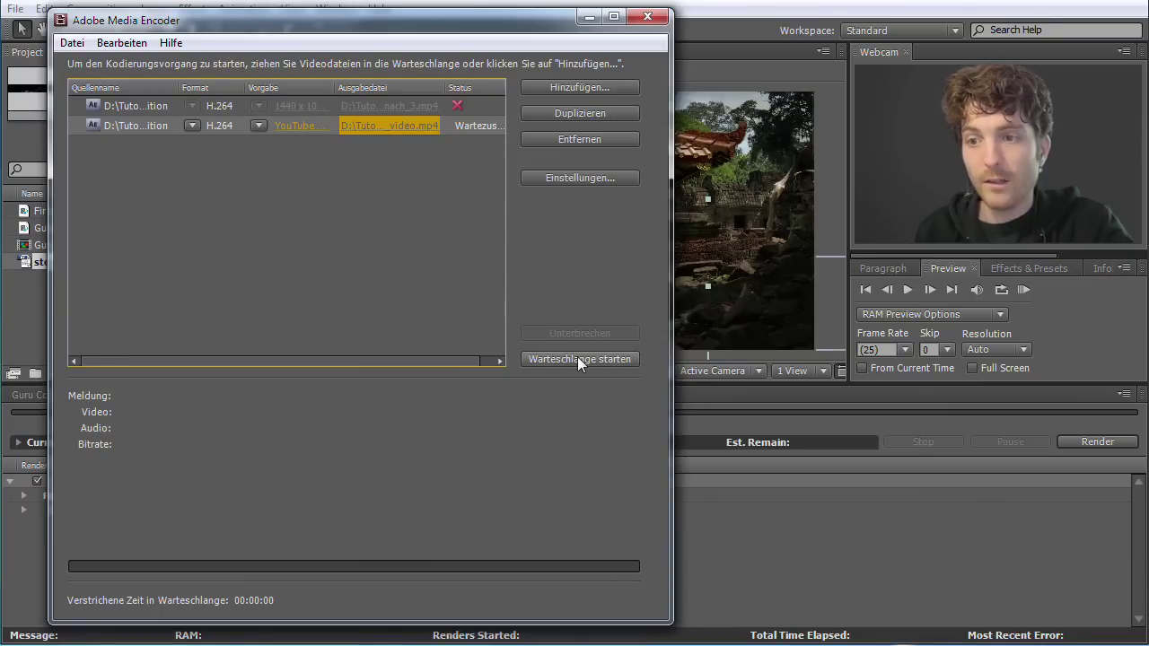